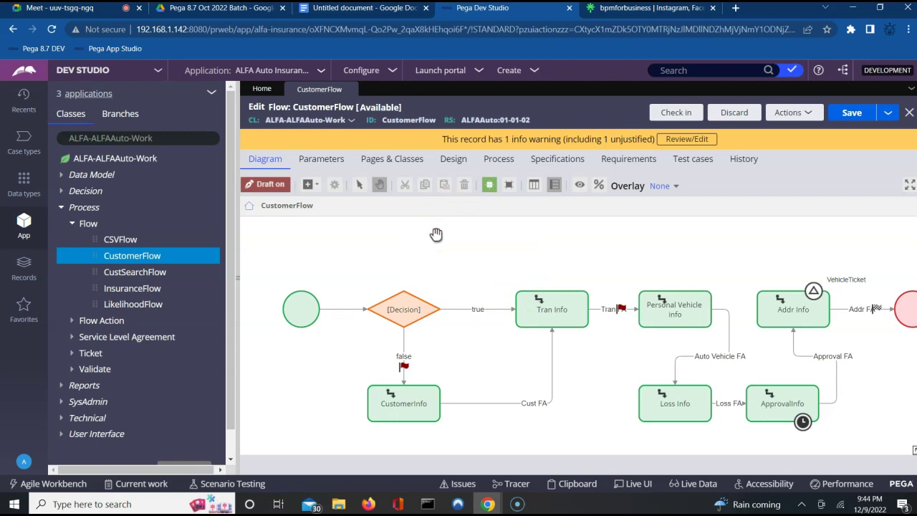
Step: Review the CustomerFlow start and Tran Info shapes, then run the flow as a new case
left_click(302, 304)
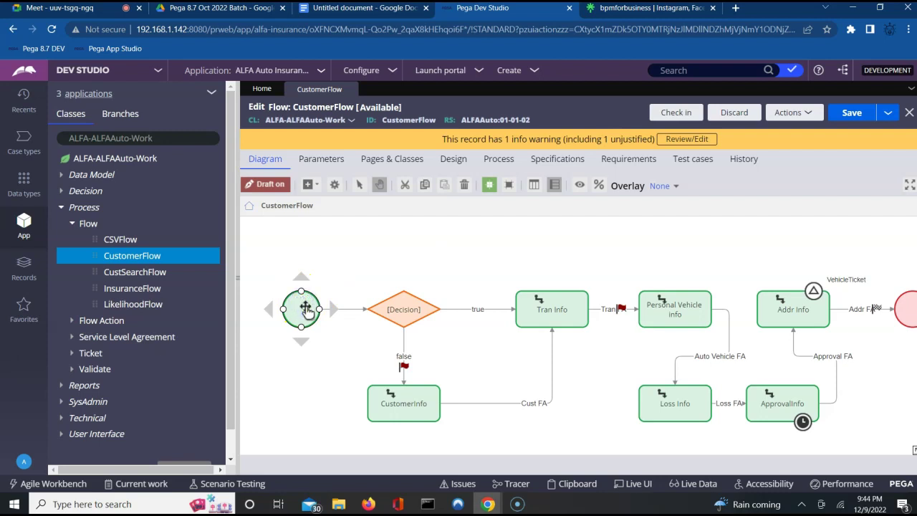
left_click(539, 305)
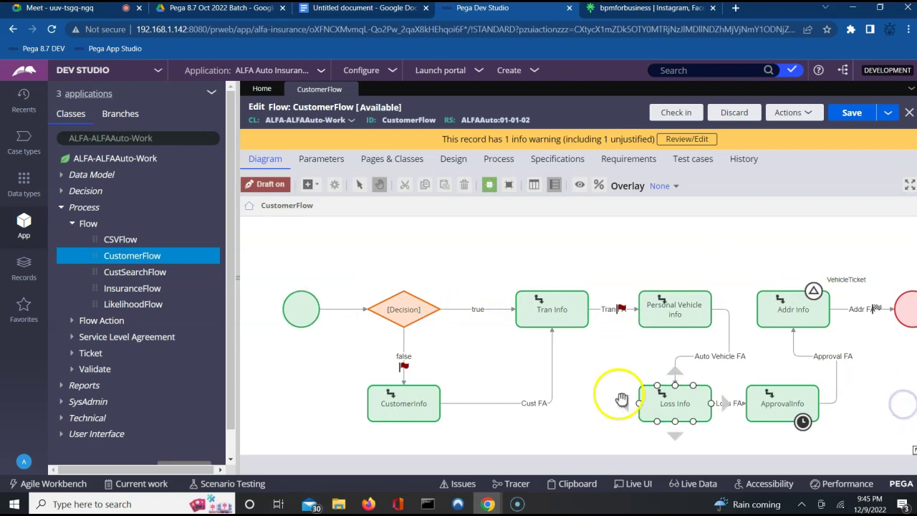
left_click(306, 324)
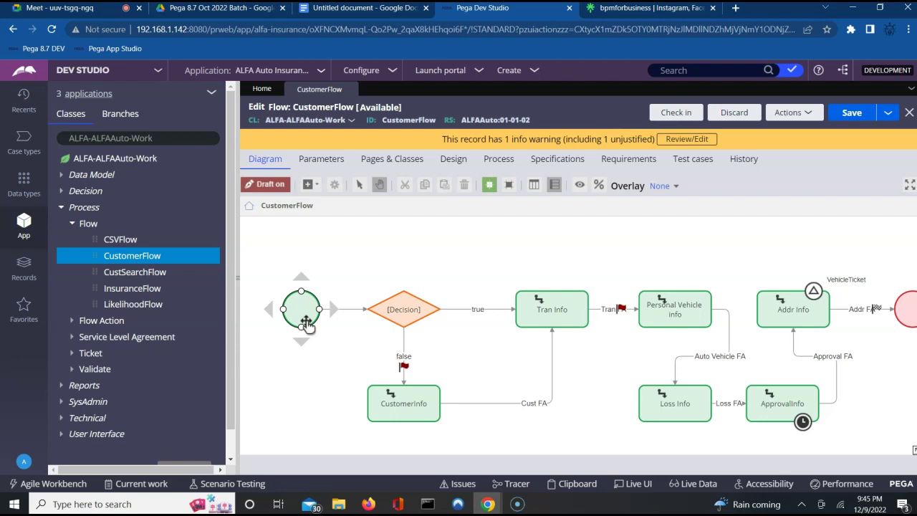
left_click(428, 258)
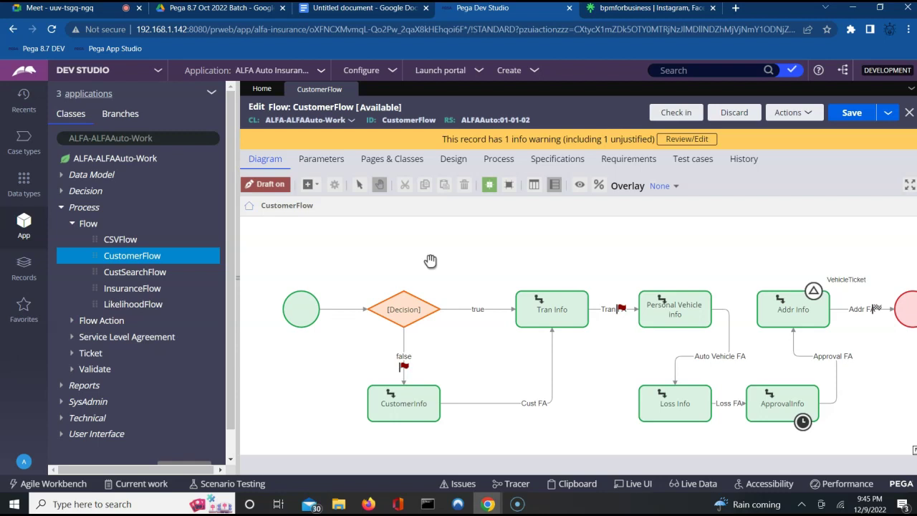
left_click(416, 256)
left_click(794, 115)
left_click(744, 129)
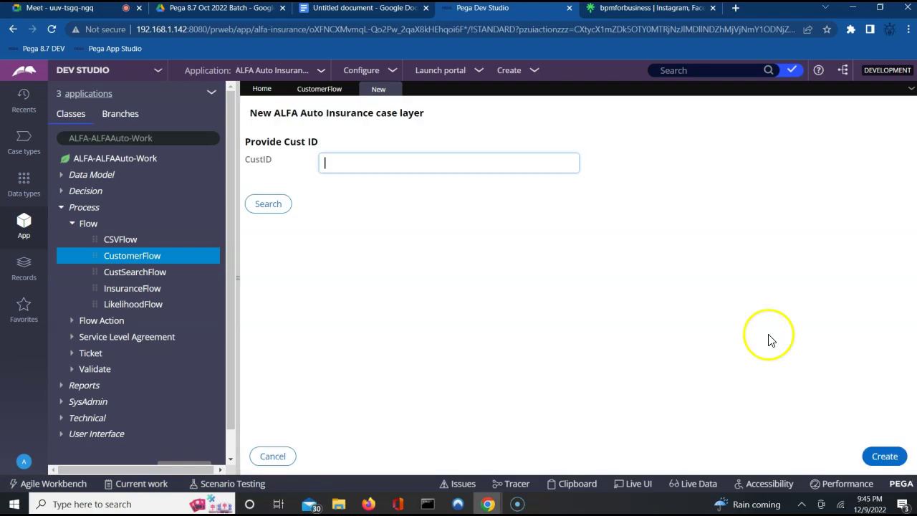
Step: Create the new ALFA Auto Insurance case and submit the CustomerDetailsFA step
left_click(885, 456)
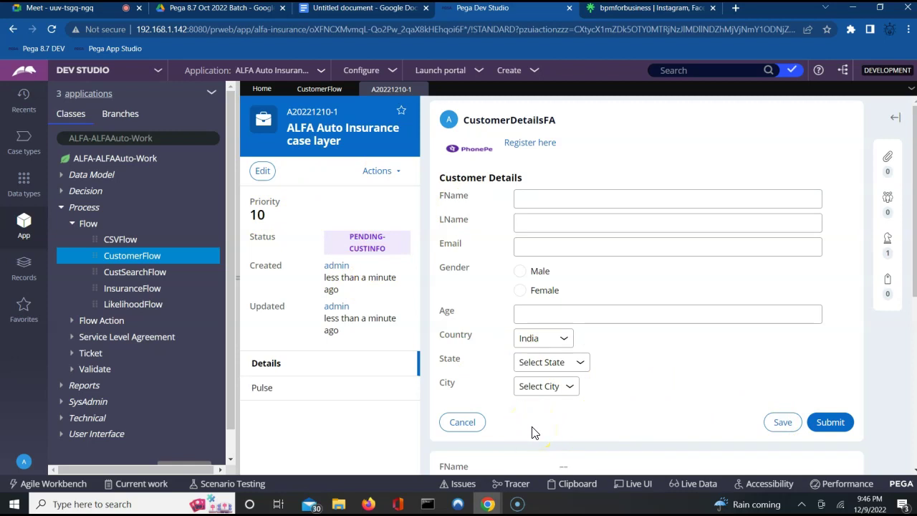
left_click(828, 422)
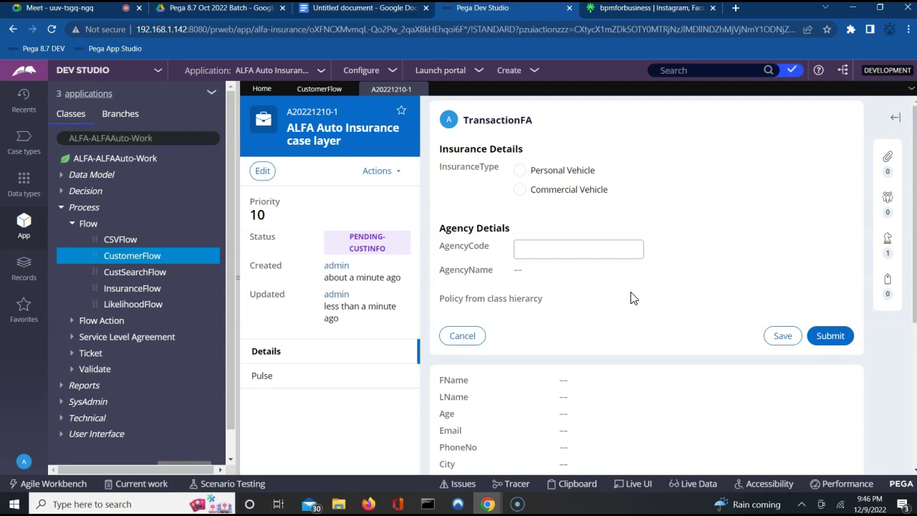
Step: Submit the TransactionFA form to reach the AUTOVehicleFA step, then return to the CustomerFlow diagram
left_click_drag(781, 278, 741, 343)
left_click(842, 339)
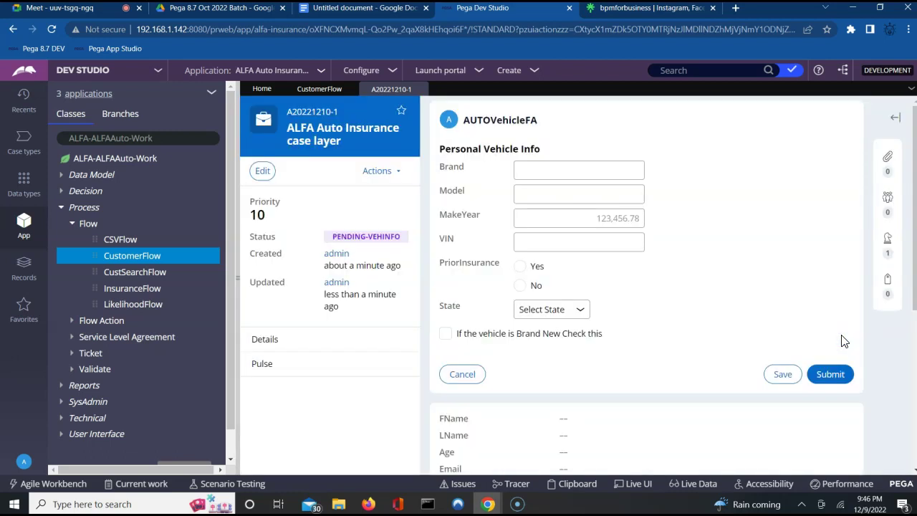
left_click(835, 330)
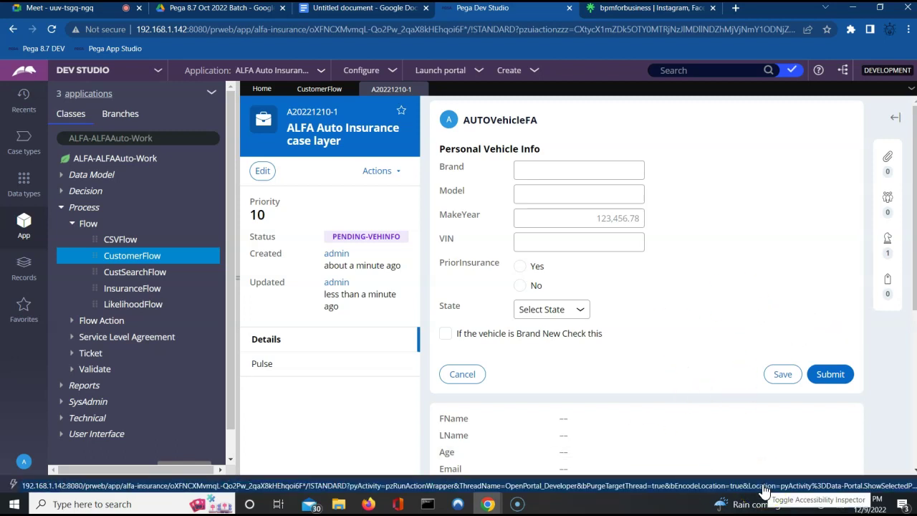
left_click(326, 92)
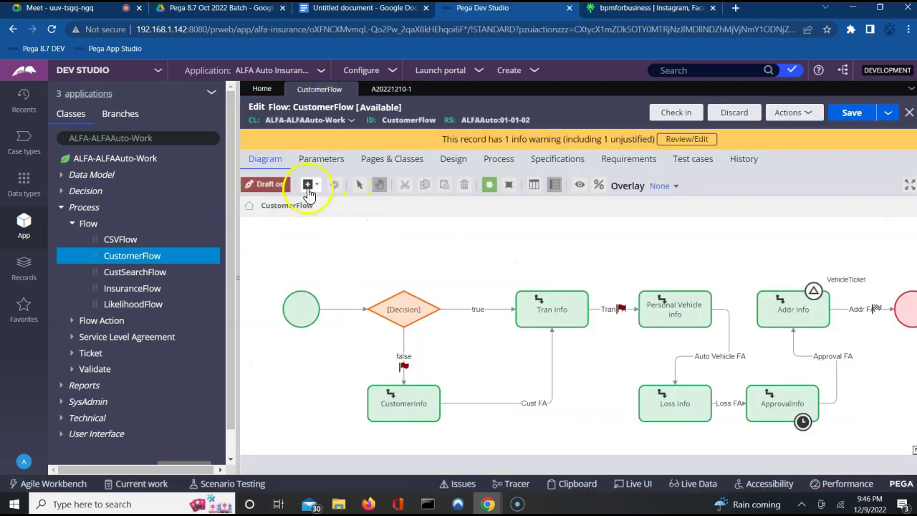
Step: Browse the add-shape list and Advanced Shapes without adding any, then switch to the flow-types notes
left_click(313, 186)
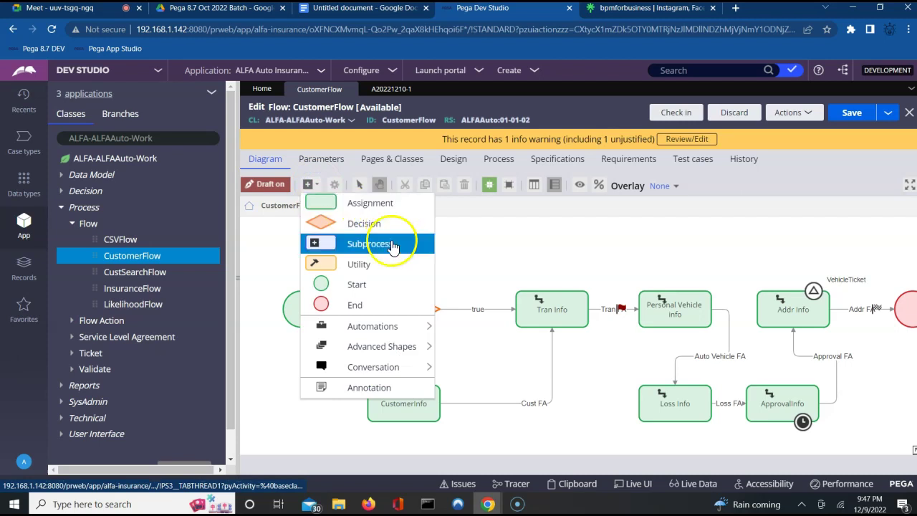
mouse_move(358, 347)
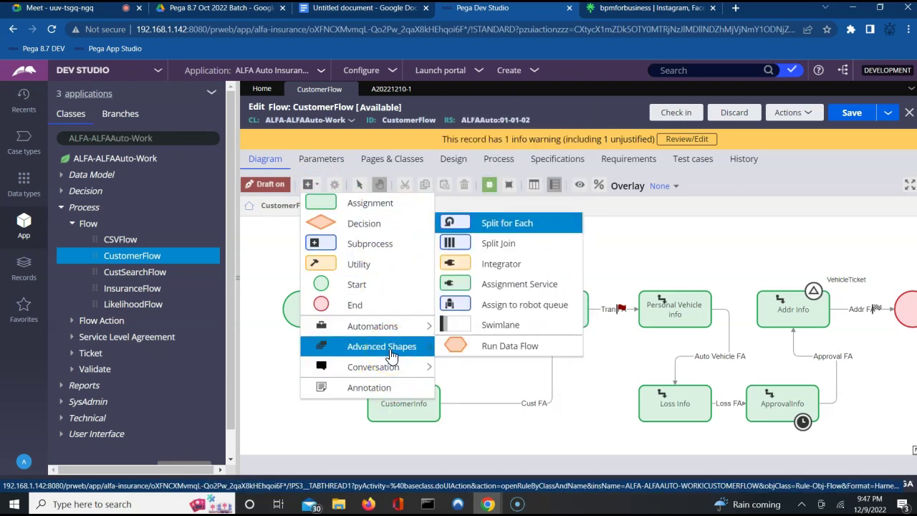
left_click(683, 240)
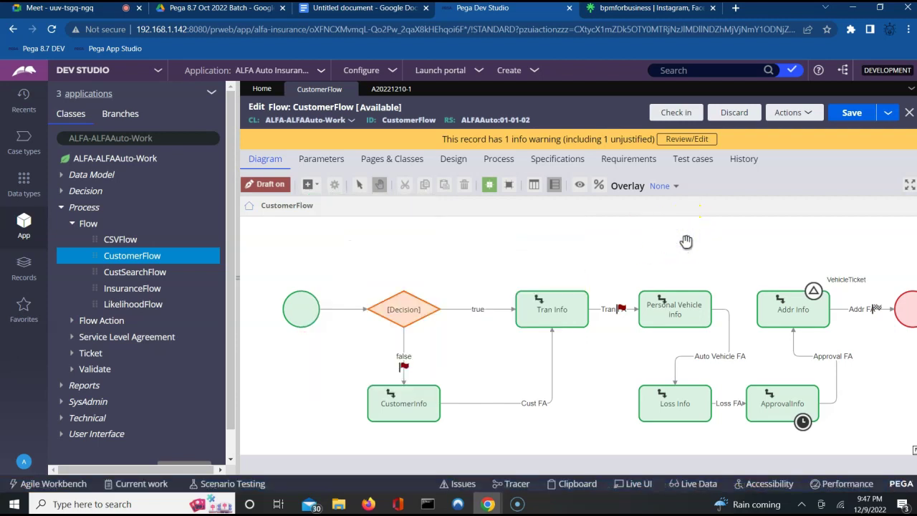
left_click(381, 15)
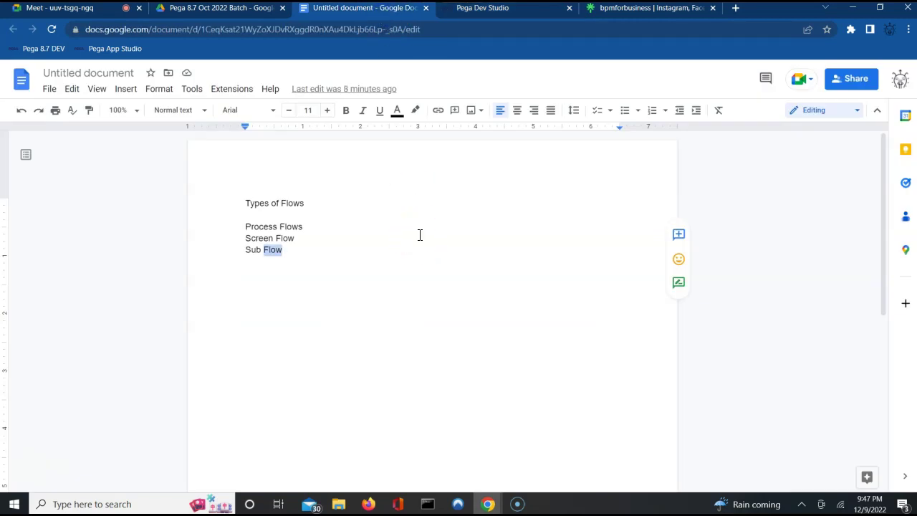
Step: Add a 'Process Flow' heading with bullets on adding work objects and connector-configured flow actions
left_click(313, 278)
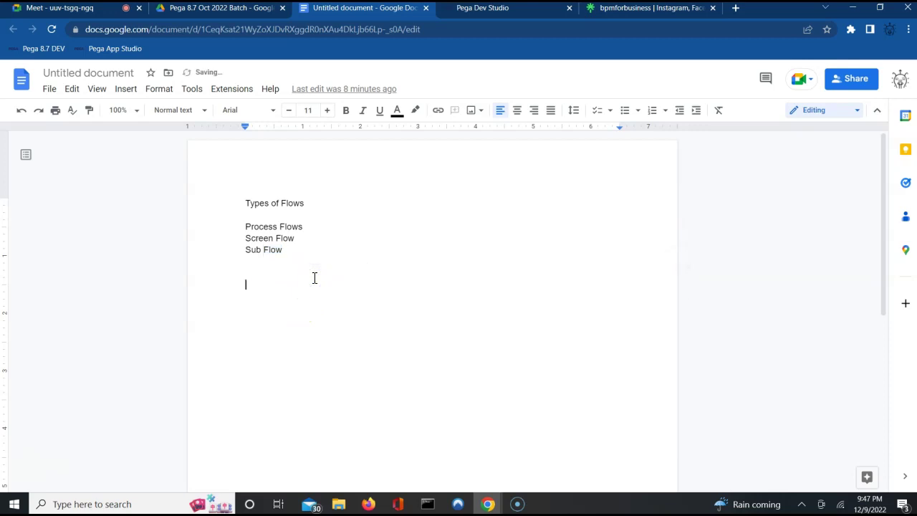
type("Process Flow")
key("Return")
key("Return")
type("- ")
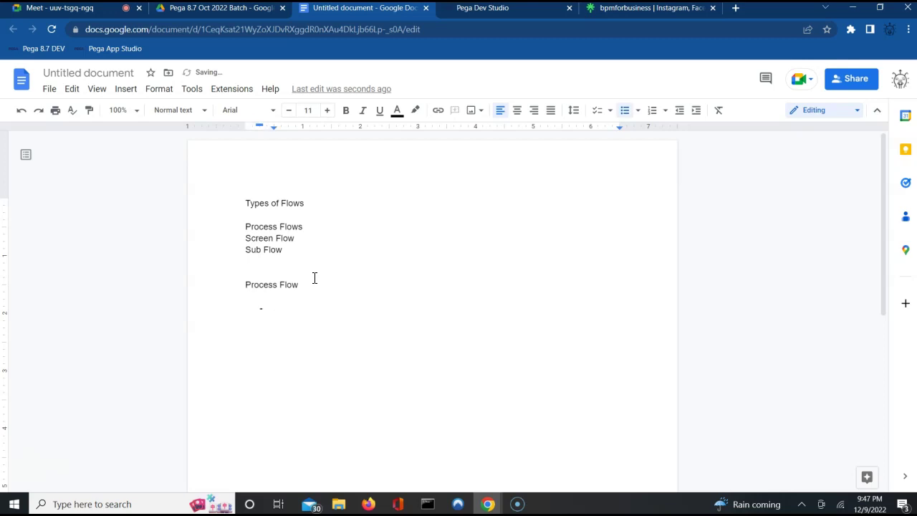
type("Can add work object")
key("Return")
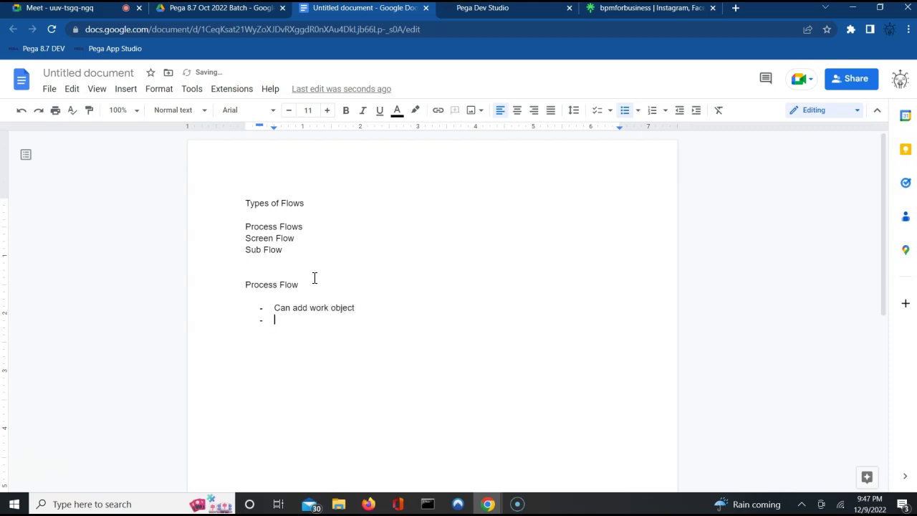
type("Mulitple connec")
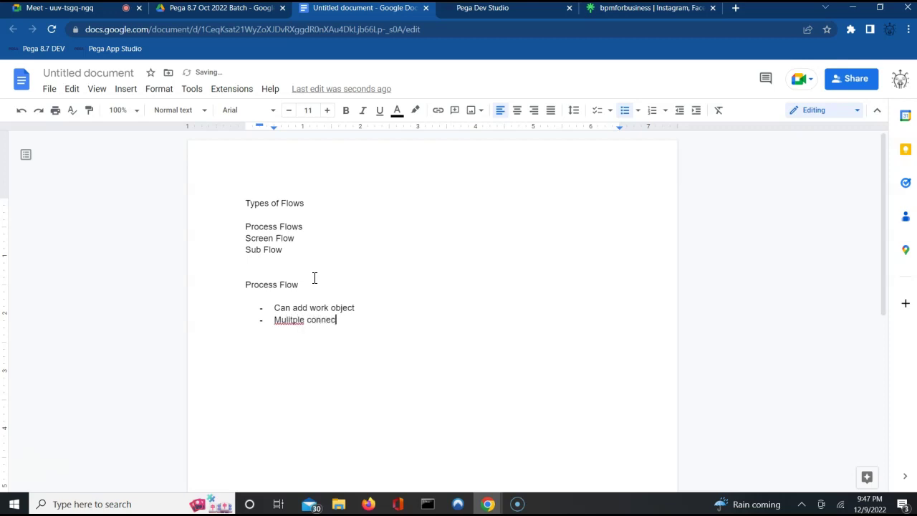
type("tor and flow action config")
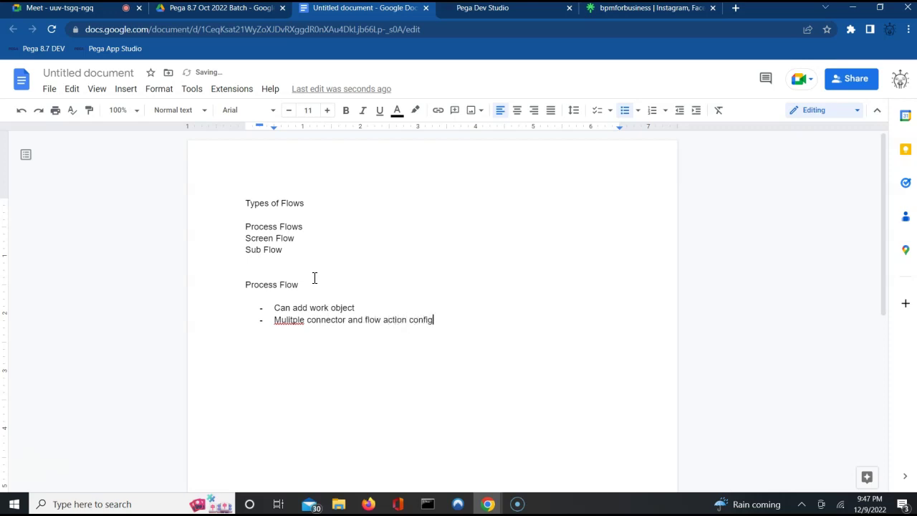
type("ured on Connector n")
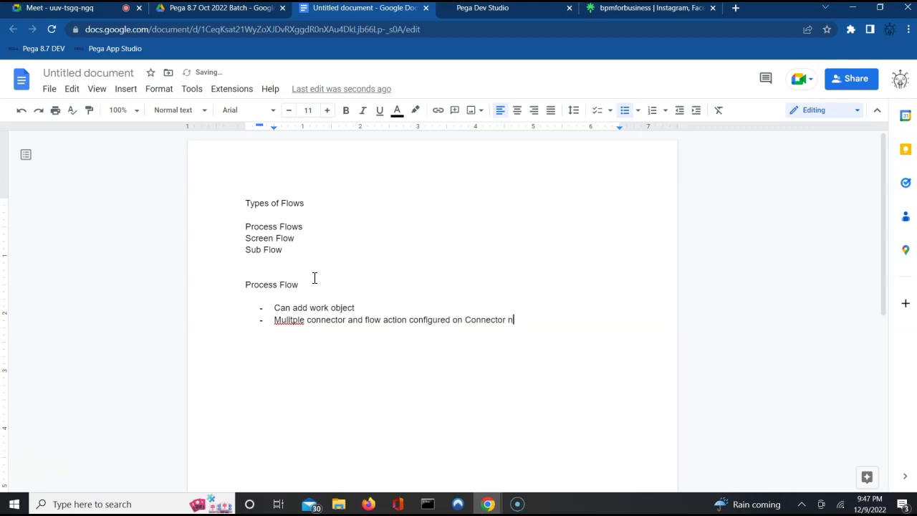
type("ot on assignment")
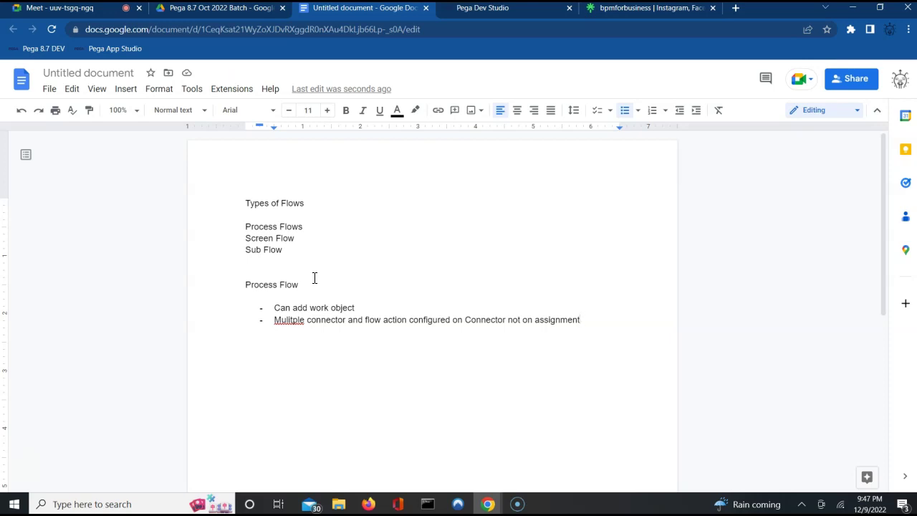
Step: Add bullets 'Routing on each assignment.' and calling process/screen flows from a process flow
key("Return")
type("Routing on eac")
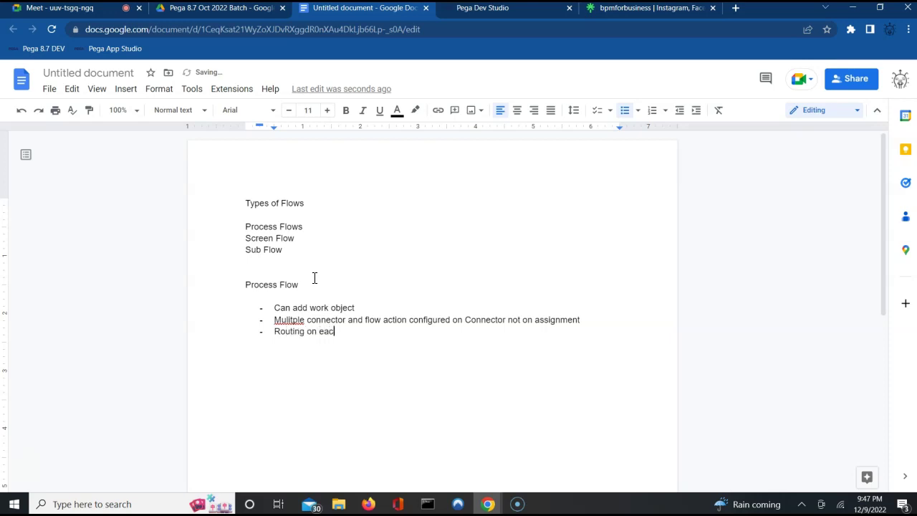
type("h assignment.")
key("Return")
type("We can")
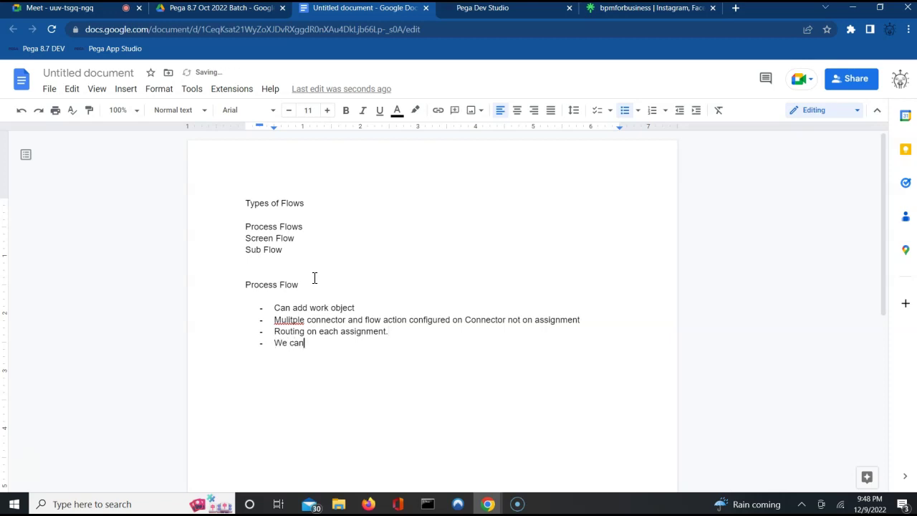
type(" all process")
type("m")
key("BackSpace")
key("BackSpace")
key("BackSpace")
type("low/screen fl")
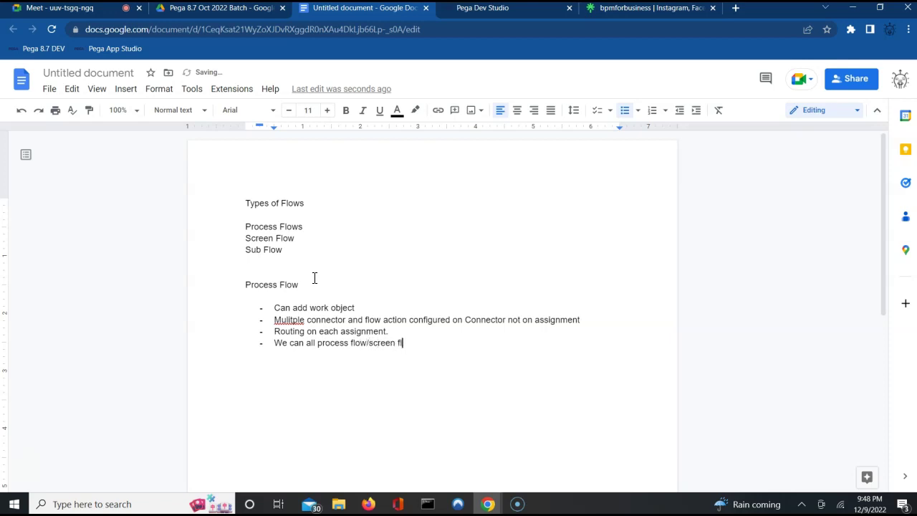
type("ow from a process flow")
Step: Add bullets 'Its a Starter flow.' and 'only has front navigation.', then end the list
key("Return")
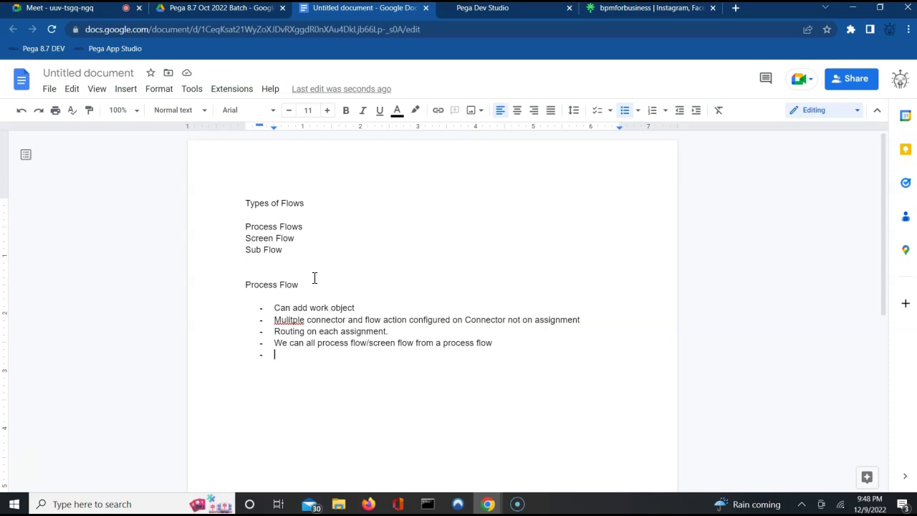
type("Its a Starter flow.")
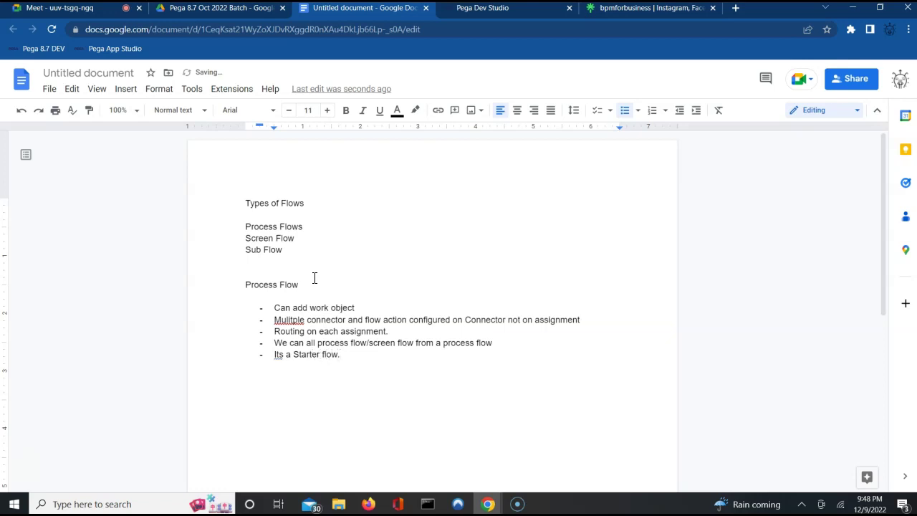
key("Return")
type("T")
key("BackSpace")
type("only has front navigan")
key("BackSpace")
type("tion.")
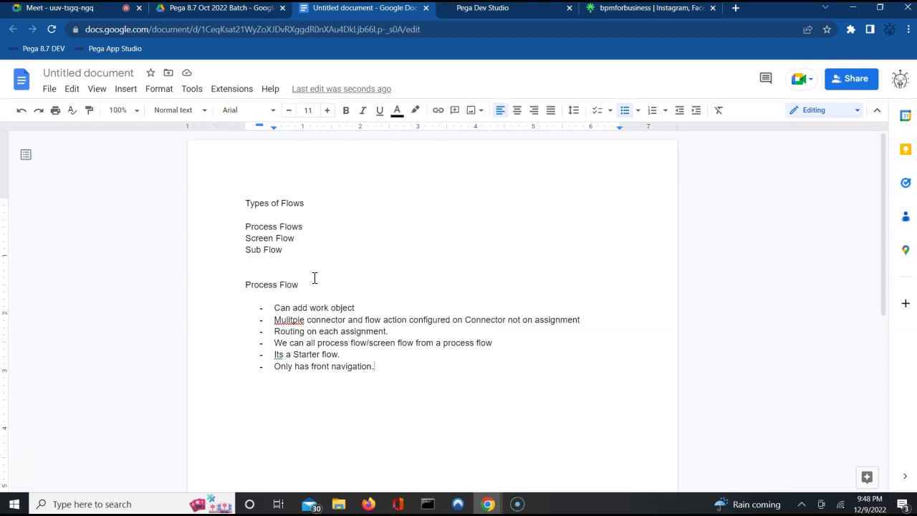
key("Return")
key("Return")
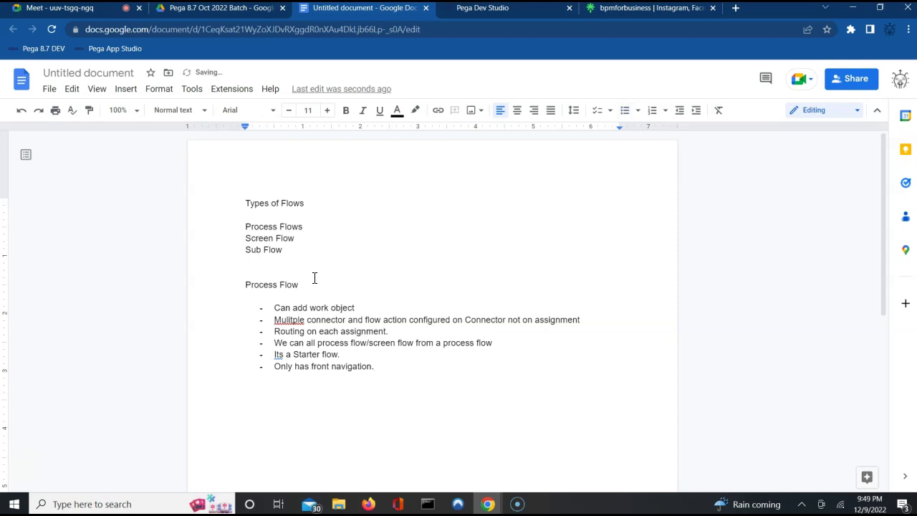
Step: Type the 'Screen Flow :' heading, remove the accidental emoji, and begin a dash line below
type("Screen Flow :")
key("Return")
key("BackSpace")
key("Return")
key("Return")
type("-")
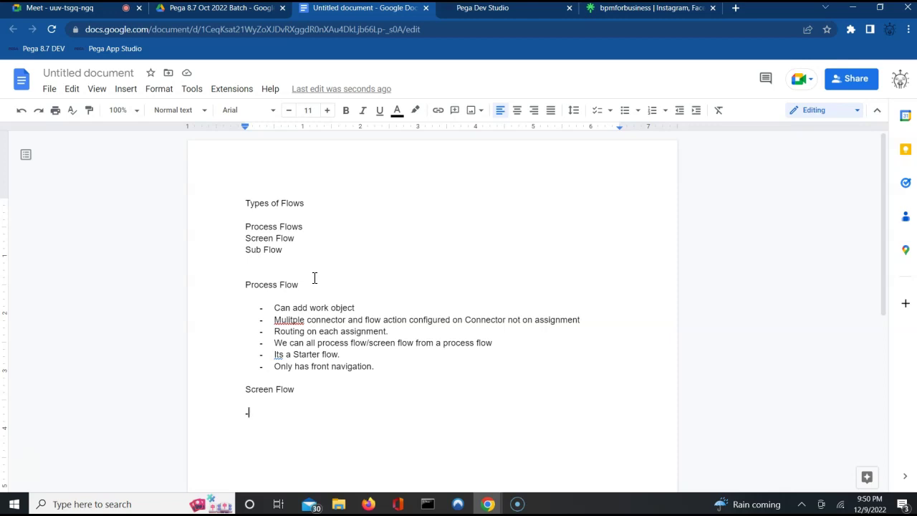
Step: Add bullets 'It wont add a Work Object' and 'Flow action is configured on Assignment and not on connector'
type("It w")
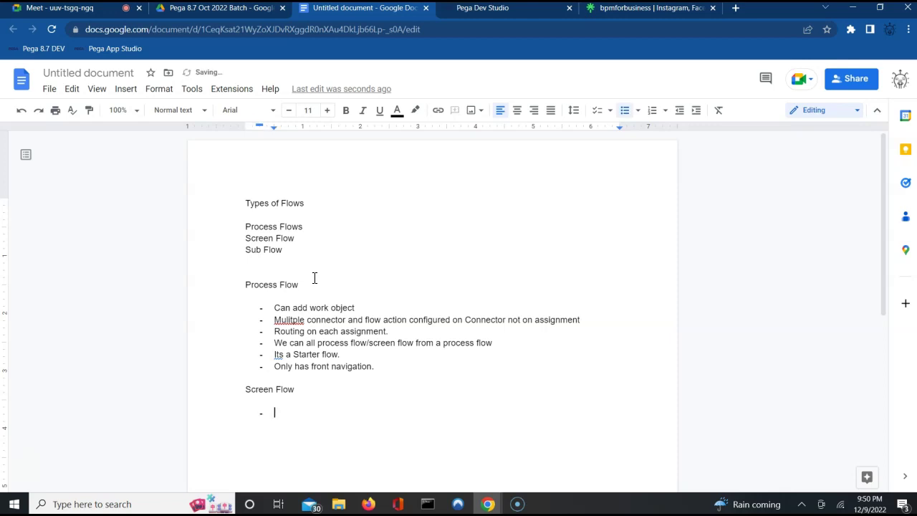
type("ont add a Work Object")
key("Return")
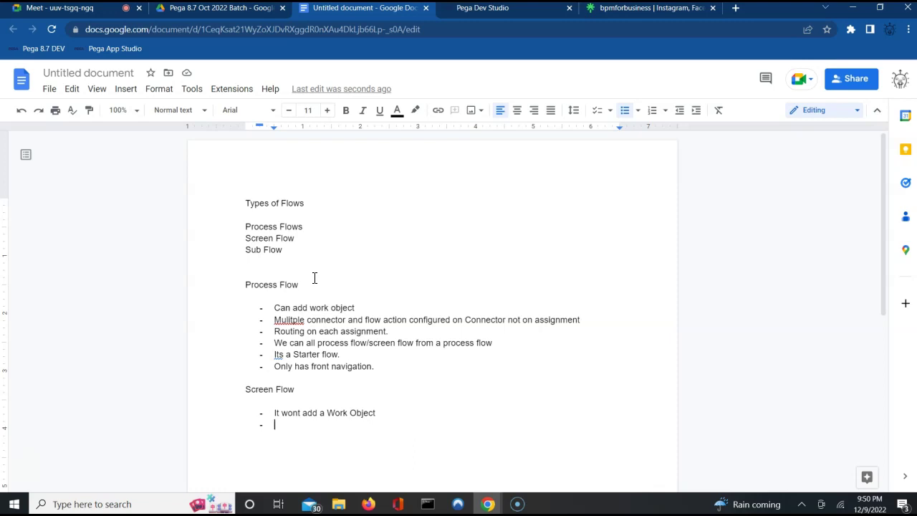
key("BackSpace")
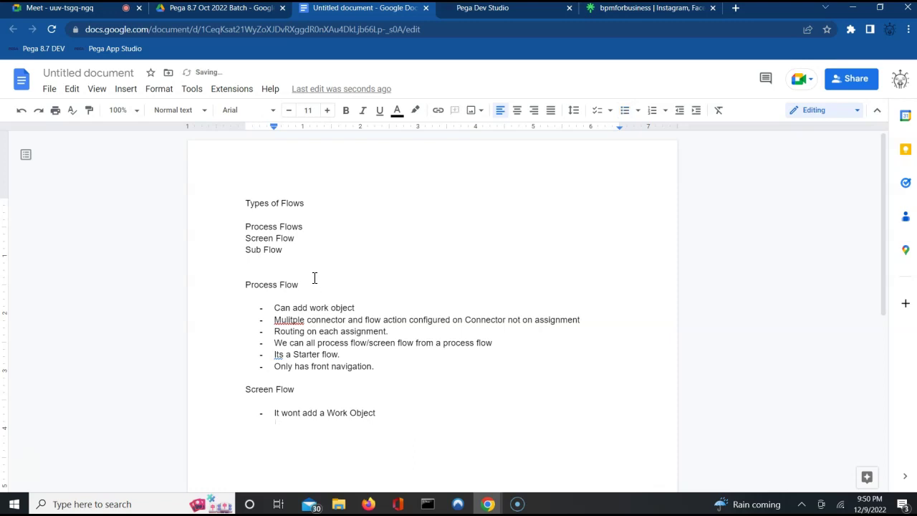
key("BackSpace")
key("BackSpace")
key("Return")
type("Flow a")
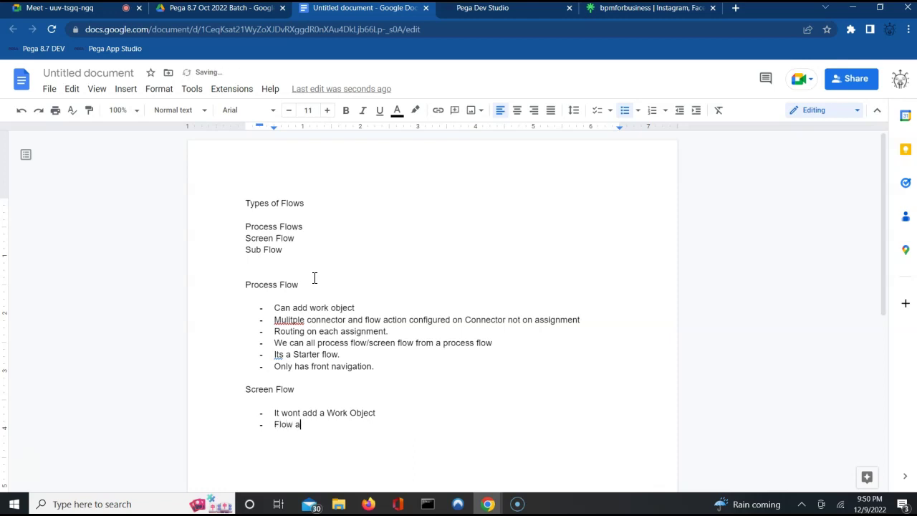
type("ction is configured on A")
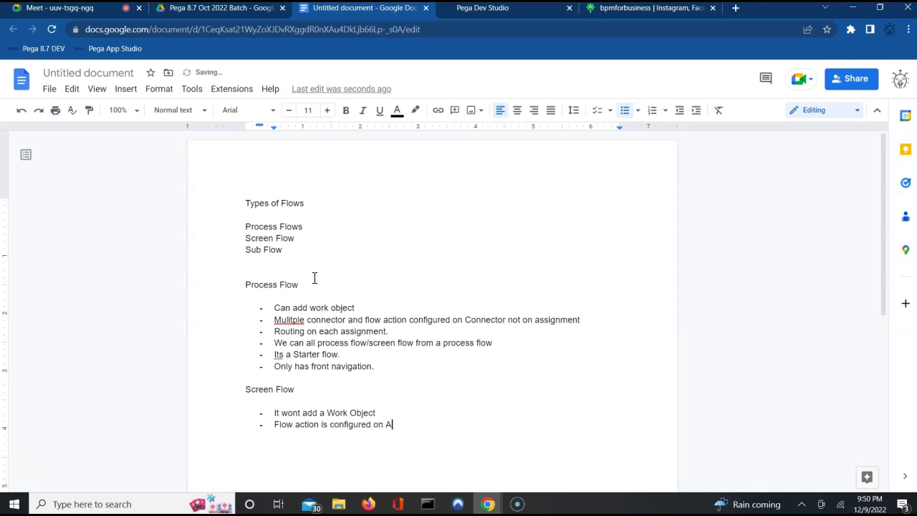
type("ssignment and not ")
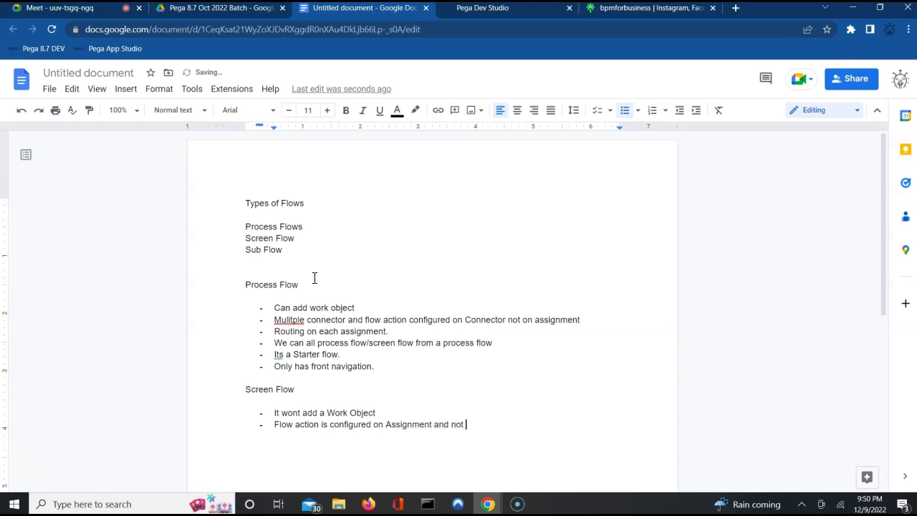
type("on connector")
key("Return")
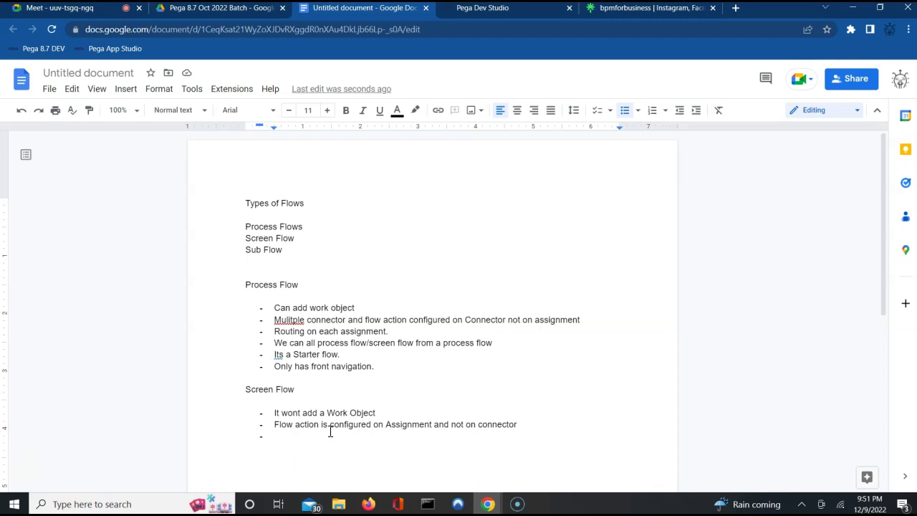
Step: Add bullets on specifying one flow action, not routing every assignment, and routing the entire screen flow
type("One flow action y")
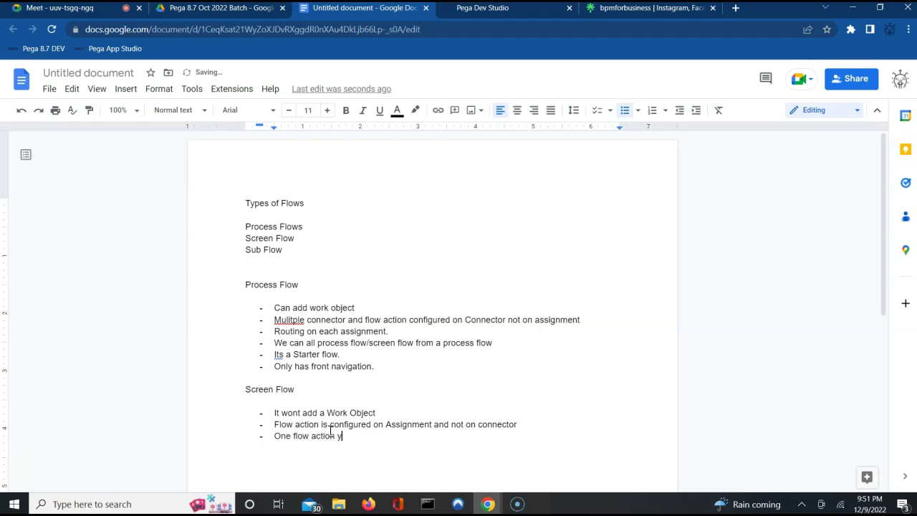
type("ou can specify unlike process flow.")
key("Return")
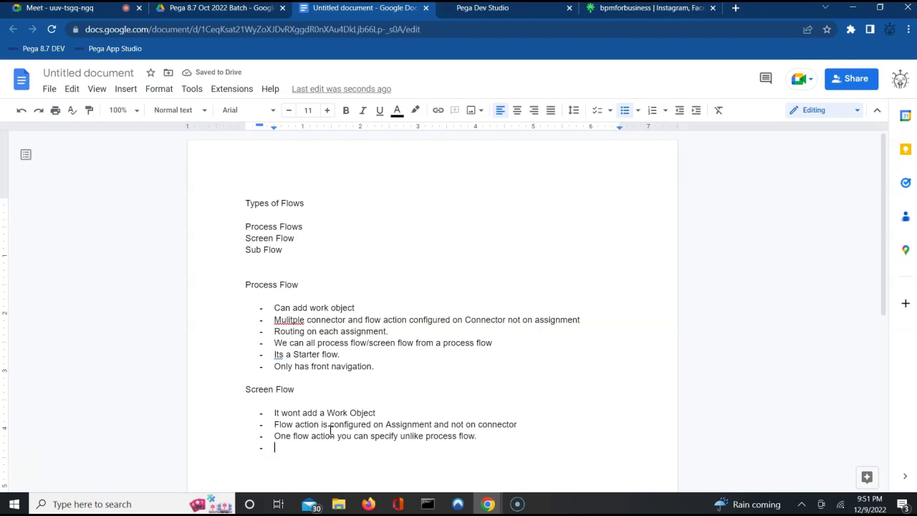
type("You cant rout")
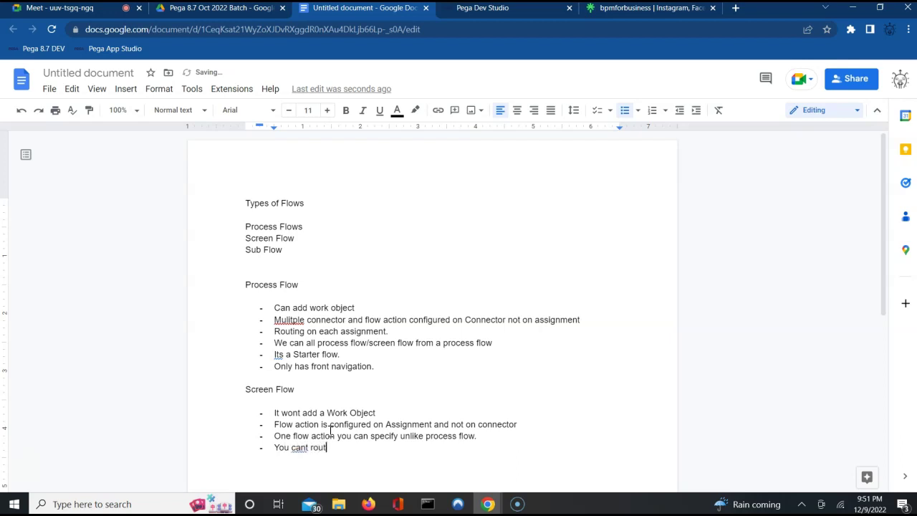
type("e every assin")
type("gment in")
key("BackSpace")
key("BackSpace")
key("BackSpace")
key("BackSpace")
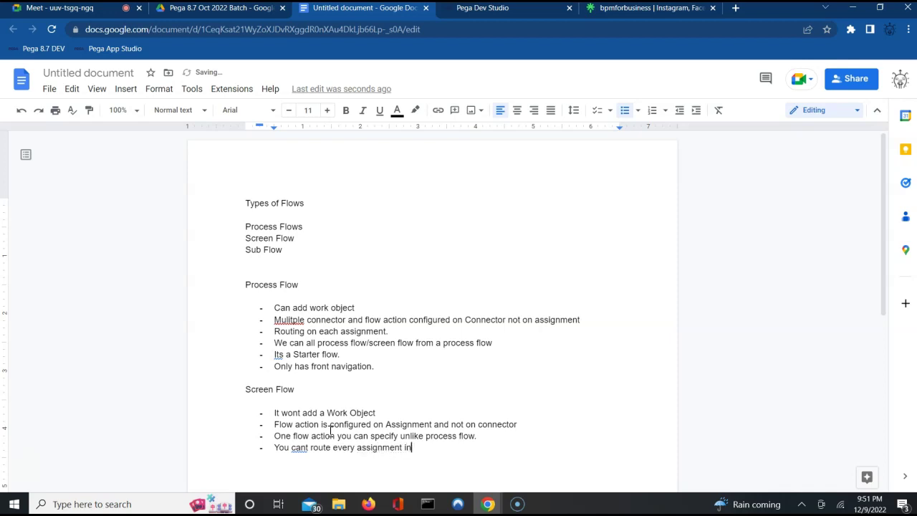
type(".")
key("Return")
type("You only route the entro")
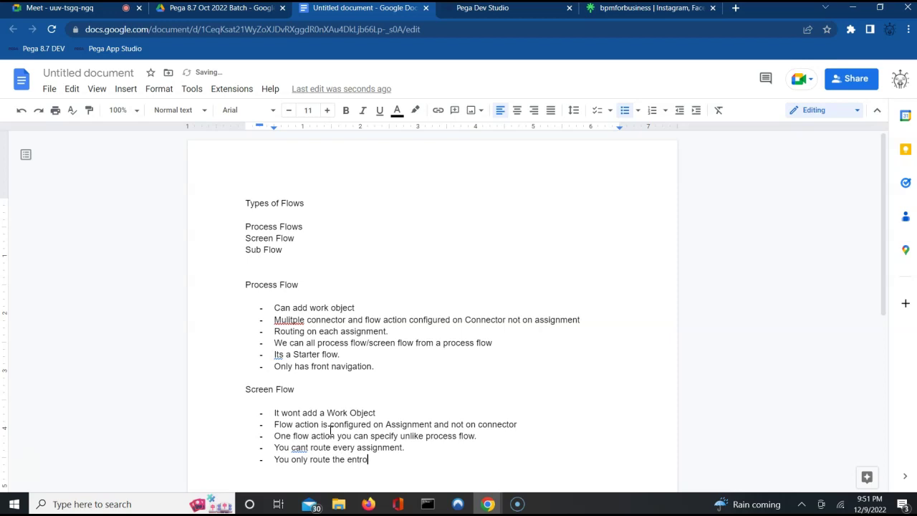
key("BackSpace")
key("BackSpace")
type("ire screen flow.")
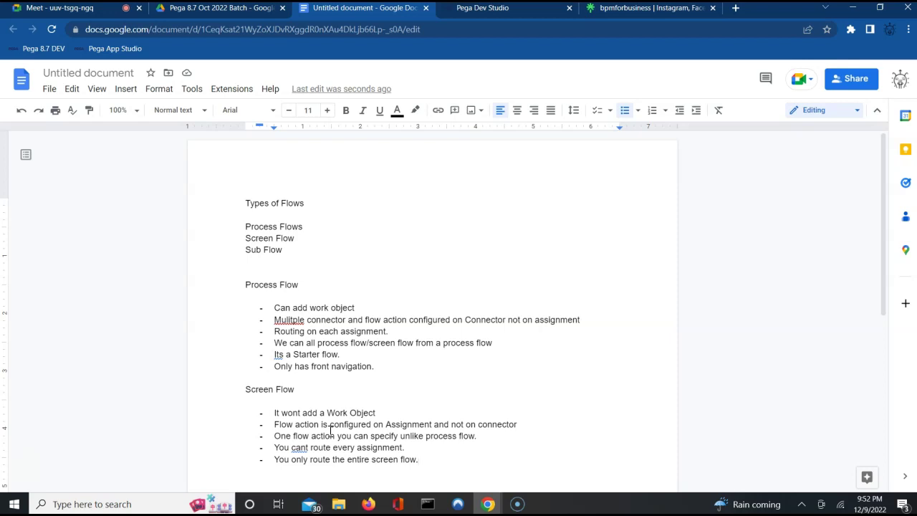
Step: Add a bullet listing navigation types: Tabbed Screen, Tree navigation, Perform Screen flow
key("Return")
type("Tabbed Screen")
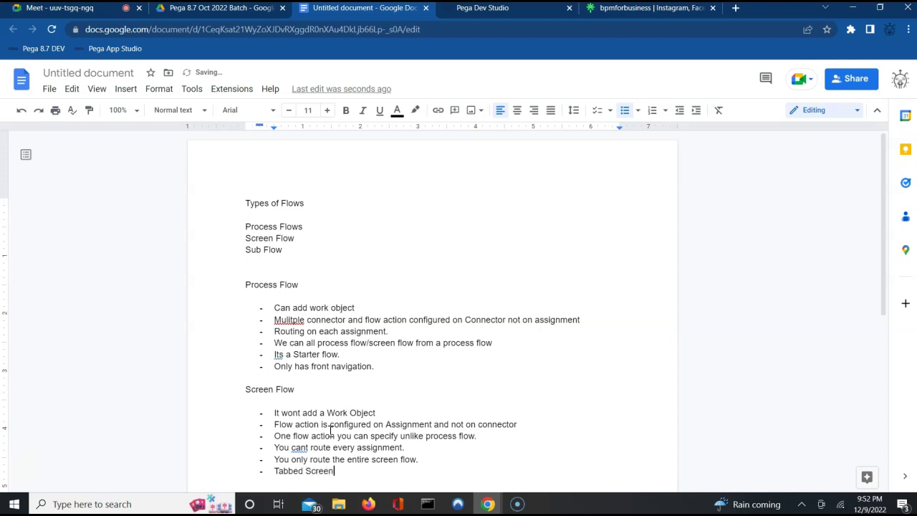
type(". Tree nam")
type("e")
key("BackSpace")
key("BackSpace")
type("vigation,")
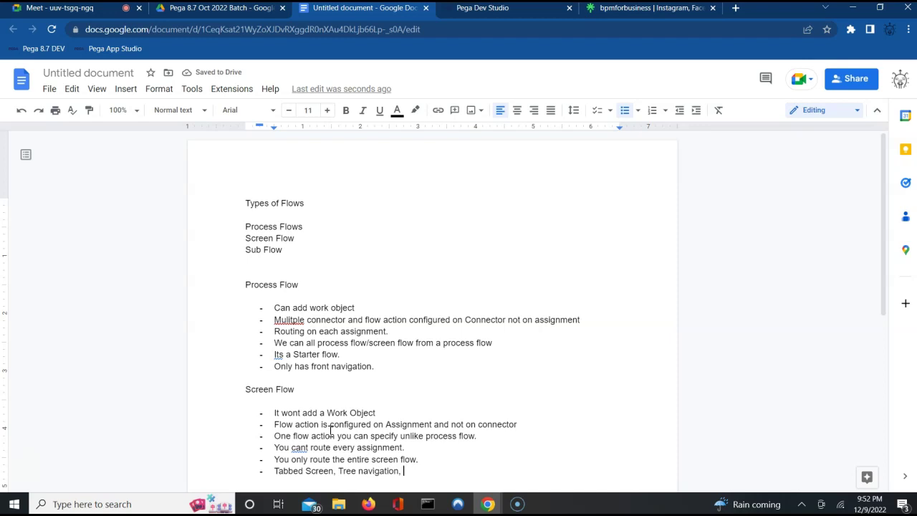
type("Perform Screen")
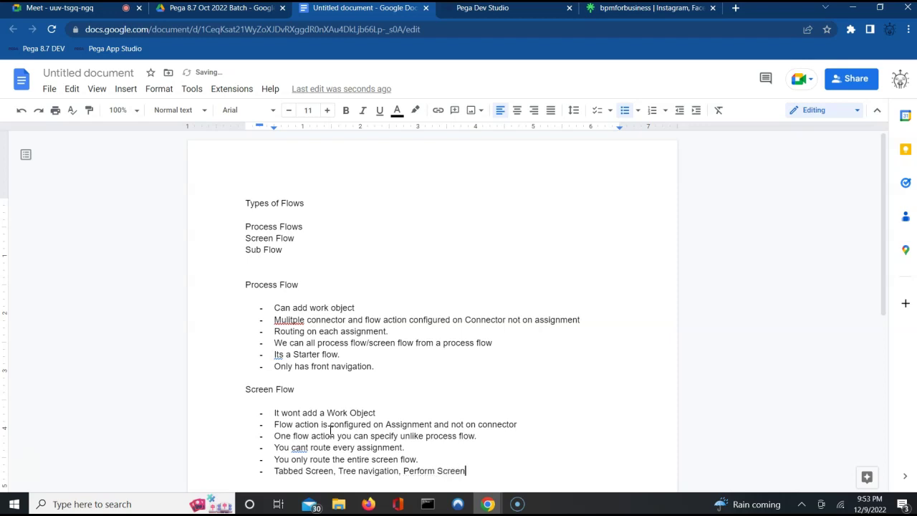
type(" flow")
Step: Add bullets 'You get back and forth navigation.' and 'We dont have access to advanced shapes.', then end the list
key("Return")
type("You get back and")
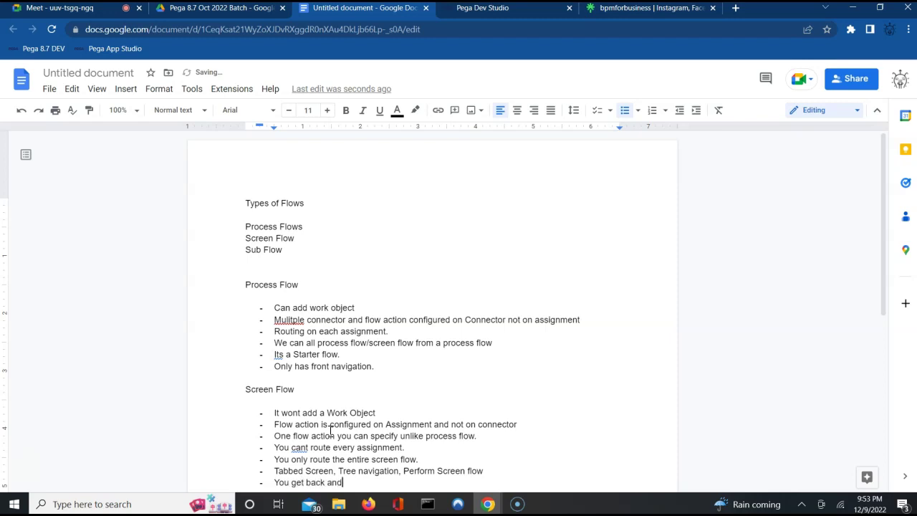
type(" forth navigation.")
key("Return")
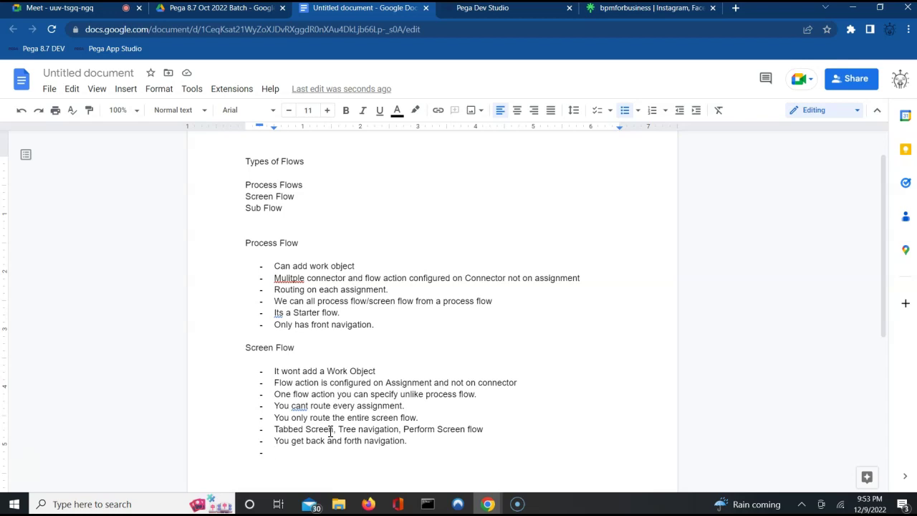
type("We")
key("BackSpace")
key("BackSpace")
type("e")
key("BackSpace")
key("BackSpace")
key("BackSpace")
key("Return")
type("We dont have acces")
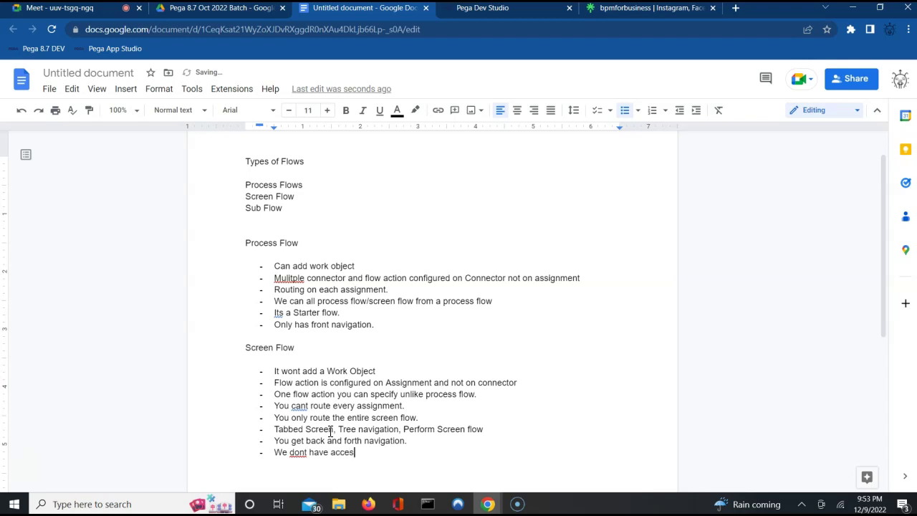
type("s to advanced shapes.")
key("Return")
key("Return")
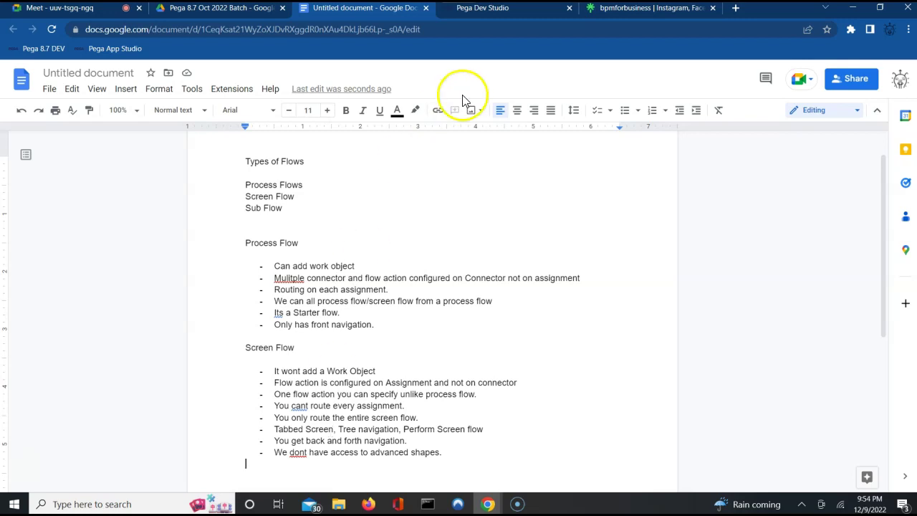
Step: Back in the CustomerFlow diagram, point out the Loss Info, Personal Vehicle Info and ApprovalInfo assignments
left_click(491, 10)
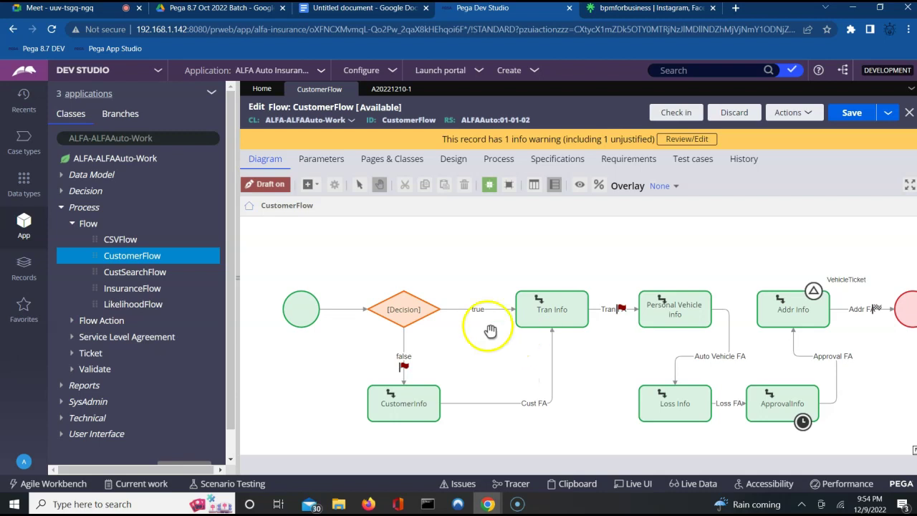
left_click(698, 405)
left_click(660, 308)
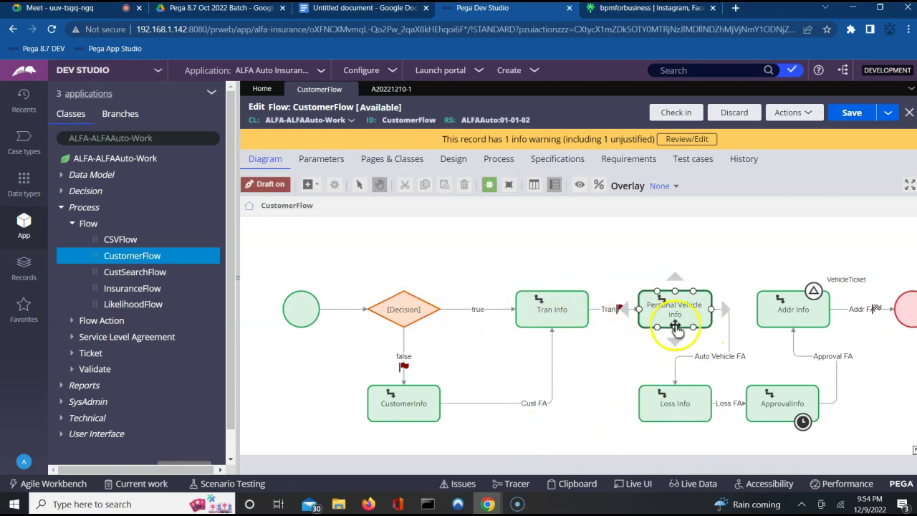
left_click(648, 394)
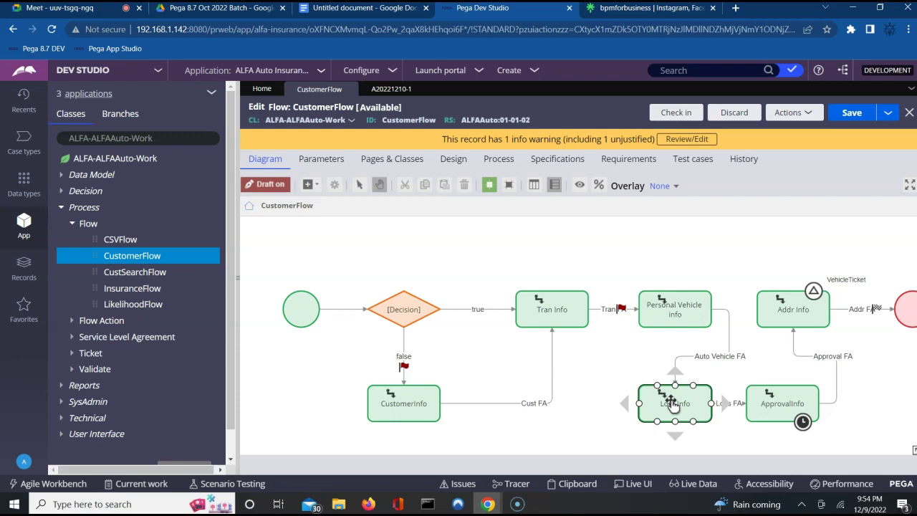
left_click(722, 329)
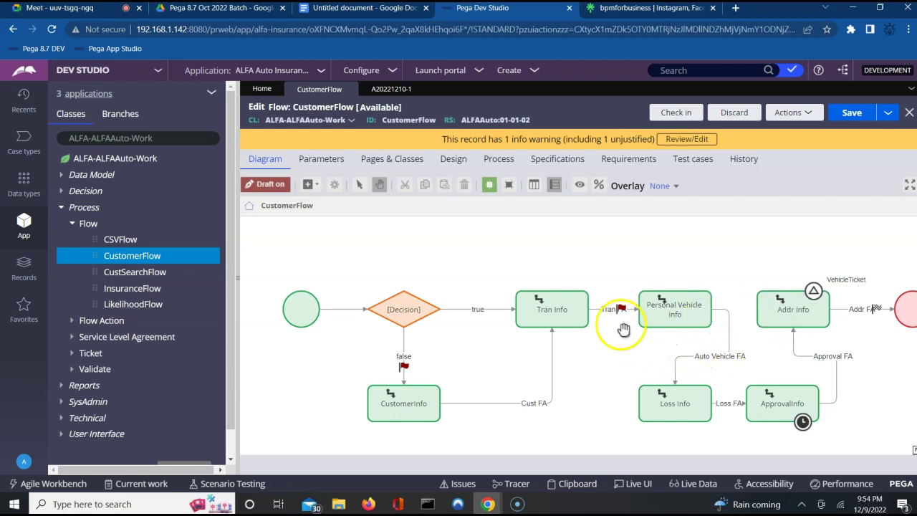
left_click(795, 413)
left_click(695, 247)
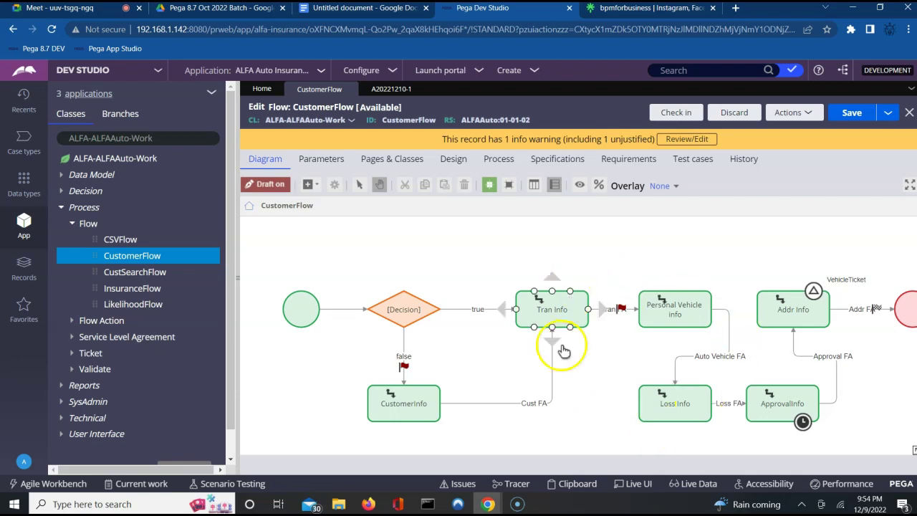
Step: Point out the Personal Vehicle Info and Tran Info assignments in turn
left_click(693, 288)
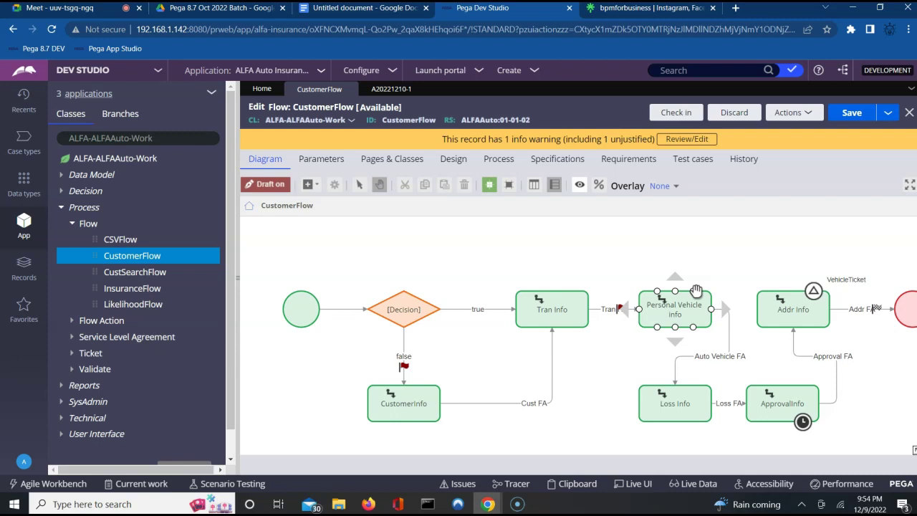
left_click(508, 337)
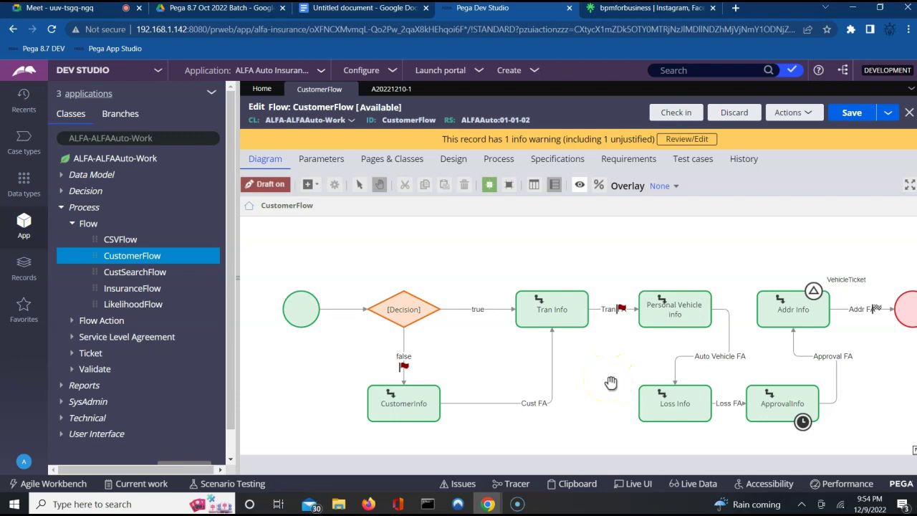
left_click(568, 295)
left_click(681, 352)
left_click(577, 297)
left_click(687, 319)
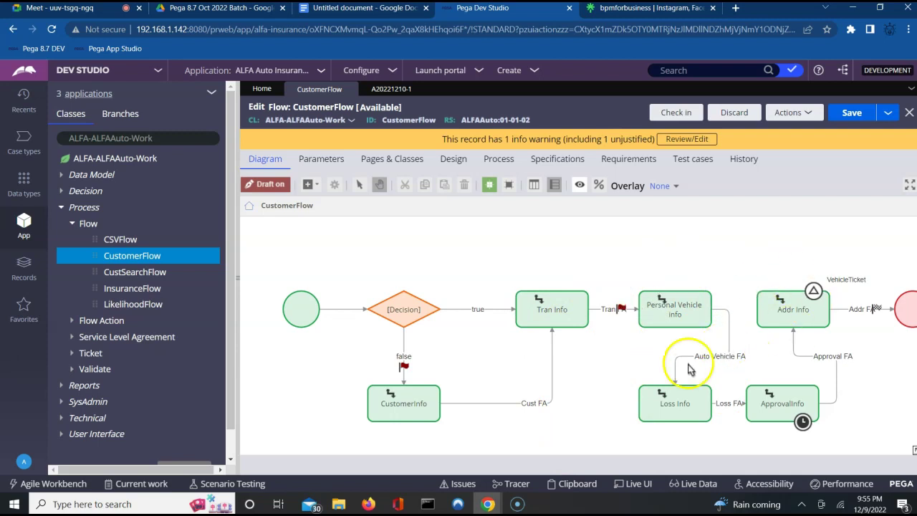
left_click(568, 288)
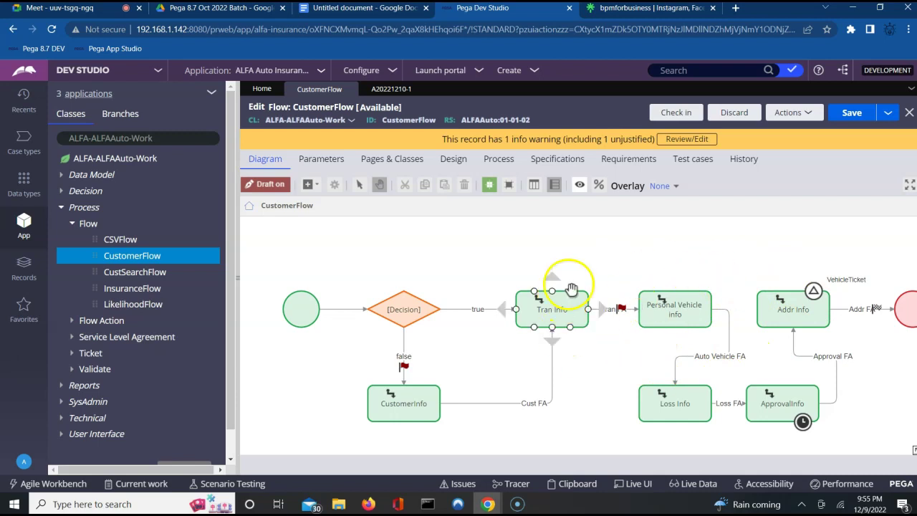
left_click(593, 337)
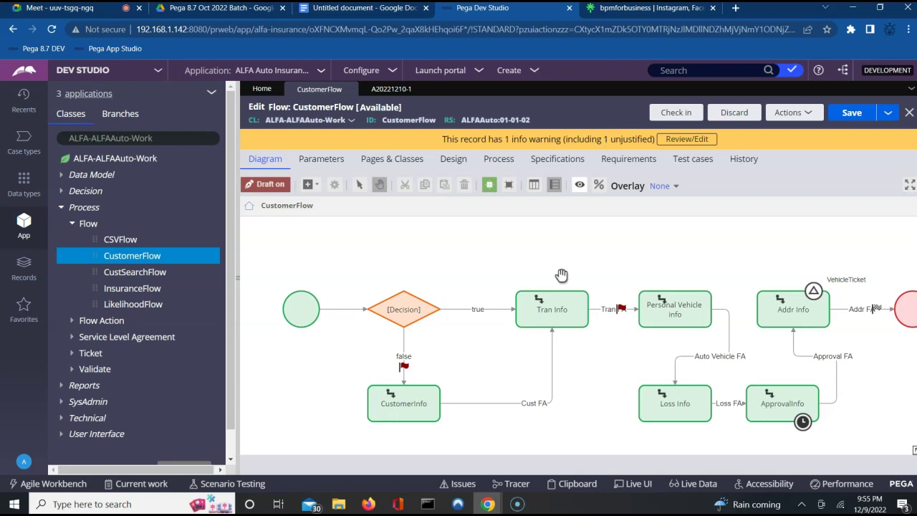
Step: Select the CustomerInfo, Tran Info, Personal Vehicle Info and Loss Info shapes in turn
left_click(420, 413)
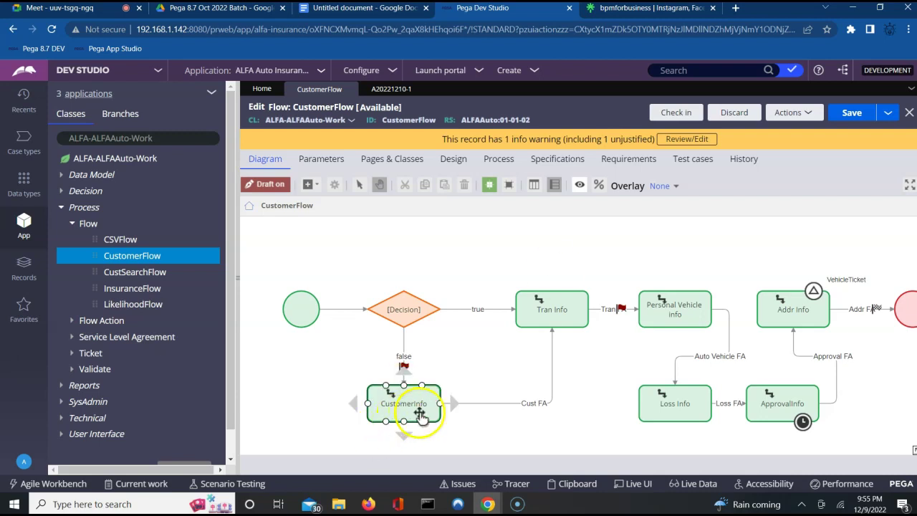
left_click(548, 322)
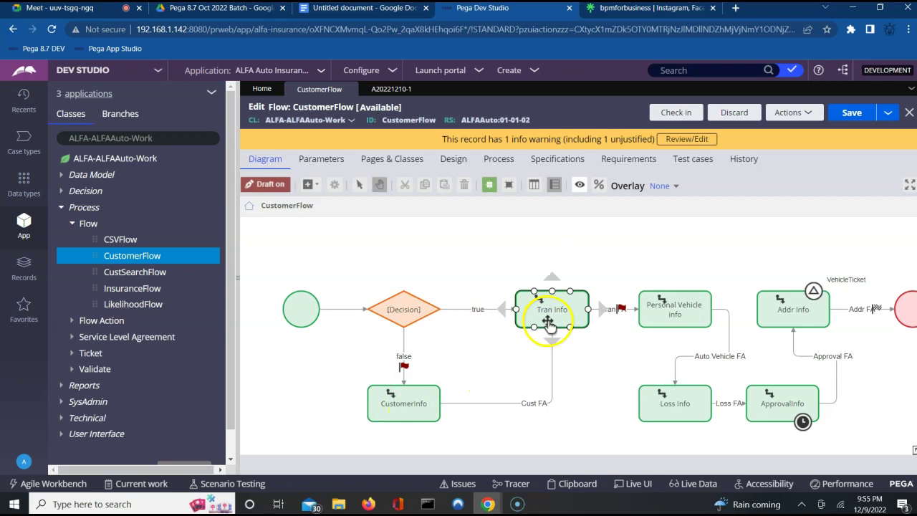
left_click(690, 312)
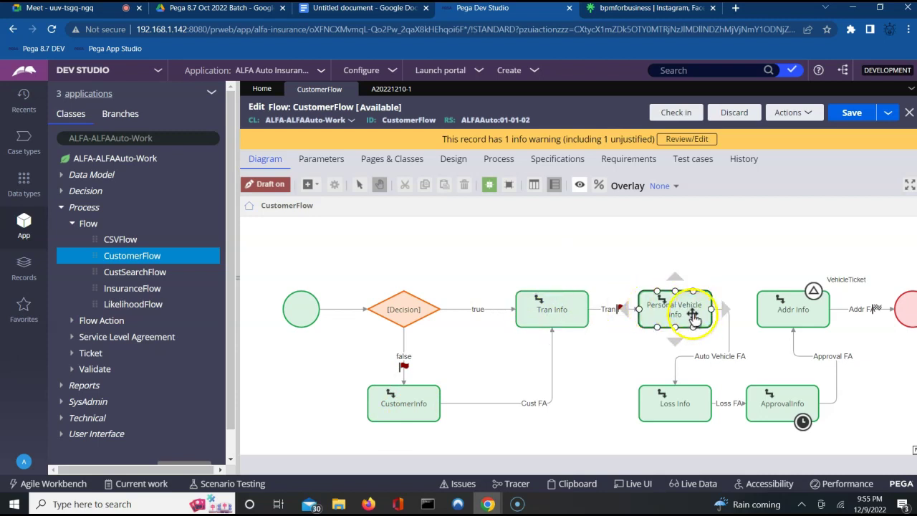
left_click(387, 393)
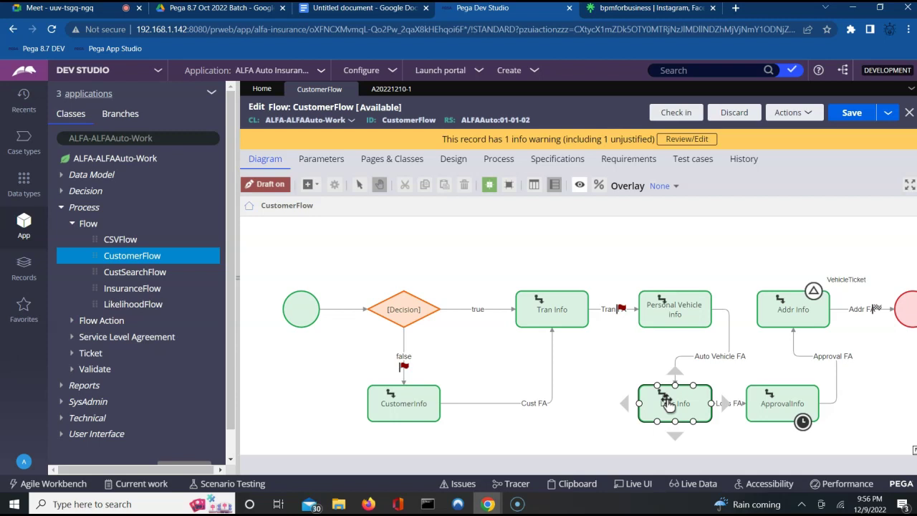
left_click(384, 399)
left_click(553, 312)
left_click(666, 322)
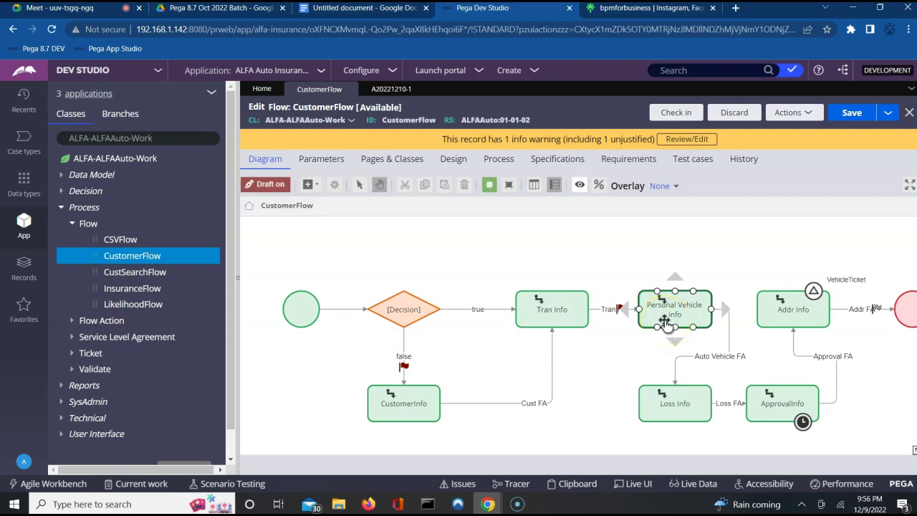
left_click(550, 315)
left_click(413, 407)
left_click(553, 309)
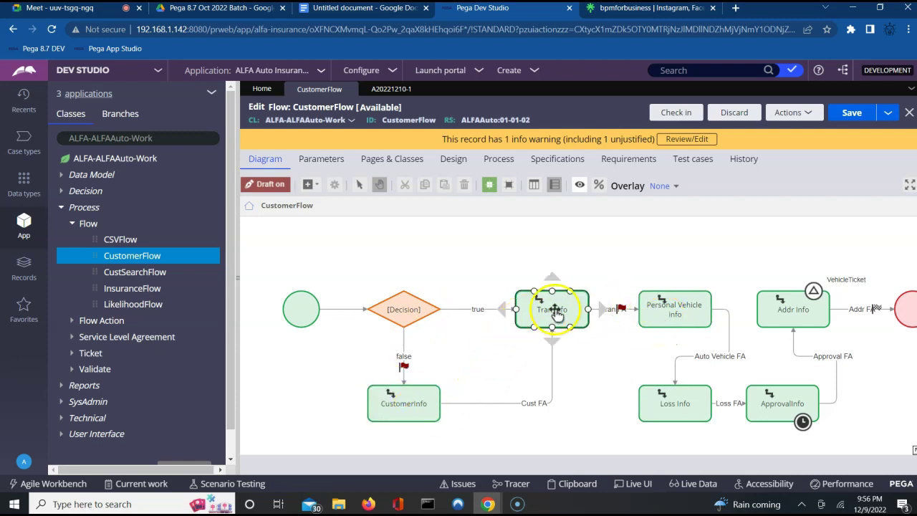
left_click(608, 308)
left_click(664, 318)
left_click(542, 311)
left_click(438, 422)
left_click(552, 309)
Step: Trace the Tran FA connector, Personal Vehicle Info's outgoing path, Loss Info and the Decision
left_click(666, 313)
left_click(603, 306)
left_click(555, 310)
left_click(656, 335)
left_click(676, 407)
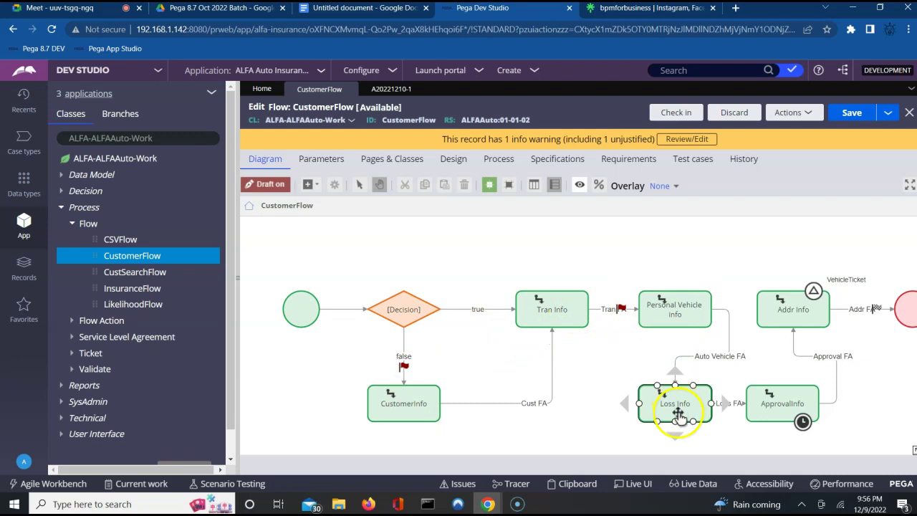
left_click(667, 308)
left_click(549, 303)
left_click(446, 374)
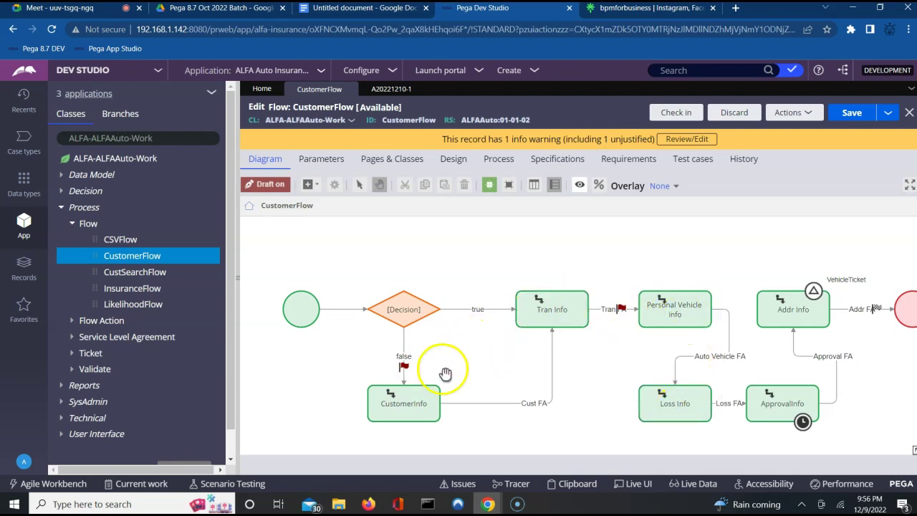
left_click(583, 307)
left_click(641, 322)
left_click(539, 312)
left_click(475, 312)
left_click(419, 311)
left_click(456, 296)
left_click(526, 250)
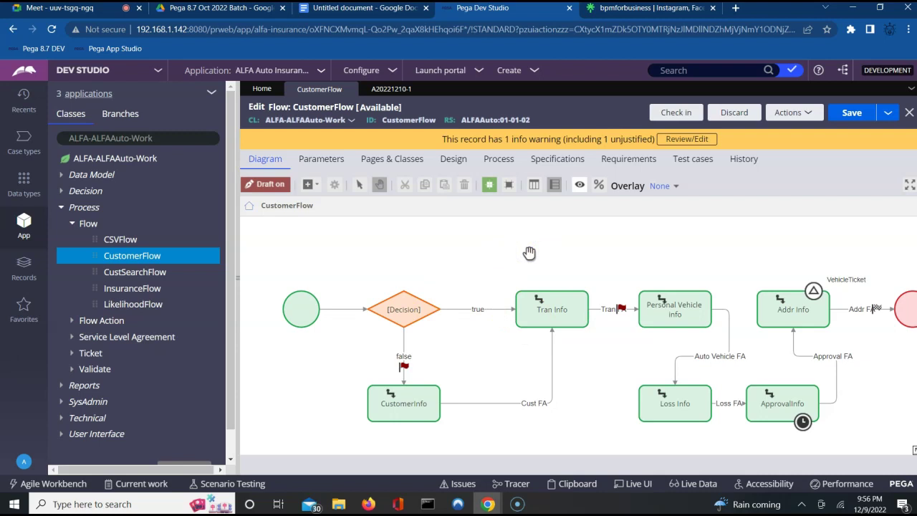
Step: Revisit Tran Info, Personal Vehicle info and CustomerInfo, then bring up the flow-types notes
left_click_drag(477, 293, 491, 262)
mouse_move(473, 289)
left_mouse_down()
mouse_move(479, 281)
mouse_move(409, 318)
mouse_move(528, 181)
mouse_move(616, 342)
mouse_move(476, 272)
mouse_move(552, 251)
mouse_move(539, 255)
left_mouse_up()
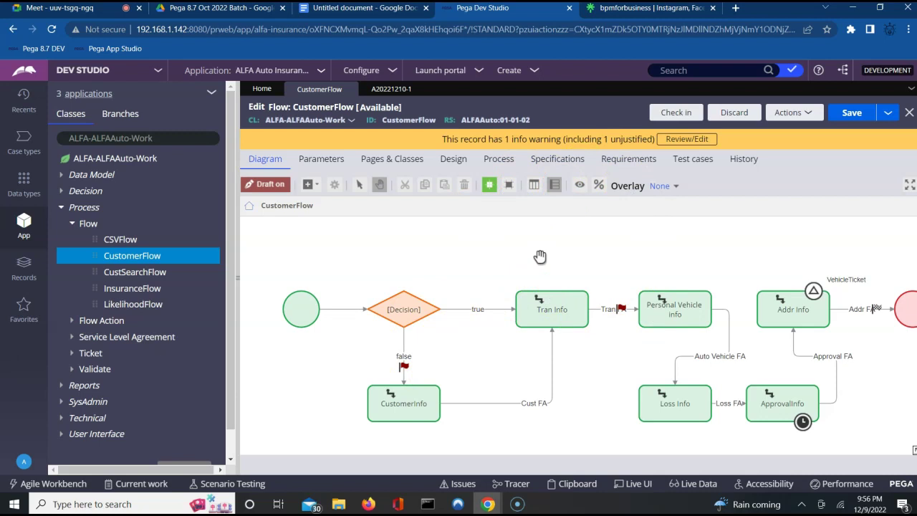
mouse_move(544, 255)
left_mouse_down()
mouse_move(464, 251)
mouse_move(494, 282)
left_mouse_up()
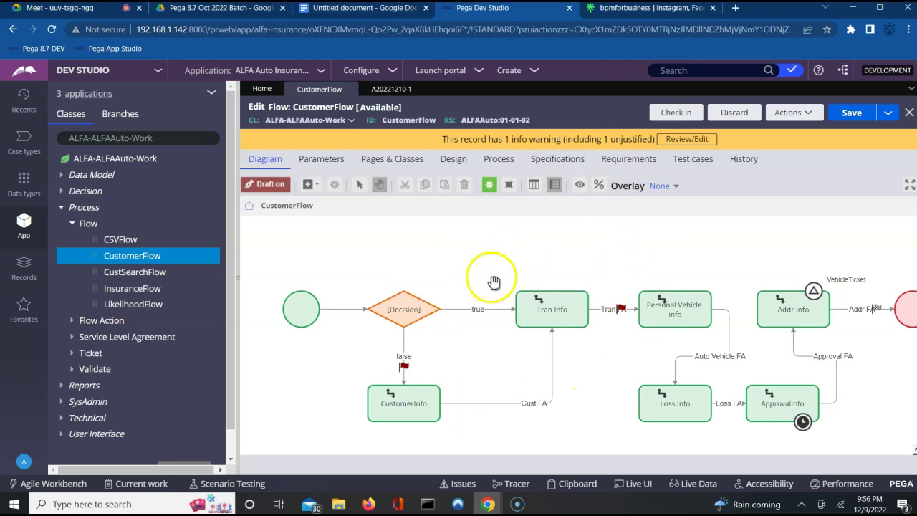
left_click(523, 313)
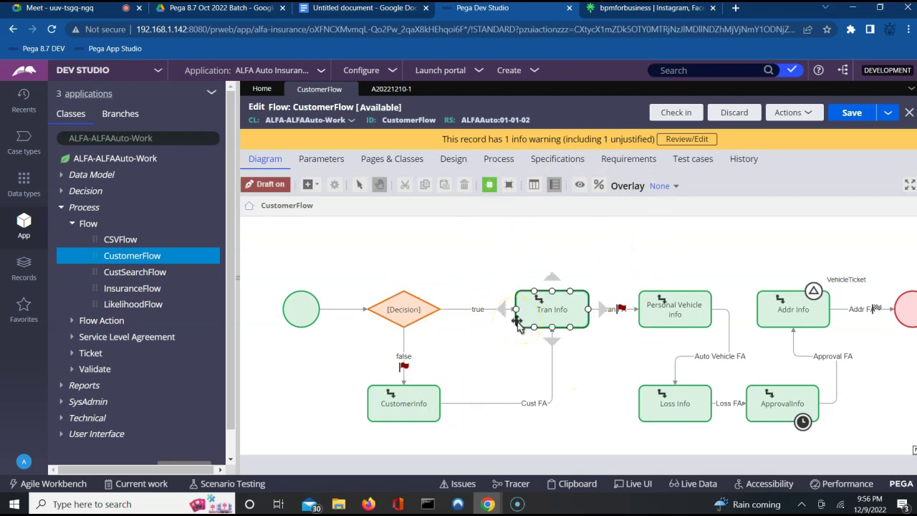
left_click(699, 277)
left_click(675, 302)
left_click(425, 385)
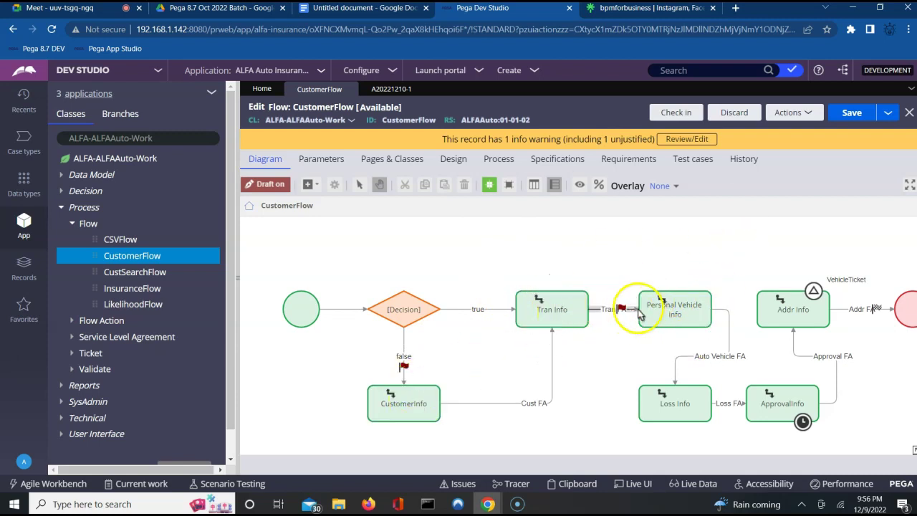
left_click(665, 310)
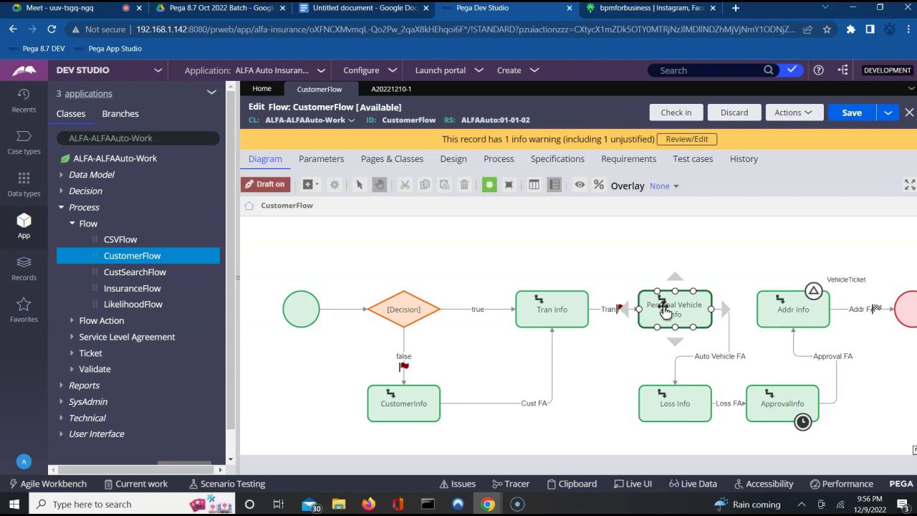
left_click(528, 324)
left_click(487, 352)
left_click(362, 15)
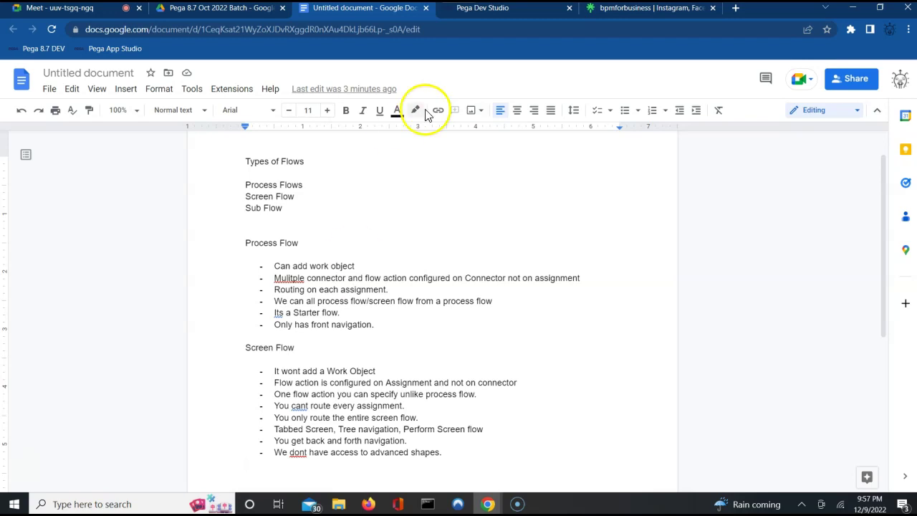
Step: Leave the flow-types notes and go back to the CustomerFlow diagram in Pega Dev Studio
left_click(504, 10)
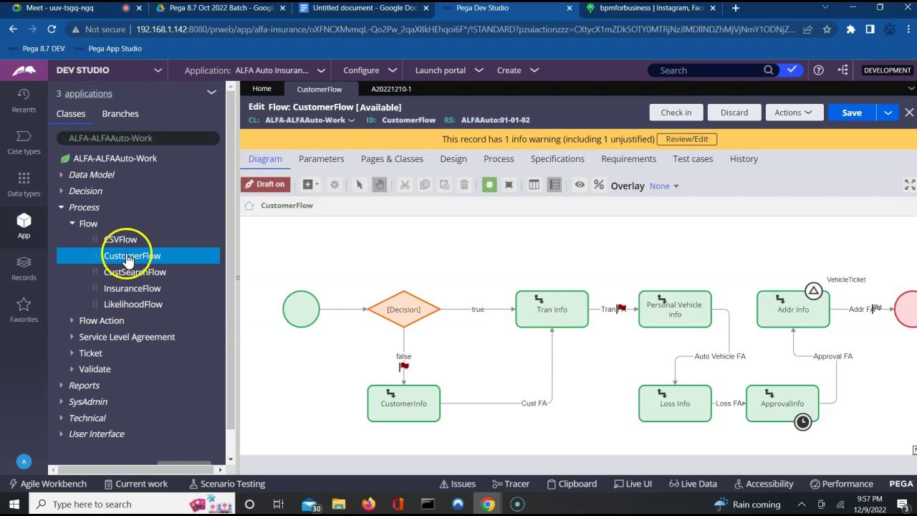
Step: Start a new Flow record under the Process category labelled UserScreenFlow
left_click(84, 207)
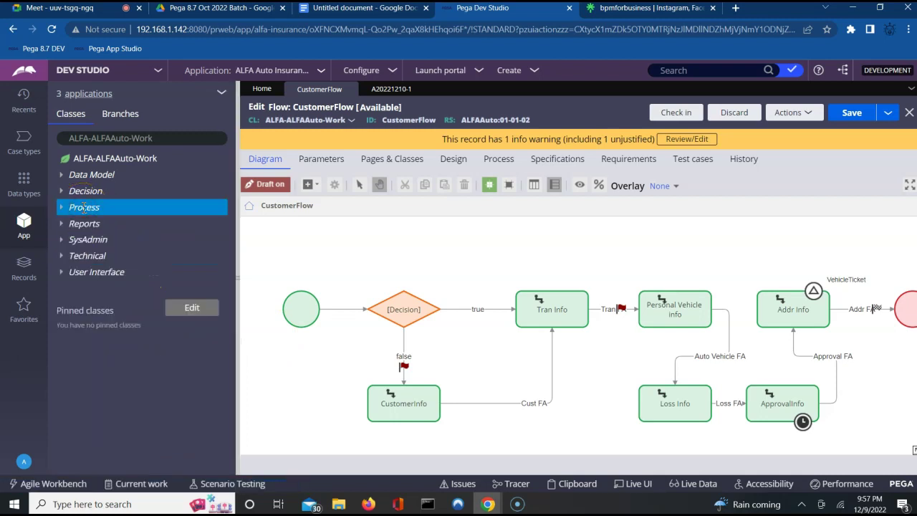
right_click(84, 207)
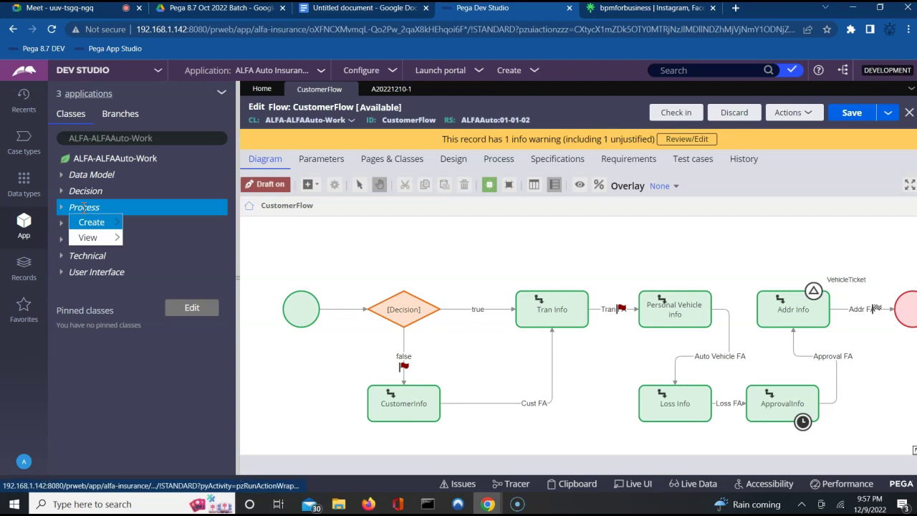
left_click(105, 223)
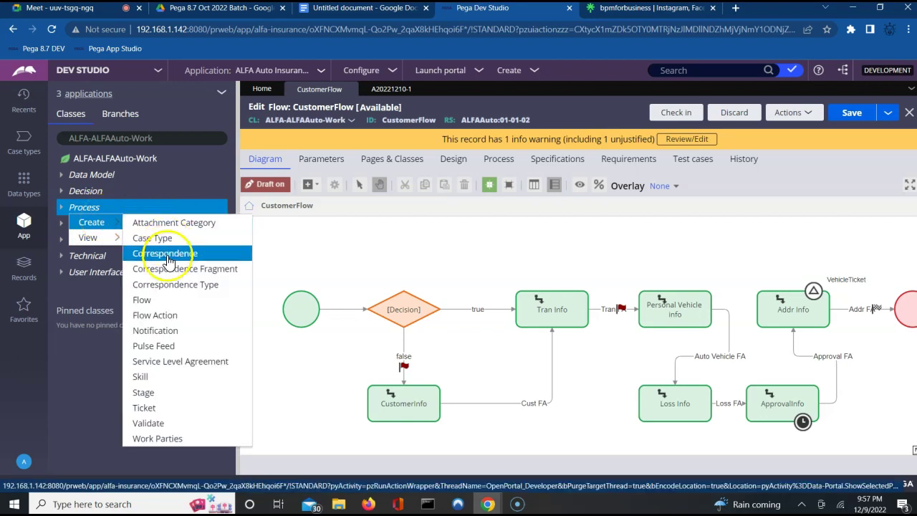
left_click(153, 301)
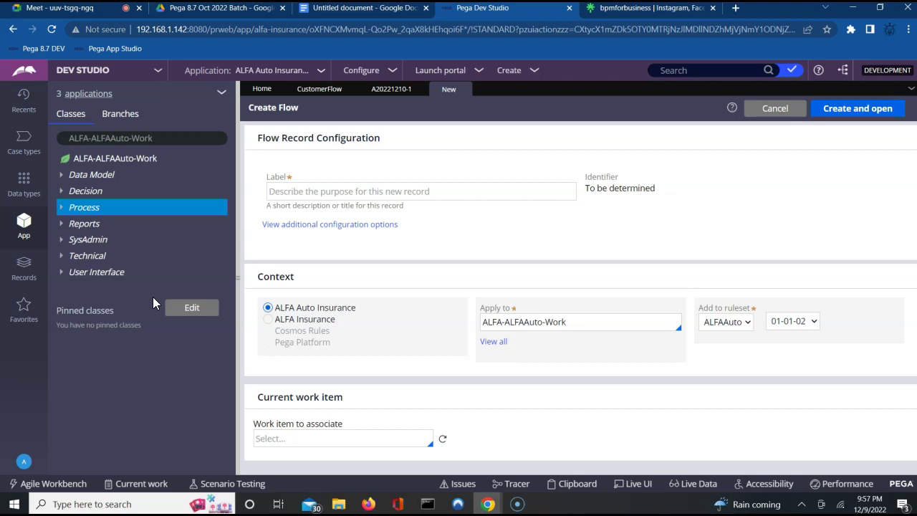
left_click(358, 189)
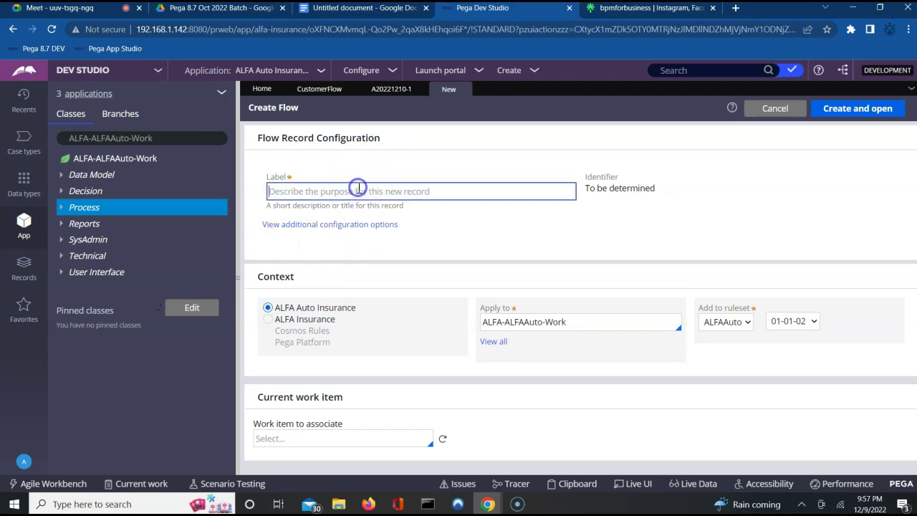
type("UserScreen")
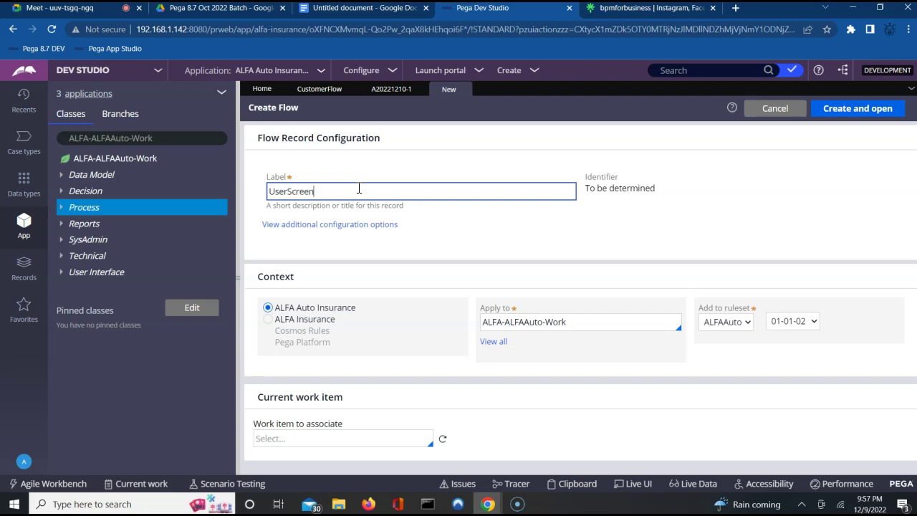
type("Flow")
key("Tab")
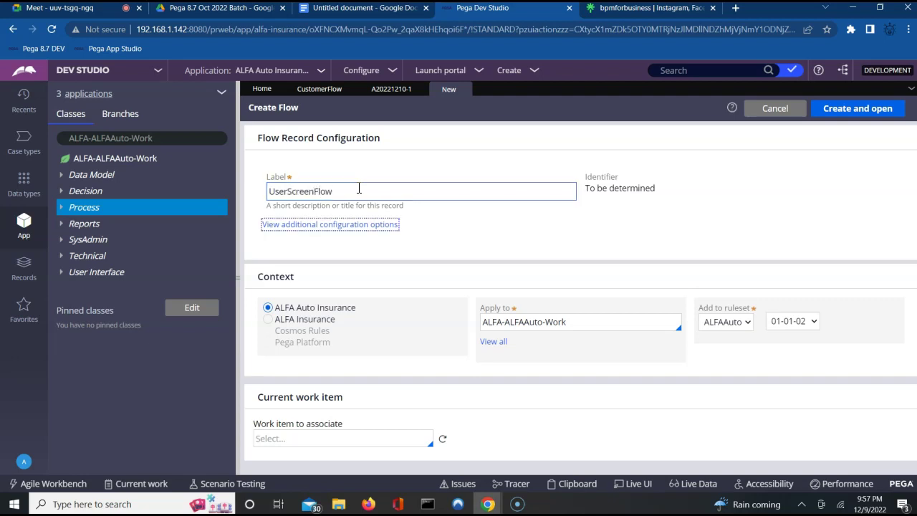
Step: Choose the Standard template for screen flows and create and open the flow
left_click(857, 108)
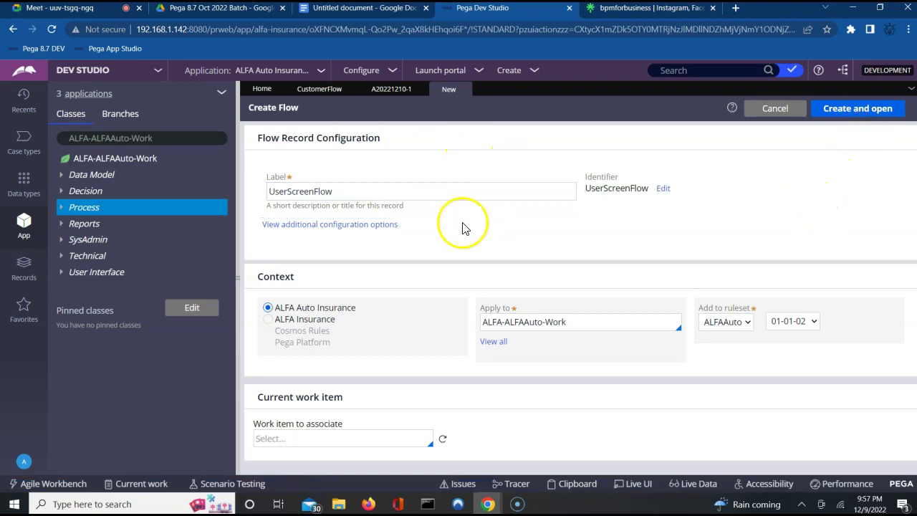
left_click(316, 226)
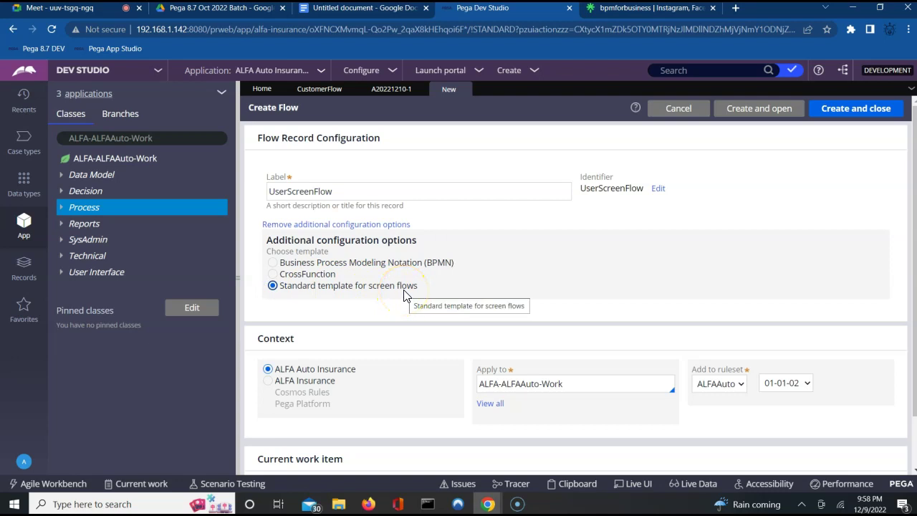
left_click(365, 285)
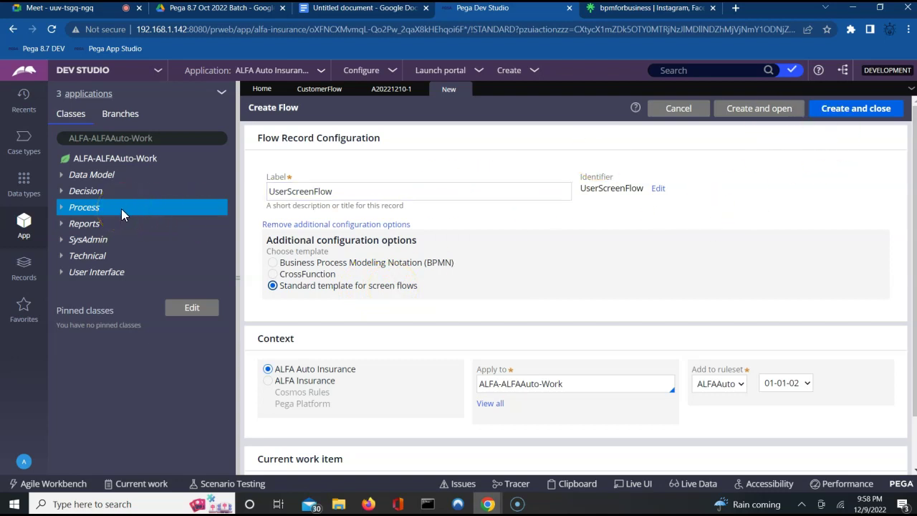
left_click(288, 193)
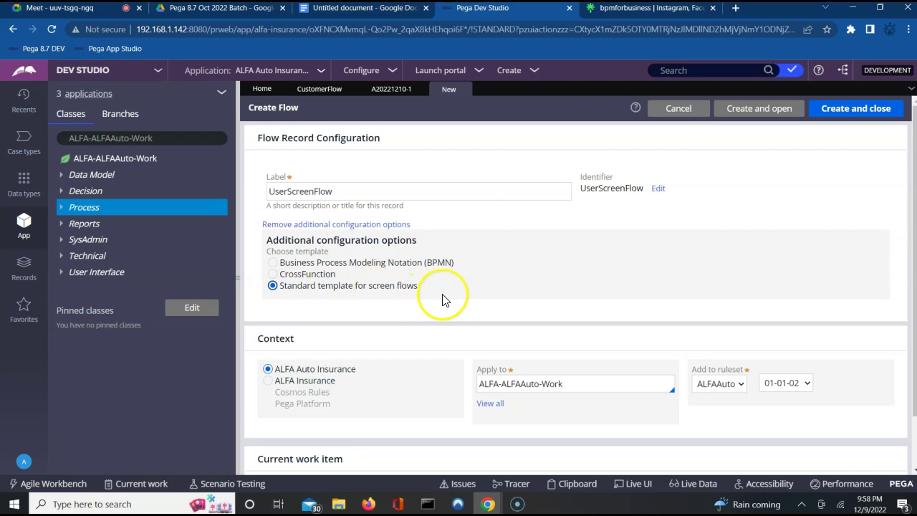
left_click(739, 112)
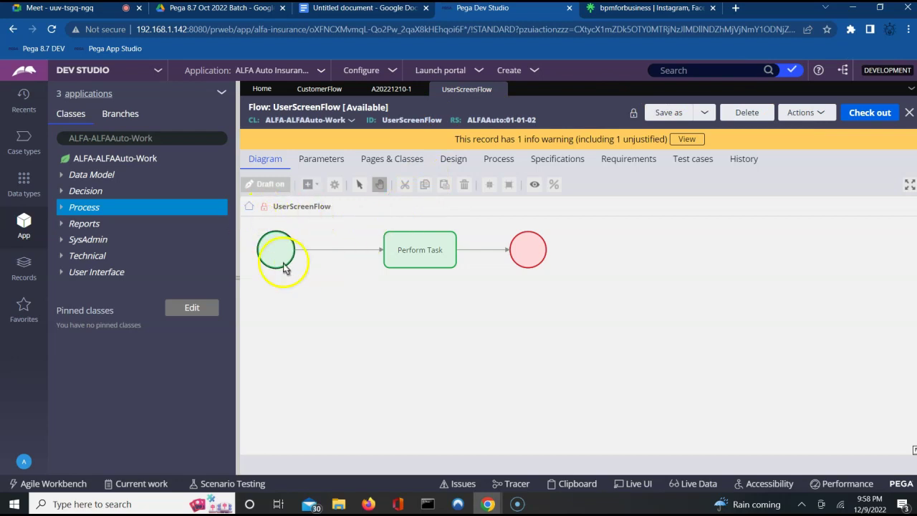
Step: Check out UserScreenFlow and display its diagram with the start shape selected
left_click(867, 115)
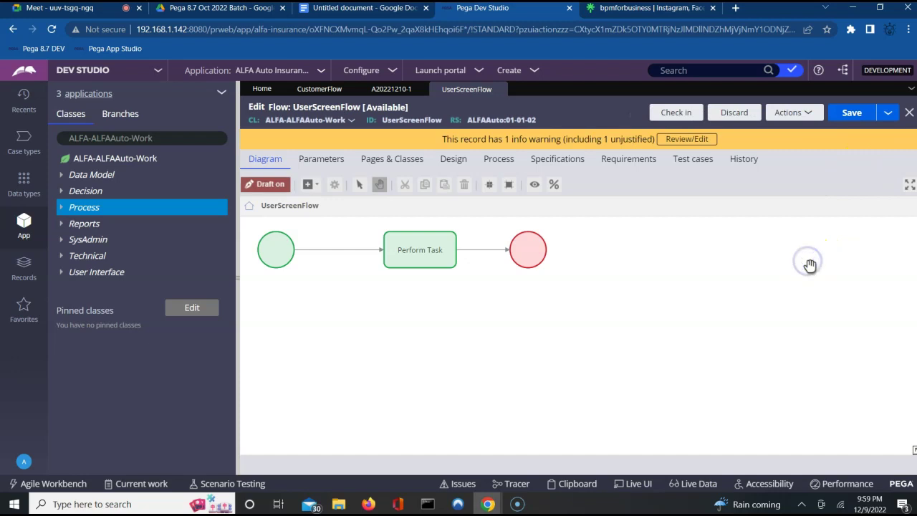
left_click(321, 91)
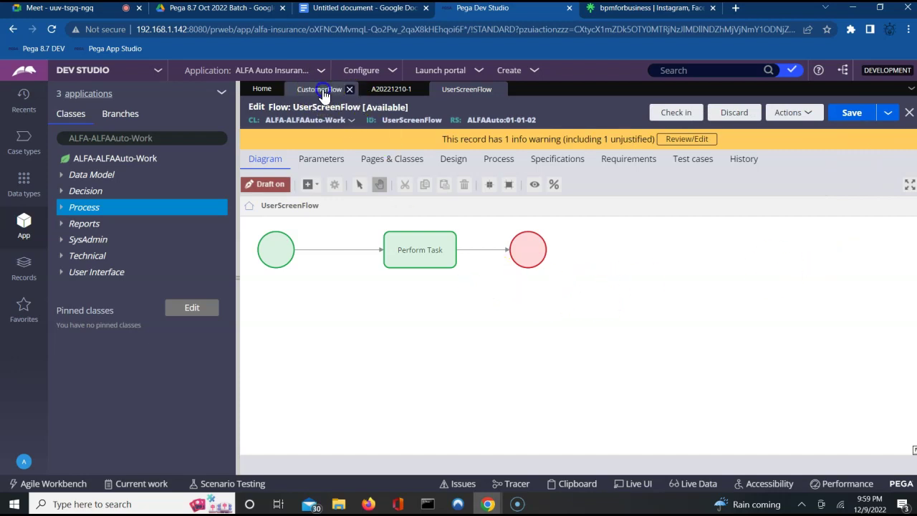
left_click(446, 92)
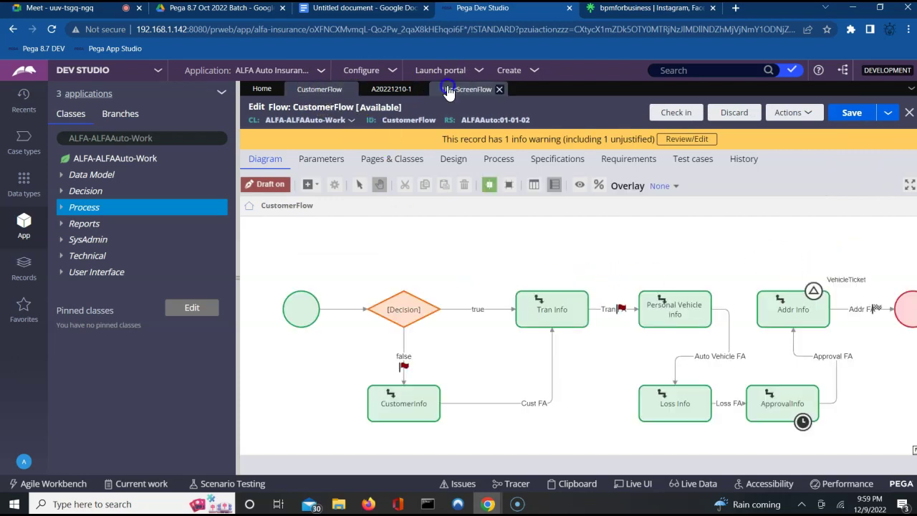
left_click(491, 162)
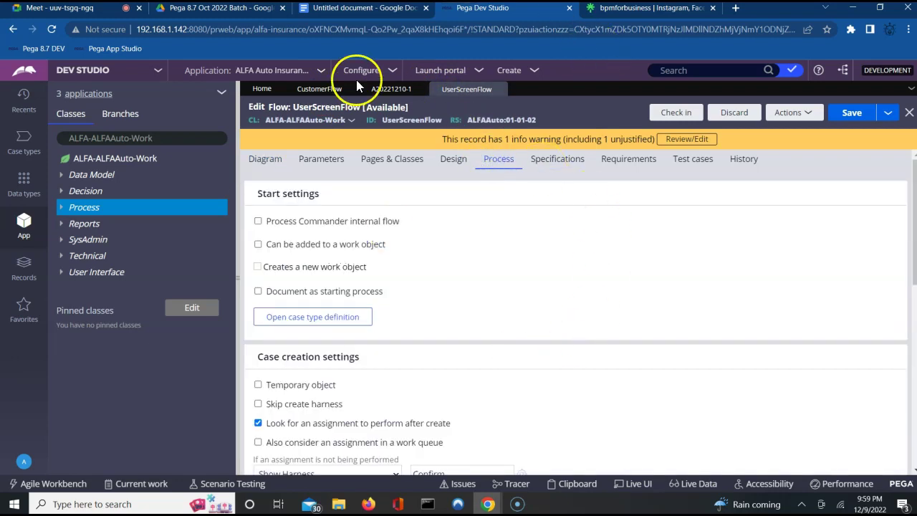
left_click(308, 89)
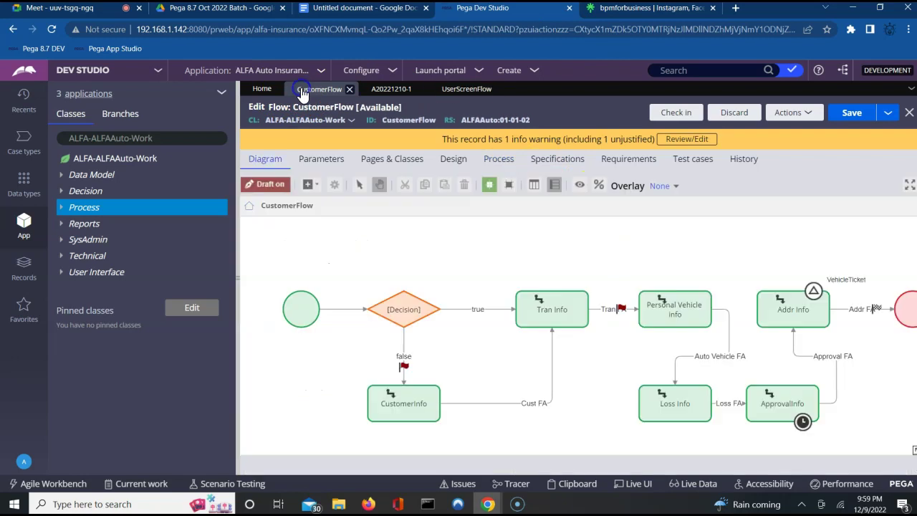
left_click(465, 89)
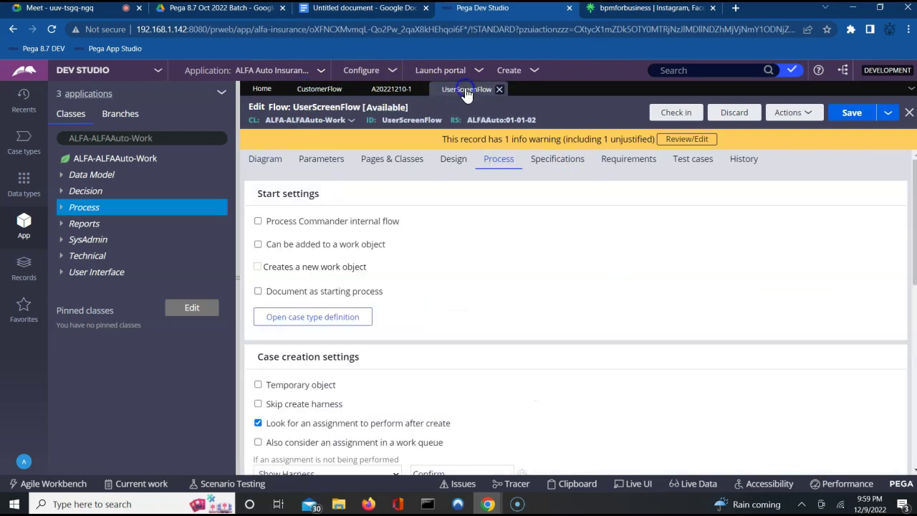
left_click(276, 164)
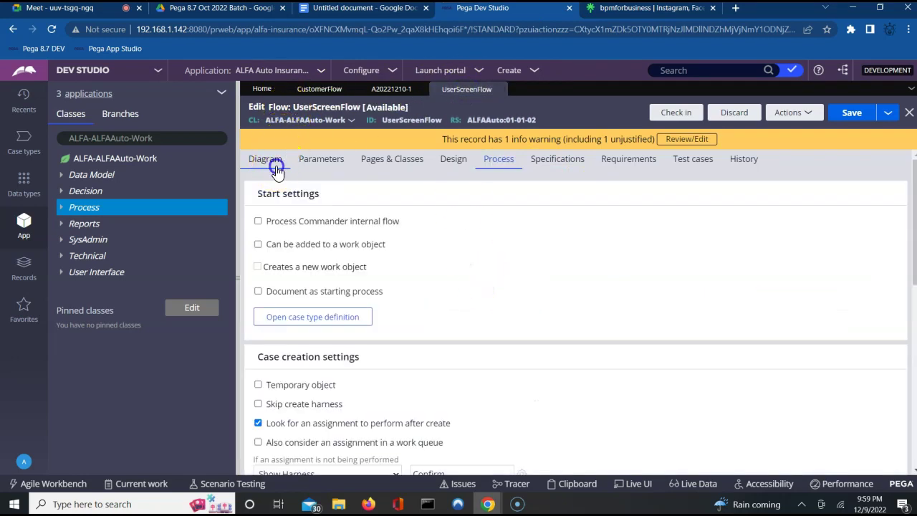
left_click(348, 354)
left_click(278, 249)
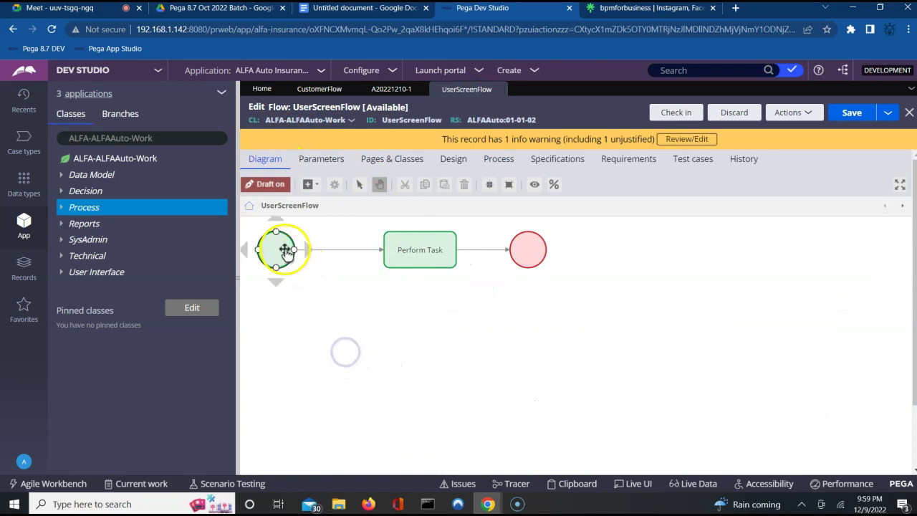
Step: Confirm the start shape uses the Custom harness TabbedScreenFlow7, then select CustomerFlow's start shape
double_click(285, 252)
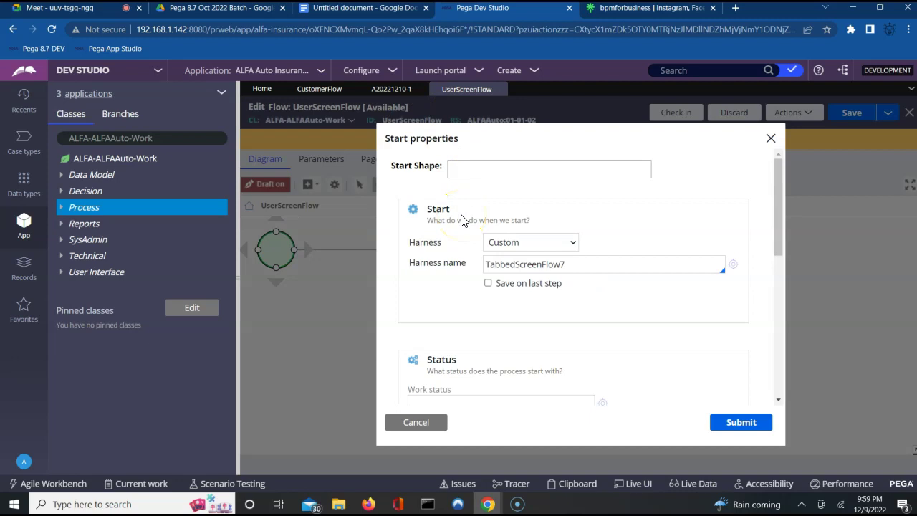
left_click(428, 224)
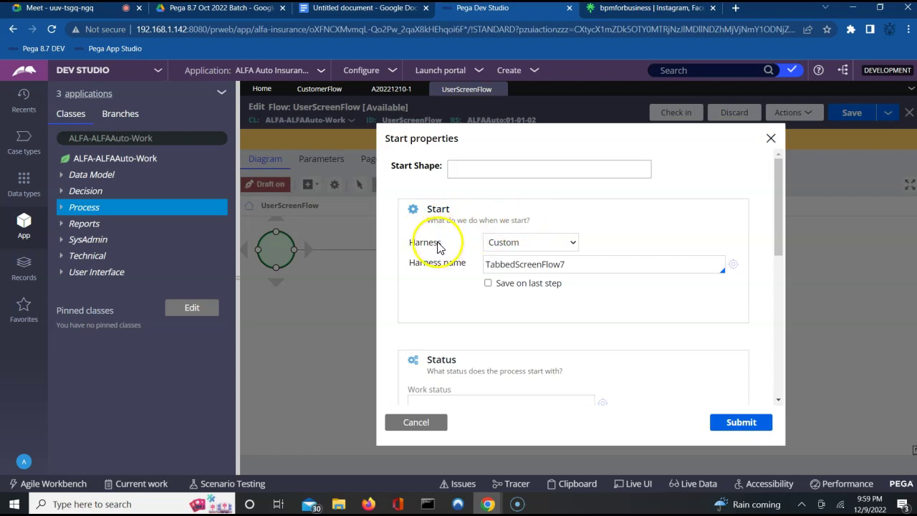
left_click(594, 267)
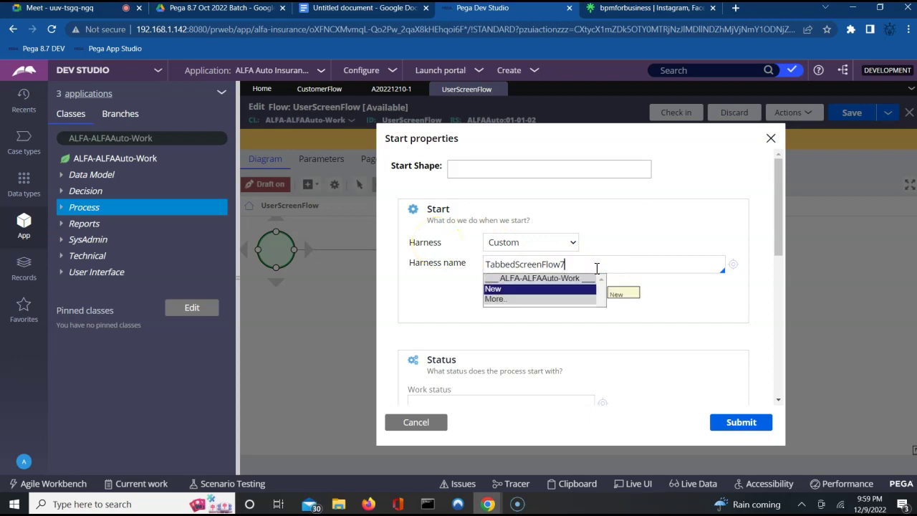
left_click(683, 300)
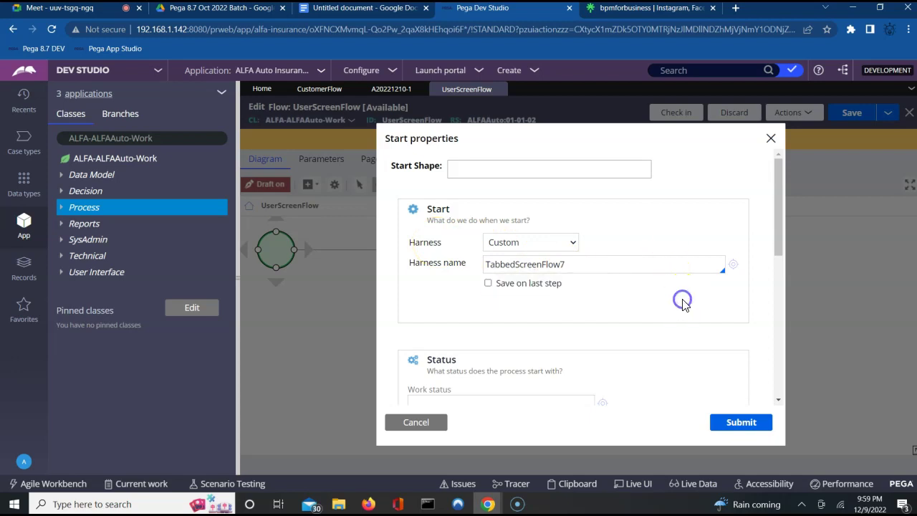
left_click(319, 91)
left_click(301, 306)
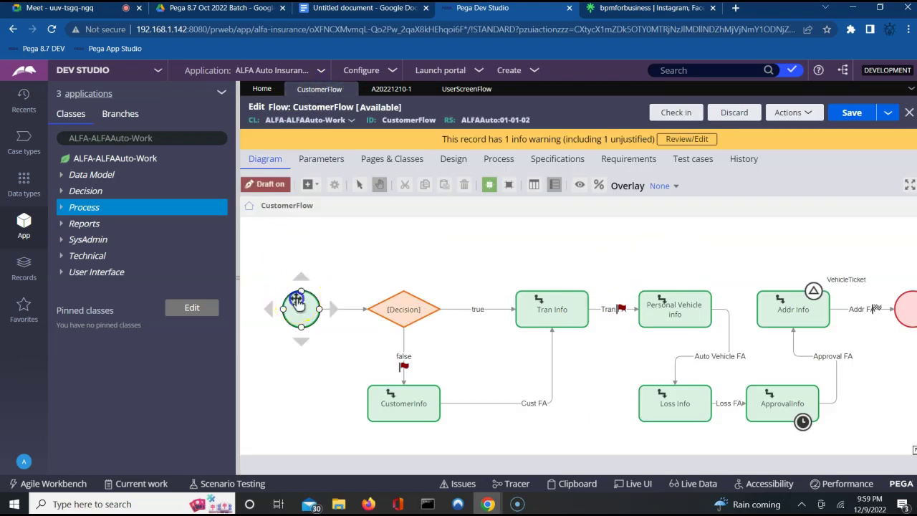
Step: Open CustomerFlow's start properties and compare them with UserScreenFlow's start settings
double_click(297, 305)
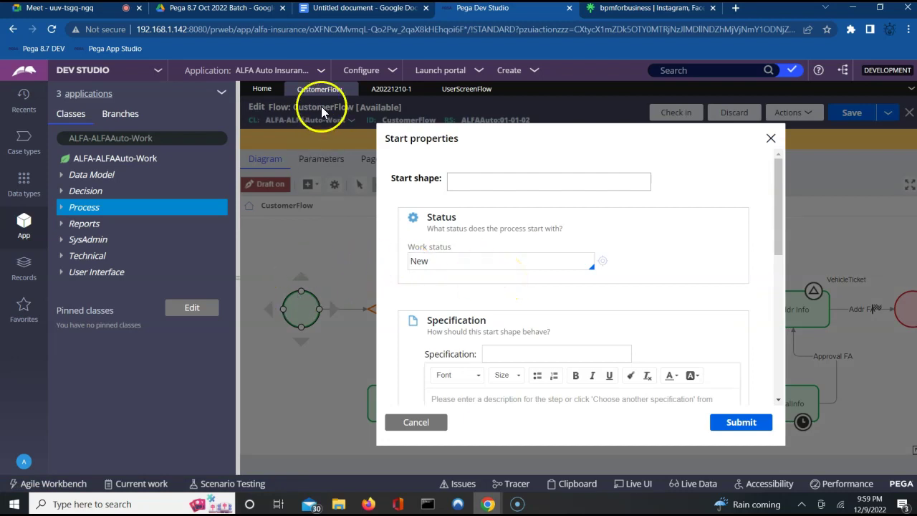
left_click(778, 399)
left_click(778, 399)
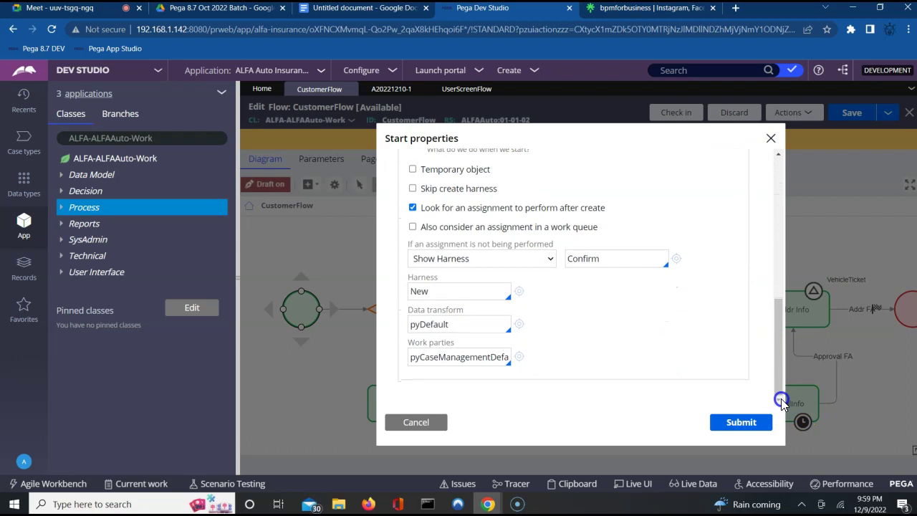
left_click(776, 223)
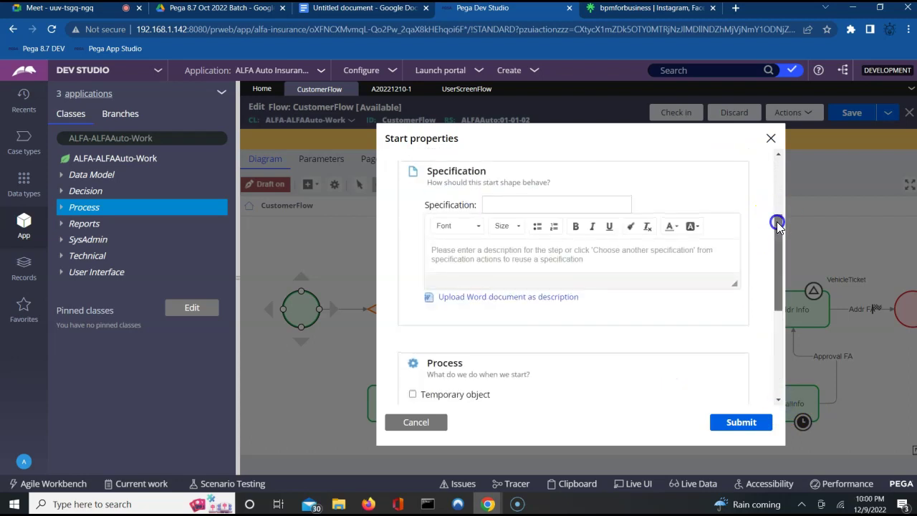
left_click(779, 190)
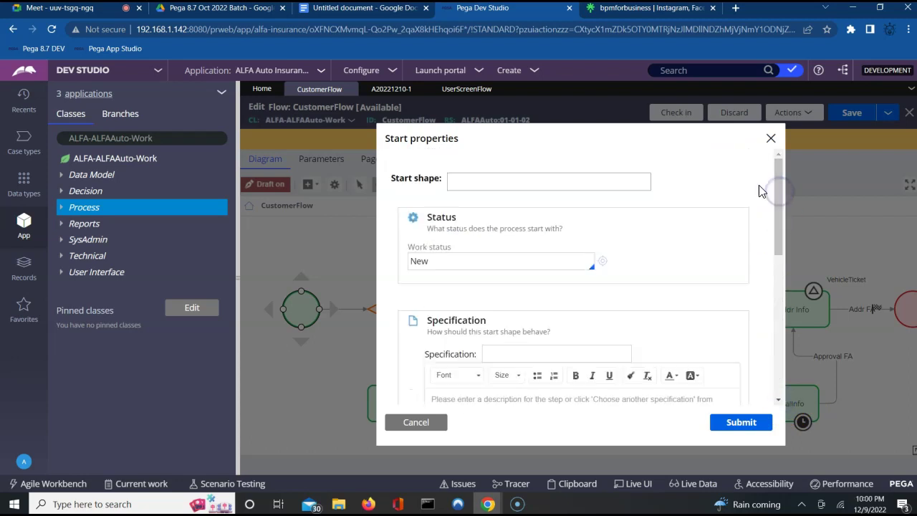
left_click(463, 92)
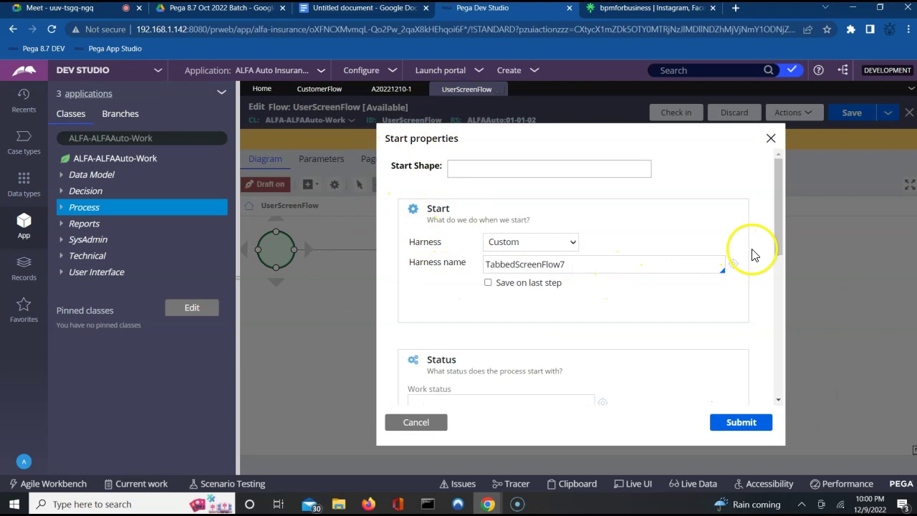
left_click(779, 268)
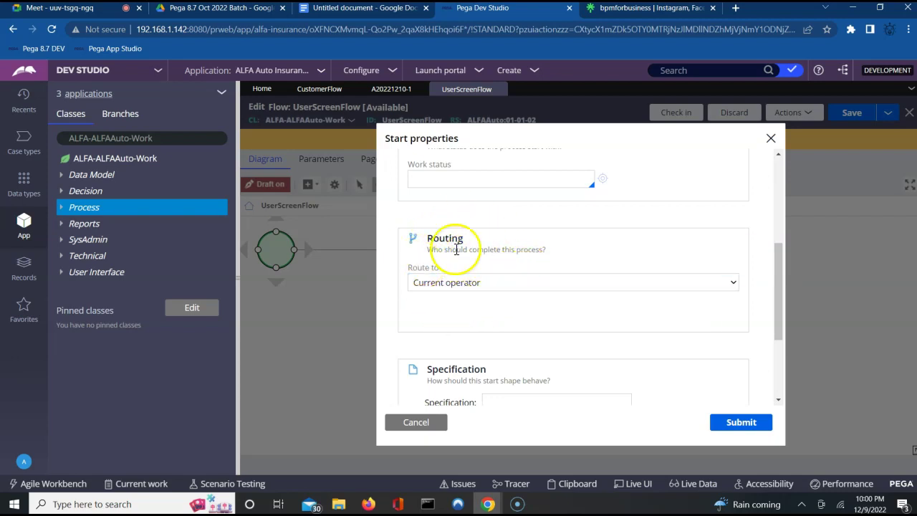
Step: Review CustomerFlow's start settings again, then close both start property dialogs unchanged
left_click(311, 90)
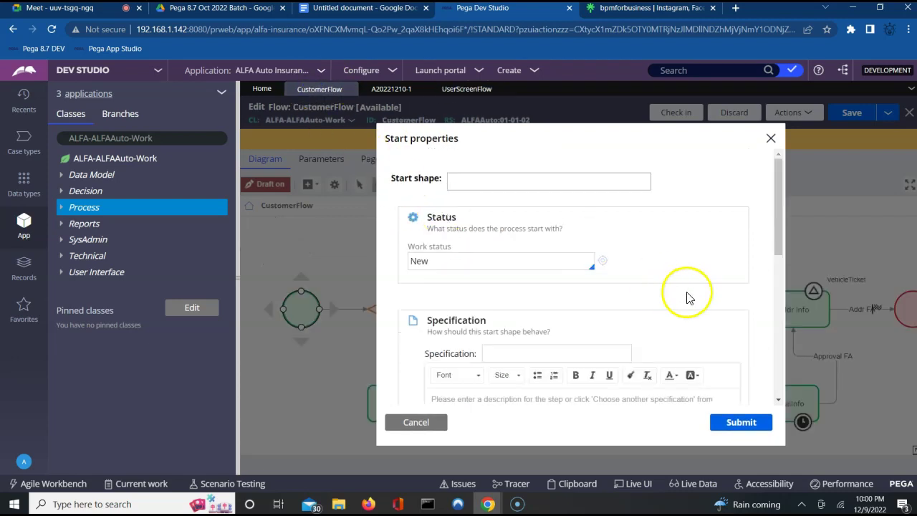
left_click(780, 390)
left_click(779, 390)
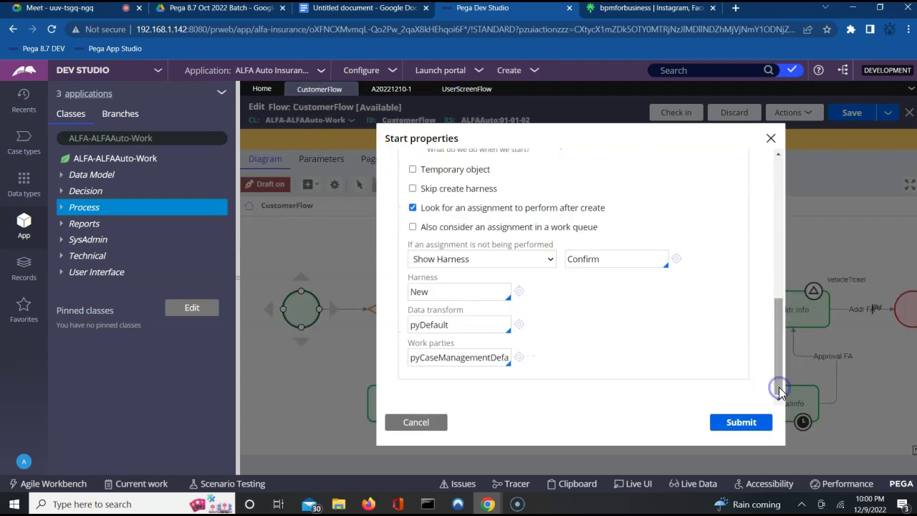
left_click(779, 286)
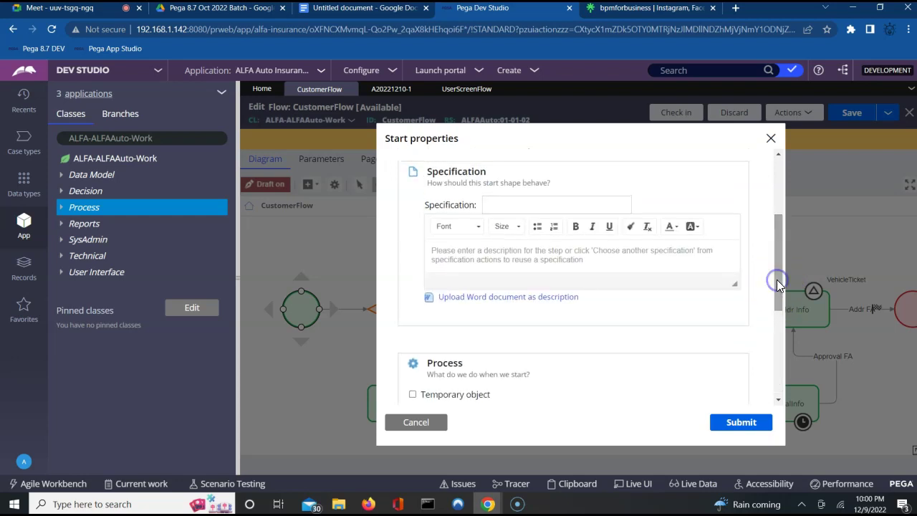
left_click(781, 193)
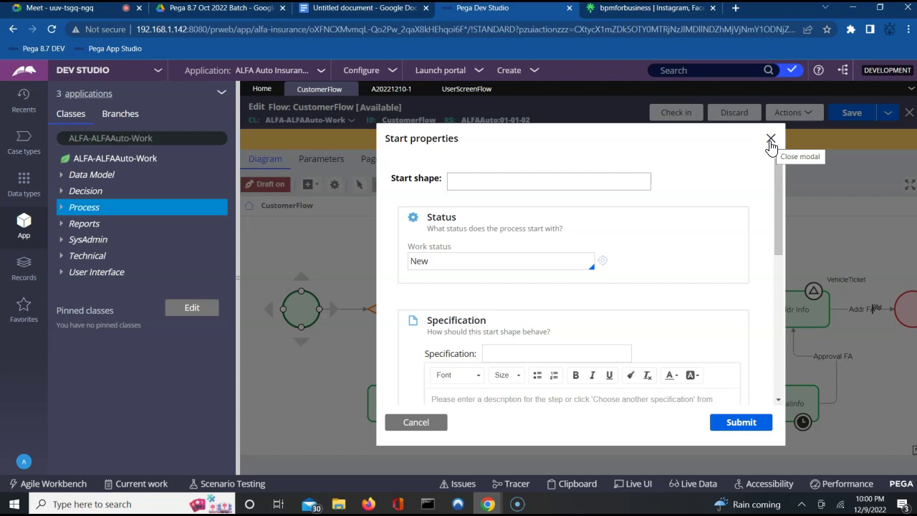
left_click(771, 139)
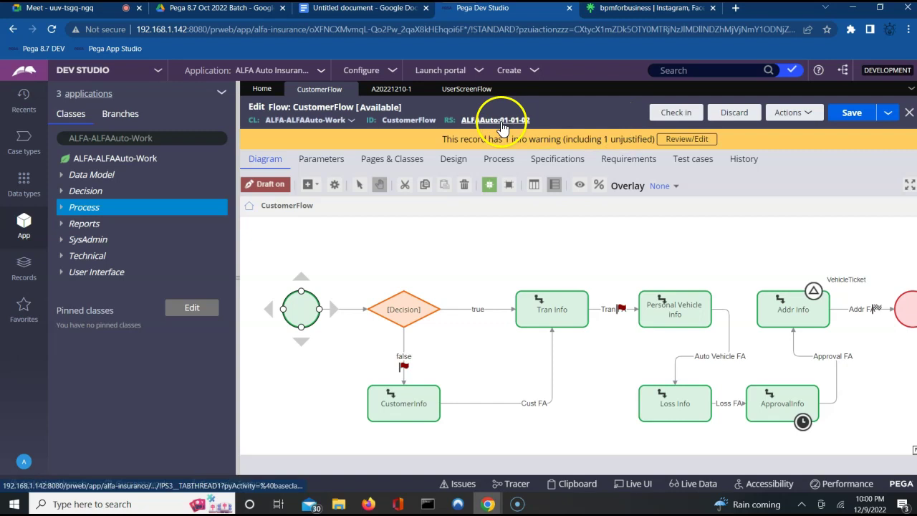
left_click(462, 90)
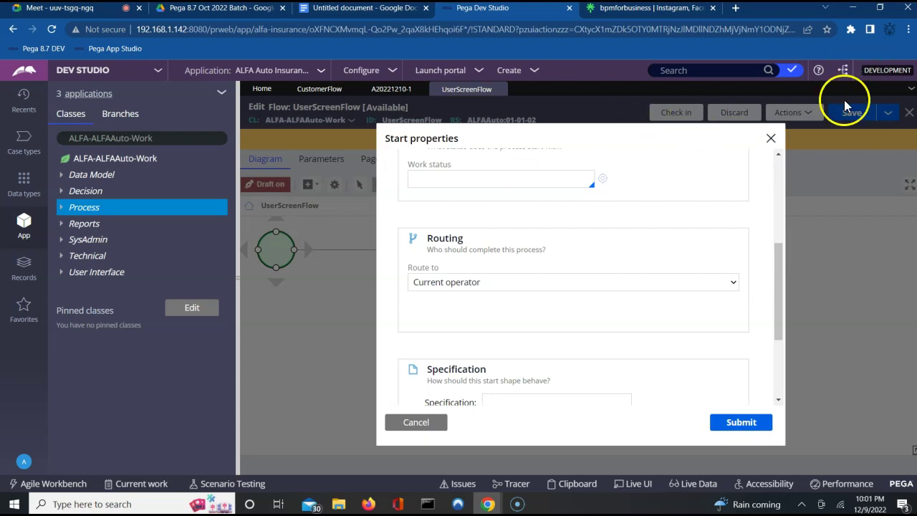
left_click(771, 143)
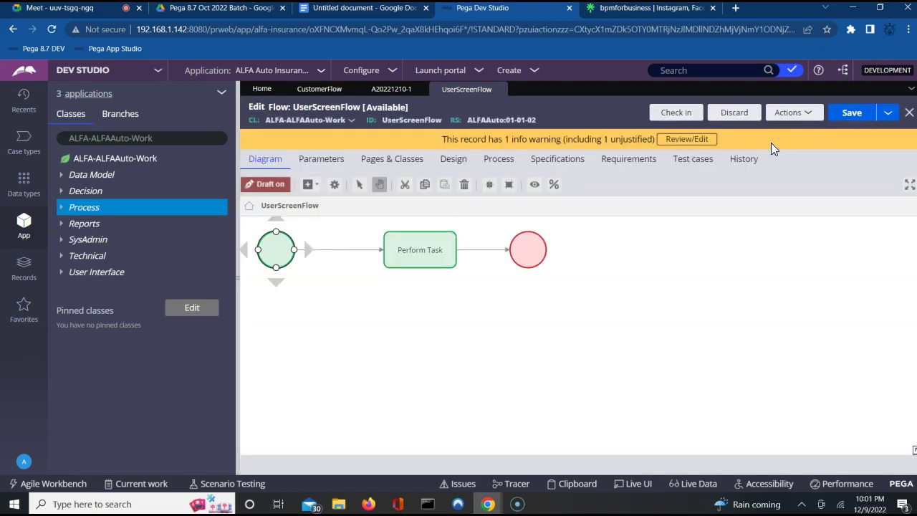
left_click(419, 251)
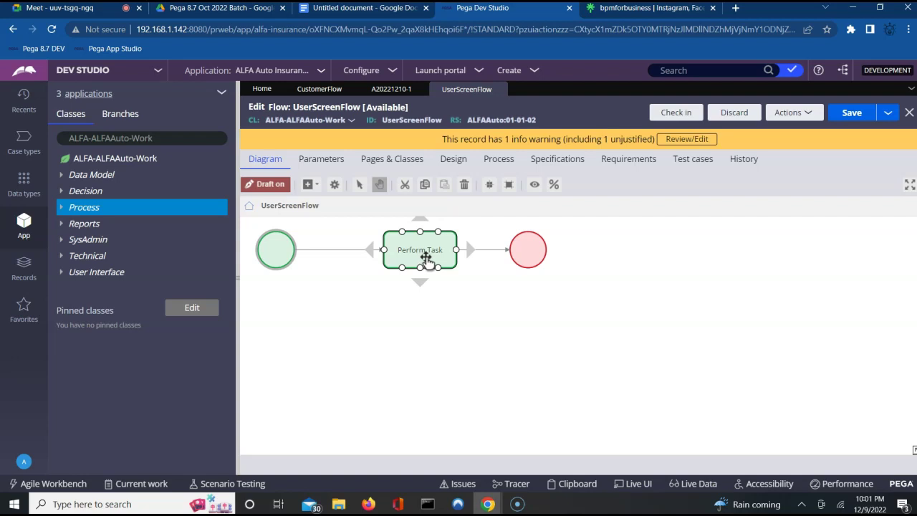
double_click(424, 256)
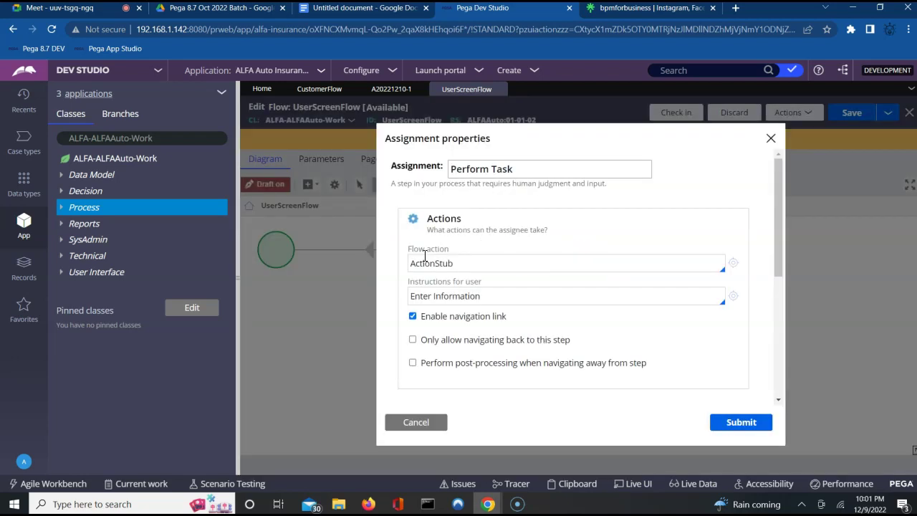
left_click(410, 263)
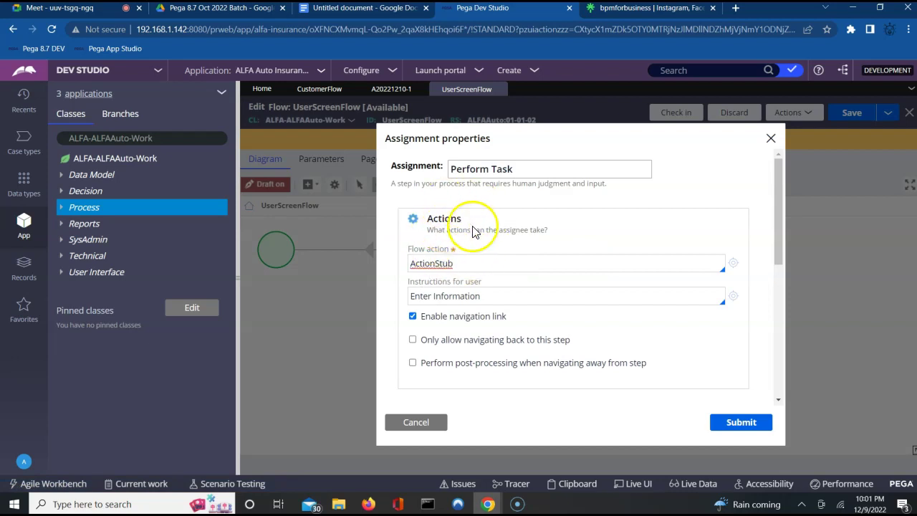
triple_click(427, 250)
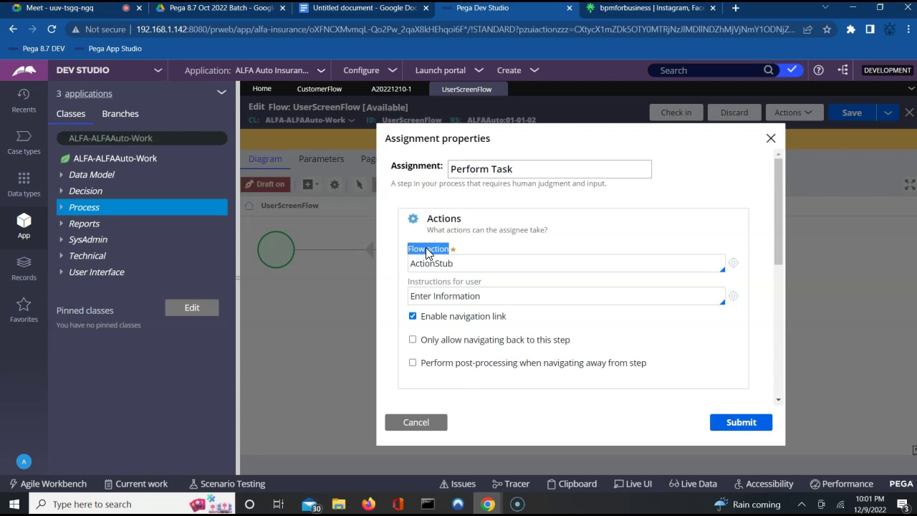
left_click(437, 262)
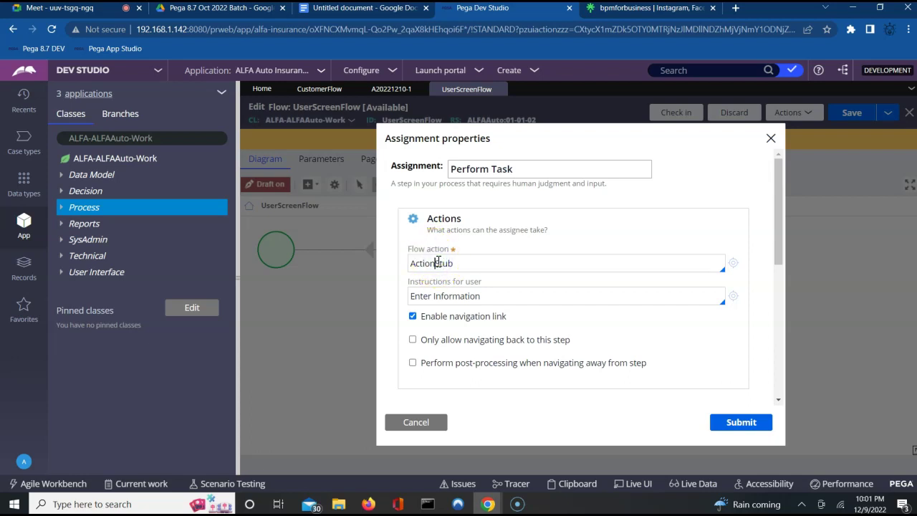
left_click(414, 422)
left_click(484, 251)
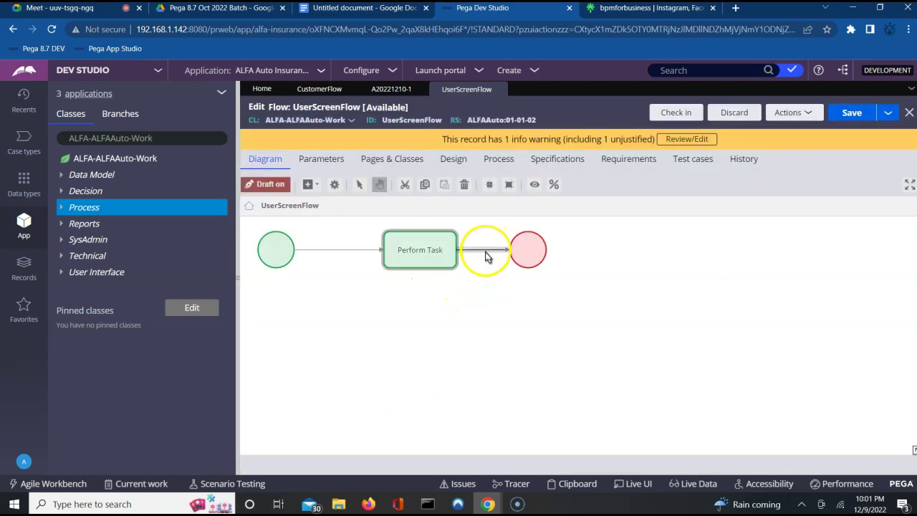
double_click(485, 252)
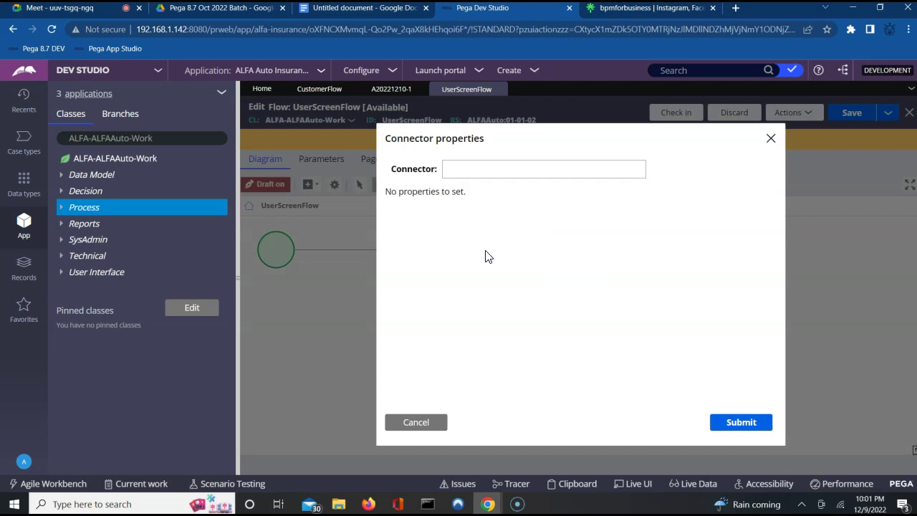
left_click(453, 176)
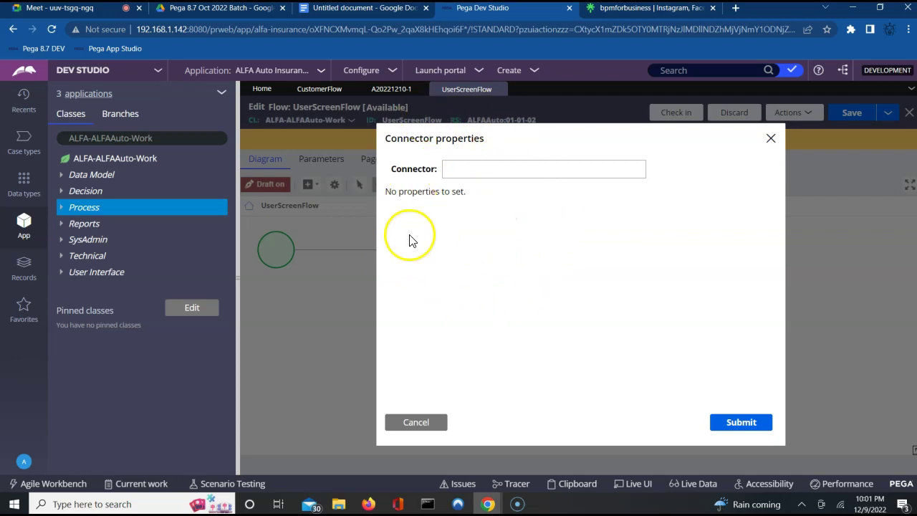
left_click(427, 424)
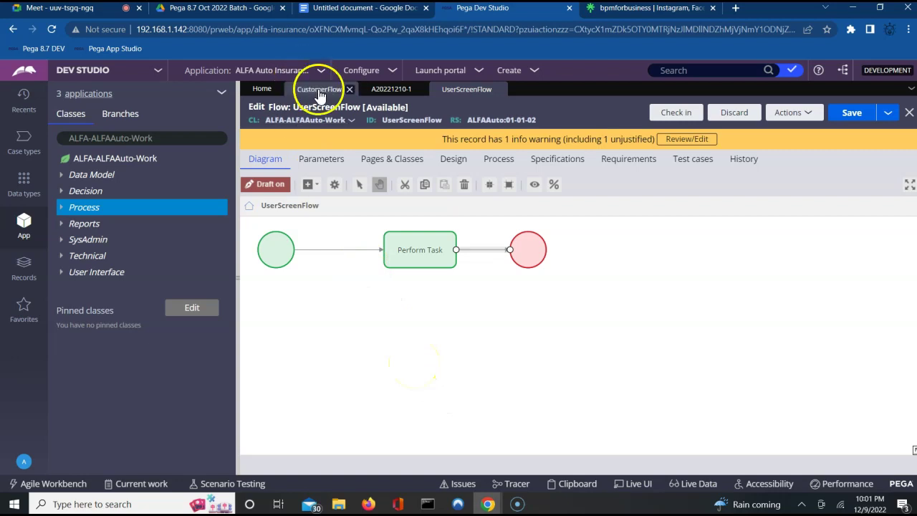
left_click(400, 248)
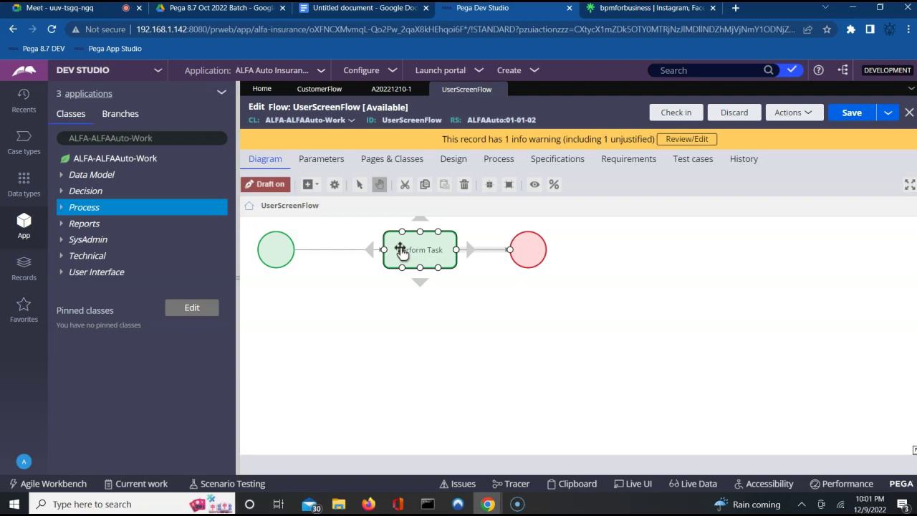
left_click(407, 266)
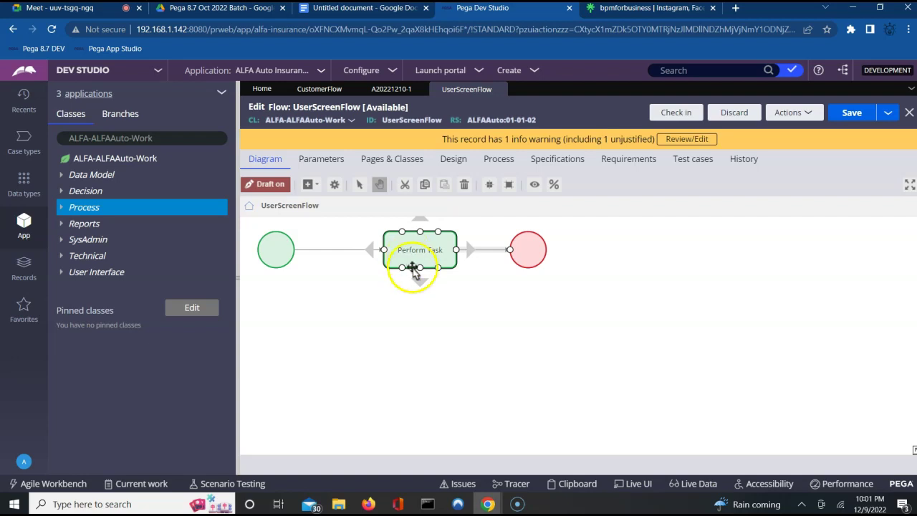
left_click(437, 311)
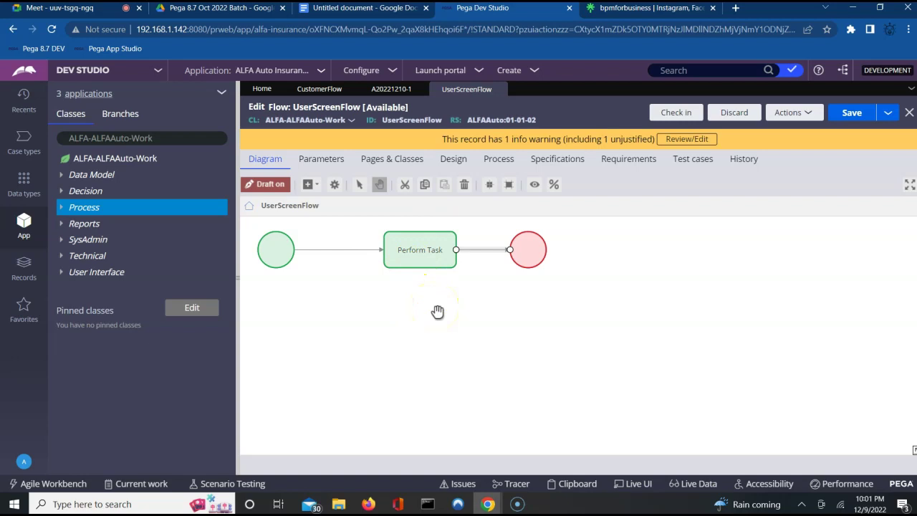
left_click(437, 250)
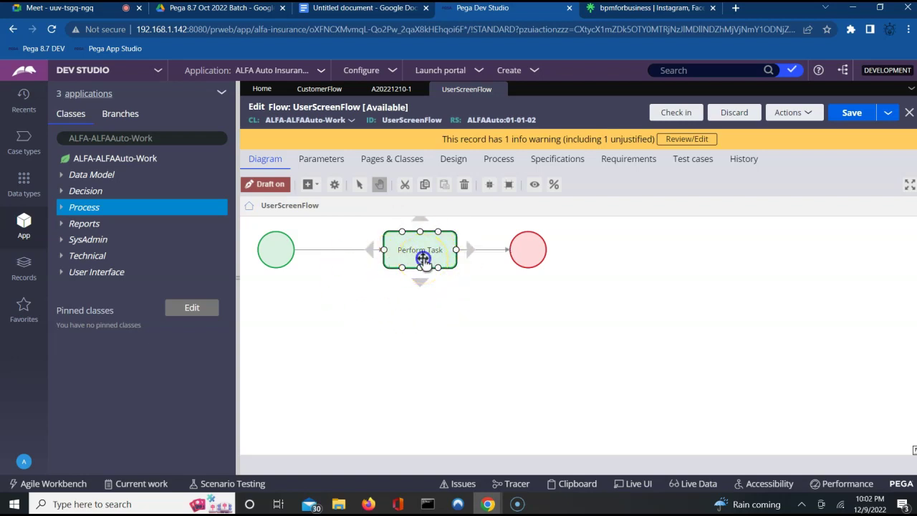
Step: Delete the Perform Task shape and add three Assignment shapes to UserScreenFlow
key("Delete")
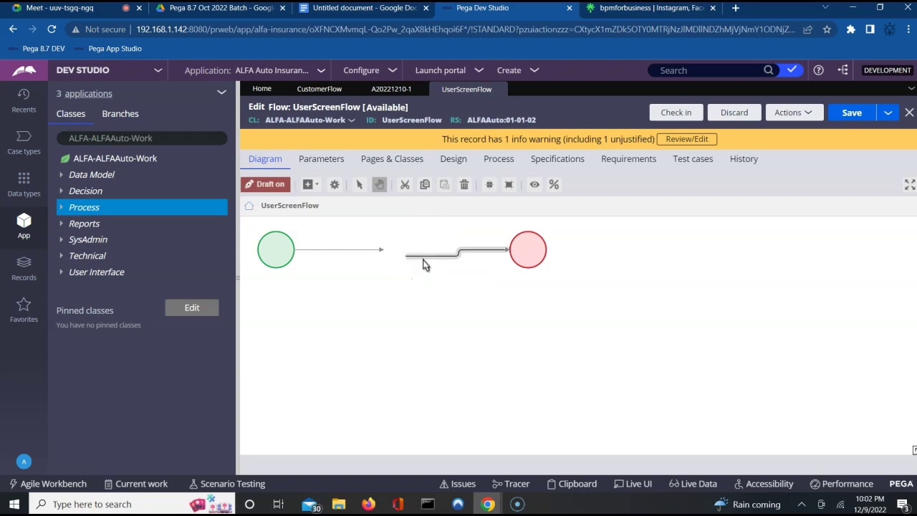
left_click(315, 185)
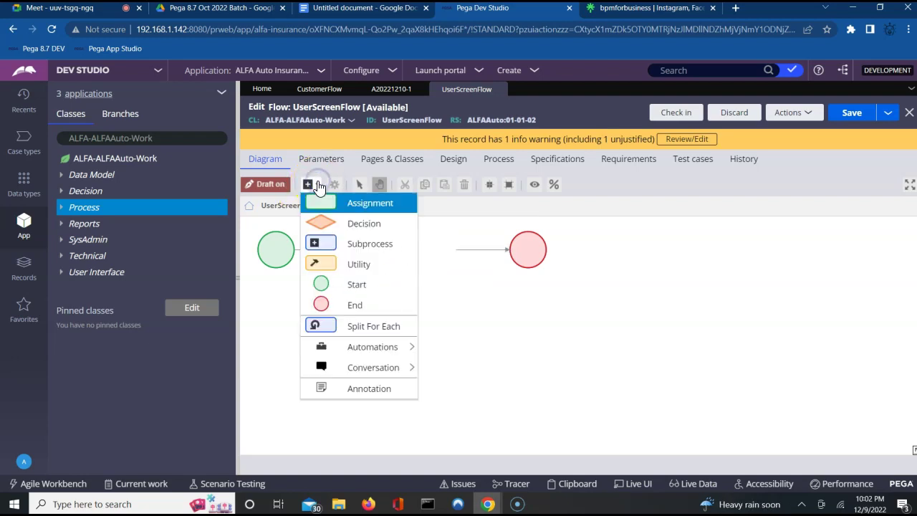
left_click(351, 204)
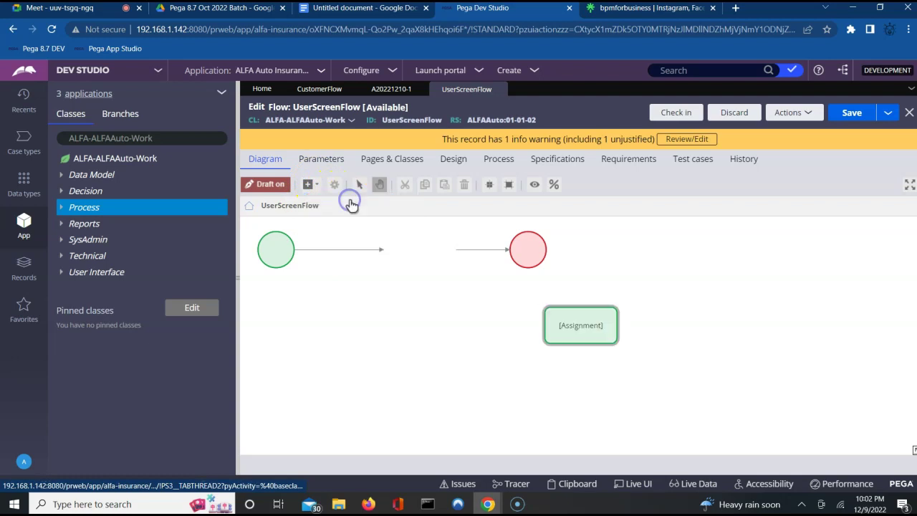
left_click(308, 184)
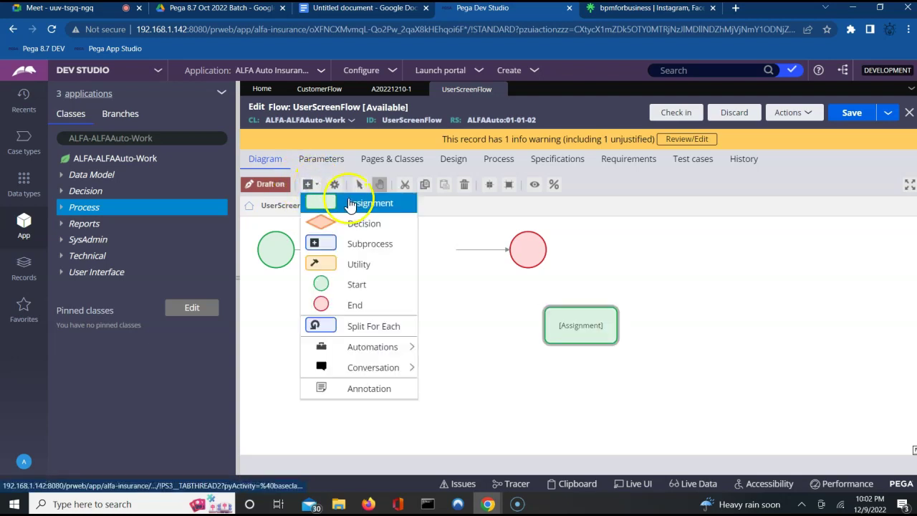
left_click(351, 203)
left_click(316, 187)
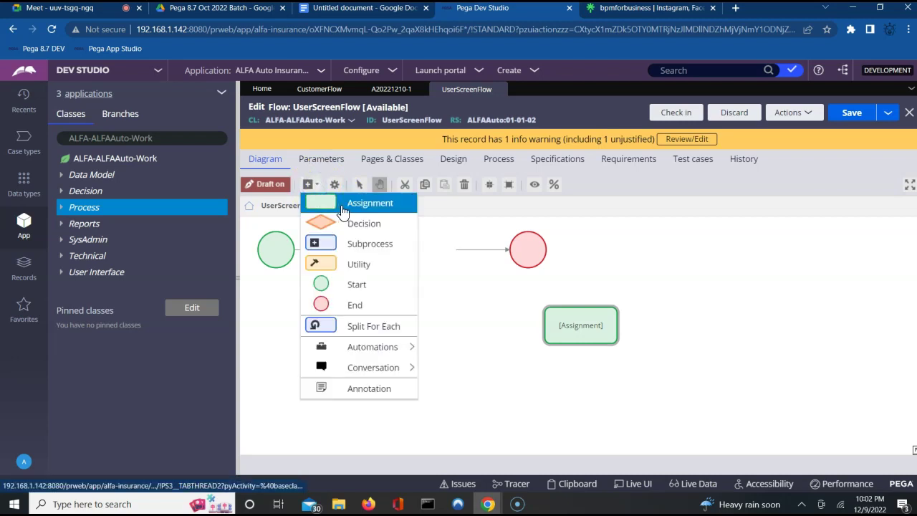
left_click(342, 205)
left_click(497, 284)
Step: Move an Assignment left, delete a stray connector, and copy-paste another Assignment shape
left_click(544, 325)
left_click_drag(544, 325, 465, 362)
left_click_drag(580, 335, 456, 347)
left_click(420, 376)
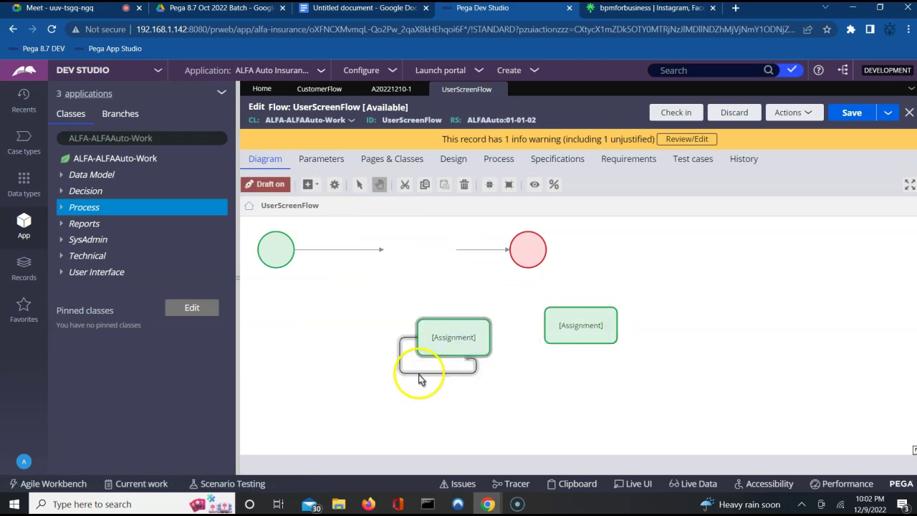
key("Delete")
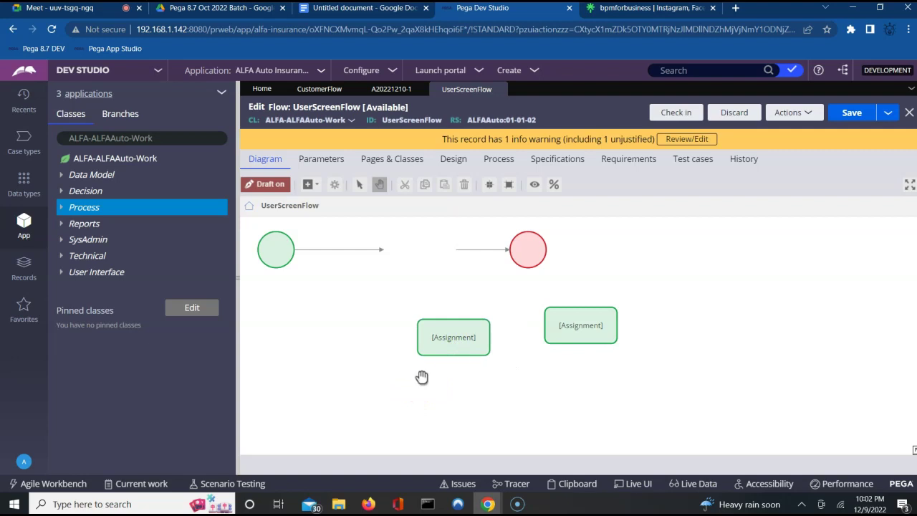
left_click(566, 322)
key("ctrl+c")
key("ctrl+v")
left_click(655, 358)
left_click(485, 399)
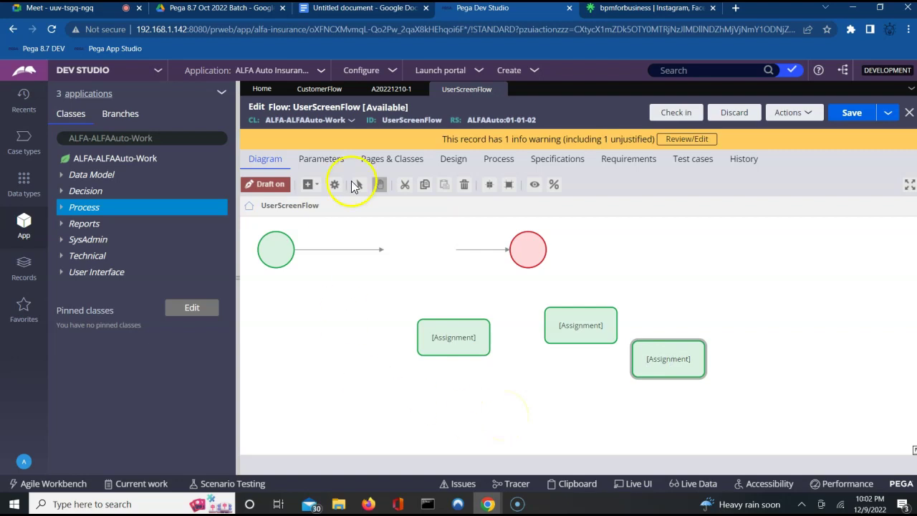
Step: Review CustomerFlow's Decision, CustomerInfo, Tran Info and Personal Vehicle info shapes for reference
left_click(313, 89)
left_click(402, 315)
left_click(414, 405)
left_click(402, 313)
left_click(405, 401)
left_click(528, 326)
left_click(680, 308)
left_click(540, 276)
left_click(403, 309)
left_click(396, 405)
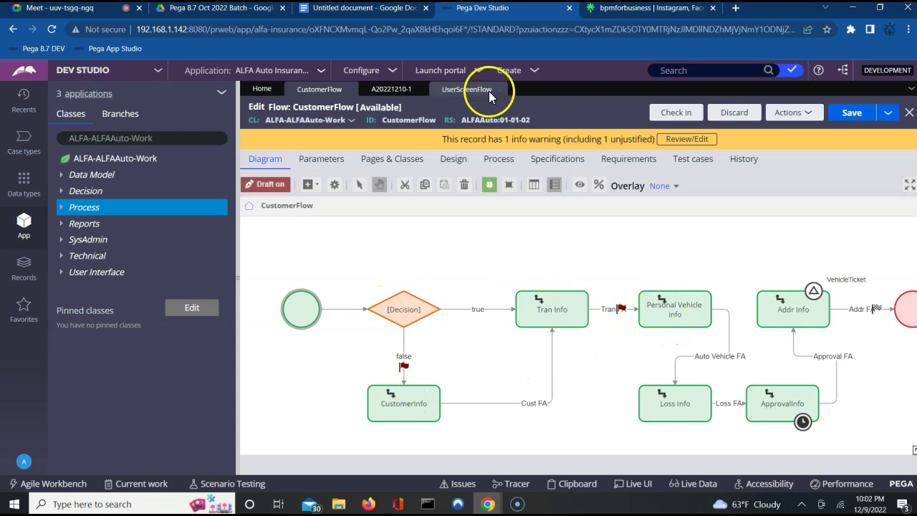
left_click(469, 89)
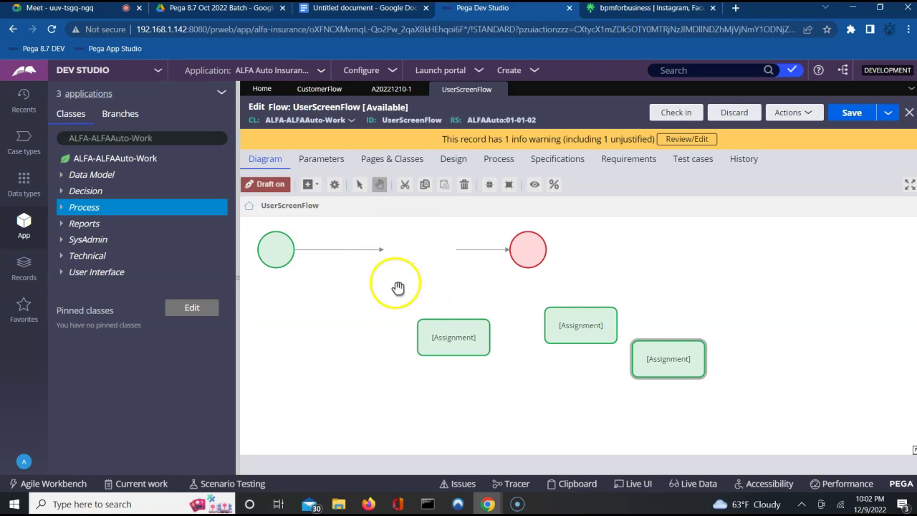
Step: Add a Decision shape and drop it onto the start–end connector
left_click(316, 185)
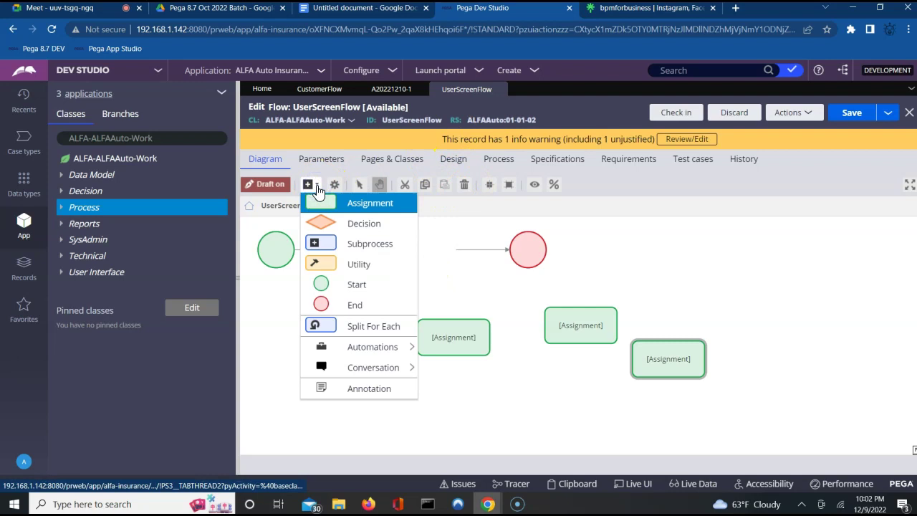
left_click(350, 226)
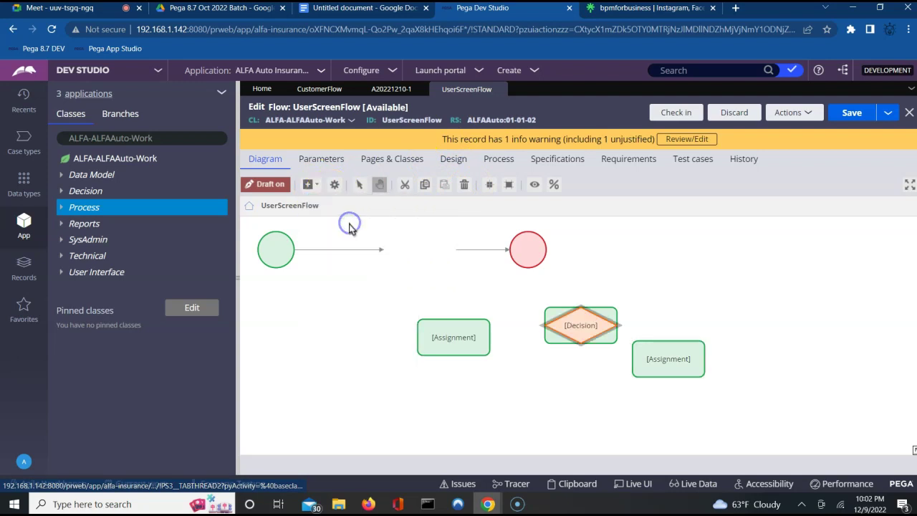
left_click(562, 319)
left_click_drag(577, 326, 420, 253)
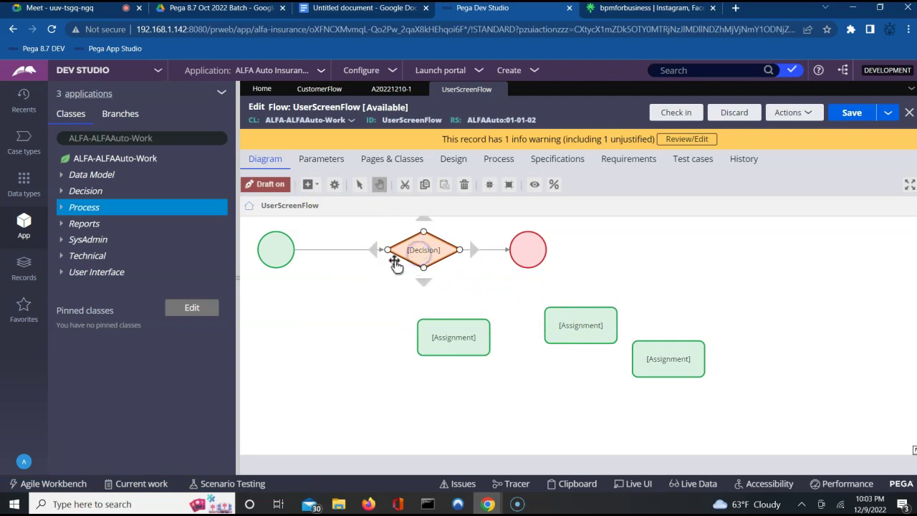
Step: Attach the start shape's connector to the Decision's left tip, then select CustomerFlow's Decision
left_click(349, 252)
mouse_move(384, 250)
left_mouse_down()
mouse_move(358, 252)
mouse_move(403, 250)
mouse_move(370, 244)
mouse_move(383, 257)
left_mouse_up()
left_click(329, 251)
left_click_drag(358, 254, 358, 254)
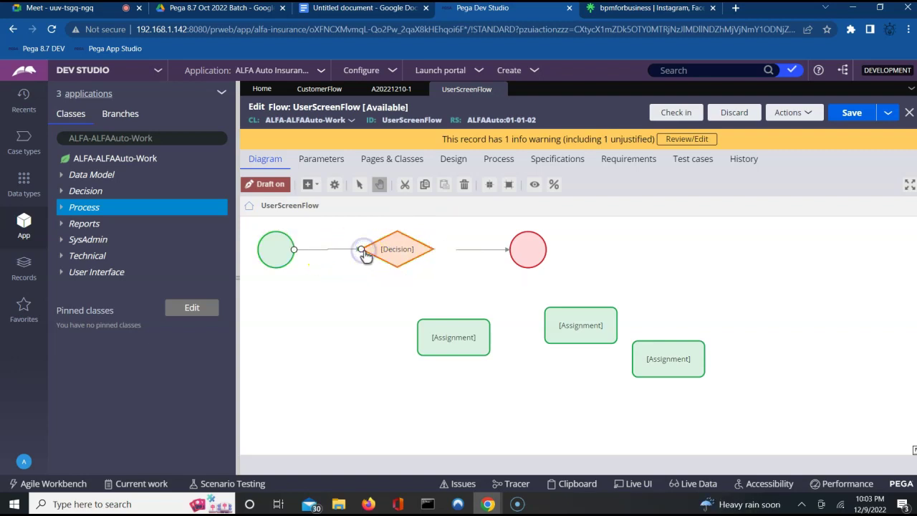
left_click(365, 283)
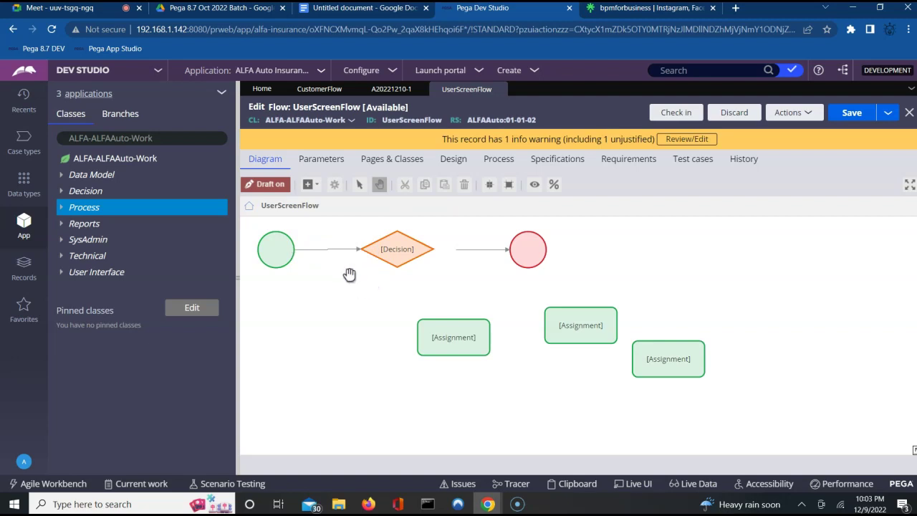
left_click(417, 248)
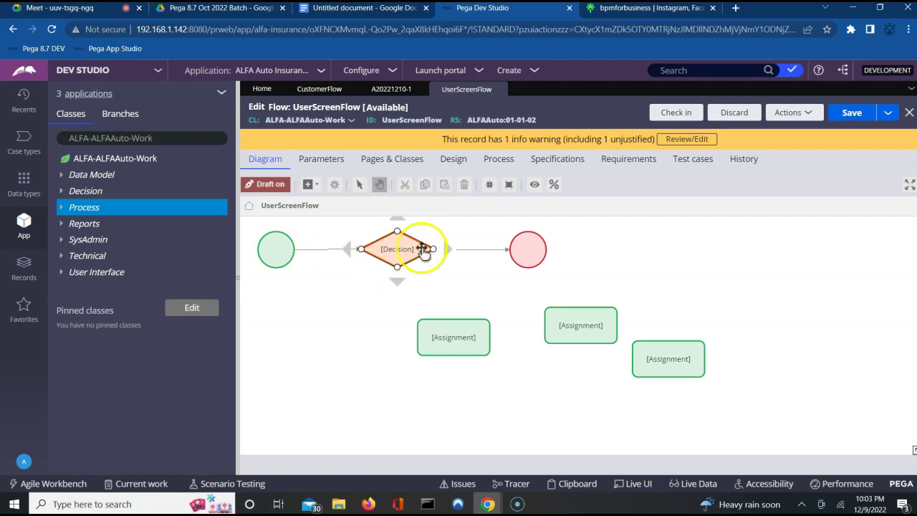
left_click(316, 90)
left_click(408, 304)
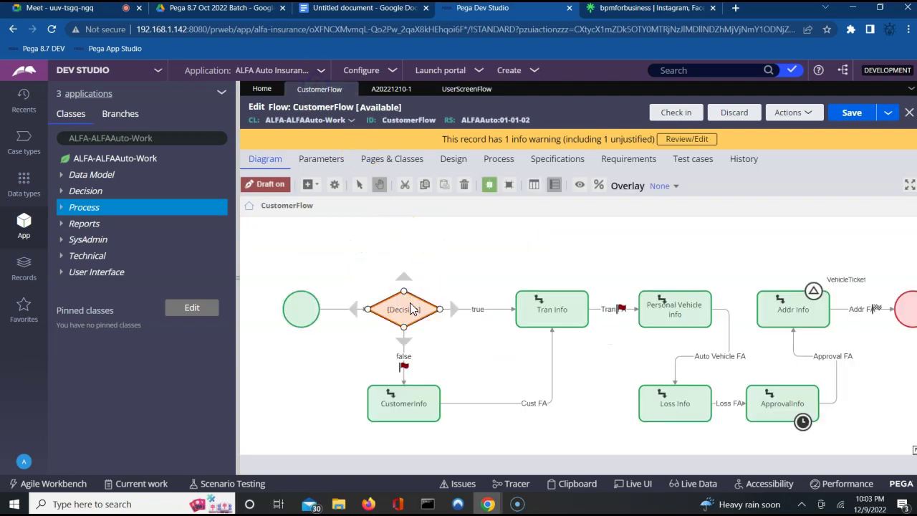
double_click(411, 309)
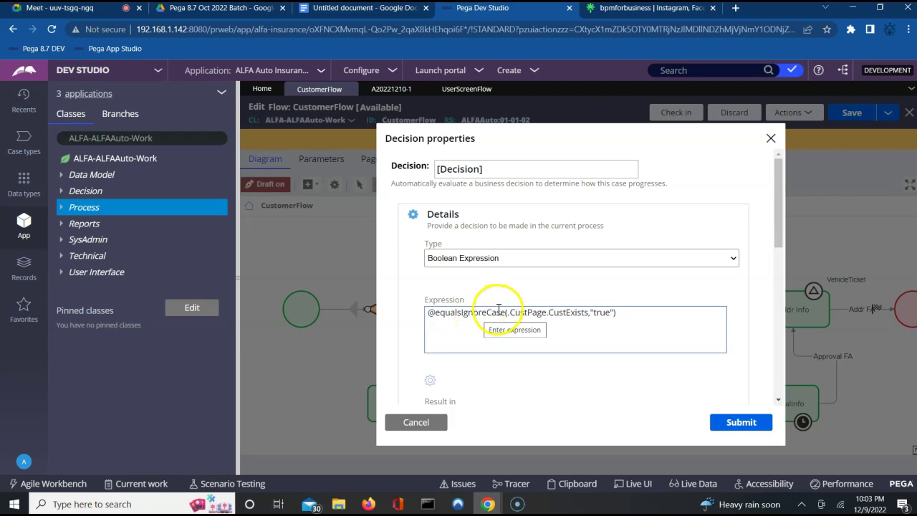
triple_click(494, 315)
key("ctrl+c")
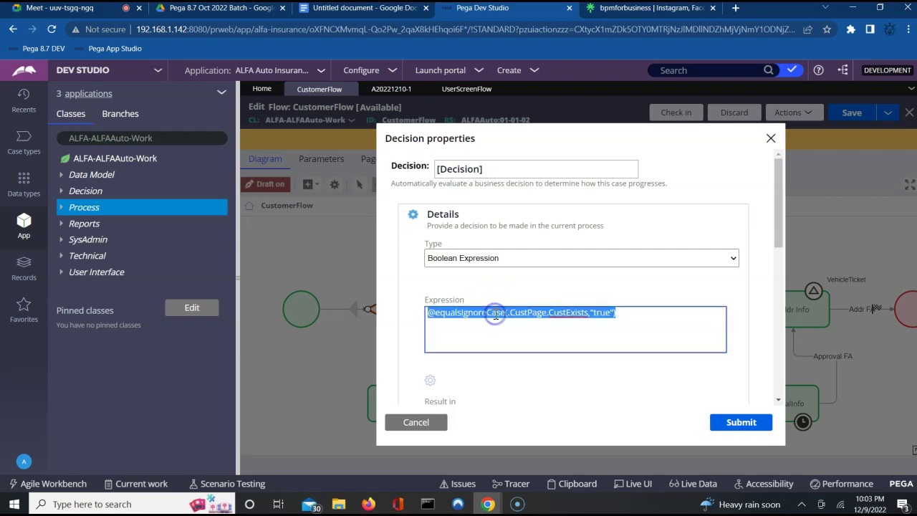
left_click_drag(495, 315, 542, 319)
left_click(455, 91)
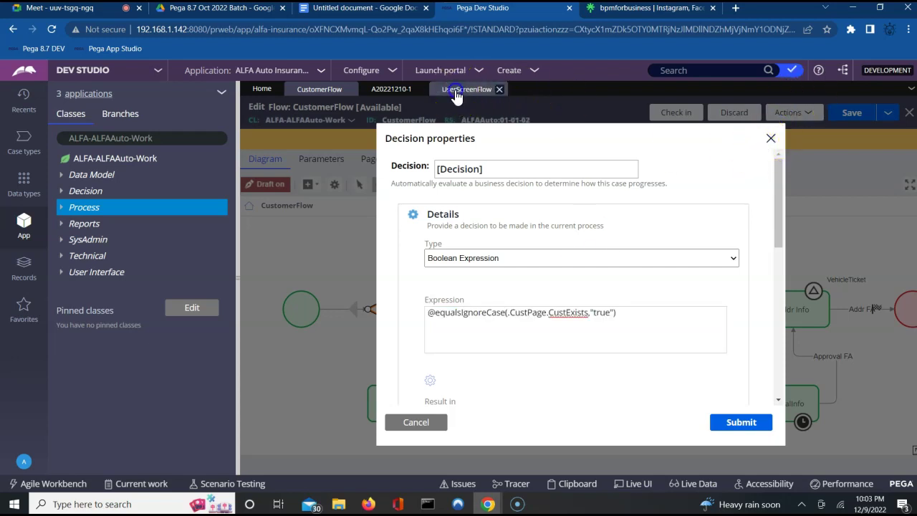
left_click(390, 244)
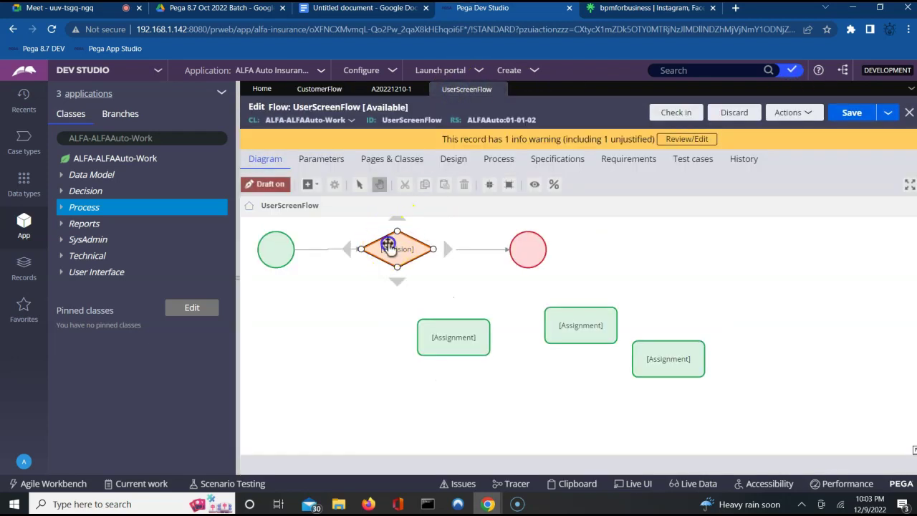
Step: Make the Decision a Boolean Expression using the pasted CustExists expression
double_click(389, 245)
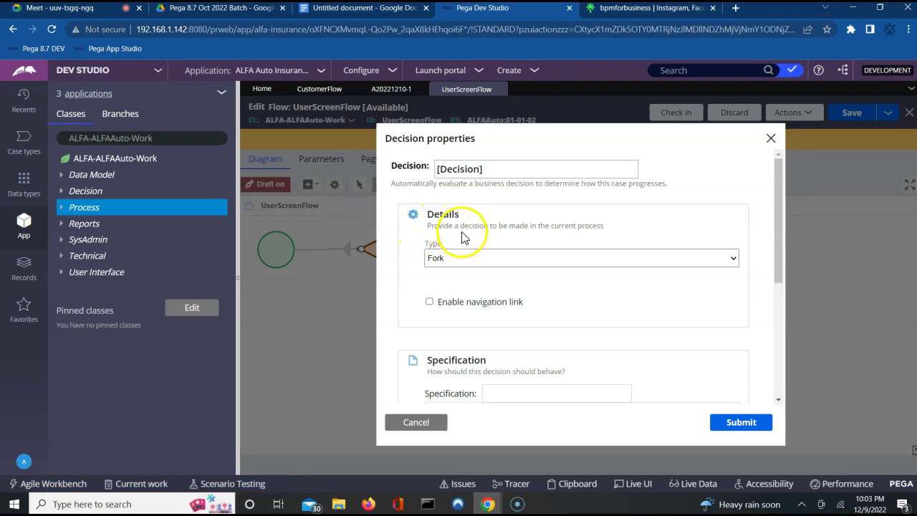
left_click(479, 261)
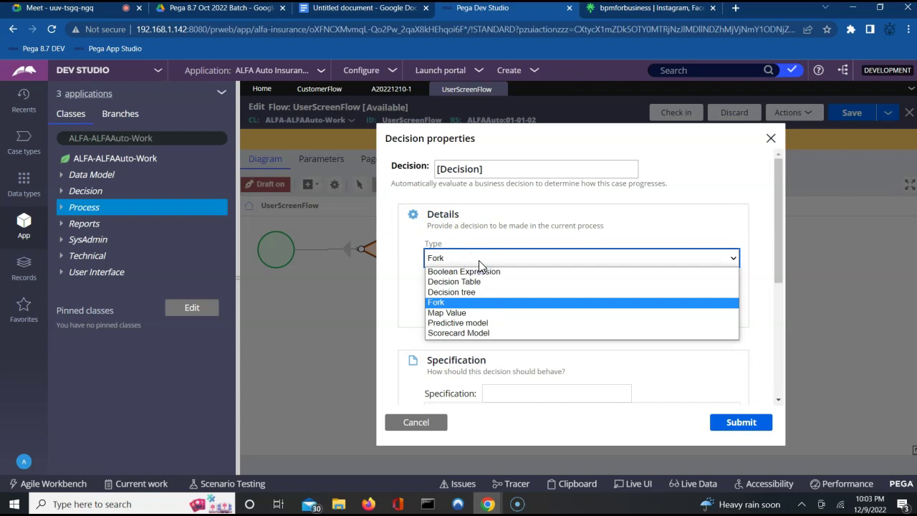
left_click(469, 271)
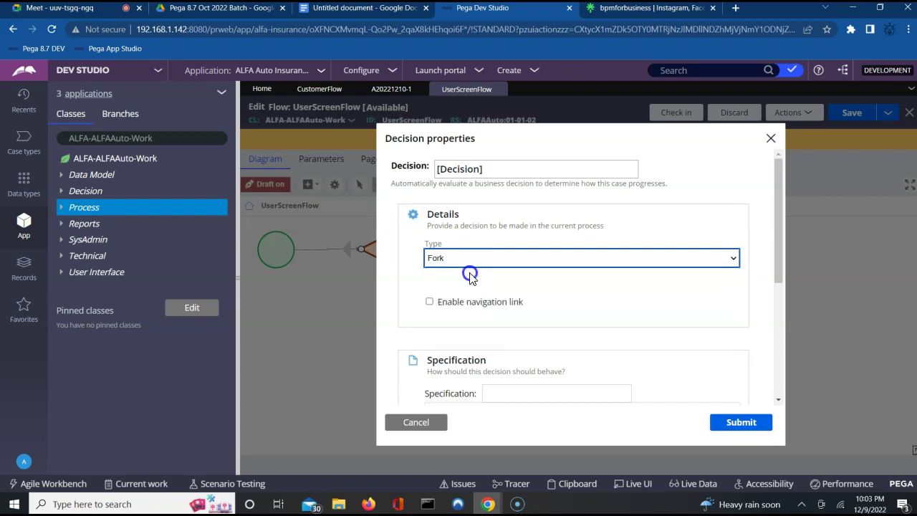
left_click(463, 318)
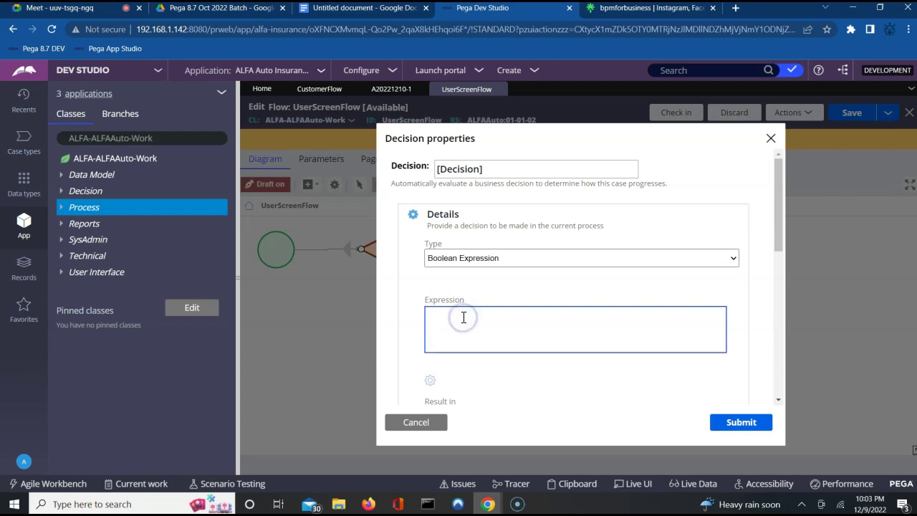
key("ctrl+v")
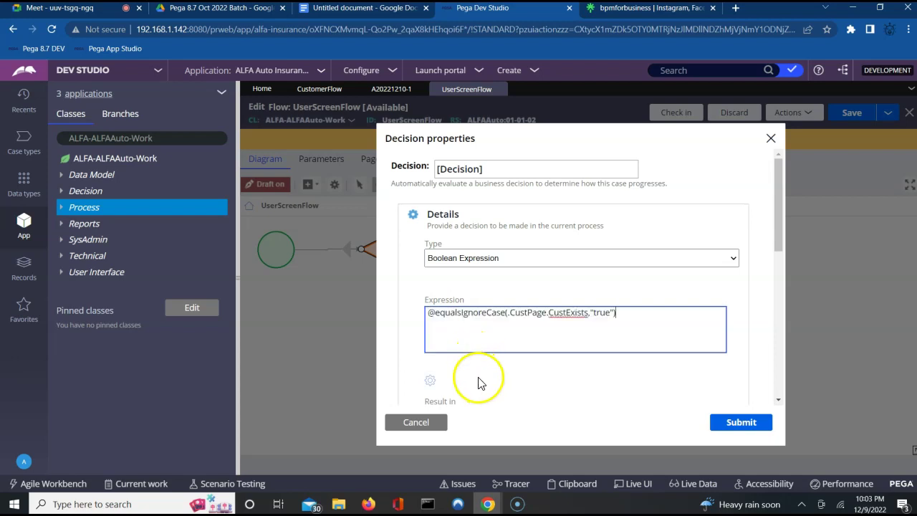
Step: Test the expression with CustExists set to True, then submit the builder and Decision properties
left_click(431, 385)
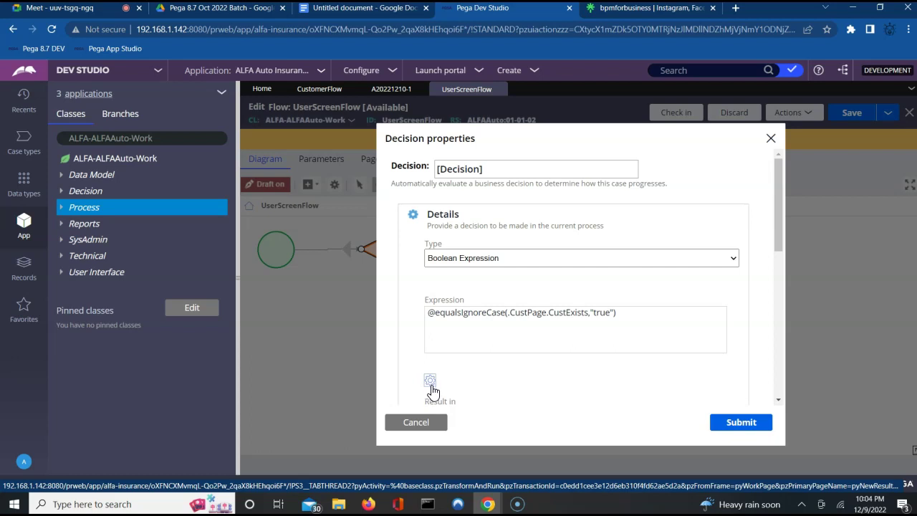
left_click(431, 387)
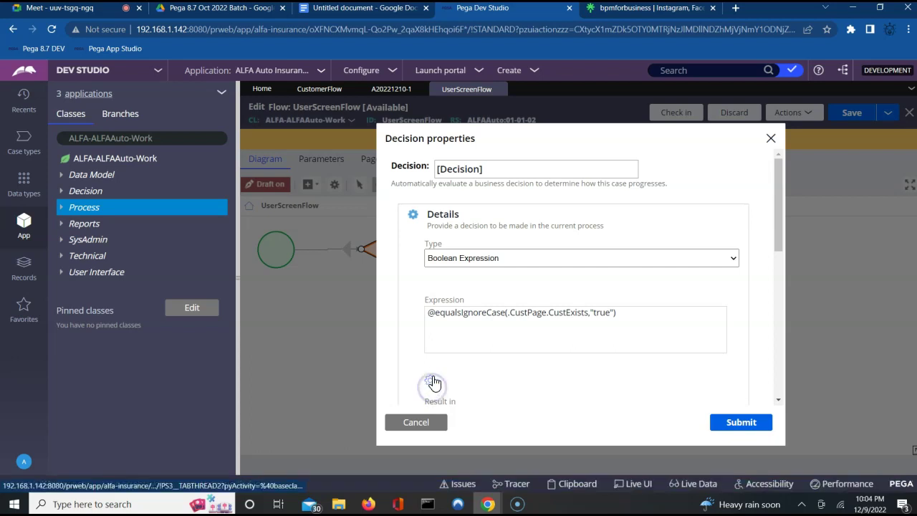
left_click(431, 381)
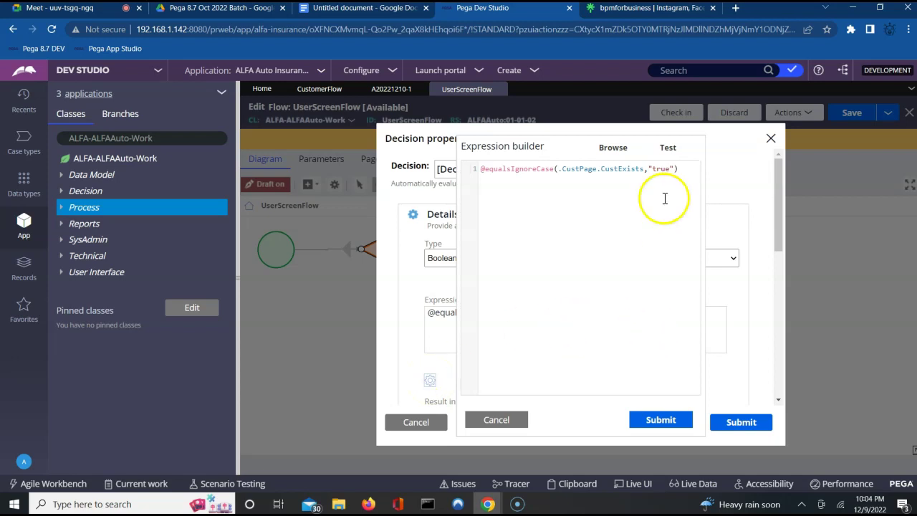
left_click(666, 153)
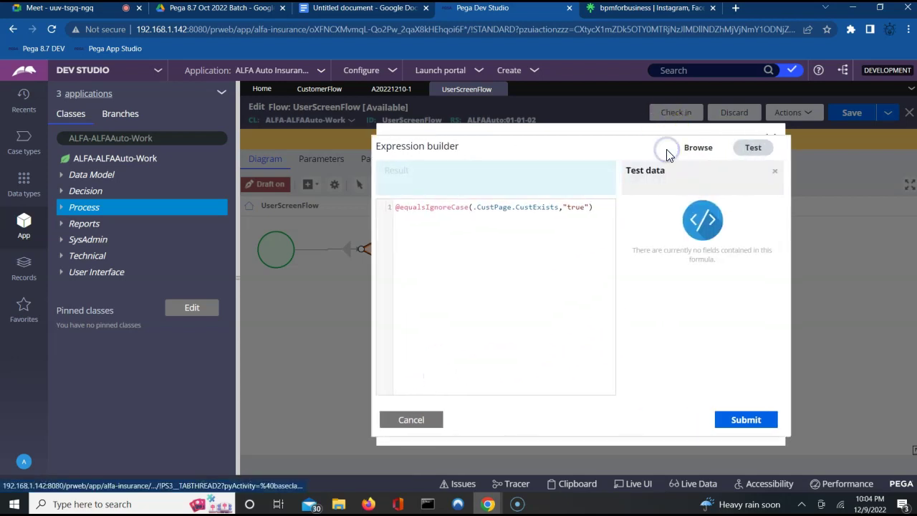
left_click(636, 228)
left_click(637, 227)
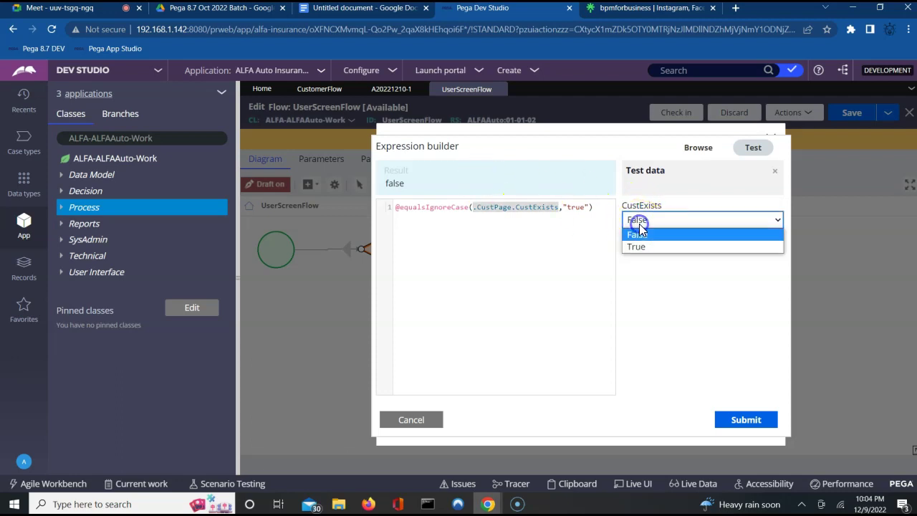
left_click(635, 246)
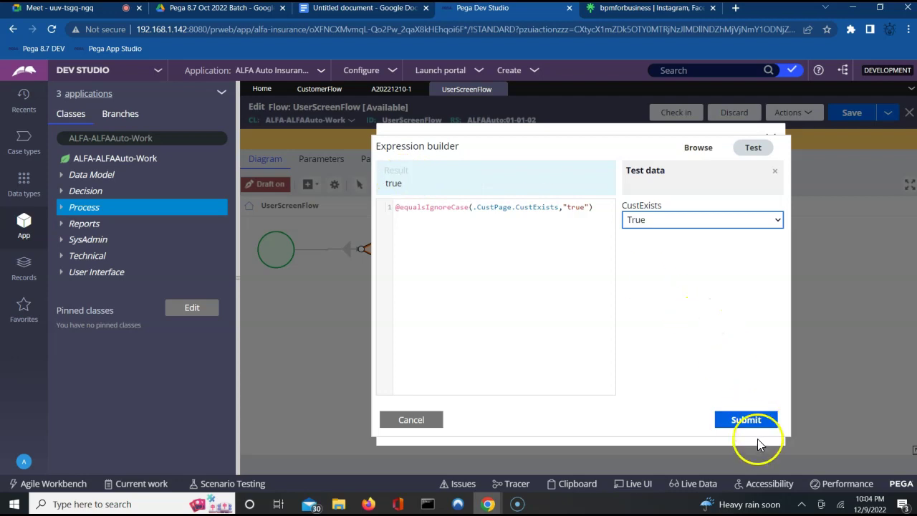
left_click(750, 421)
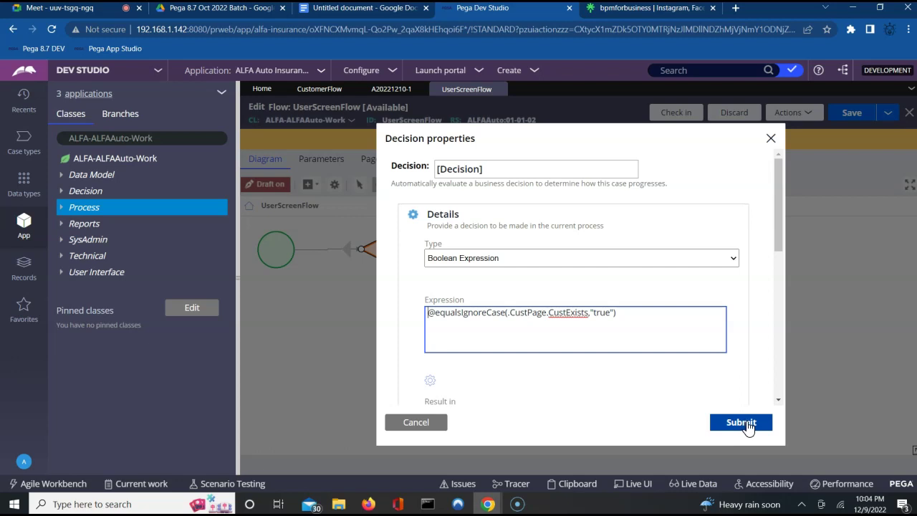
left_click(745, 426)
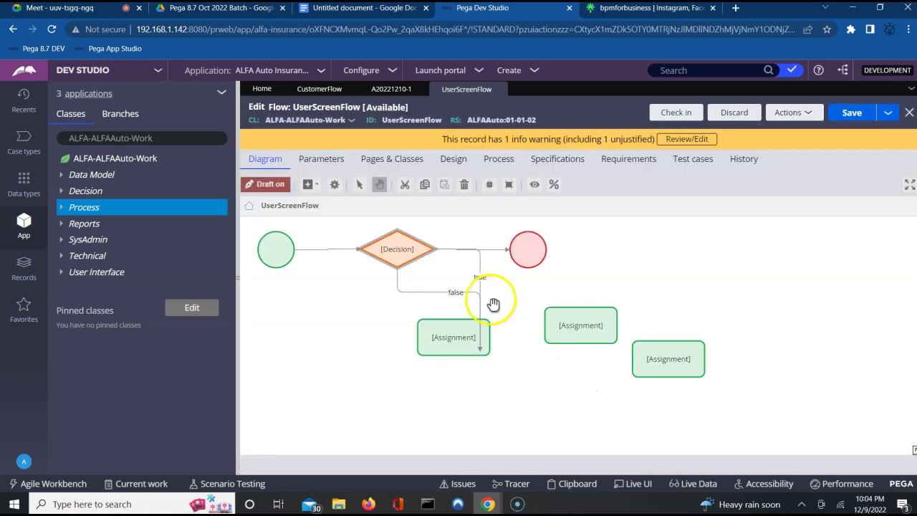
Step: Delete the connector running from the Decision to the end shape
left_click(479, 277)
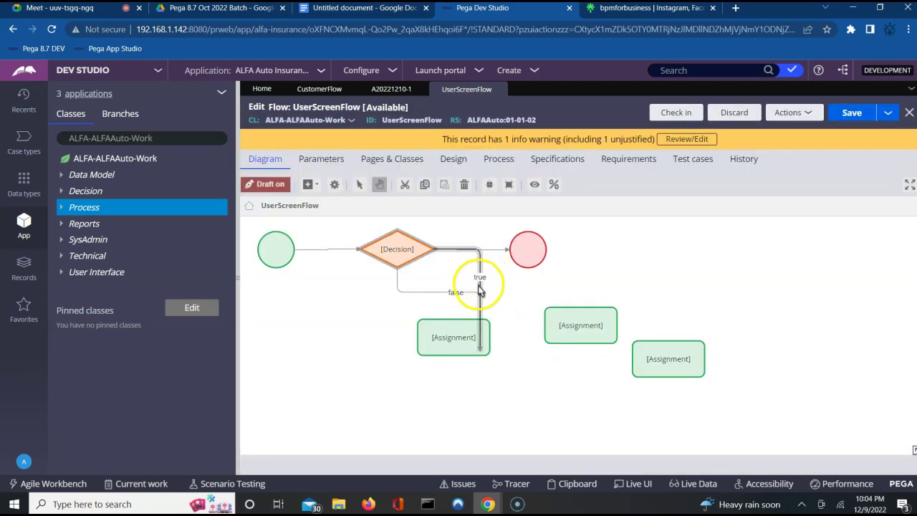
left_click(491, 250)
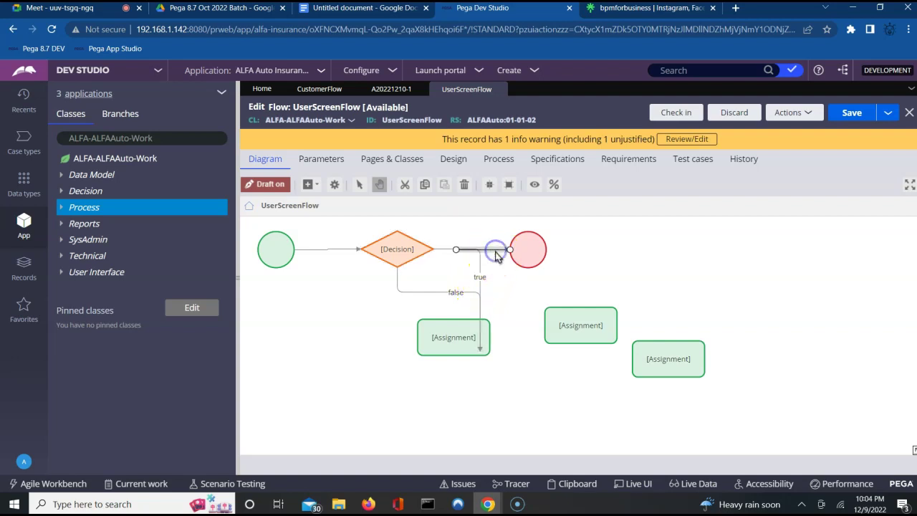
key("Delete")
Step: Confirm the true connector's properties without changes
left_click(438, 252)
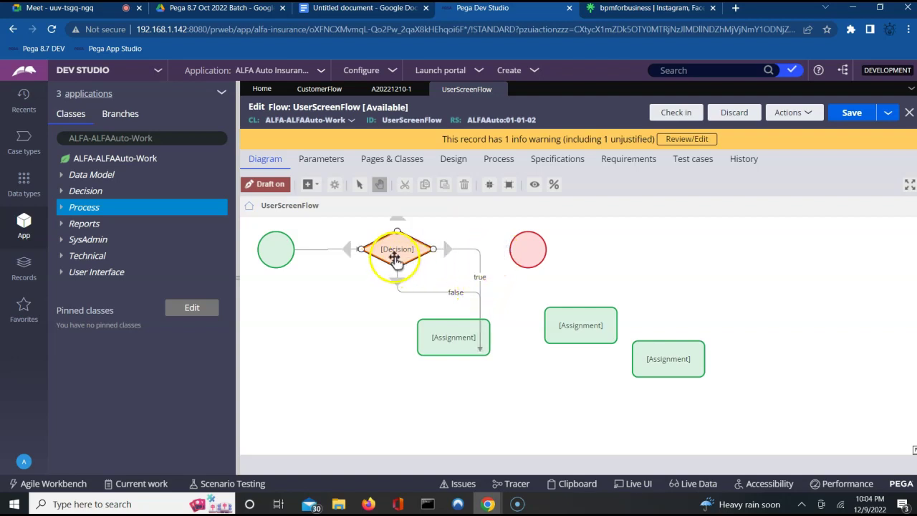
left_click(478, 259)
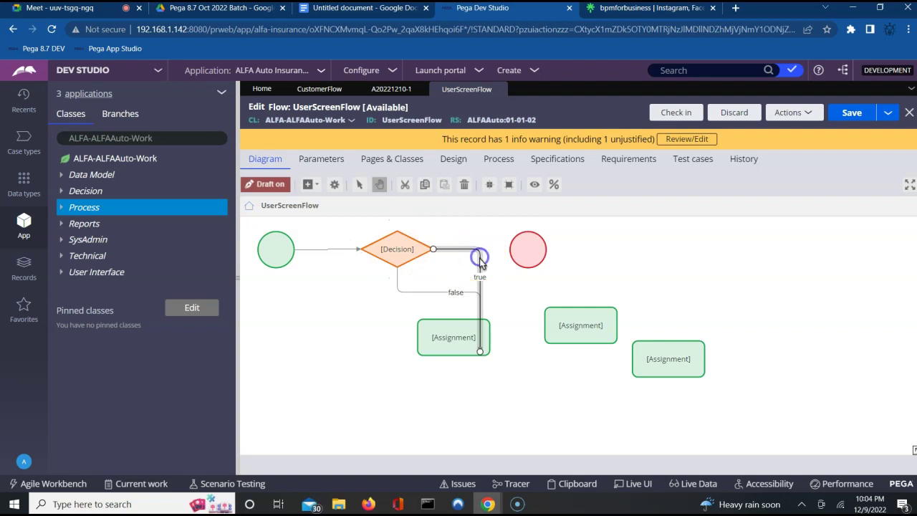
double_click(480, 263)
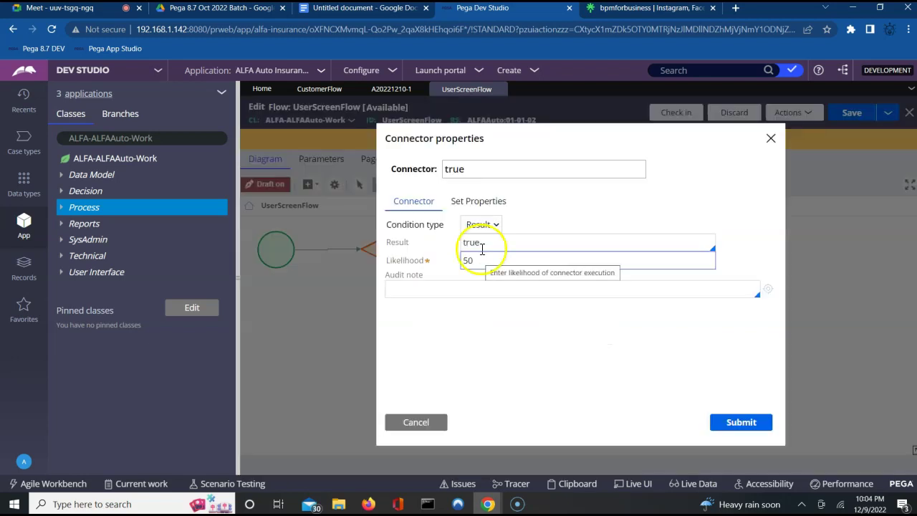
left_click(736, 423)
Step: Set the false connector's condition type to Else and submit
left_click(451, 294)
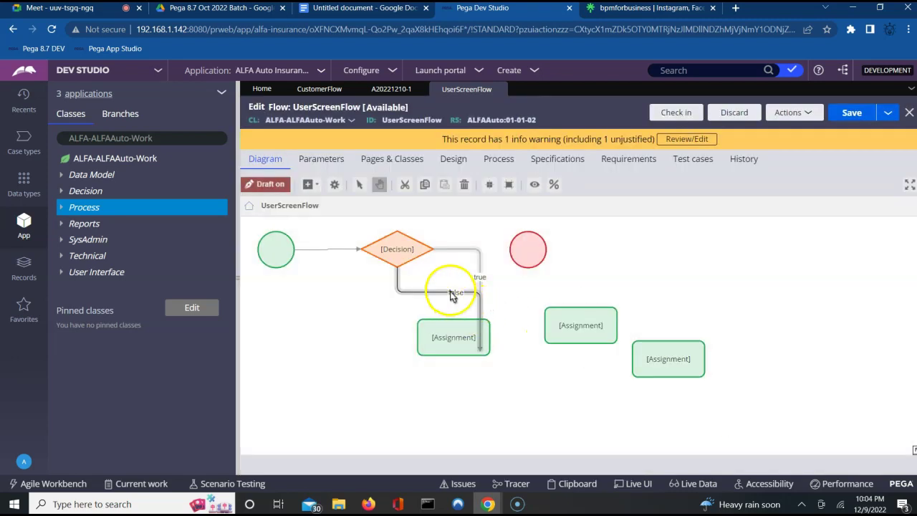
double_click(451, 293)
left_click(481, 227)
left_click(483, 229)
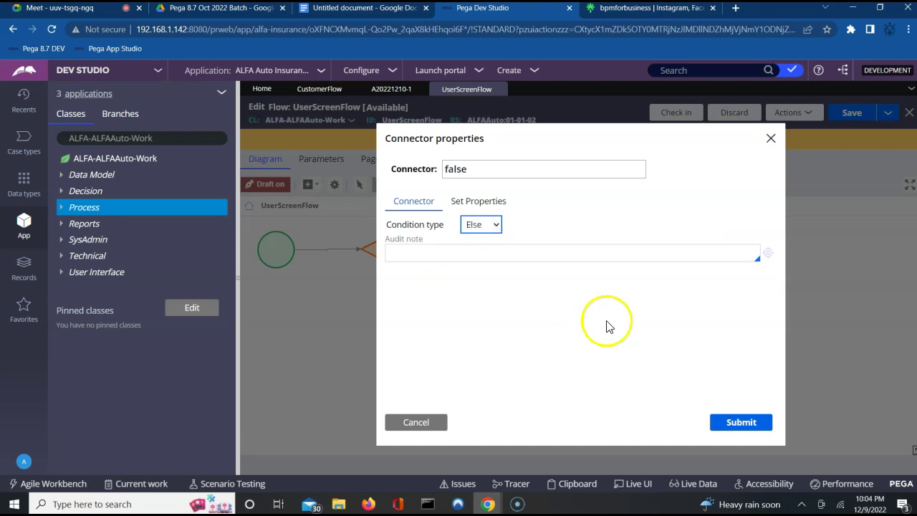
left_click(737, 425)
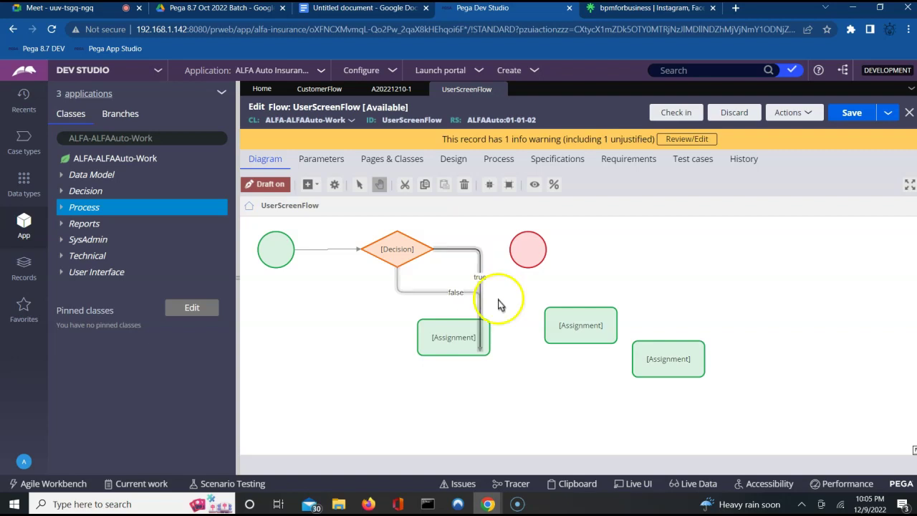
Step: Line up the end shape and two Assignments in a row, end shape far right
left_click_drag(528, 249, 763, 261)
left_click(587, 326)
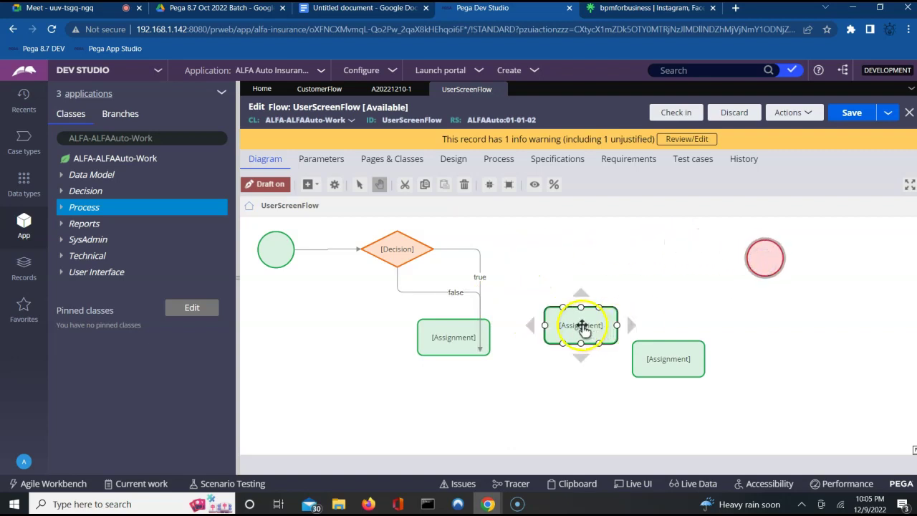
left_click_drag(588, 327, 525, 254)
right_click(525, 254)
mouse_move(767, 317)
left_mouse_down()
mouse_move(698, 368)
mouse_move(700, 352)
mouse_move(767, 333)
left_mouse_up()
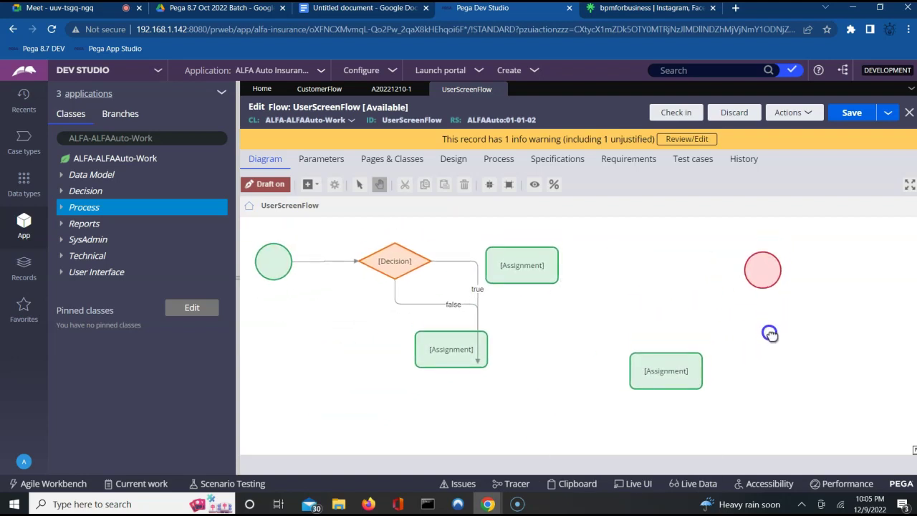
left_click(670, 372)
left_click_drag(662, 372, 669, 268)
right_click(669, 269)
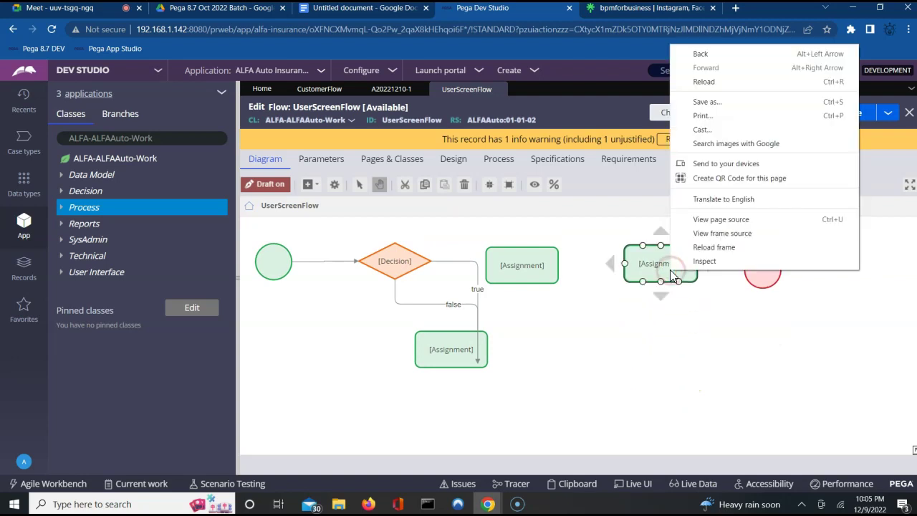
left_click(570, 371)
Step: Attach the false connector's end to the top of the lower Assignment
left_click(516, 360)
left_click(472, 358)
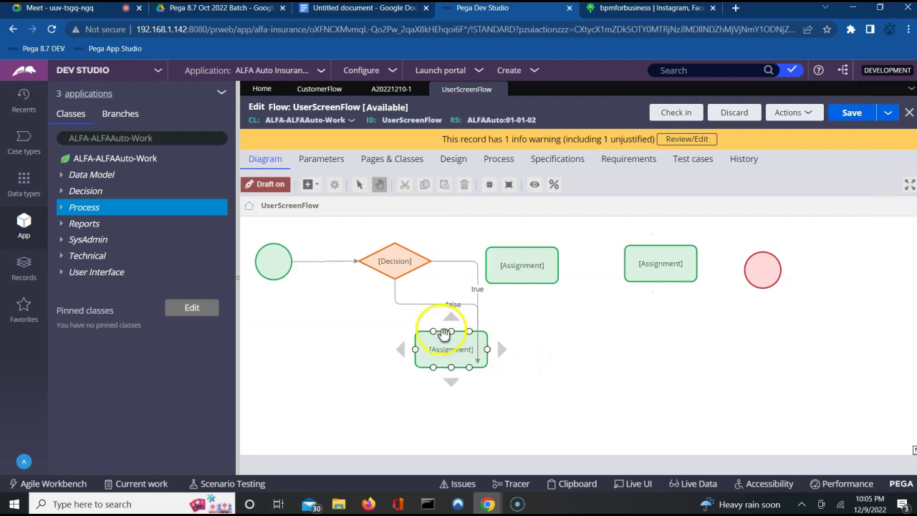
left_click(448, 304)
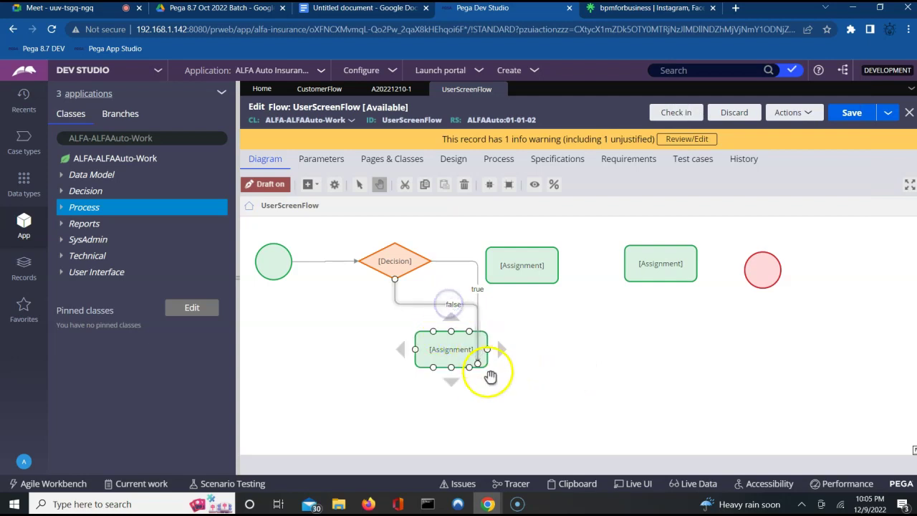
left_click(476, 292)
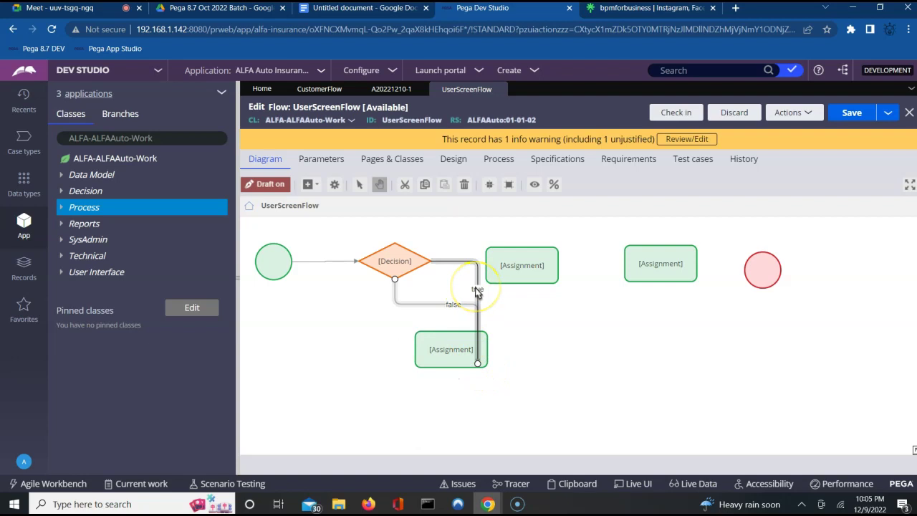
left_click(439, 324)
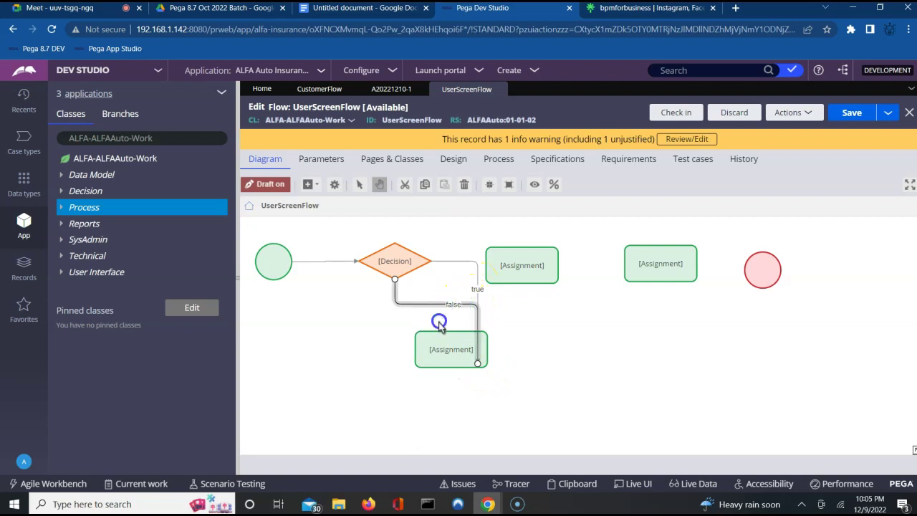
left_click(451, 347)
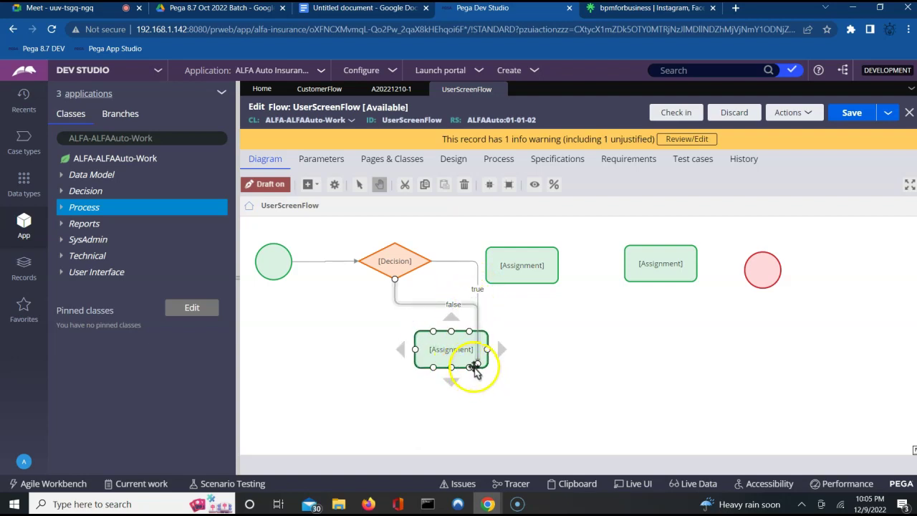
left_click(452, 364)
left_click_drag(452, 364, 419, 358)
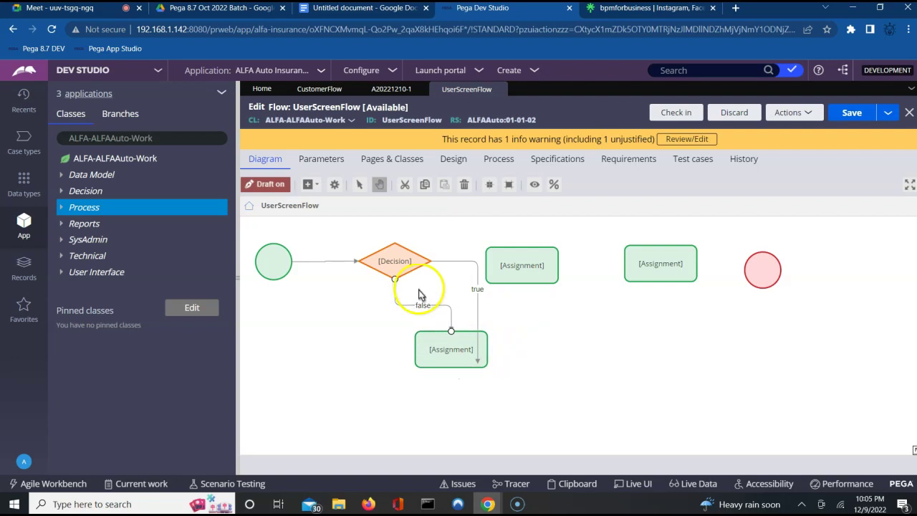
Step: Reconnect the true connector to the upper Assignment's left side
left_click(436, 349)
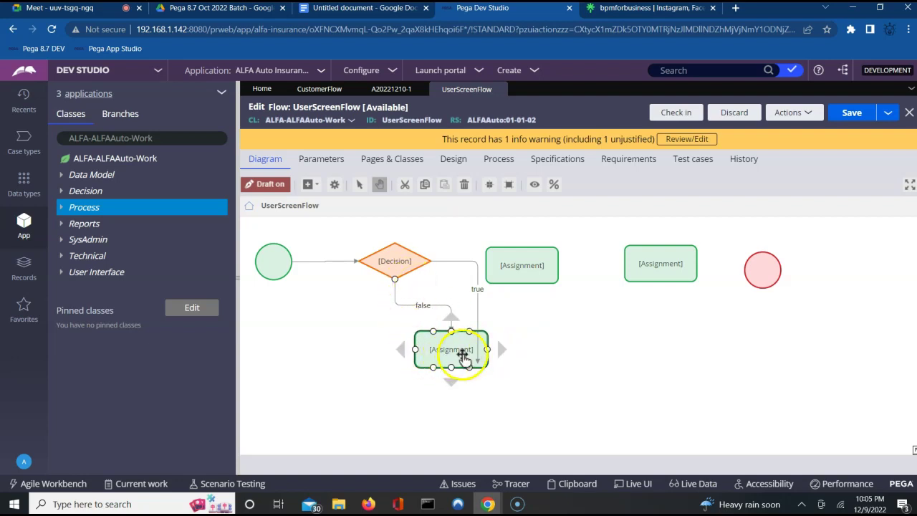
left_click(477, 364)
left_click(491, 271)
left_click(477, 366)
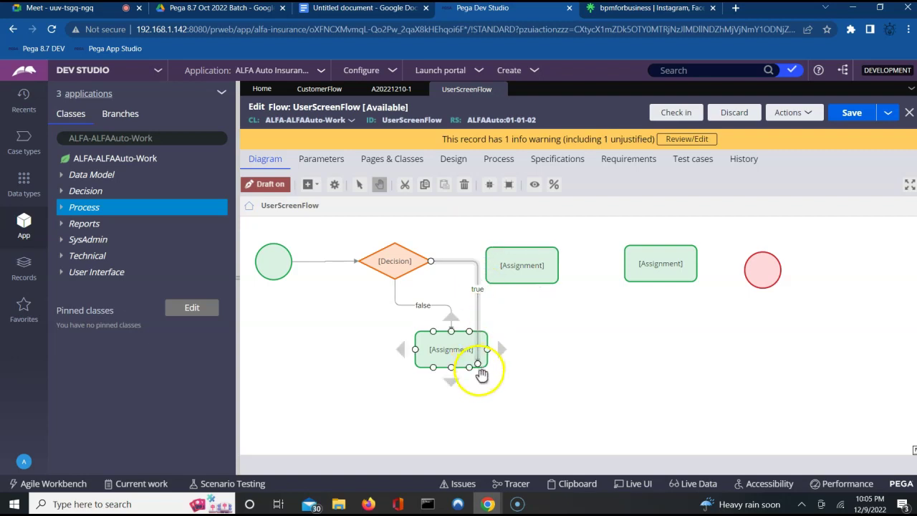
left_click_drag(476, 367, 489, 271)
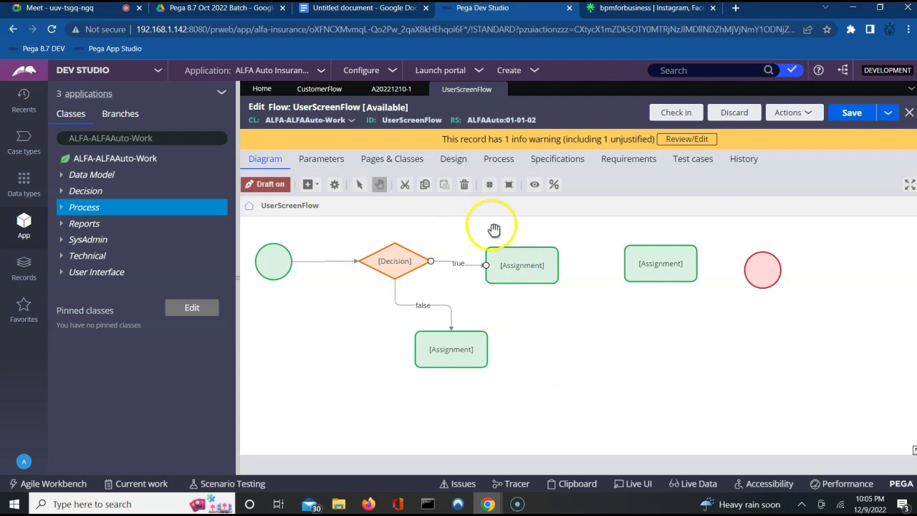
left_click(453, 364)
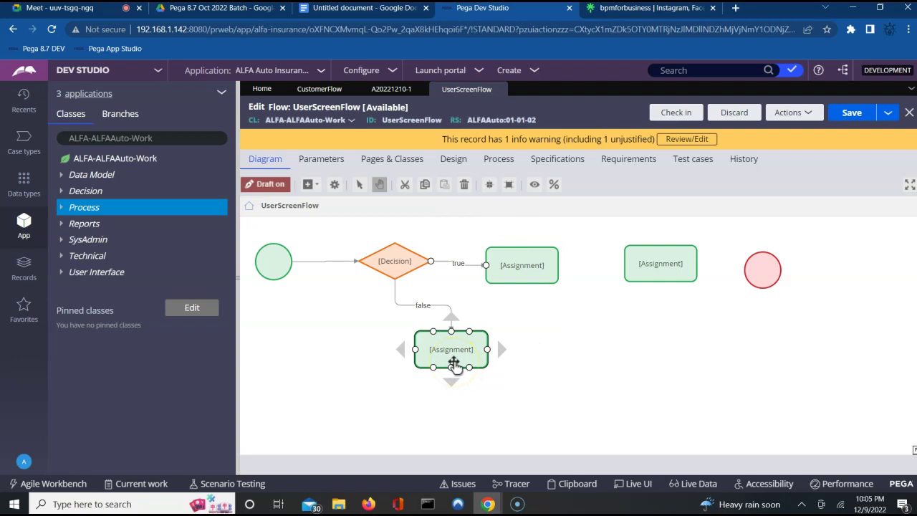
left_click(401, 394)
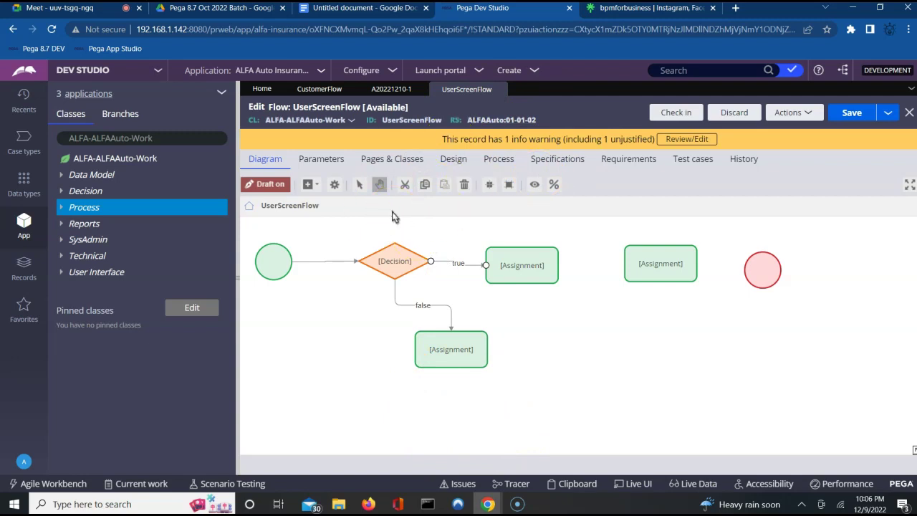
left_click(441, 347)
Step: Check the CustomerInfo step and Cust FA connector in the CustomerFlow flow
double_click(444, 348)
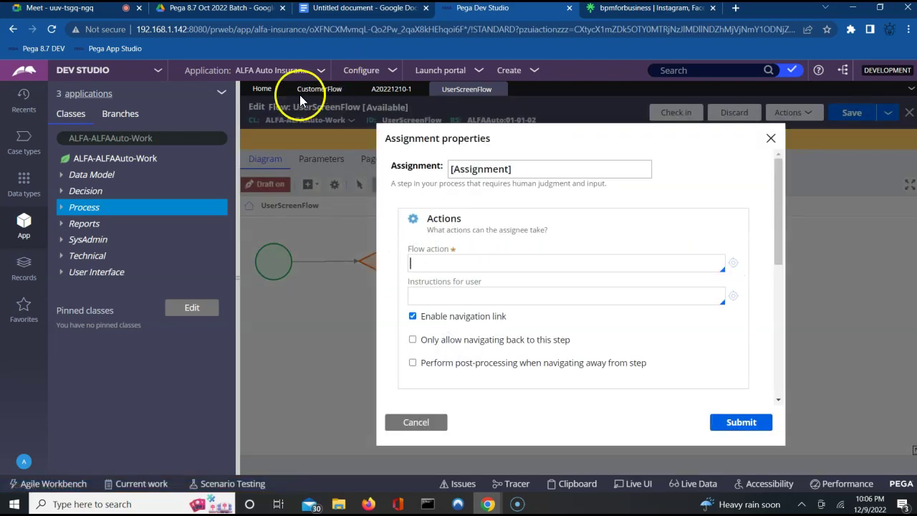
left_click(312, 92)
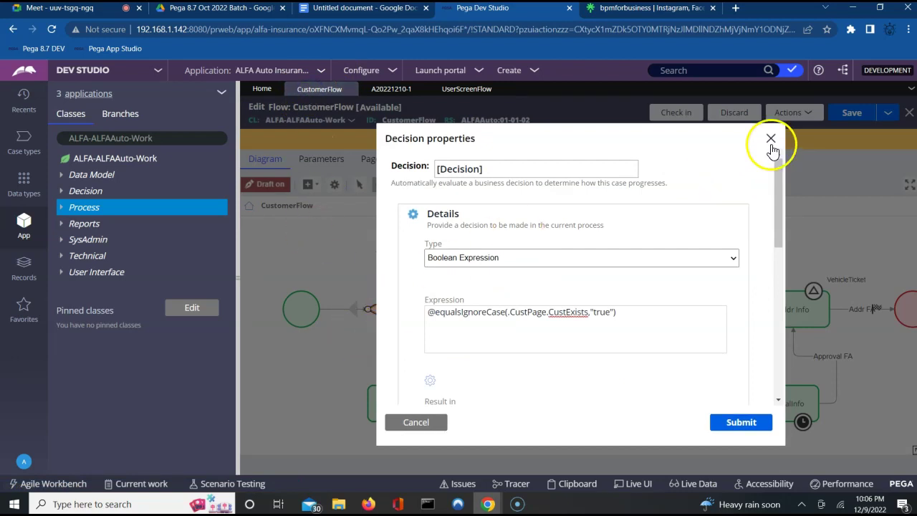
left_click(770, 140)
left_click(394, 415)
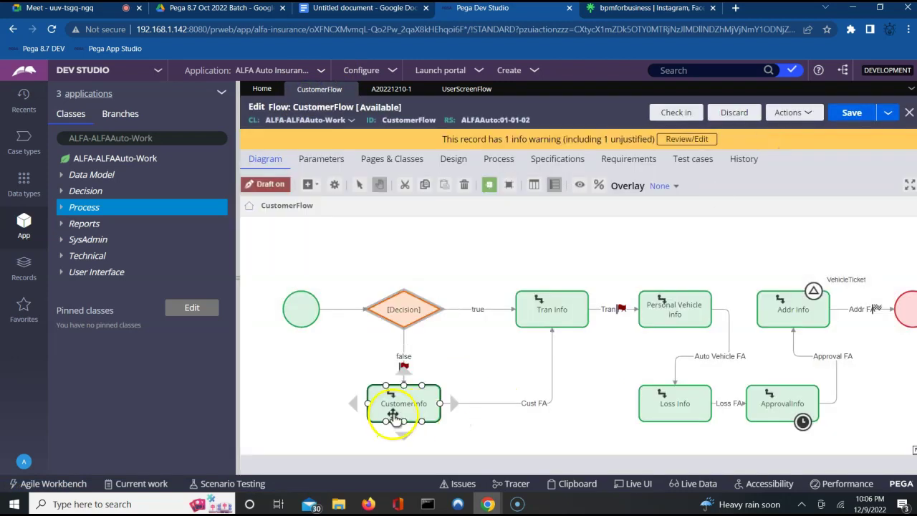
left_click(462, 425)
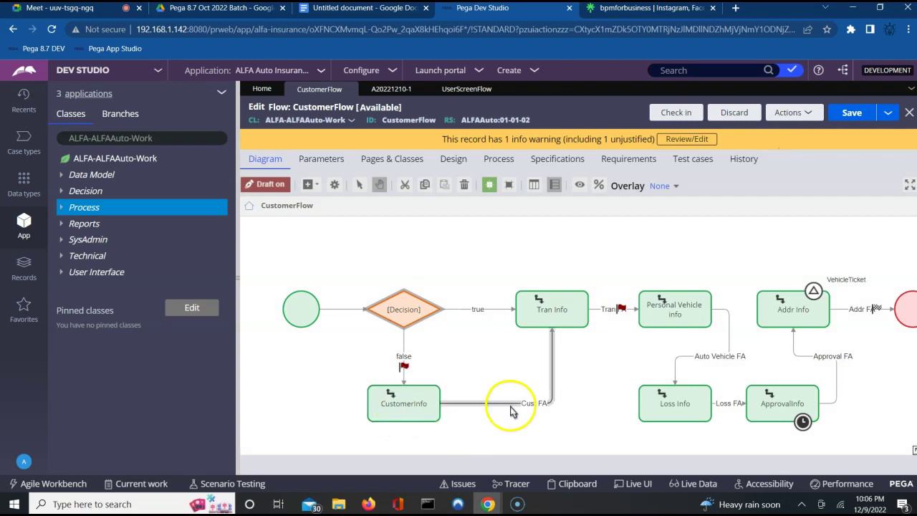
Step: In UserScreenFlow, set the lower Assignment's flow action to CustomerDetailsFA and submit
left_click(467, 92)
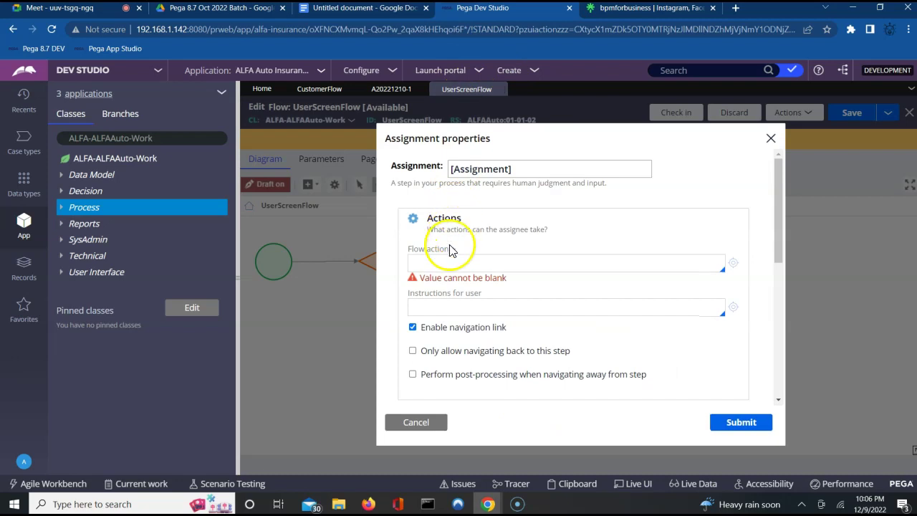
left_click(444, 264)
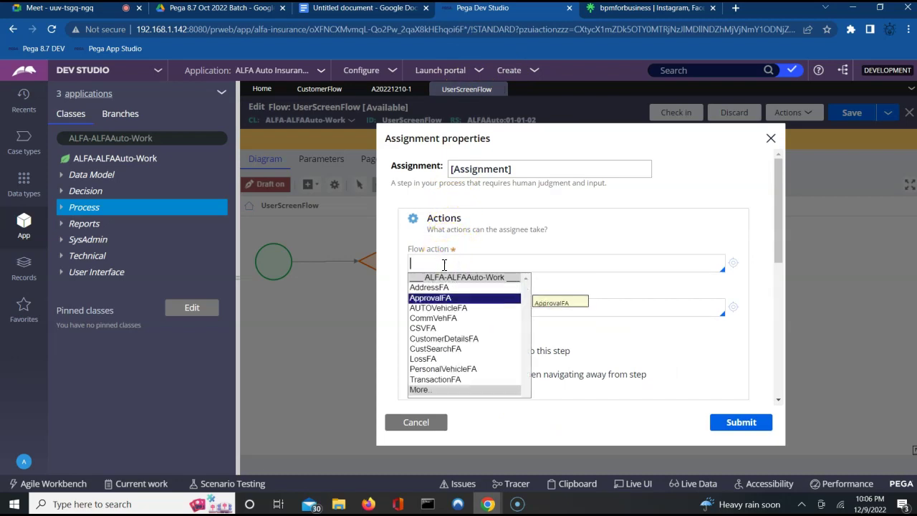
key("Down")
key("Down")
key("Down")
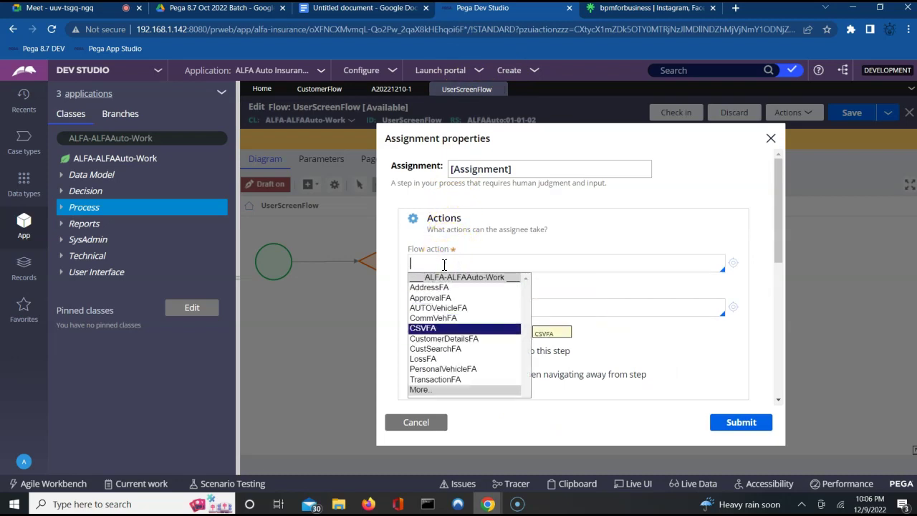
key("Down")
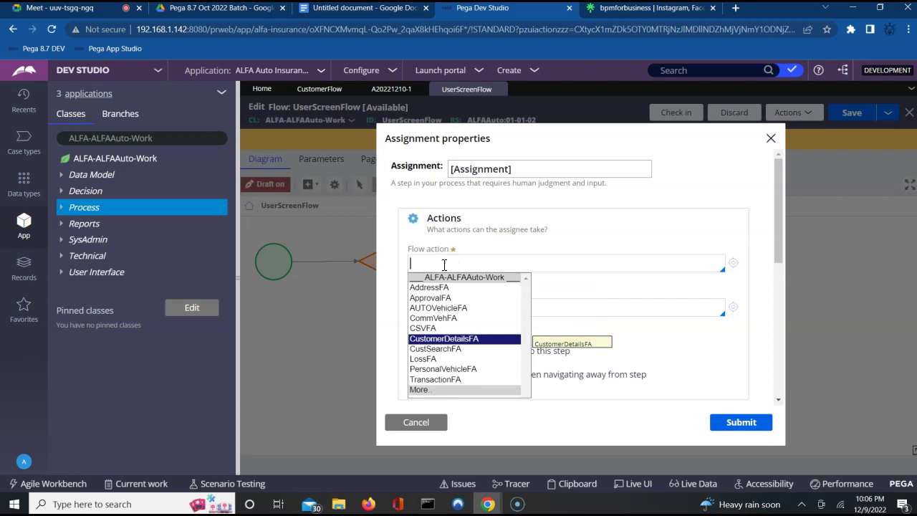
key("Return")
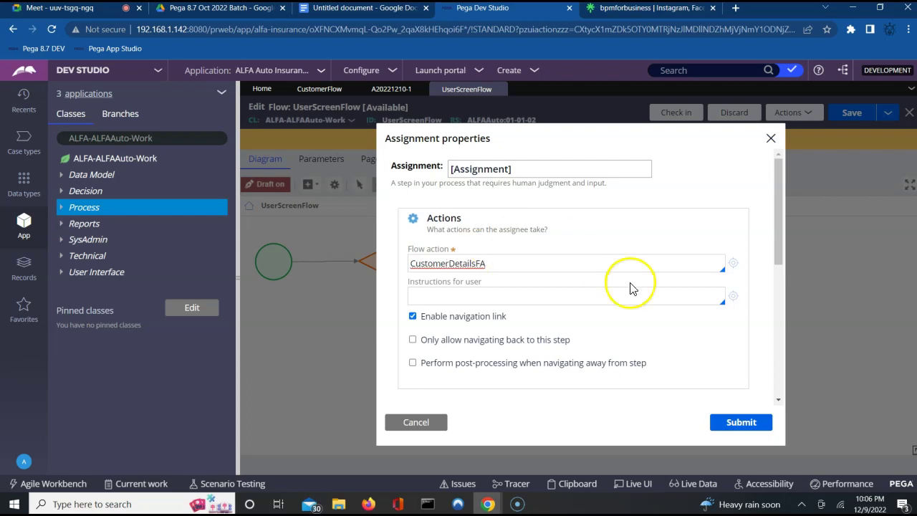
left_click(735, 426)
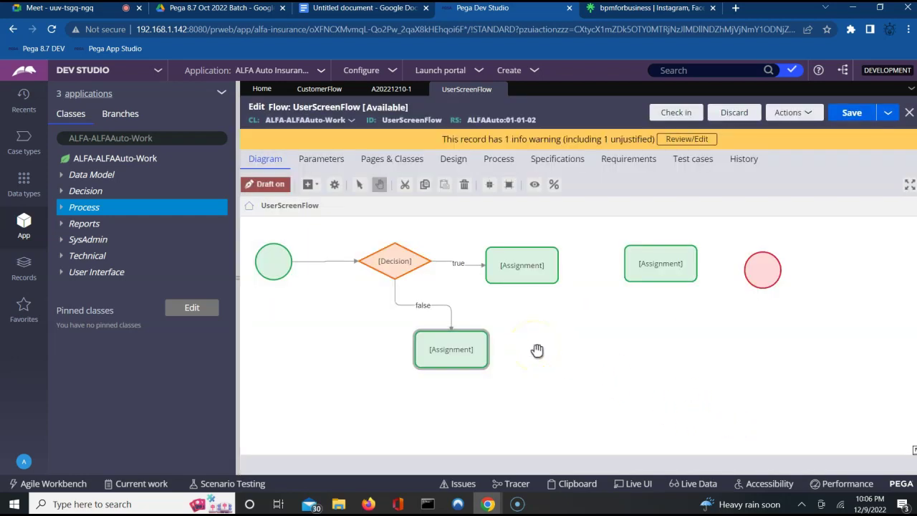
Step: Draw a connector from the false-branch Assignment up to the true-branch Assignment
left_click(458, 350)
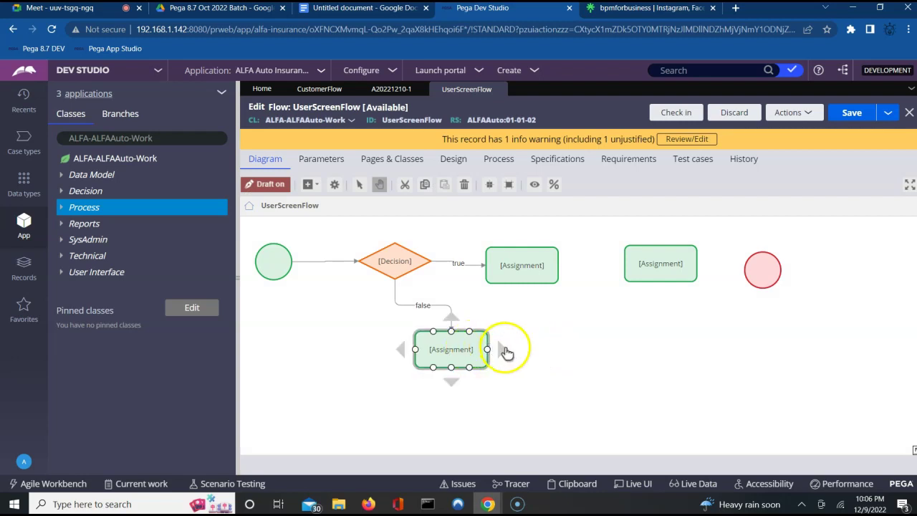
left_click_drag(487, 350, 523, 276)
right_click(523, 275)
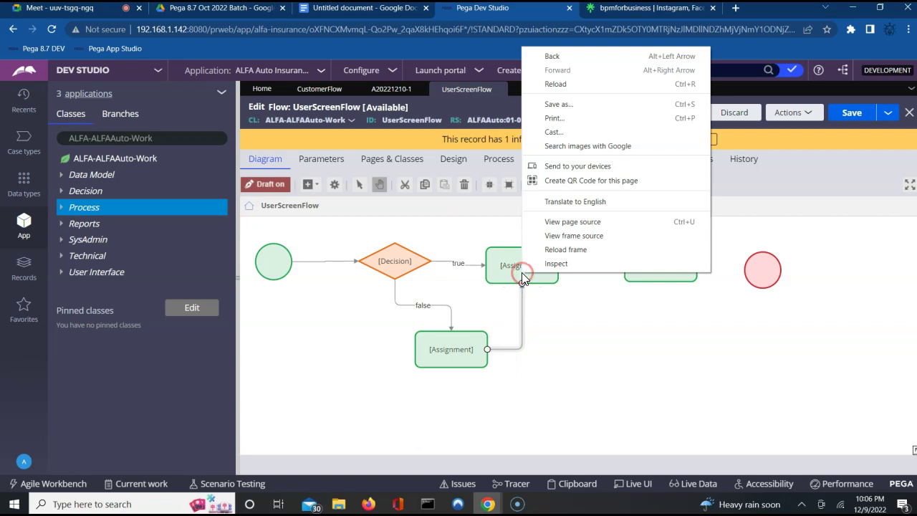
left_click(609, 319)
left_click(469, 336)
left_click(527, 313)
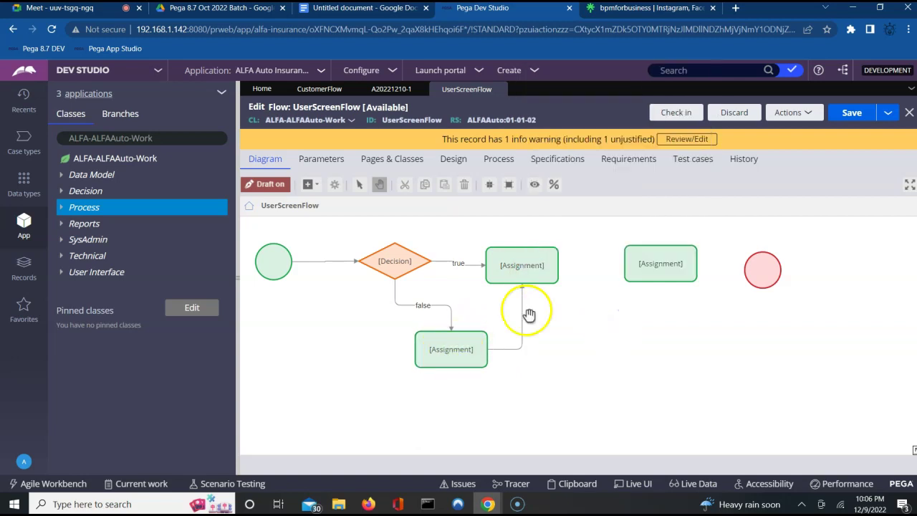
Step: Set the true-branch Assignment's flow action to TransactionFA and submit
left_click(527, 275)
left_click(528, 266)
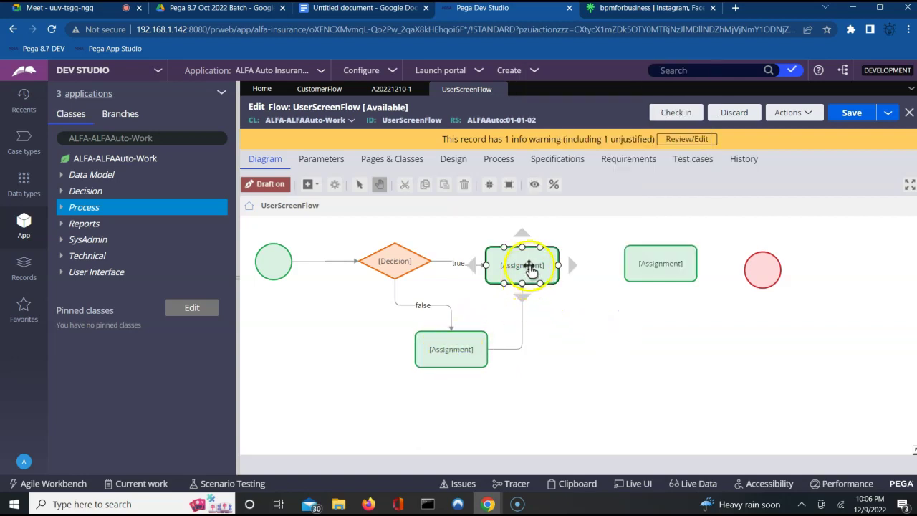
double_click(527, 266)
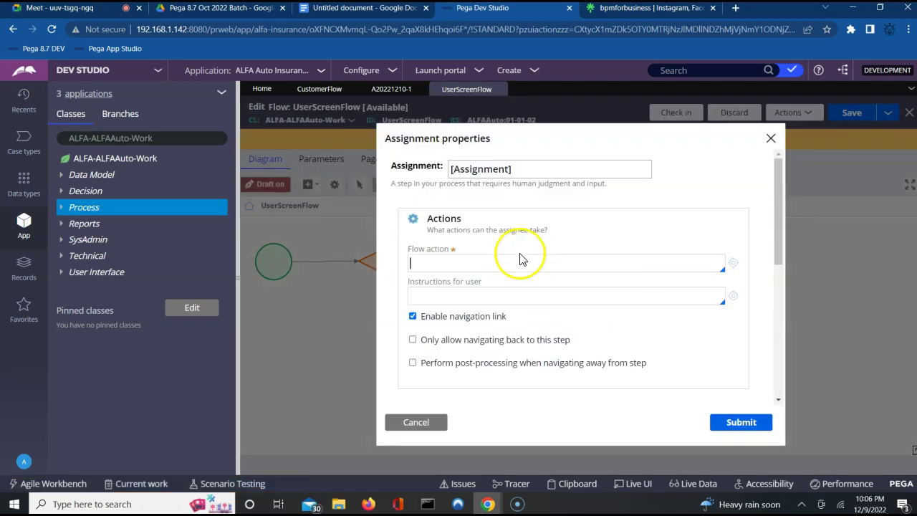
left_click(510, 263)
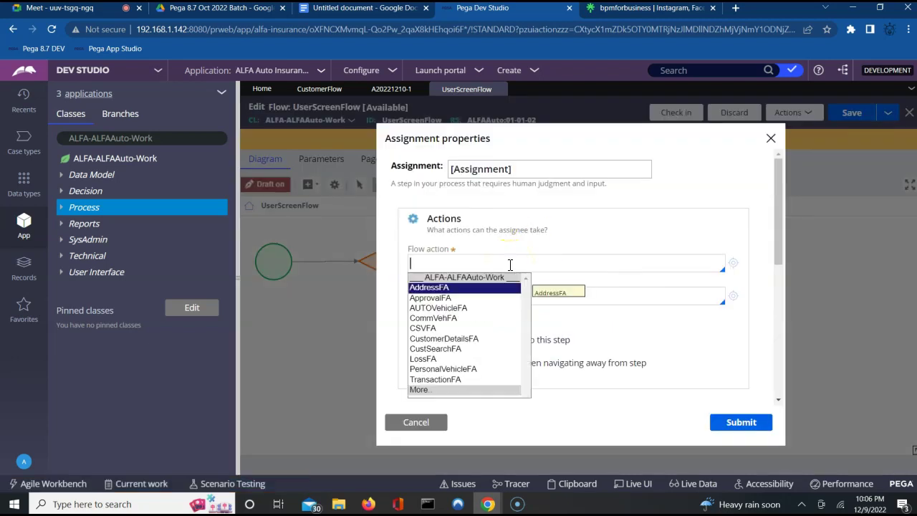
key("Down")
key("Down")
key("Down")
key("Down")
key("Down")
key("Down")
key("Down")
key("Down")
key("Down")
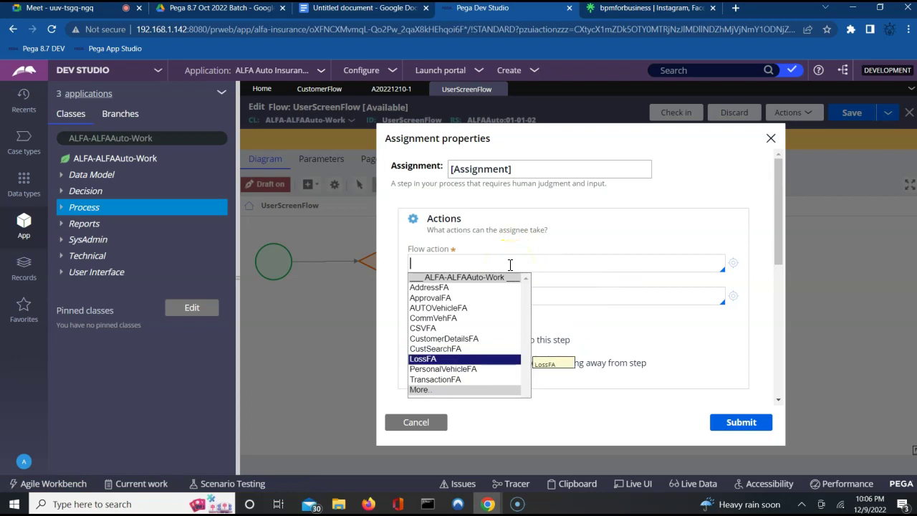
key("Return")
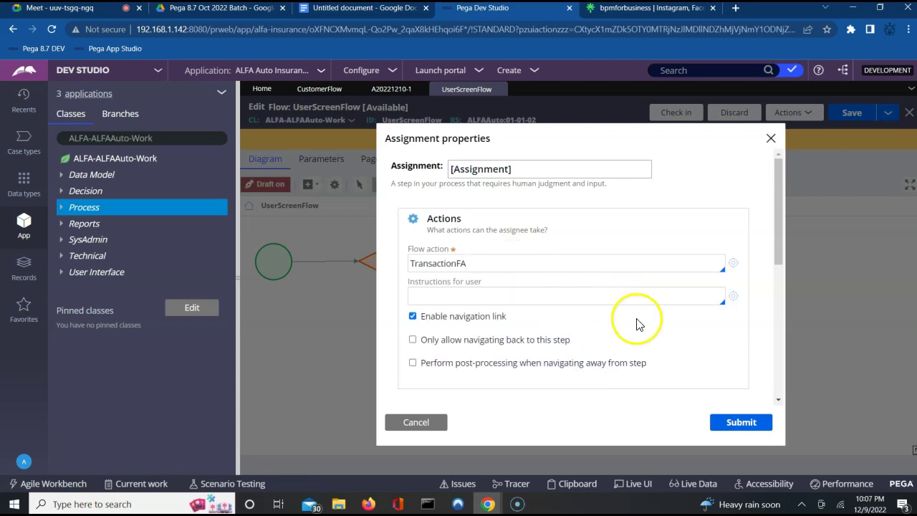
left_click(737, 424)
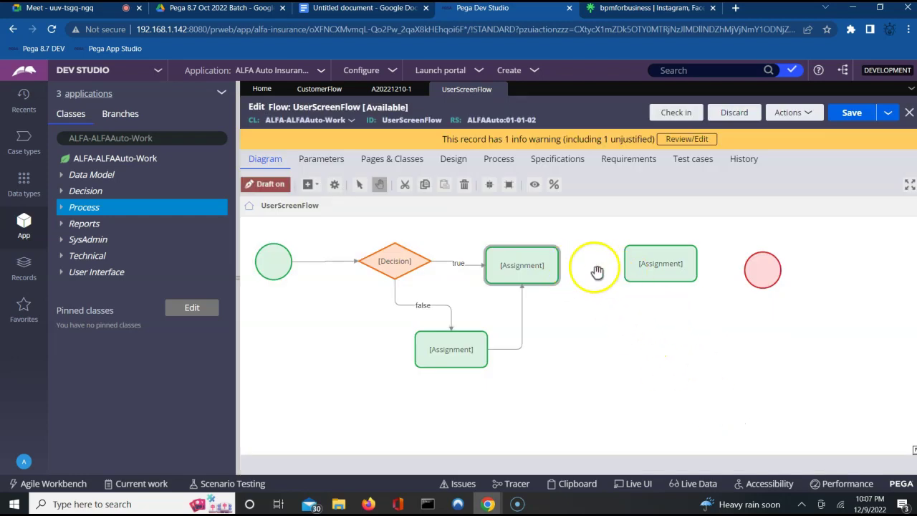
Step: Draw a connector from the true-branch Assignment to the right-hand Assignment
left_click_drag(563, 265, 631, 264)
right_click(630, 266)
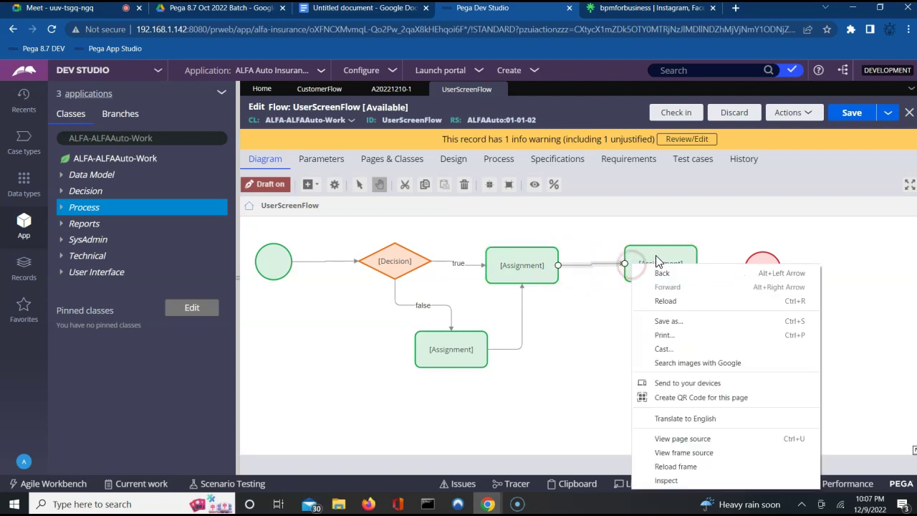
left_click(655, 258)
Step: Give the right-hand Assignment flow action PersonalVehicleFA and name it Personal Vehicle FA
double_click(655, 257)
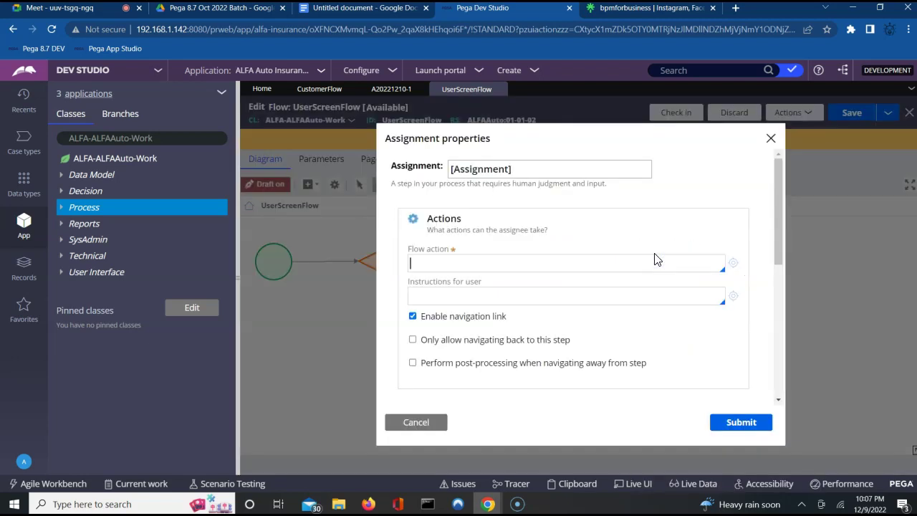
left_click(526, 265)
key("Down")
key("Down")
key("Down")
key("Down")
key("Down")
key("Down")
key("Down")
key("Down")
key("Return")
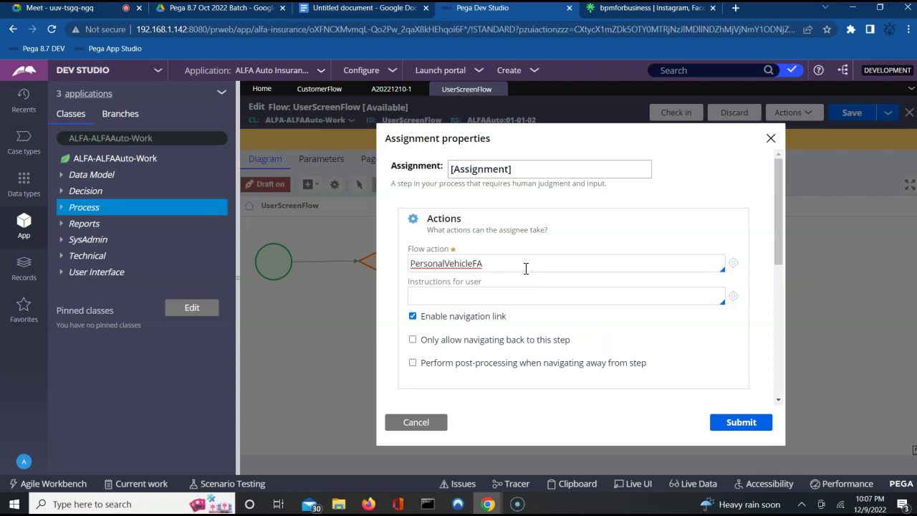
triple_click(499, 169)
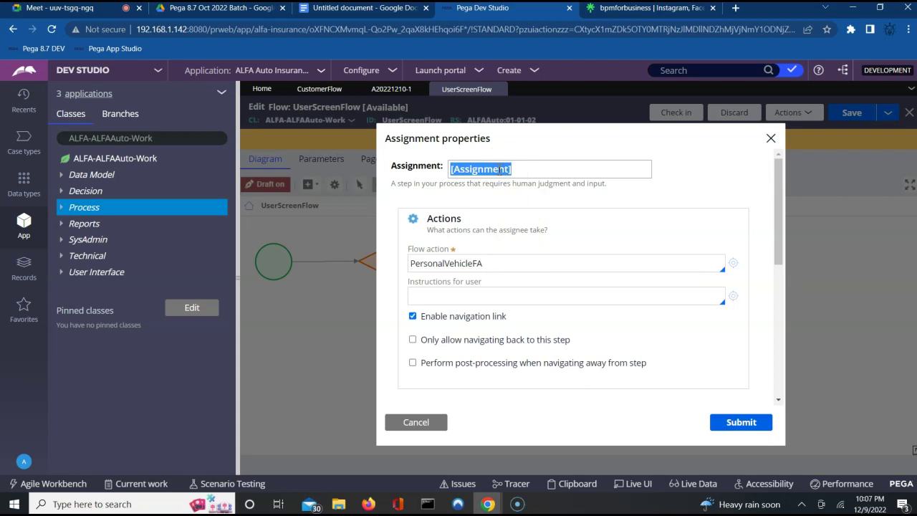
type("Personal Vehicle FA")
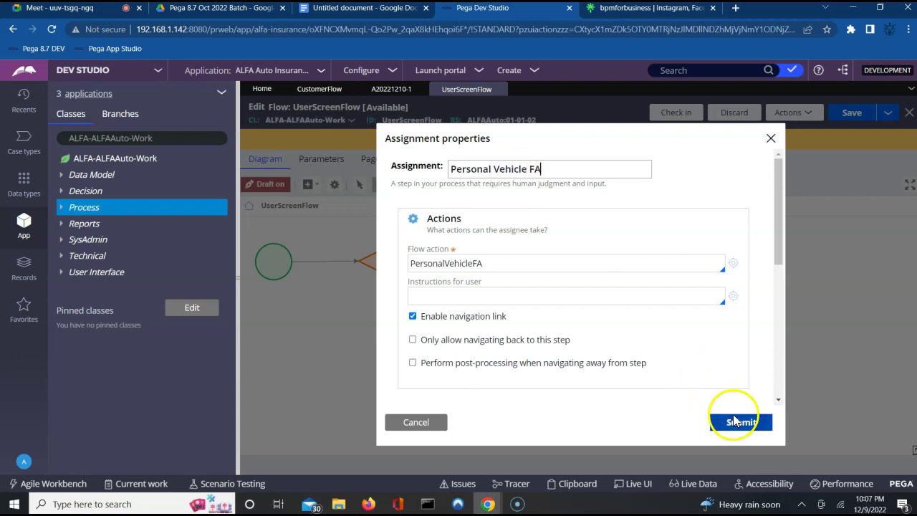
left_click(737, 426)
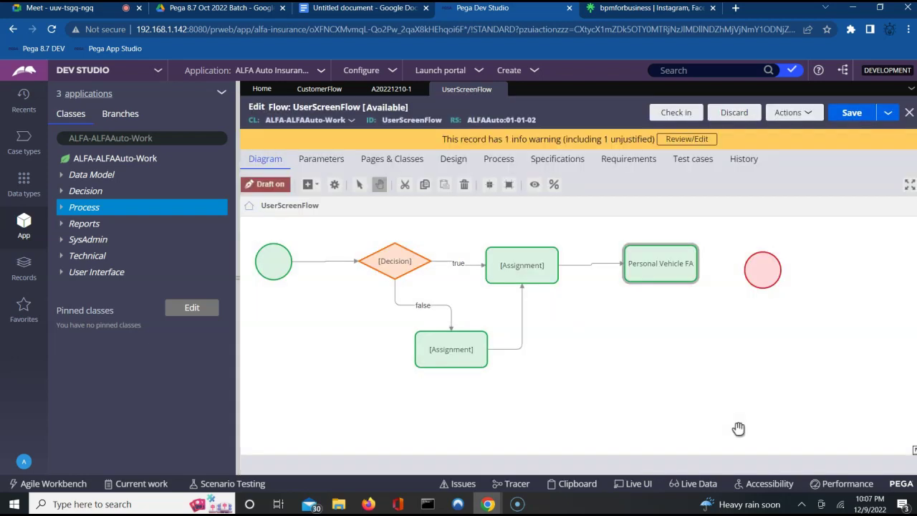
left_click(494, 266)
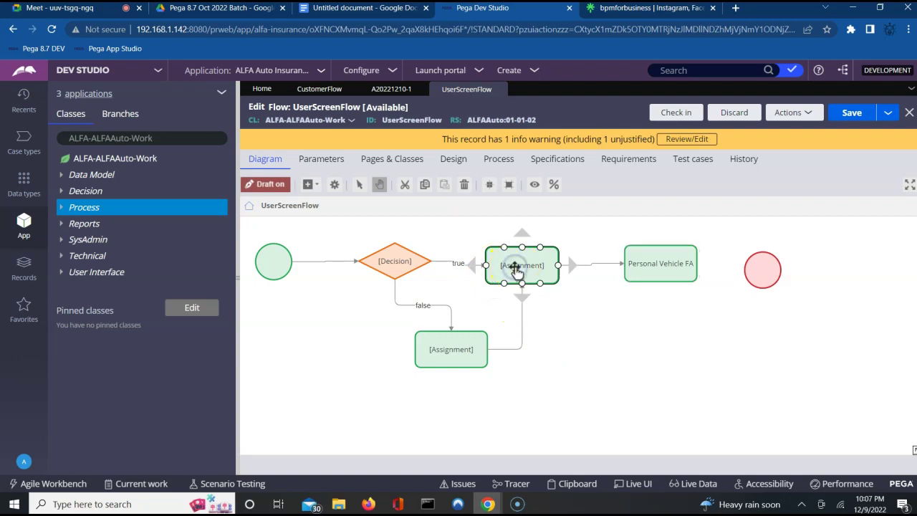
Step: Rename the true-branch Assignment to Trans FA
double_click(515, 270)
left_click(495, 170)
triple_click(494, 170)
type("Trans FA")
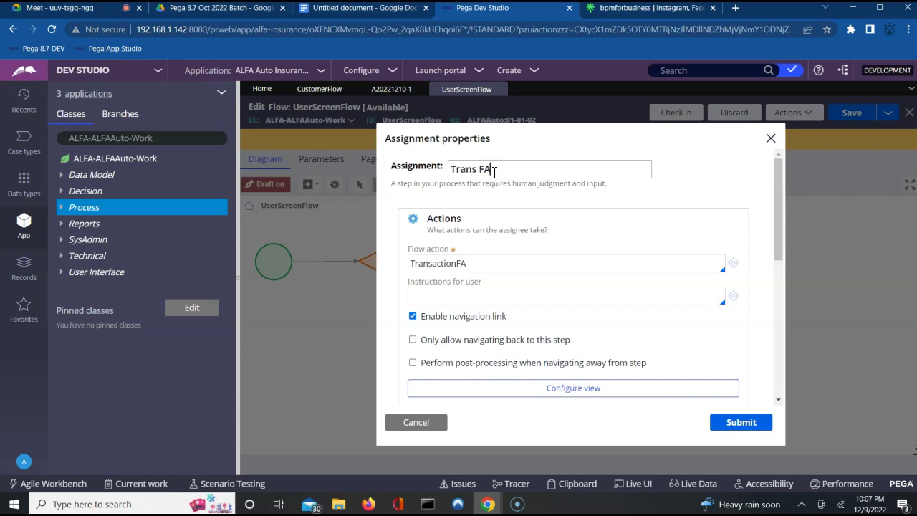
left_click(737, 430)
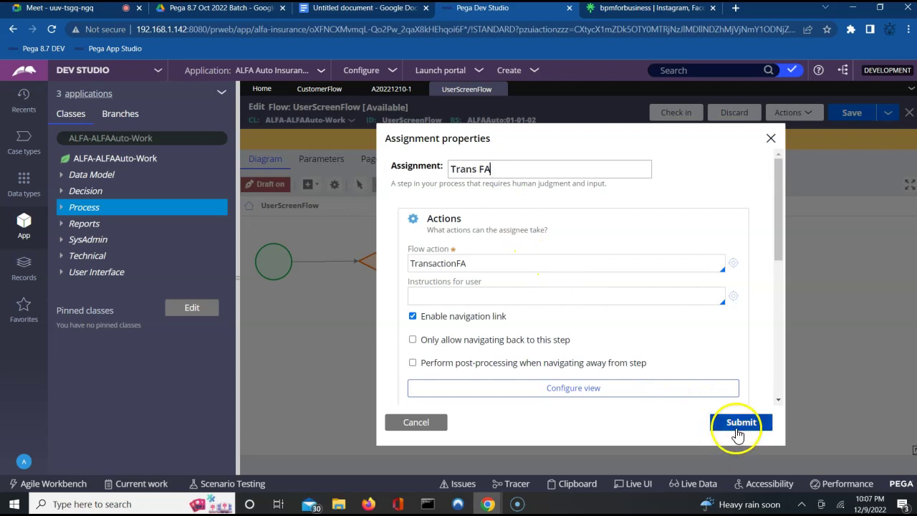
left_click(738, 430)
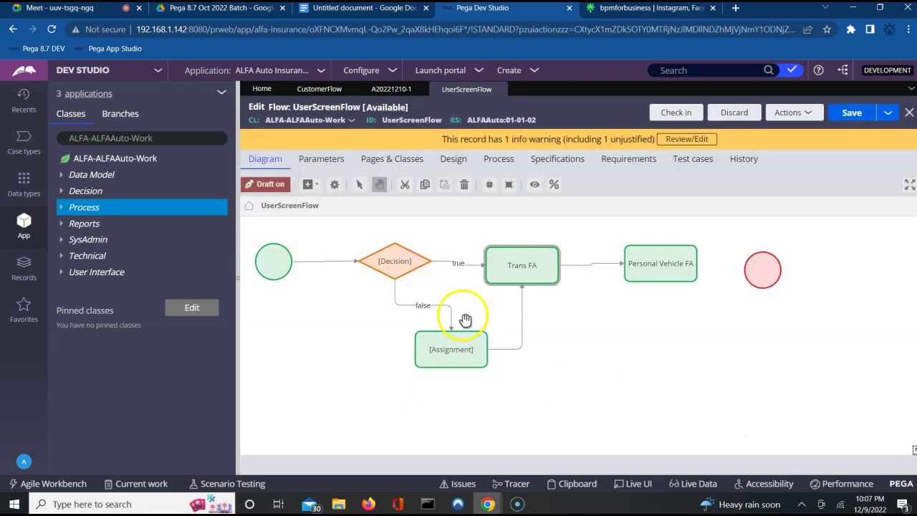
Step: Rename the false-branch Assignment to Cust Details FA
double_click(446, 348)
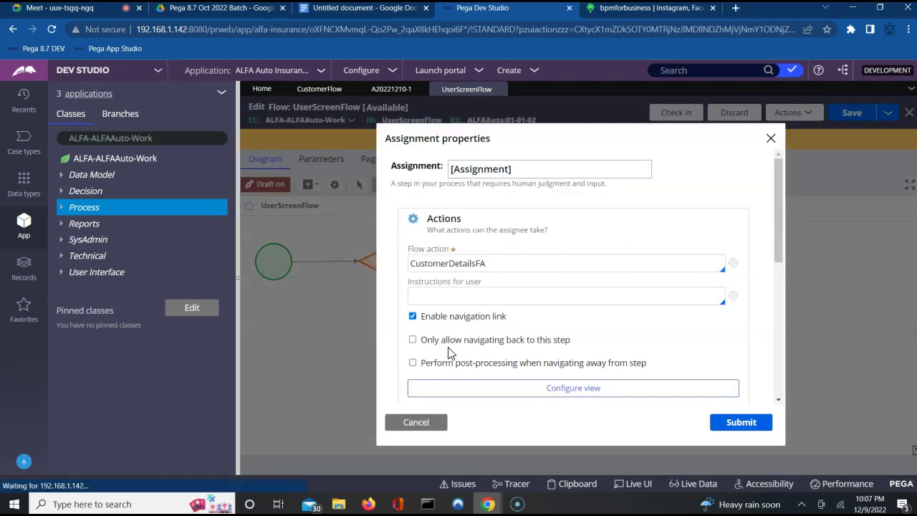
triple_click(495, 167)
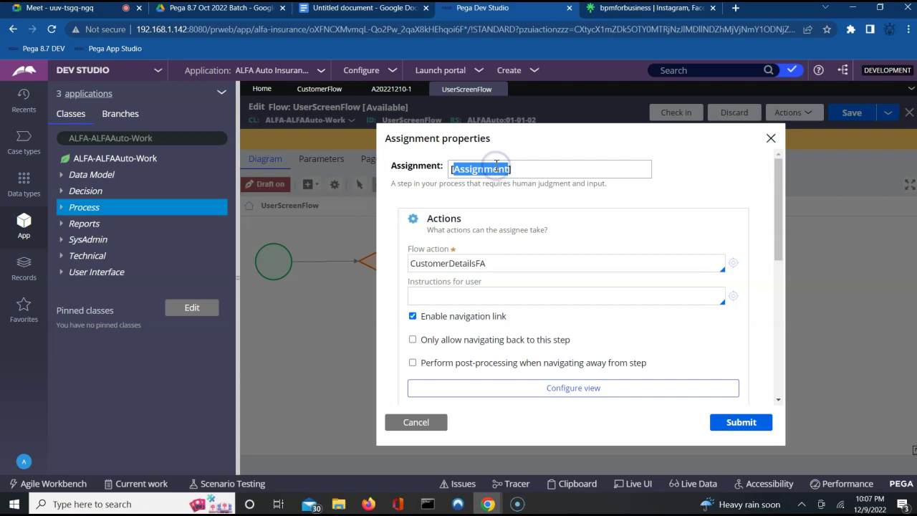
type("Cust Details FA")
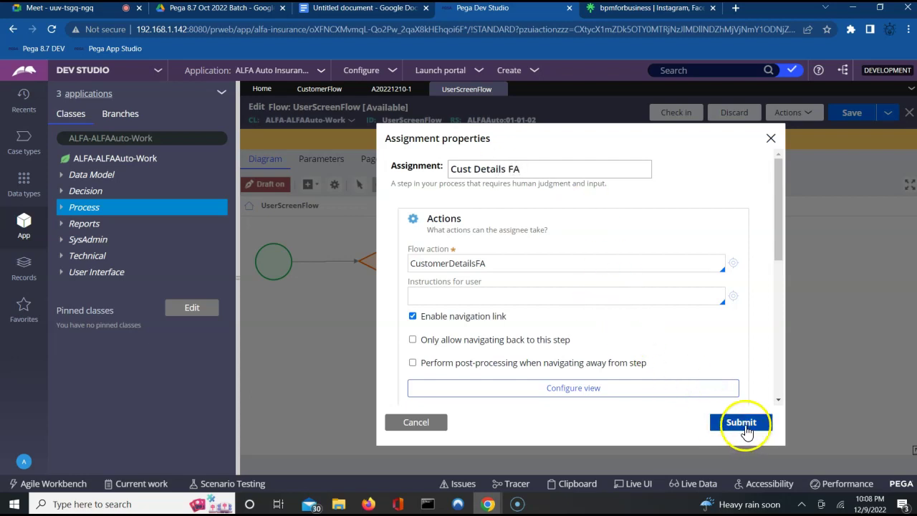
left_click(744, 423)
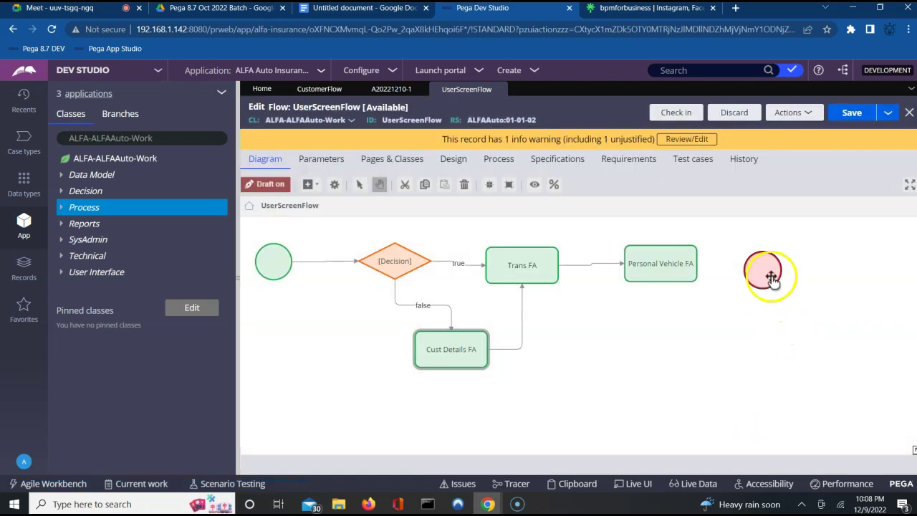
Step: Nudge the end circle and draw a connector from Personal Vehicle FA onto it
left_click_drag(771, 277, 777, 265)
left_click(693, 263)
left_click_drag(696, 264, 754, 264)
left_click(728, 340)
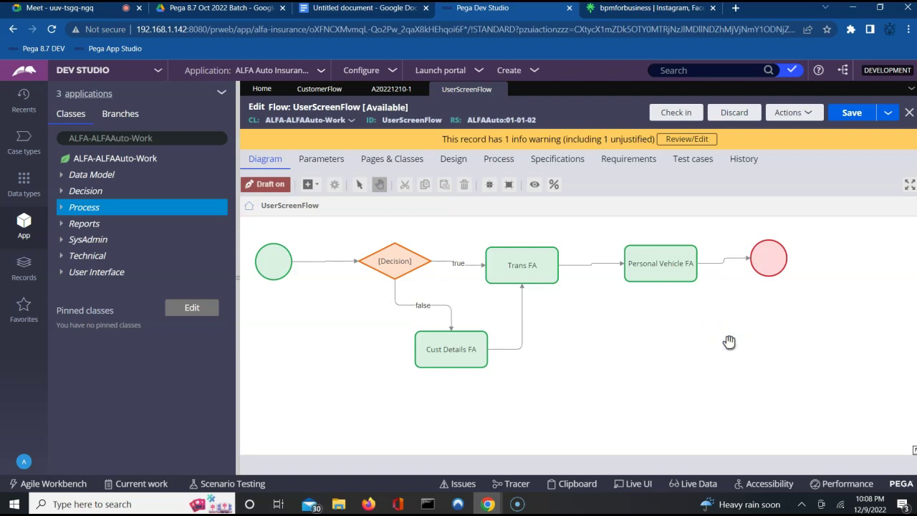
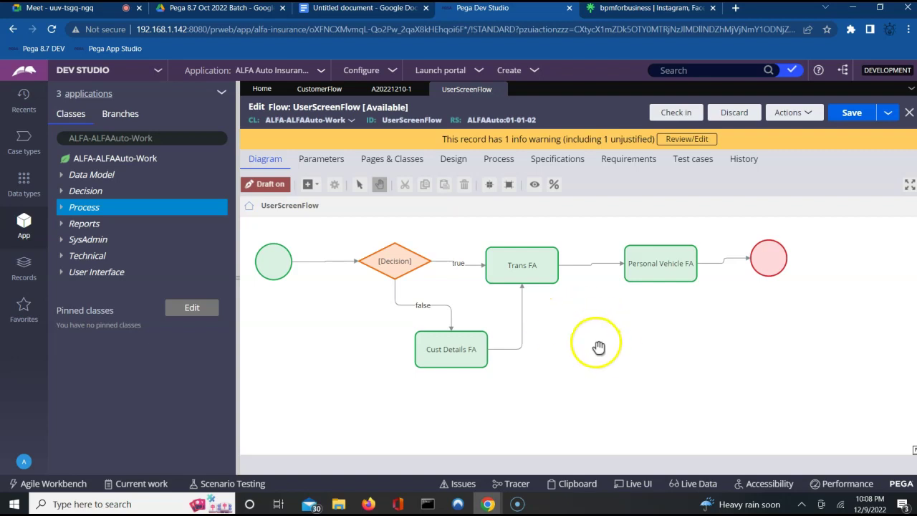
Step: Set the UserScreenFlow start shape's Route to option to Custom
left_click(272, 279)
double_click(272, 278)
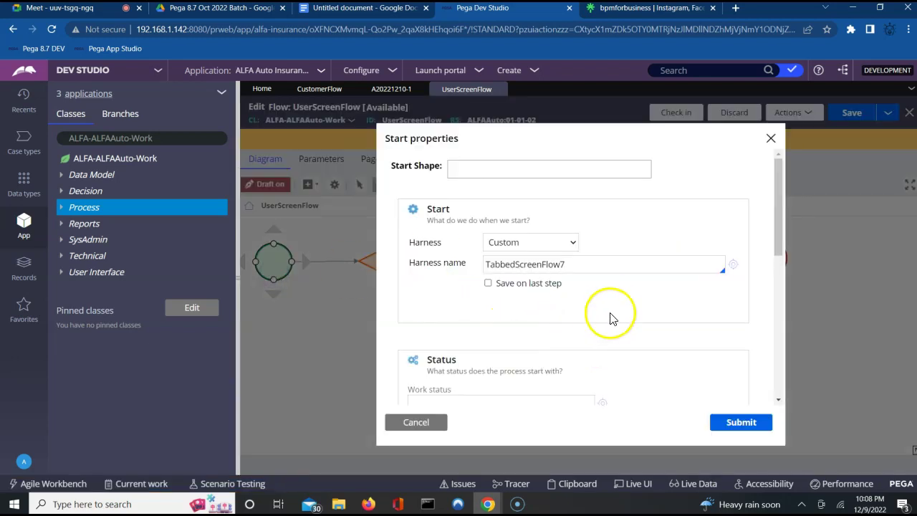
scroll(612, 312, "down", 3)
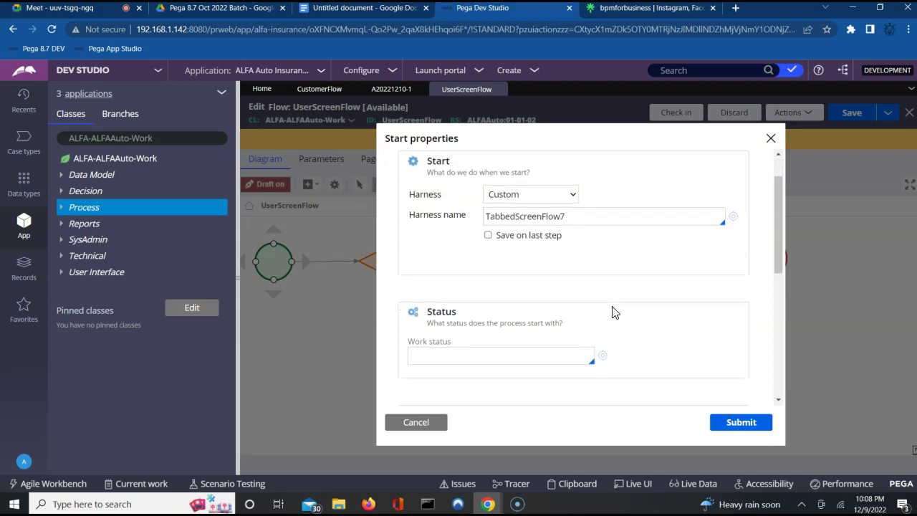
scroll(612, 312, "down", 1)
left_click(523, 293)
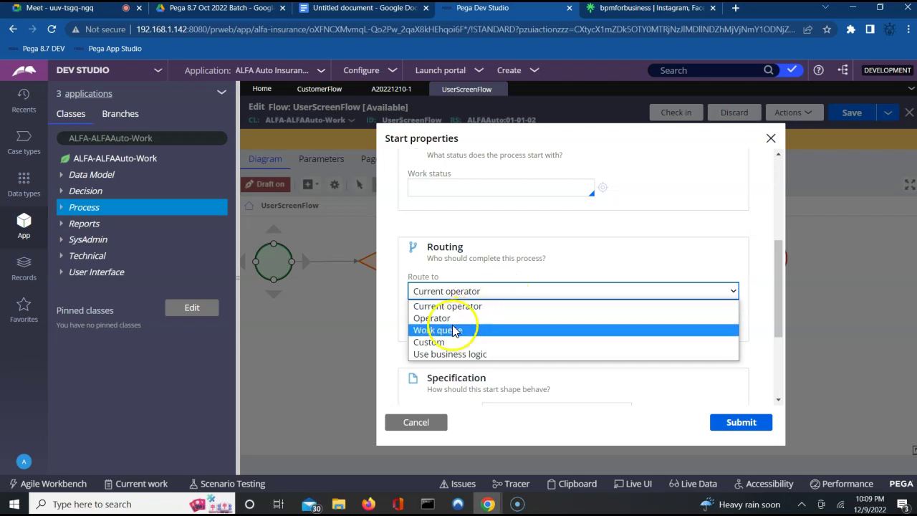
left_click(442, 353)
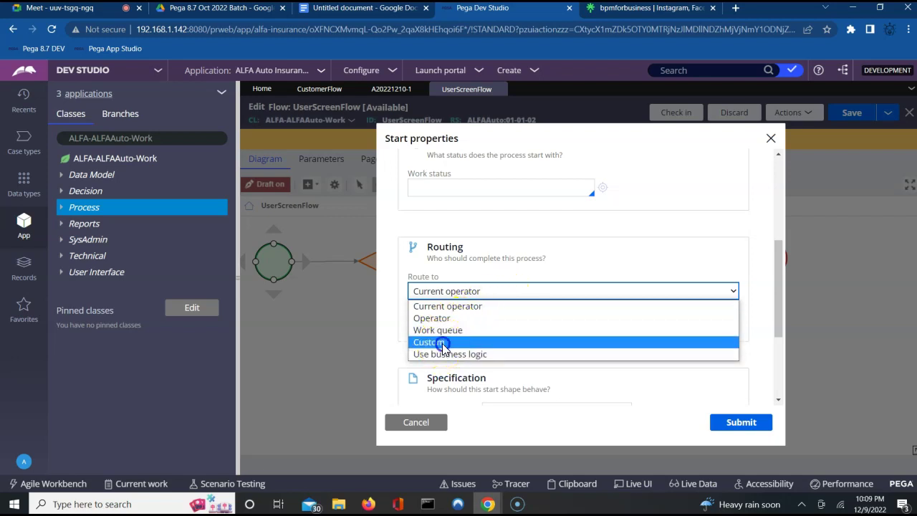
left_click(437, 342)
Step: Browse the router activity suggestions in the Router field
left_click(449, 358)
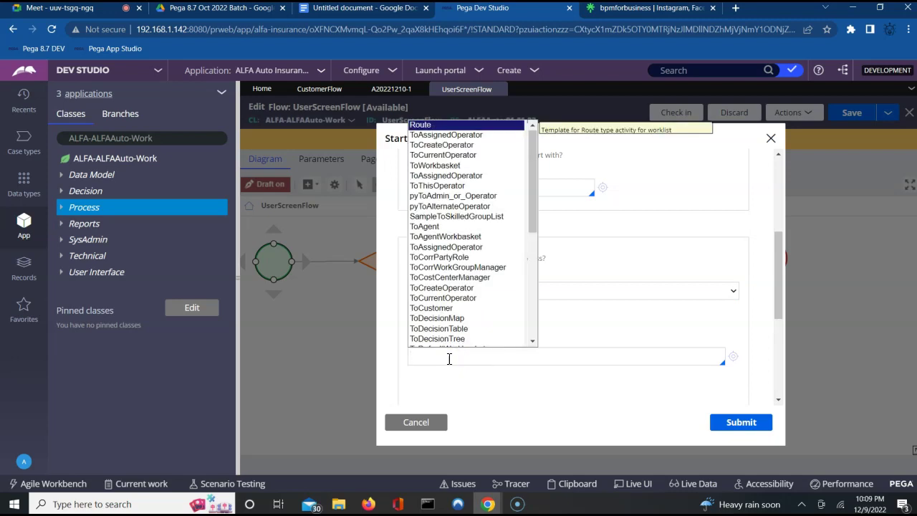
key("Down")
key("Down")
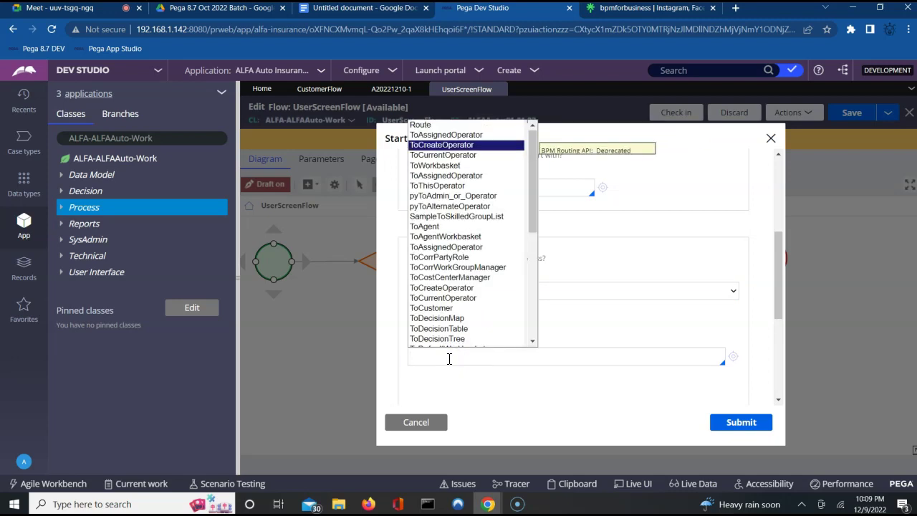
key("Down")
key("Down")
key("Down")
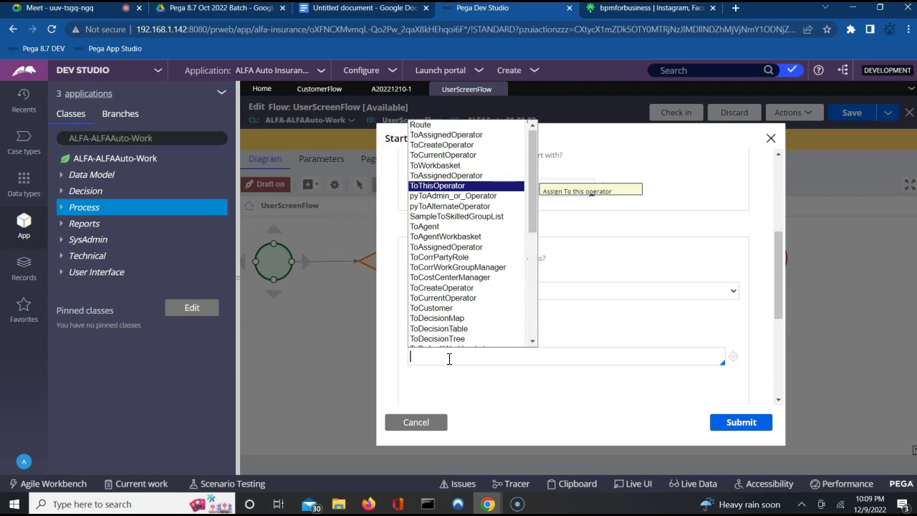
key("Down")
key("Down")
key("Down")
key("Down")
key("Down")
key("Down")
key("Down")
key("Down")
key("Down")
key("Down")
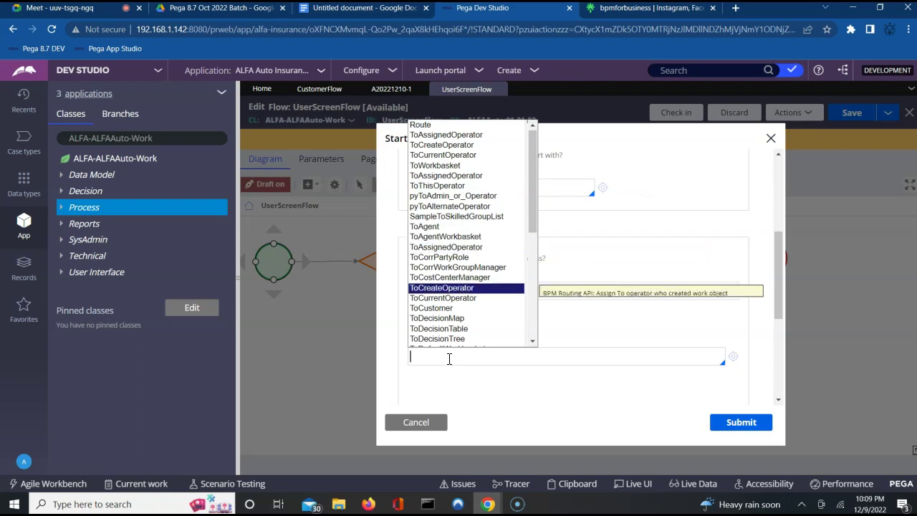
key("Down")
key("Down")
key("Down")
key("Down")
key("Down")
key("Down")
key("Down")
key("Down")
key("Down")
key("Down")
key("Down")
key("Down")
key("Down")
key("Down")
key("Down")
key("Down")
key("Down")
key("Down")
key("Down")
key("Down")
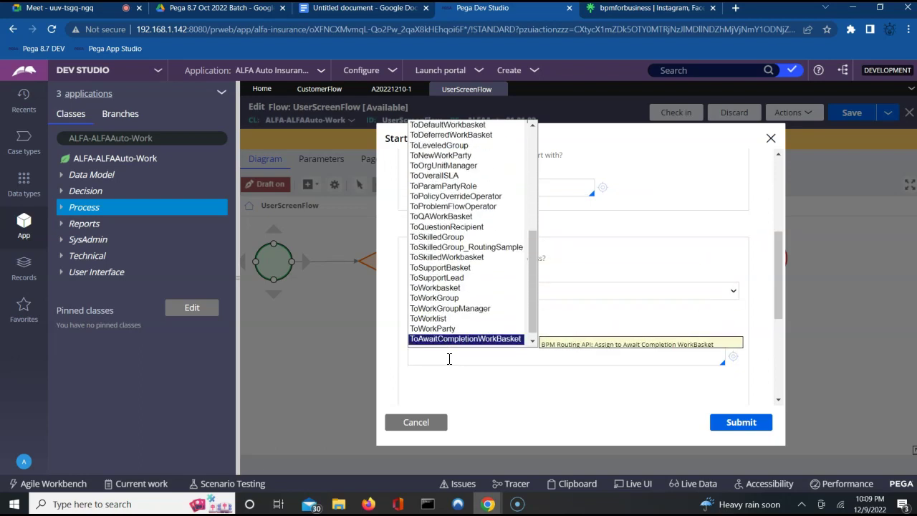
key("Up")
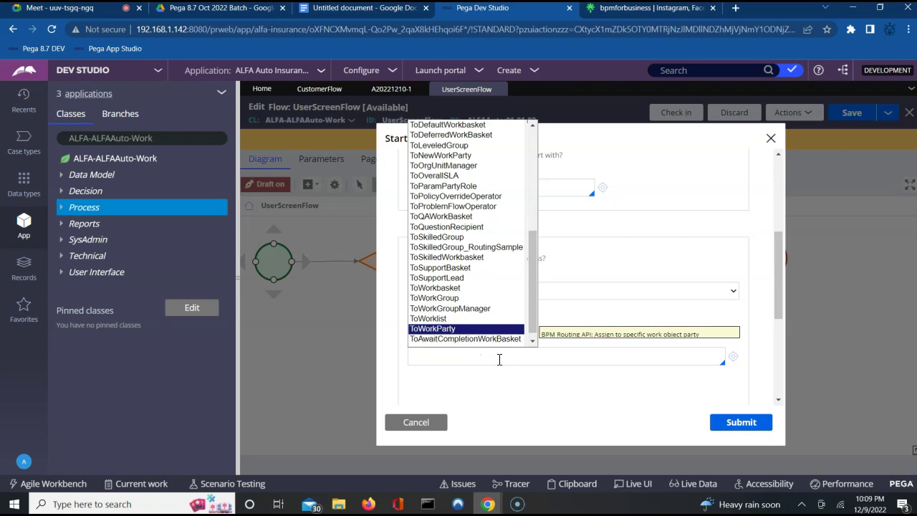
Step: Use the ToWorklist router with the user operator as its Operator parameter, and submit
left_click(430, 320)
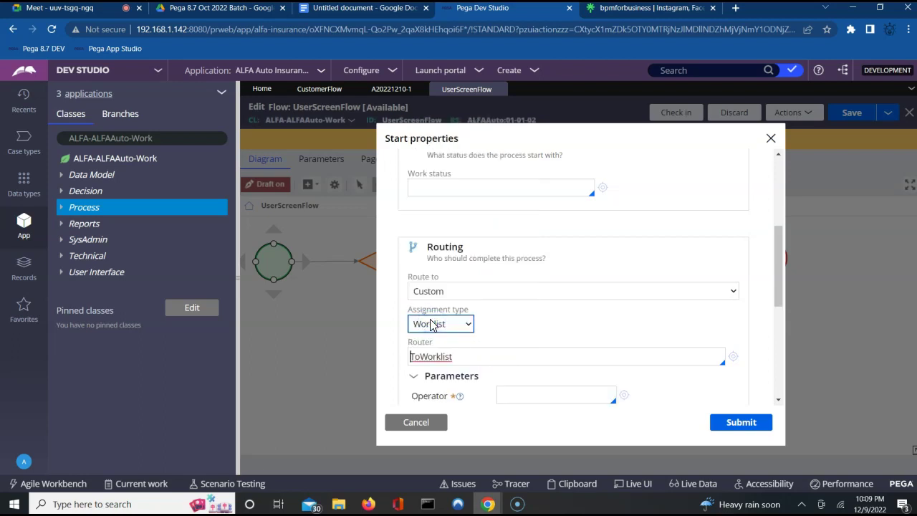
left_click(513, 394)
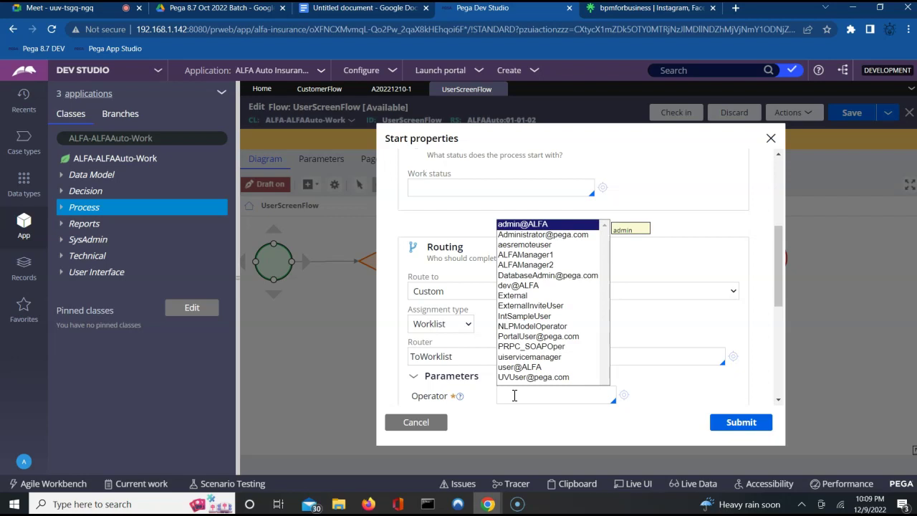
key("Down")
key("Down")
key("Down")
key("Down")
key("Down")
key("Down")
key("Down")
key("Down")
key("Down")
key("Down")
key("Down")
key("Down")
key("Down")
key("Down")
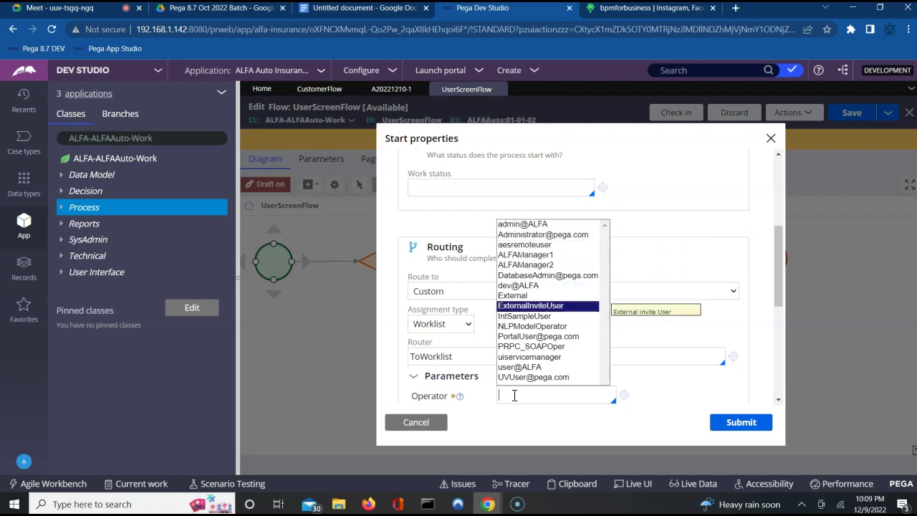
key("Return")
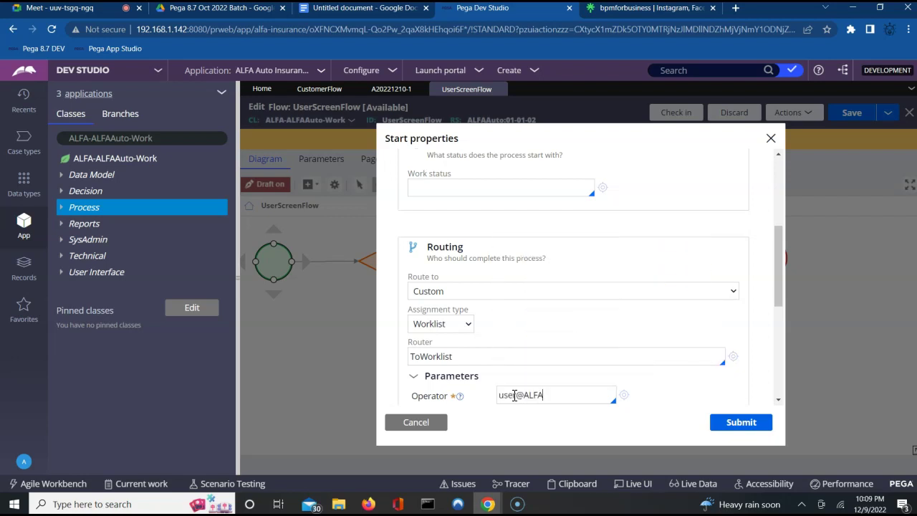
left_click(741, 424)
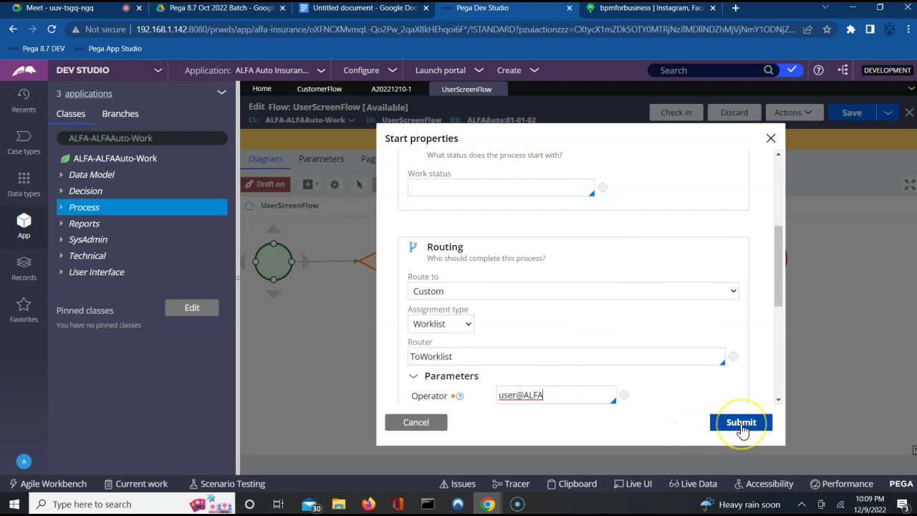
left_click(778, 399)
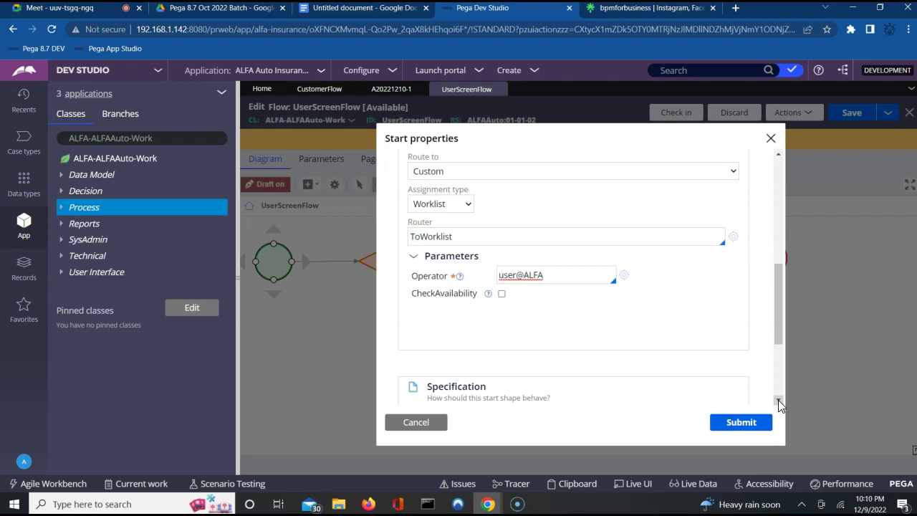
left_click(743, 432)
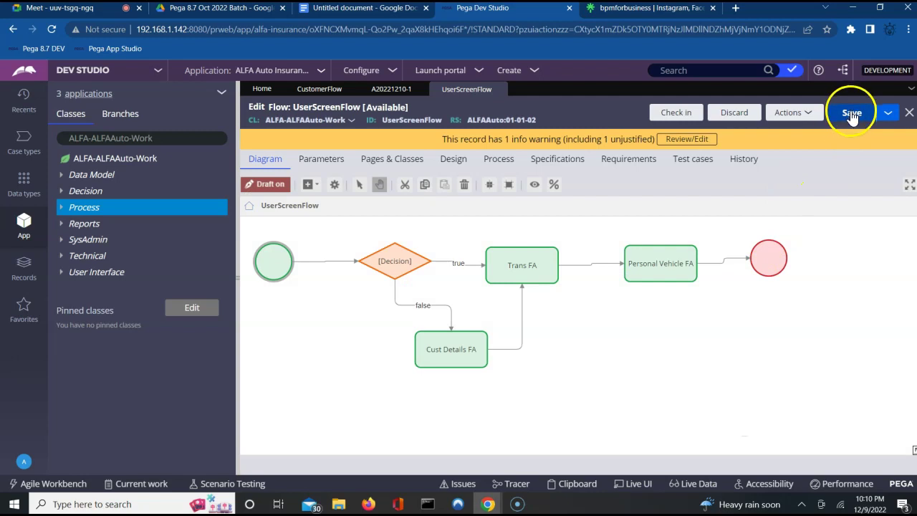
Step: Save the UserScreenFlow changes
left_click(851, 115)
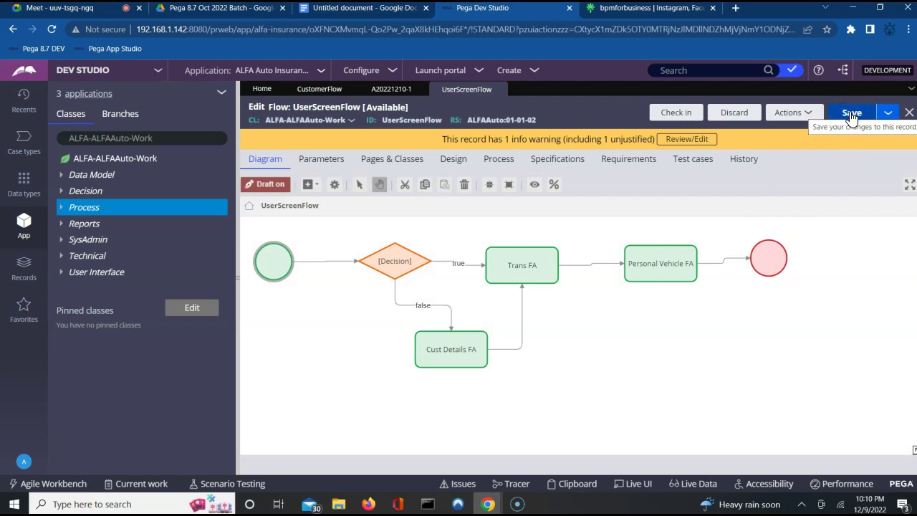
left_click(850, 115)
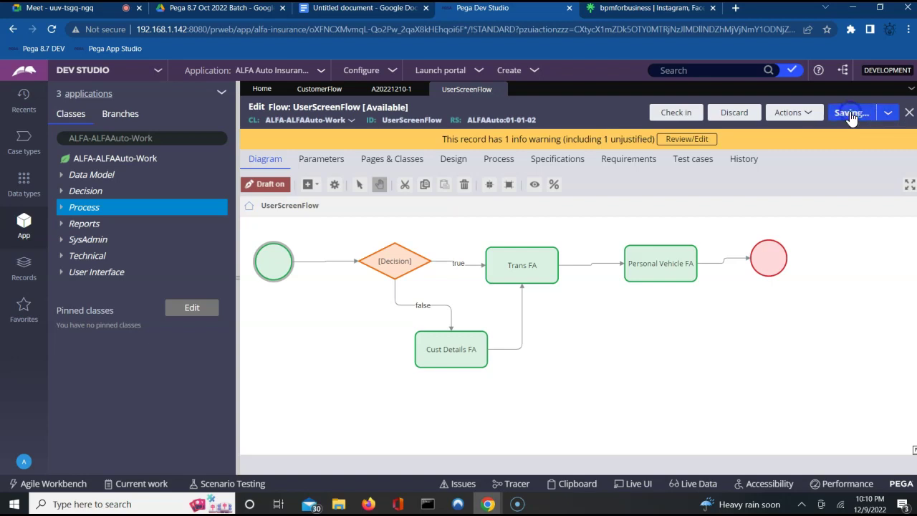
left_click(320, 88)
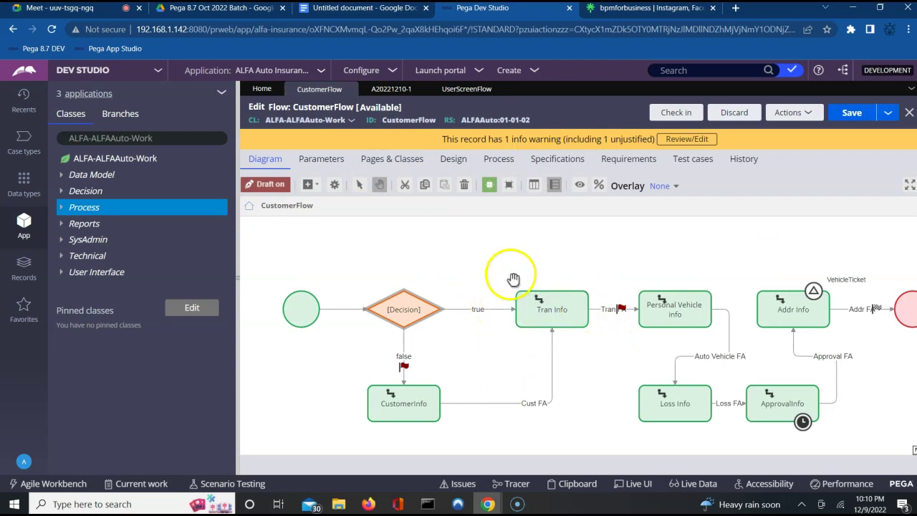
Step: Check in CustomerFlow with the comment 'wip'
left_click(635, 251)
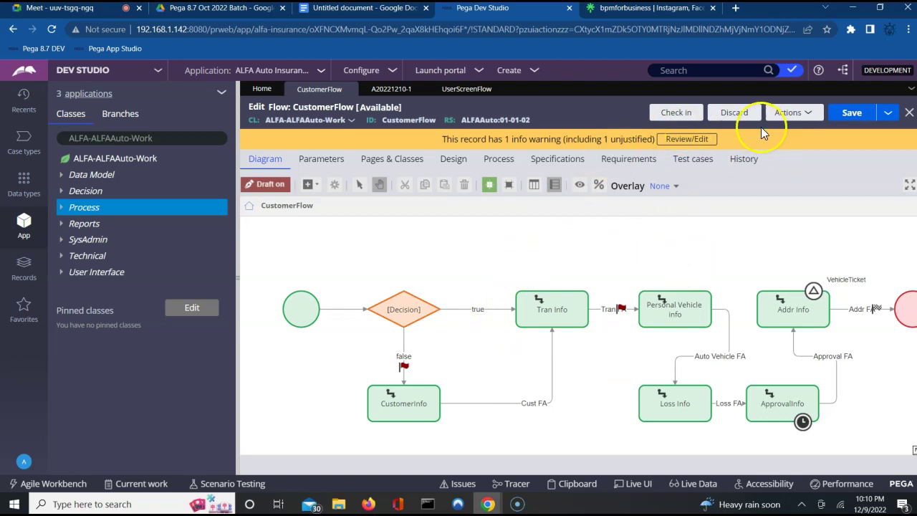
left_click(673, 117)
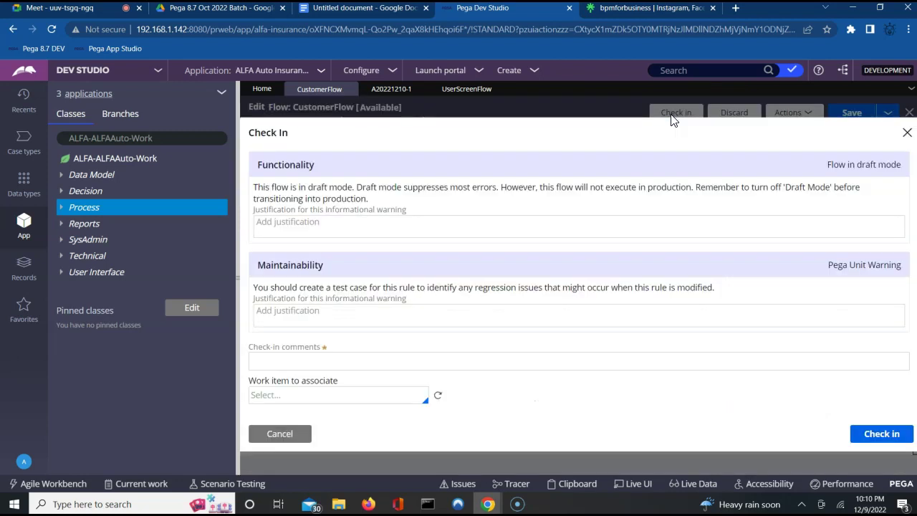
left_click(374, 356)
type("wip")
key("Return")
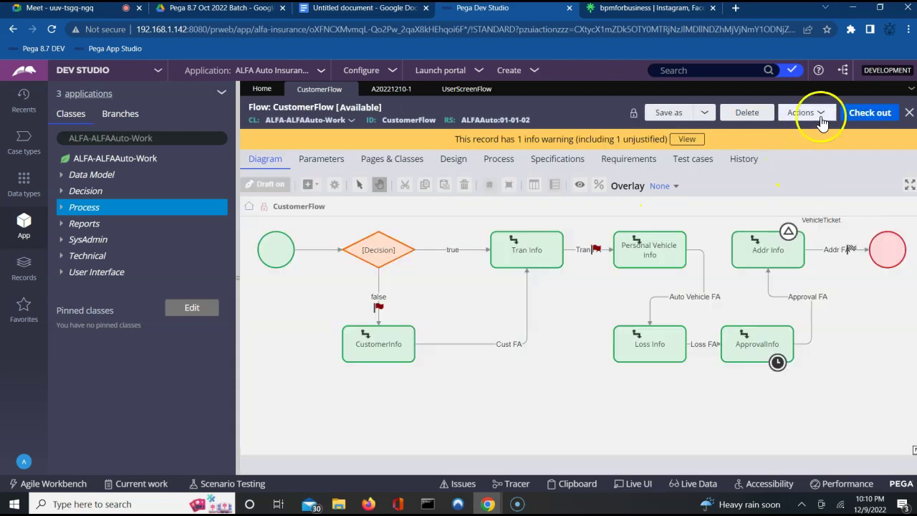
Step: Save CustomerFlow as a new flow labelled CustomerFlow2 and open it
left_click(669, 119)
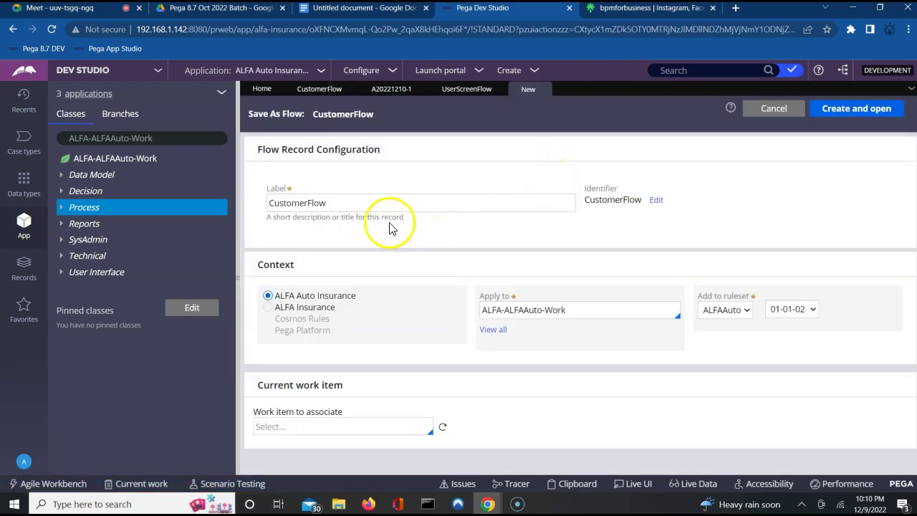
left_click(353, 203)
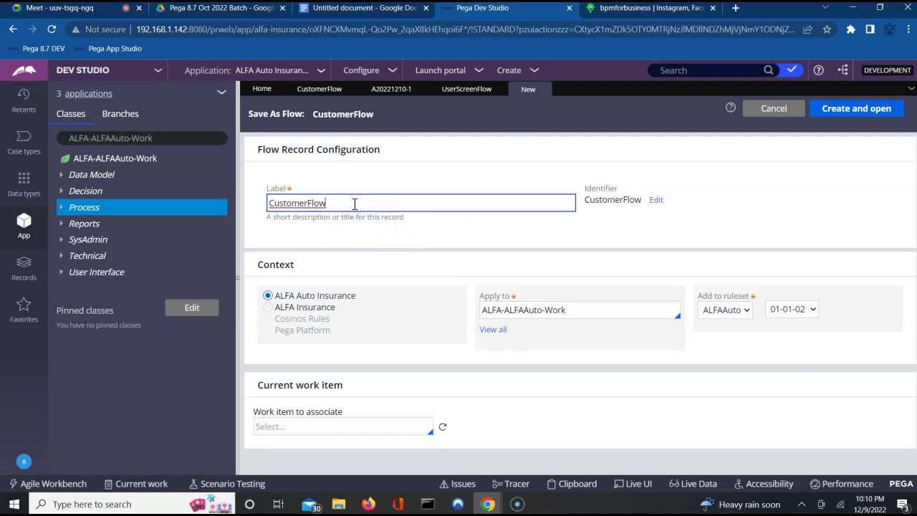
type("2")
left_click(829, 108)
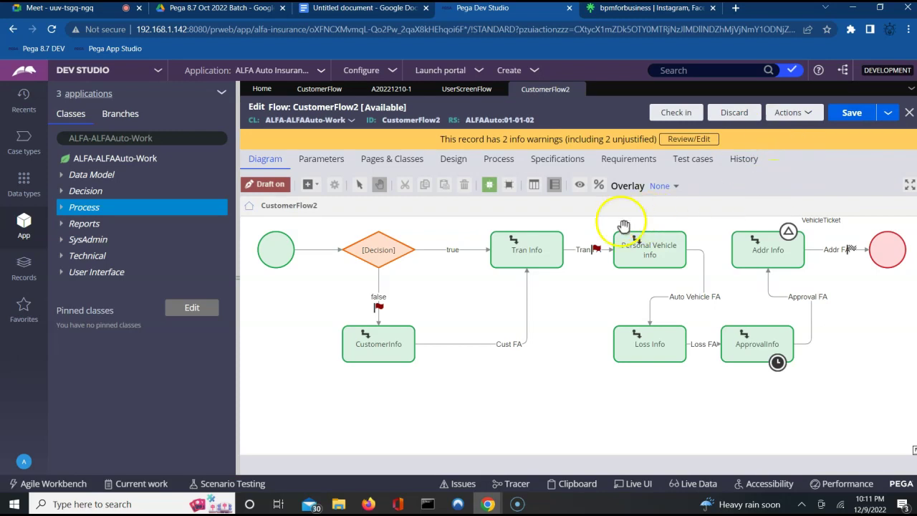
Step: Delete the Decision shape, its true connector, and the Tran Info and CustomerInfo shapes
left_click(390, 253)
key("Delete")
left_click(428, 249)
key("Delete")
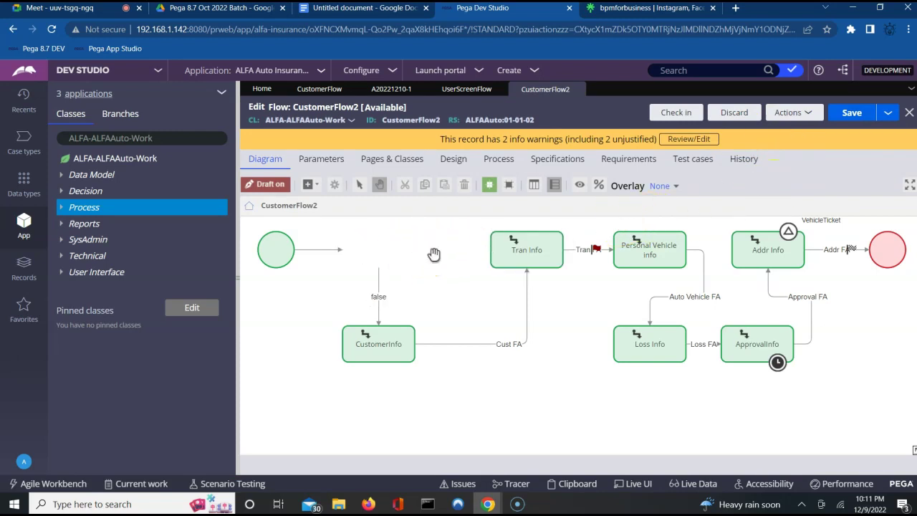
left_click(505, 250)
key("Delete")
left_click(387, 329)
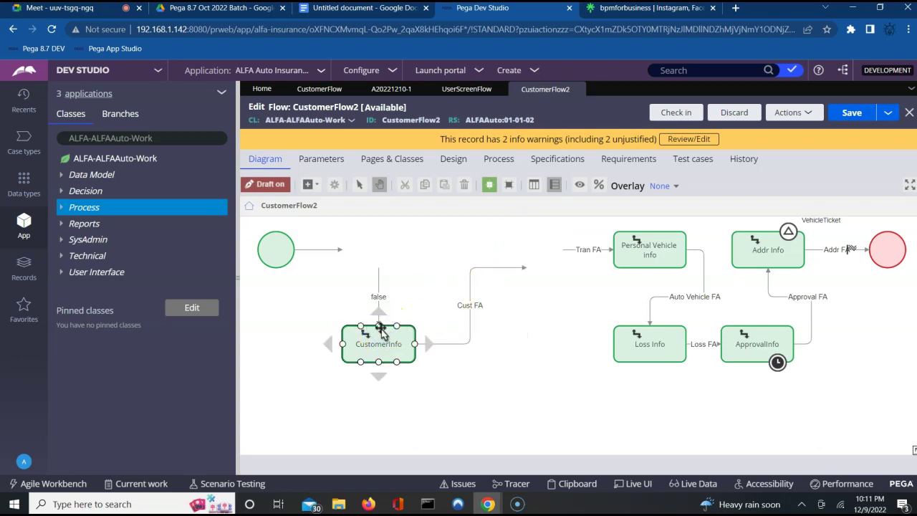
key("Delete")
Step: Delete the false, Cust FA, Tran FA and Auto Vehicle FA connectors and the Personal Vehicle info shape
left_click(377, 301)
key("Delete")
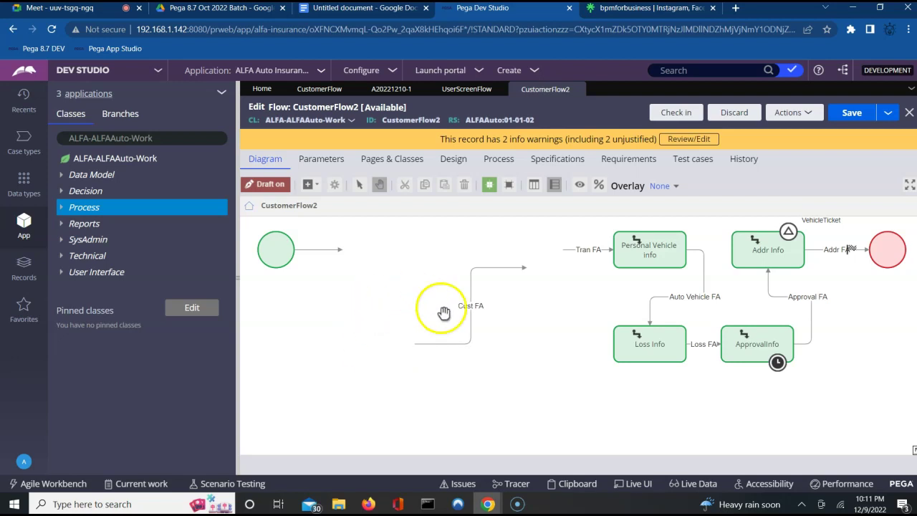
left_click(471, 311)
key("Delete")
left_click(572, 249)
key("Delete")
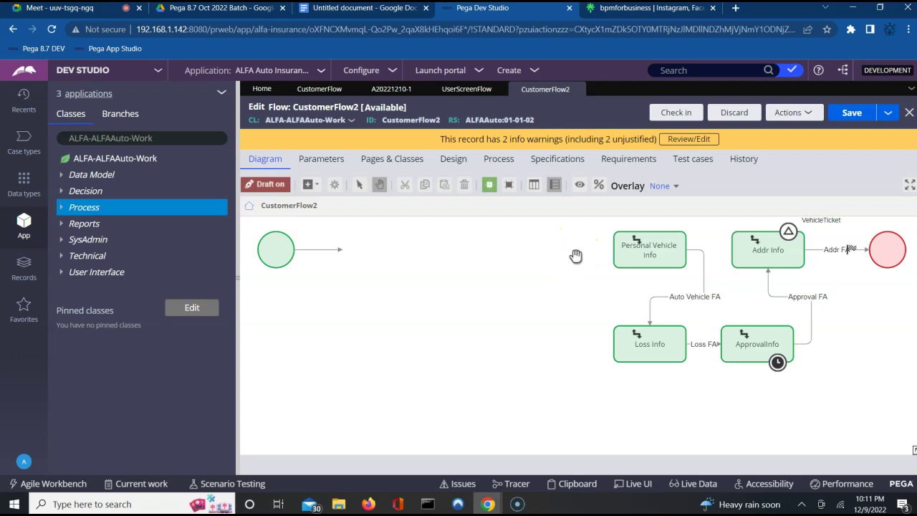
left_click(665, 242)
key("Delete")
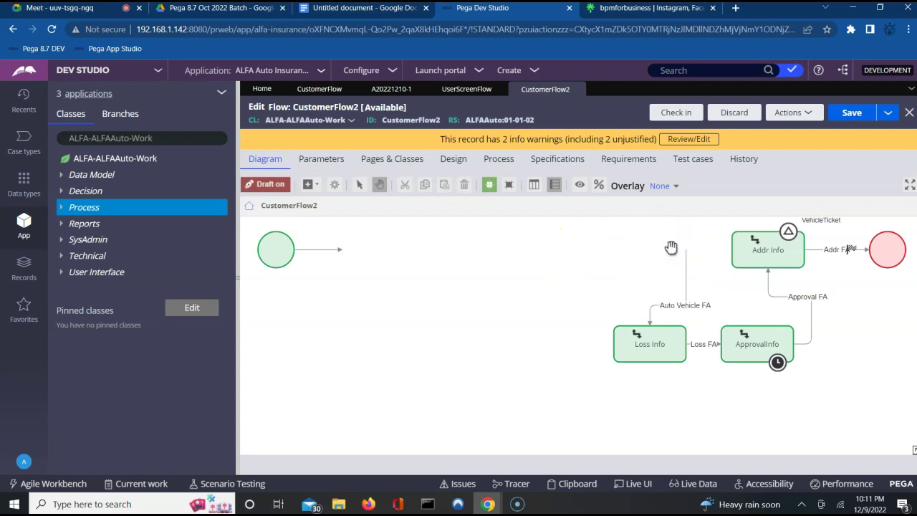
left_click(687, 277)
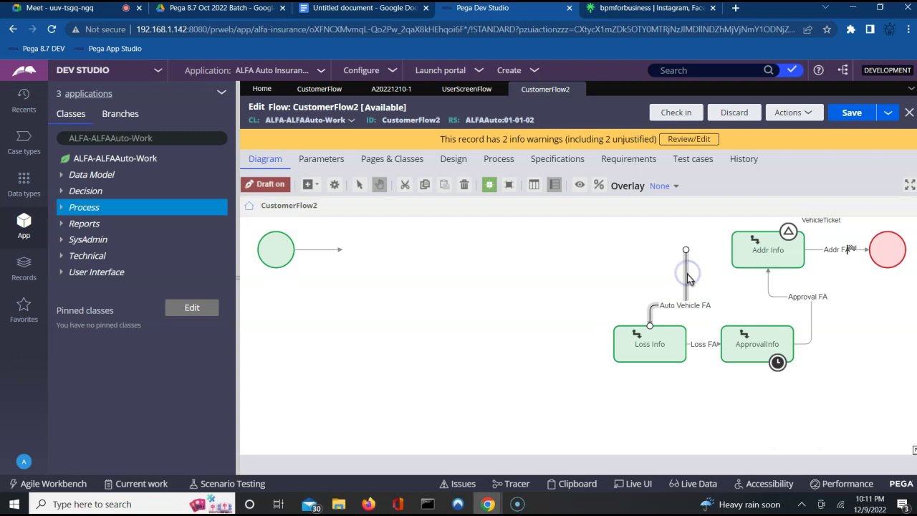
key("Delete")
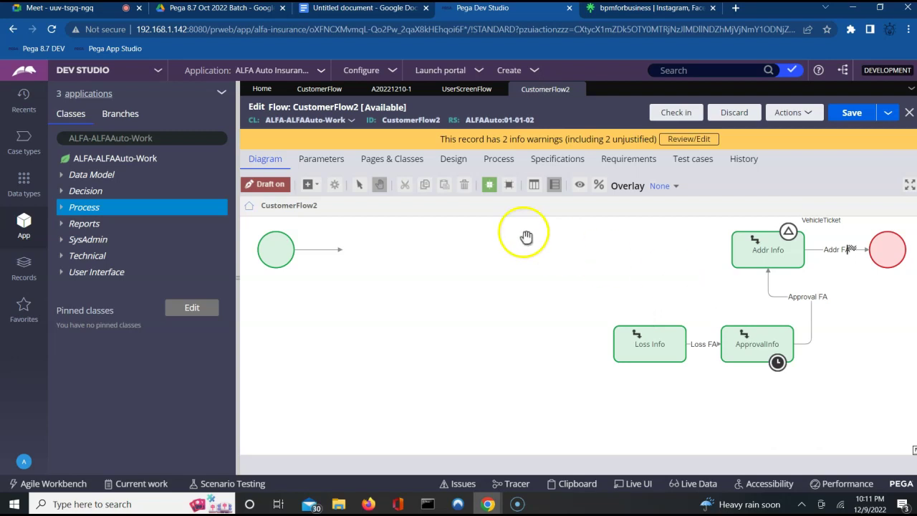
Step: Insert a Subprocess shape directly after Start in CustomerFlow2 and open its properties
left_click(315, 186)
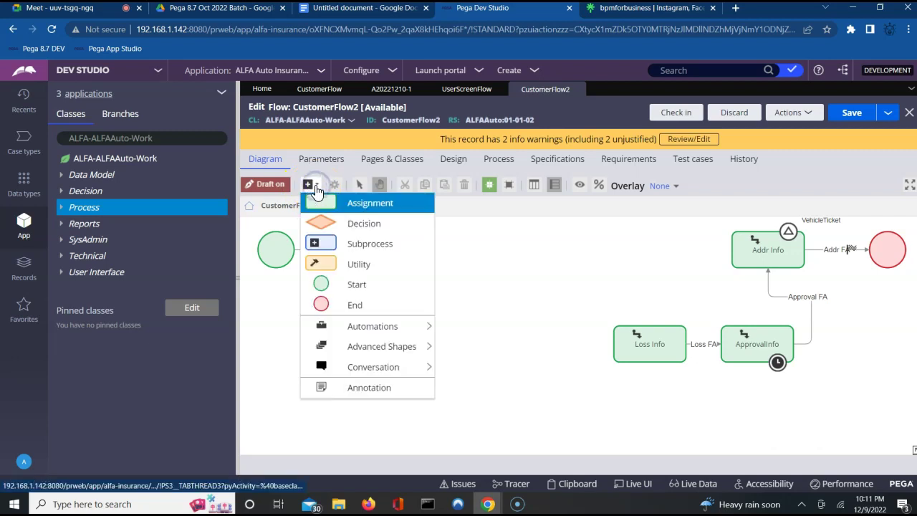
left_click(344, 243)
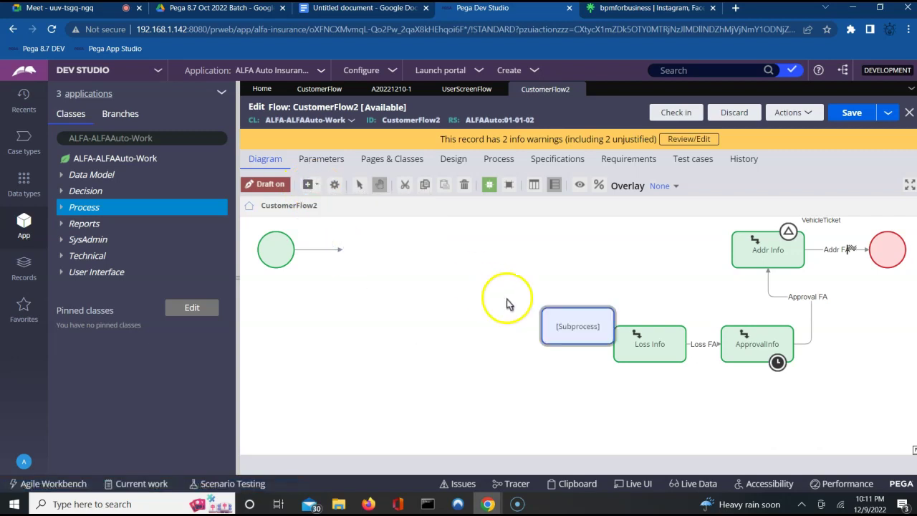
left_click_drag(552, 323, 365, 251)
right_click(365, 251)
left_click(302, 319)
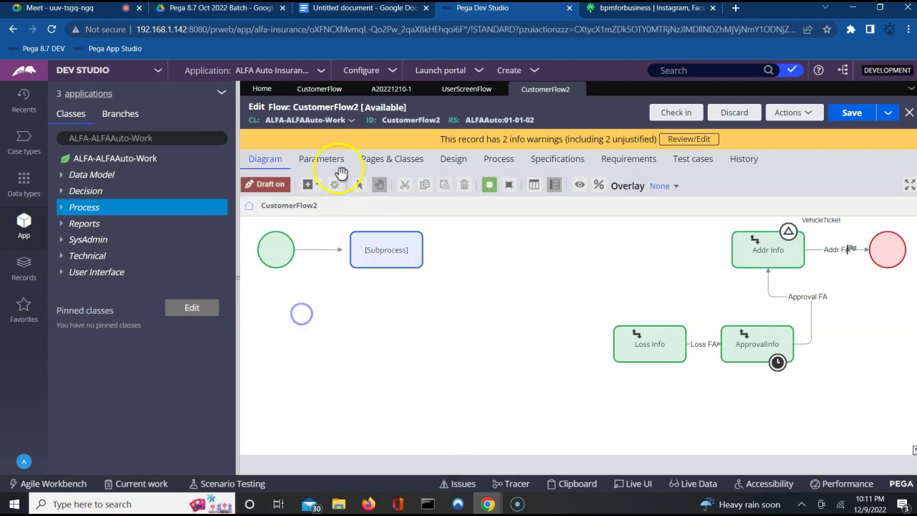
left_click(312, 185)
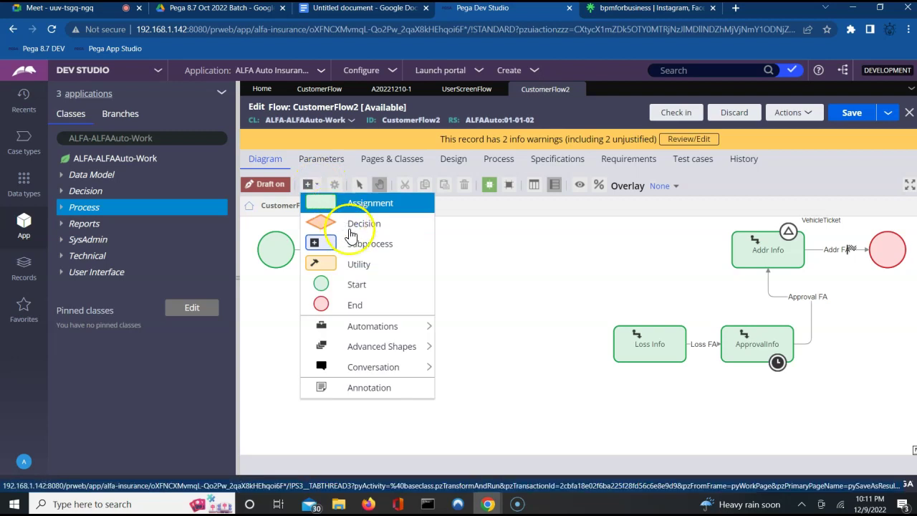
left_click(362, 247)
left_click(473, 264)
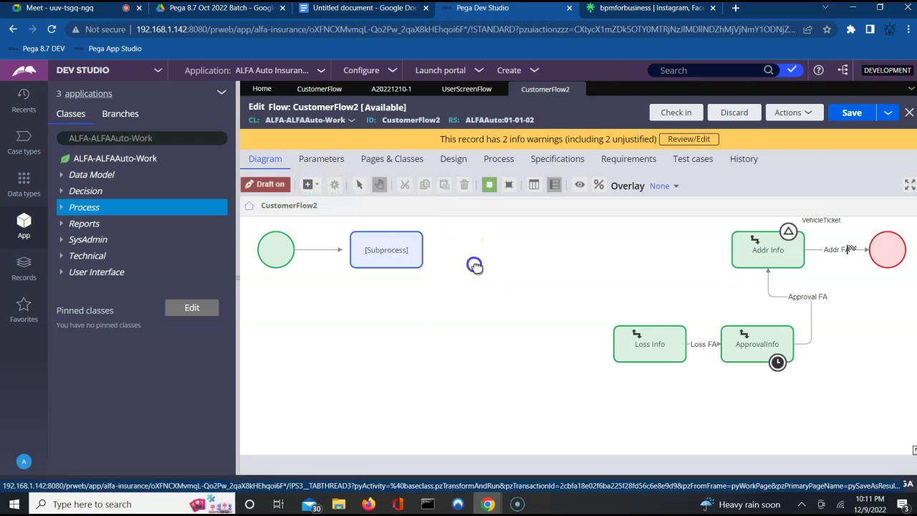
left_click(383, 256)
double_click(379, 261)
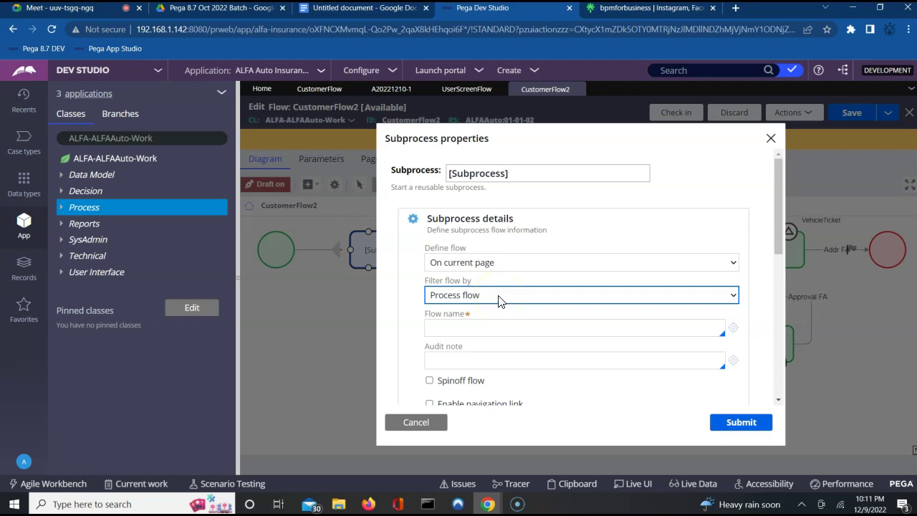
Step: Filter flows by Screen flow, choose UserScreenFlow as the flow name, and submit
left_click(499, 301)
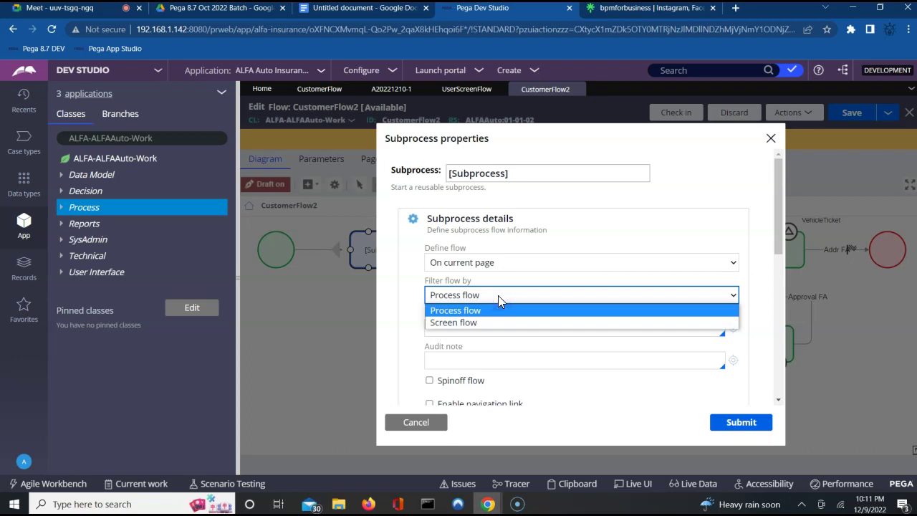
left_click(450, 323)
left_click(453, 326)
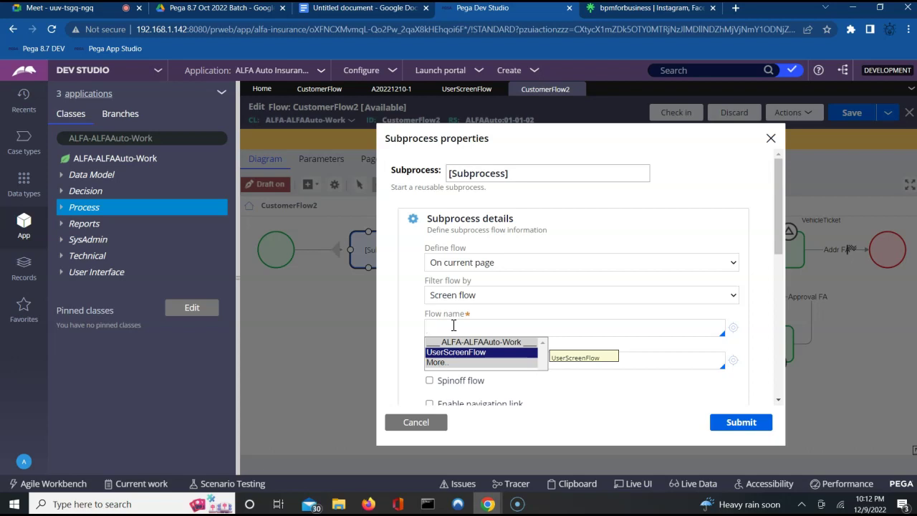
left_click(457, 352)
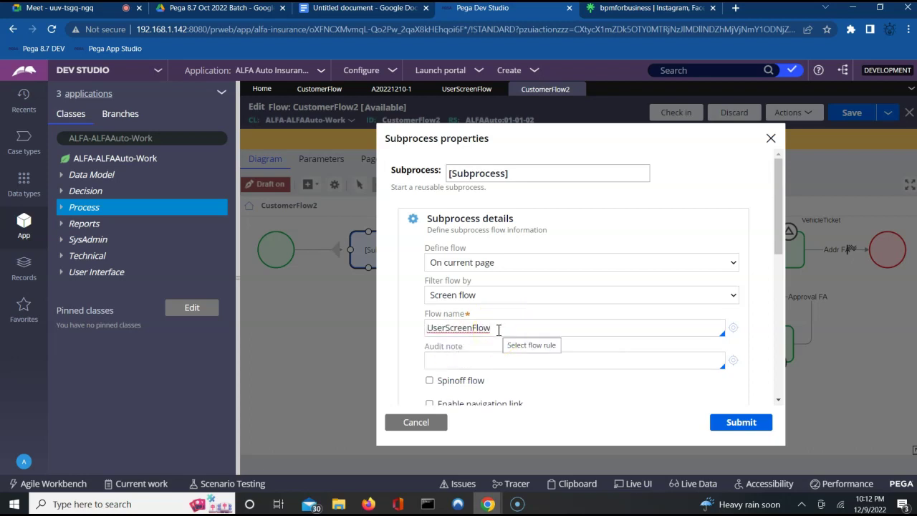
left_click(745, 423)
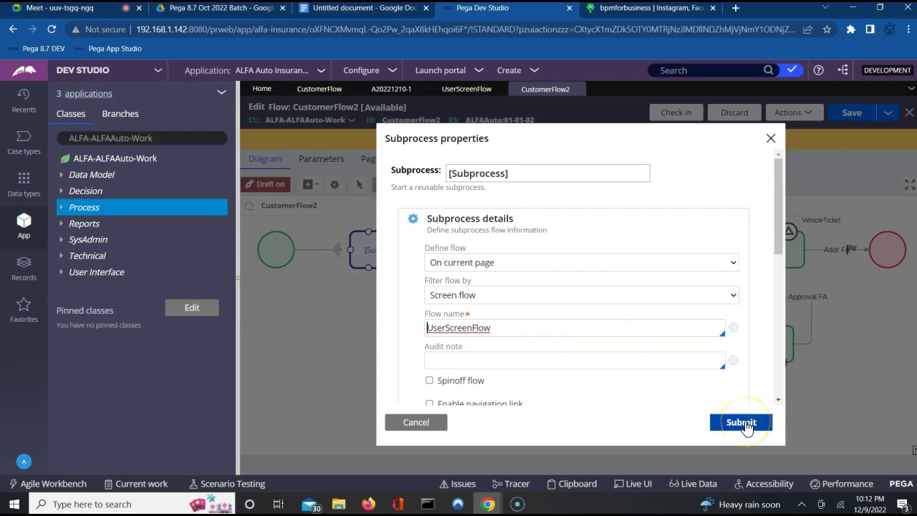
left_click(745, 423)
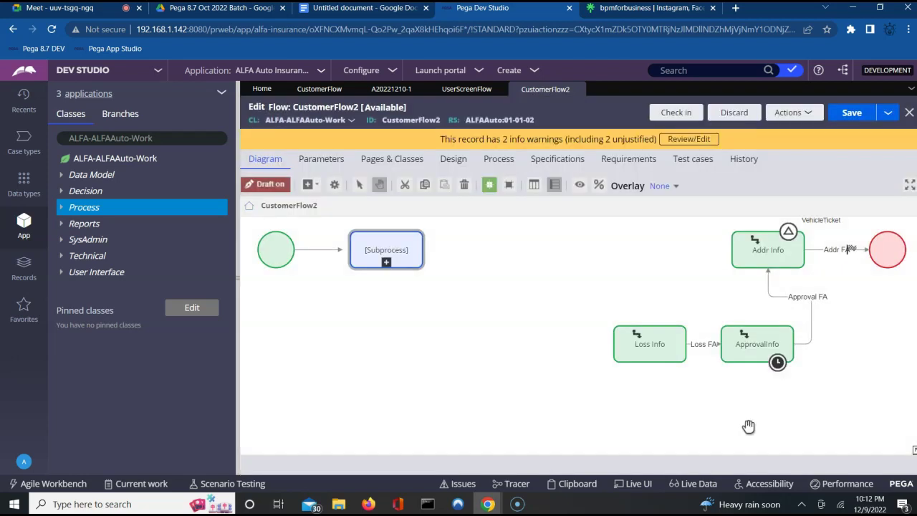
Step: Move Loss Info into the top row and connect the subprocess to it
left_click(318, 249)
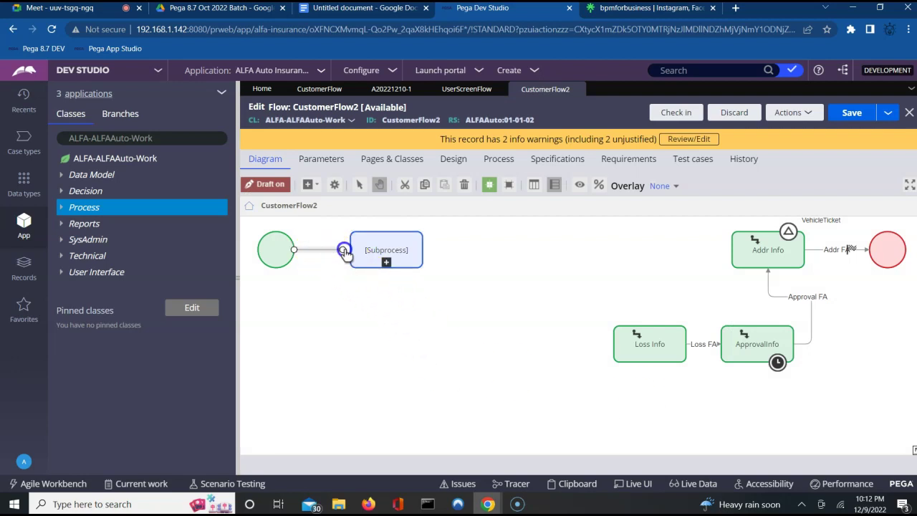
left_click(688, 343)
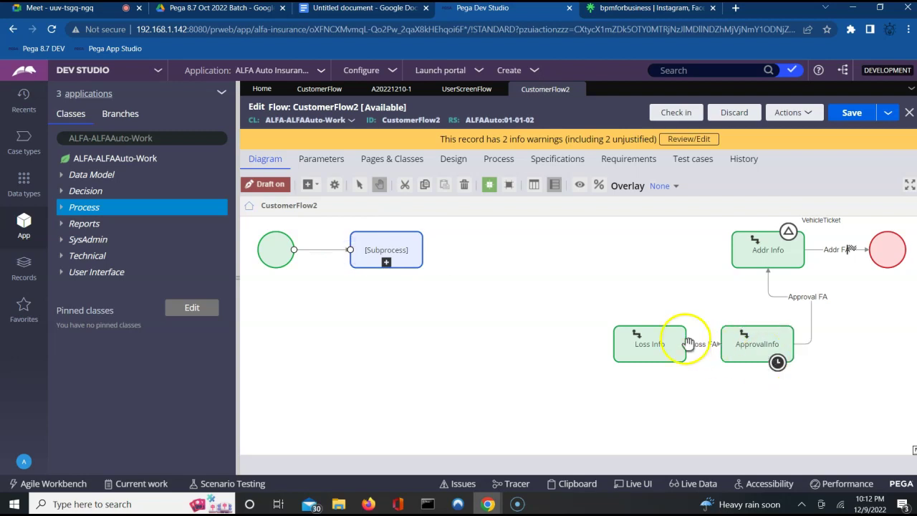
left_click_drag(648, 340, 534, 260)
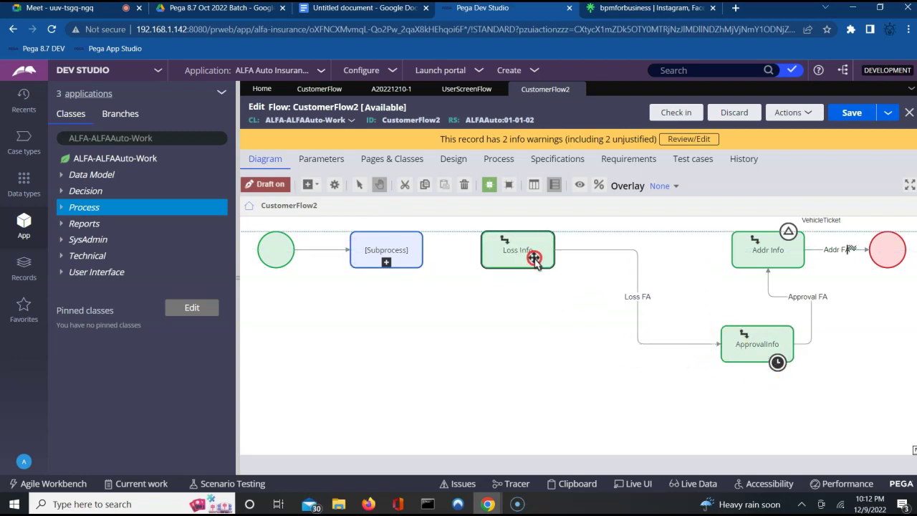
right_click(529, 254)
left_click(421, 250)
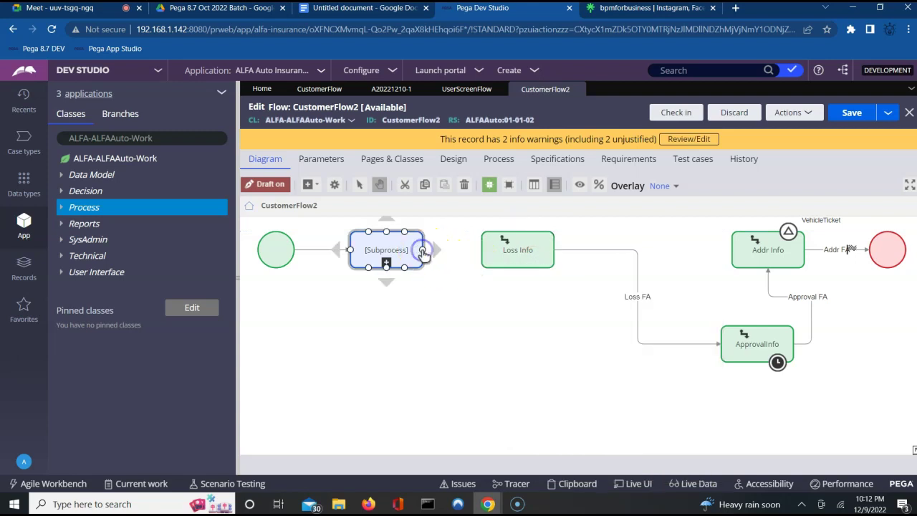
left_click_drag(422, 253, 466, 252)
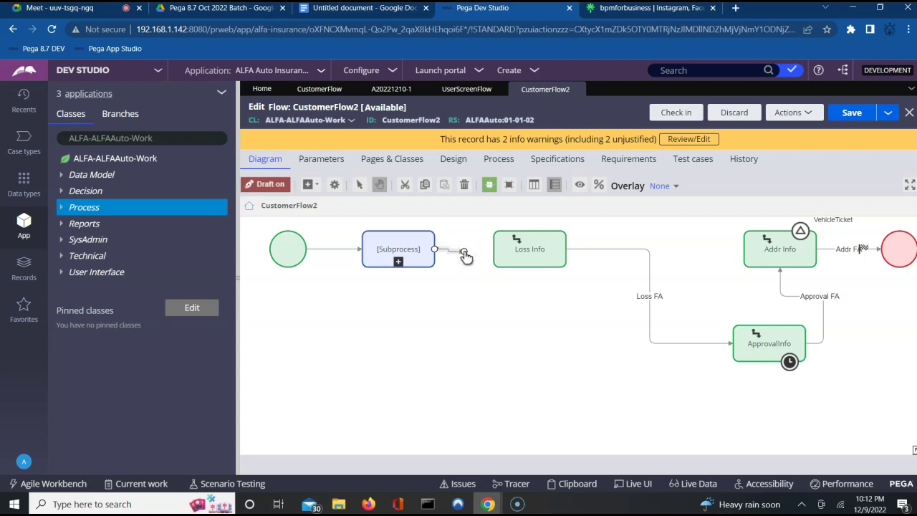
left_click_drag(465, 255, 496, 254)
Step: Move ApprovalInfo between Loss Info and Addr Info
left_click(750, 333)
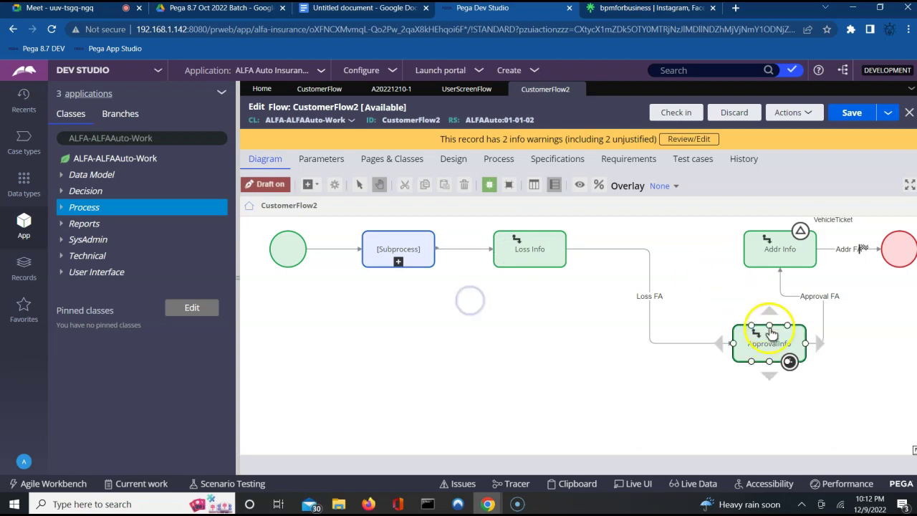
left_click_drag(750, 333, 634, 239)
left_click_drag(642, 332, 635, 389)
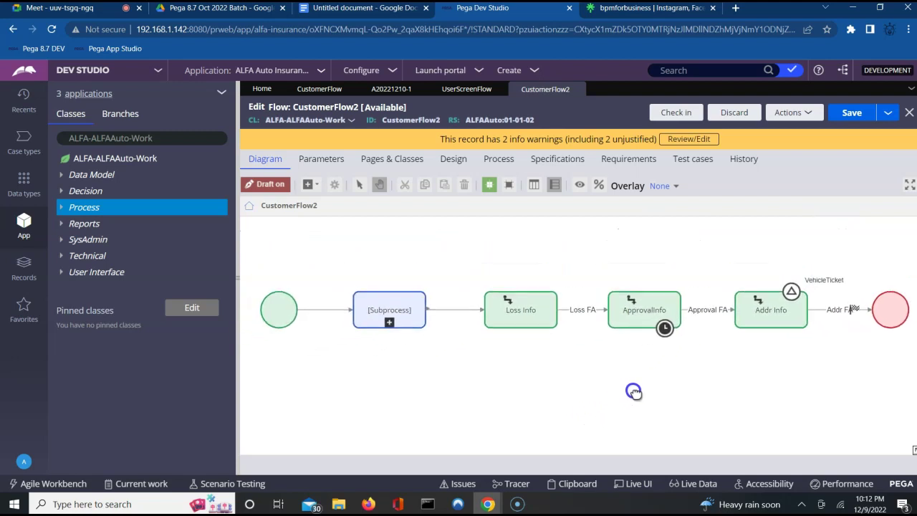
Step: Tighten the subprocess and Loss Info positions and redraw the connector between them
left_click(391, 331)
left_click_drag(390, 308, 379, 305)
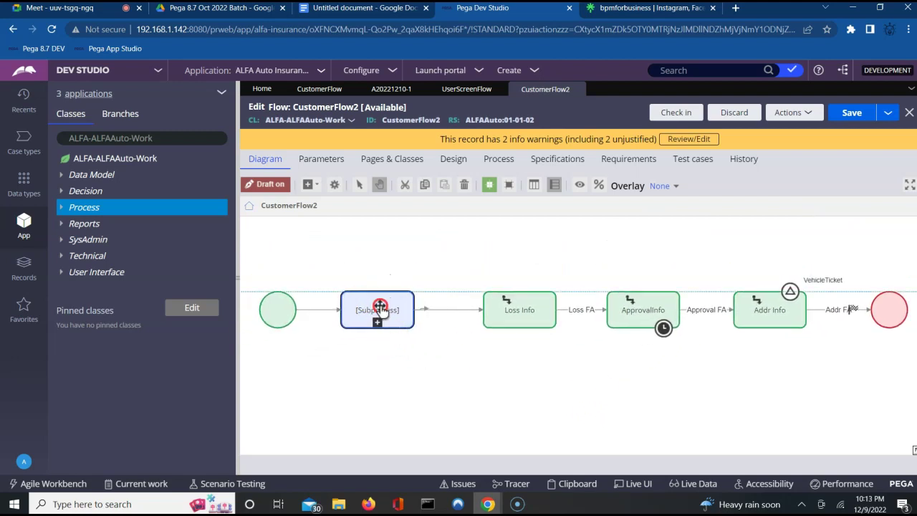
right_click(379, 305)
left_click(501, 313)
left_click_drag(501, 313, 481, 313)
left_click(423, 309)
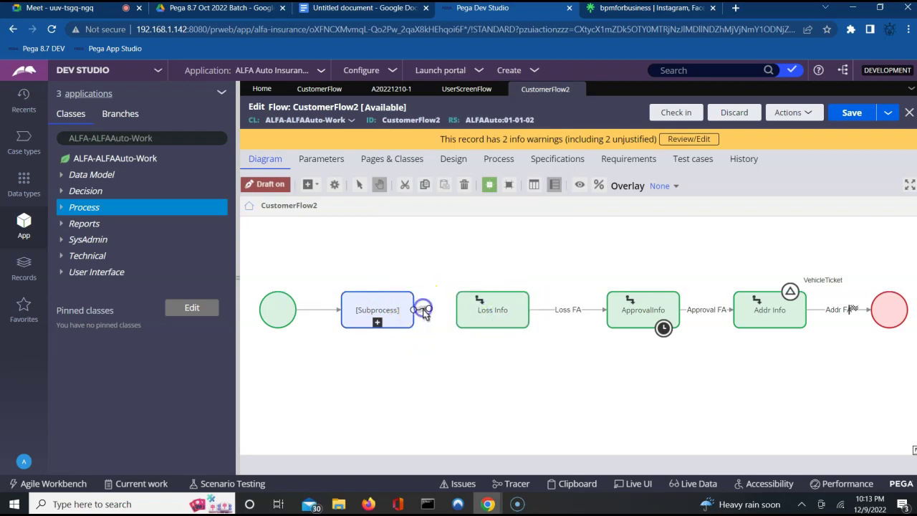
left_click(416, 314)
left_click_drag(414, 313, 459, 313)
left_click(454, 354)
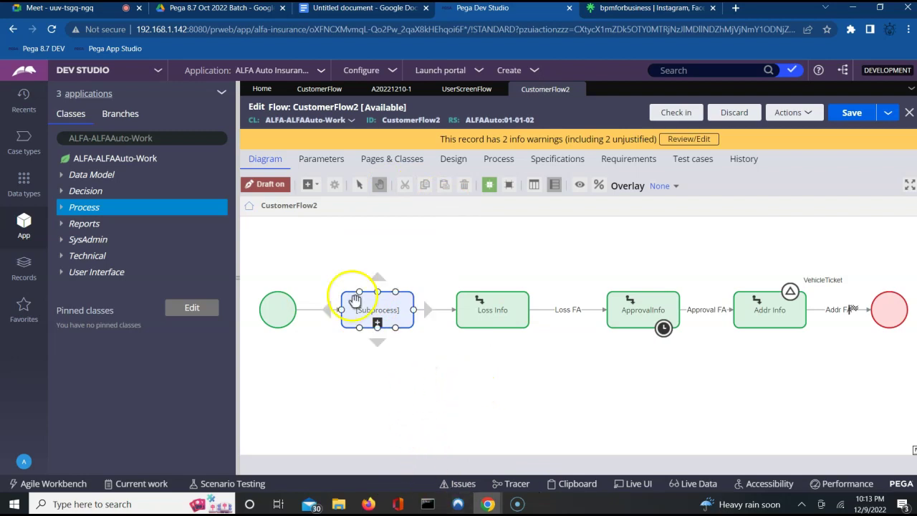
Step: Confirm the subprocess still uses Screen flow and UserScreenFlow, submit, and save CustomerFlow2
left_click(316, 186)
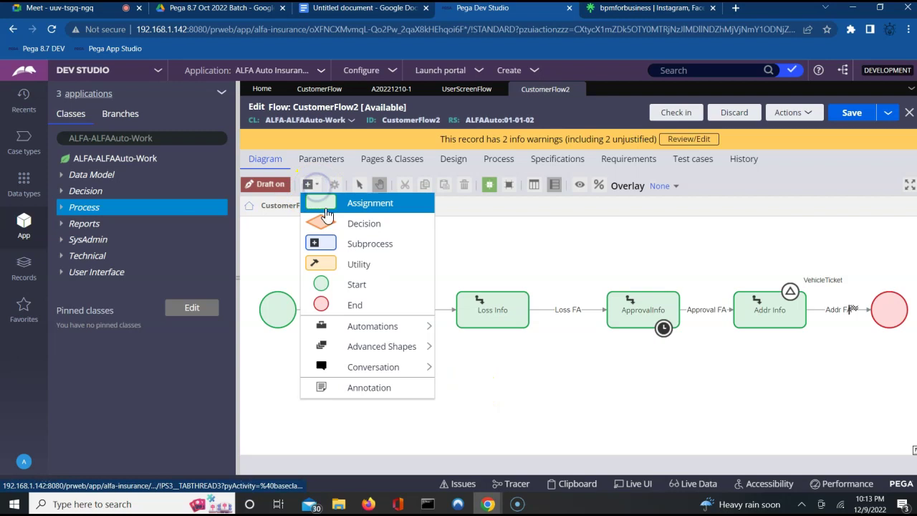
left_click(351, 244)
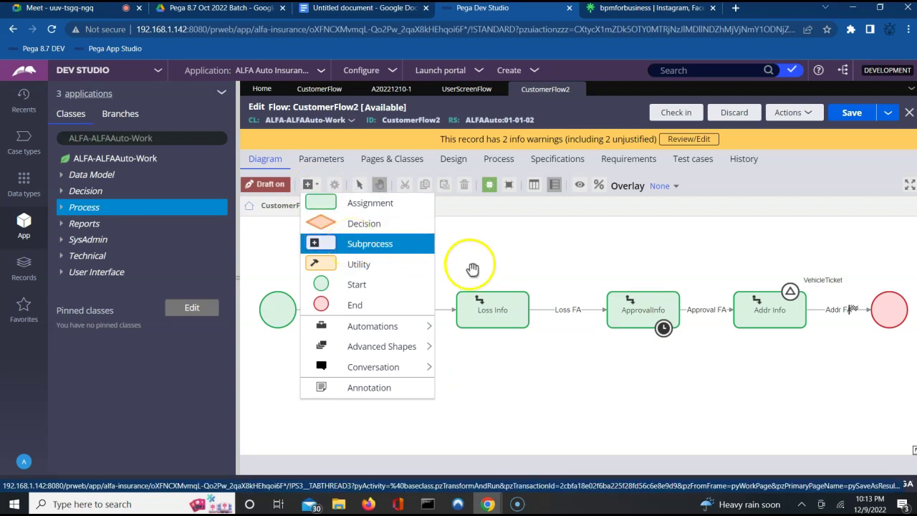
left_click(470, 265)
left_click(405, 304)
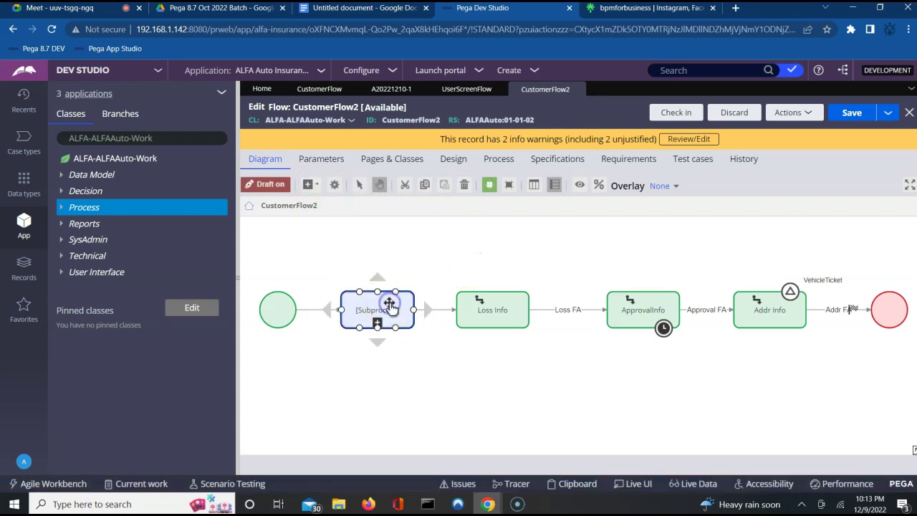
double_click(390, 308)
left_click(505, 299)
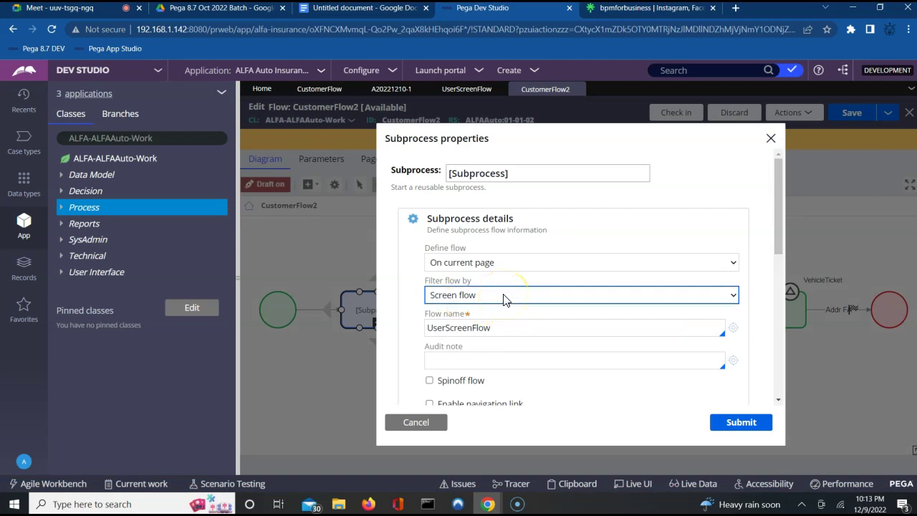
left_click(480, 330)
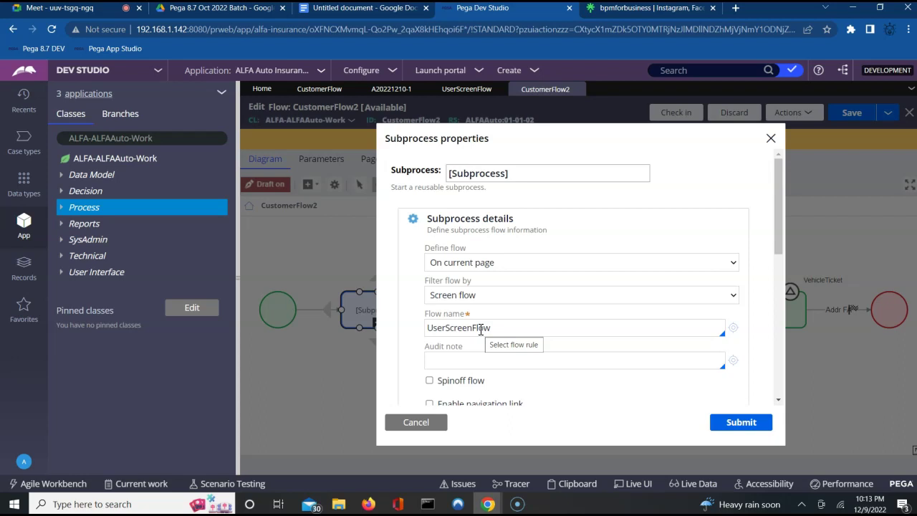
left_click(749, 424)
left_click(856, 113)
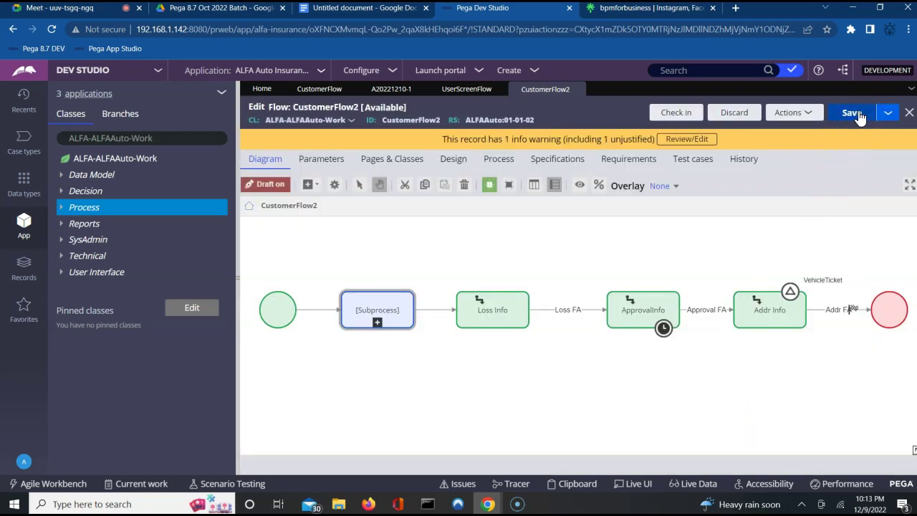
Step: Check in CustomerFlow2, justifying the warning as 'updated' with the comment 'wip'
left_click(673, 113)
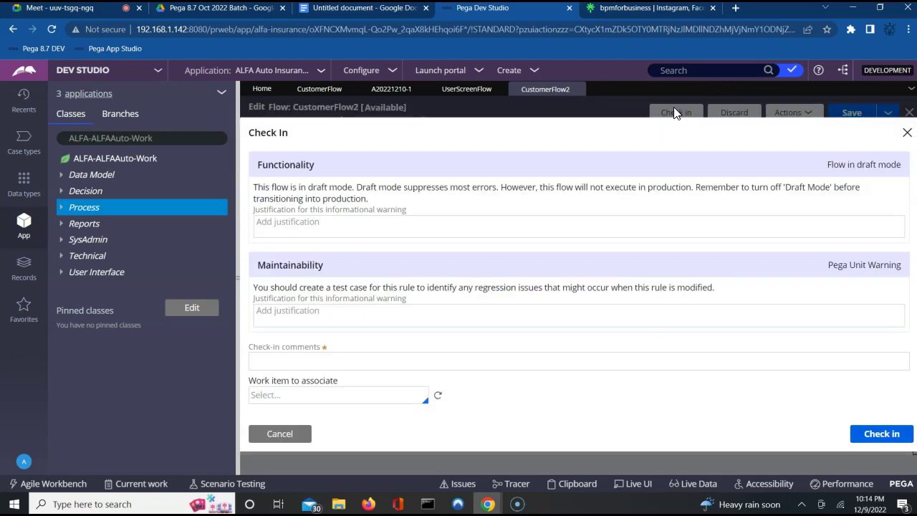
left_click(403, 227)
type("updated")
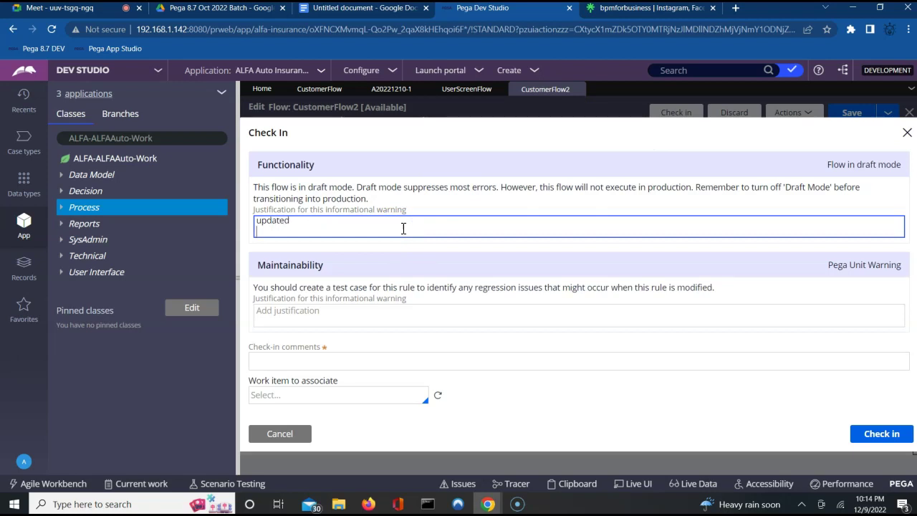
left_click(303, 362)
type("wip")
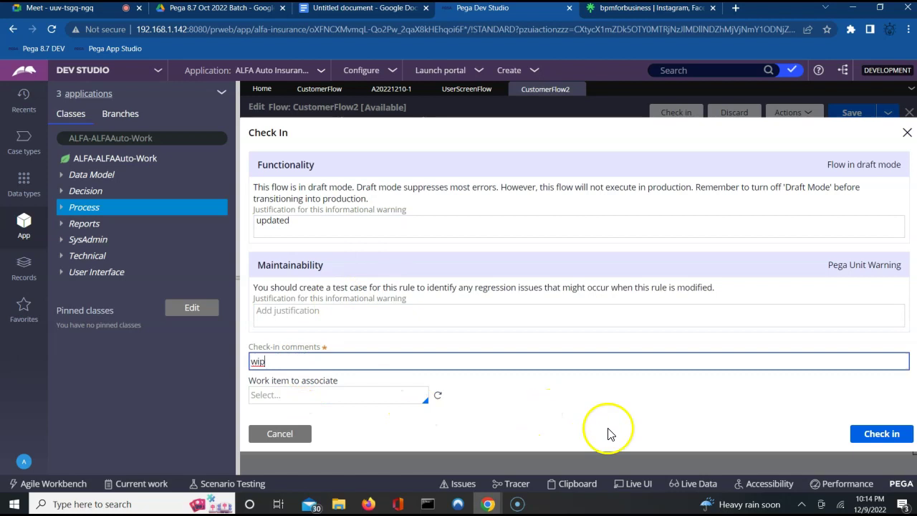
left_click(872, 437)
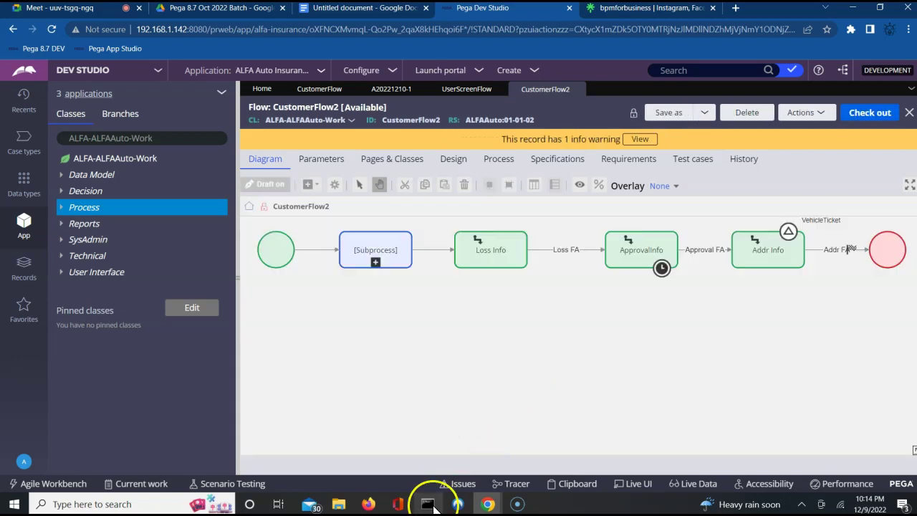
Step: Load the alfa-auto-insurance portal login page from localhost:8080 in Firefox
left_click(366, 504)
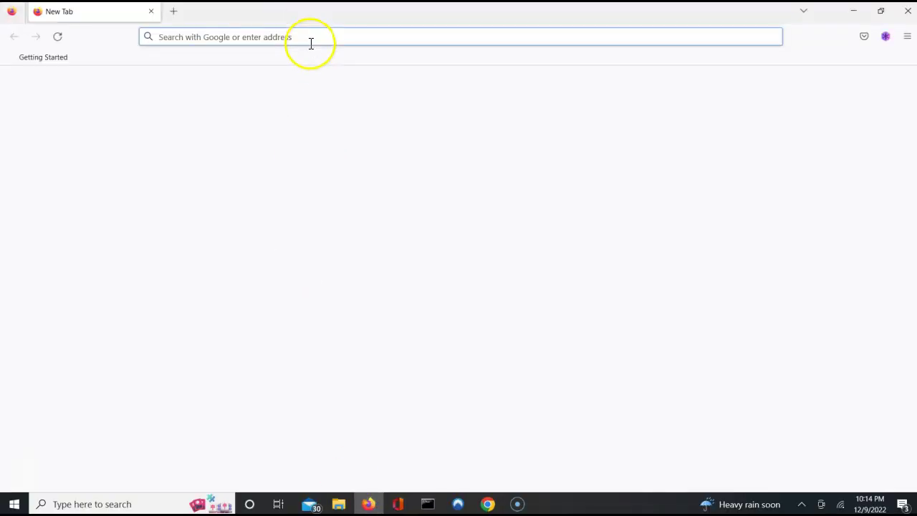
left_click(310, 41)
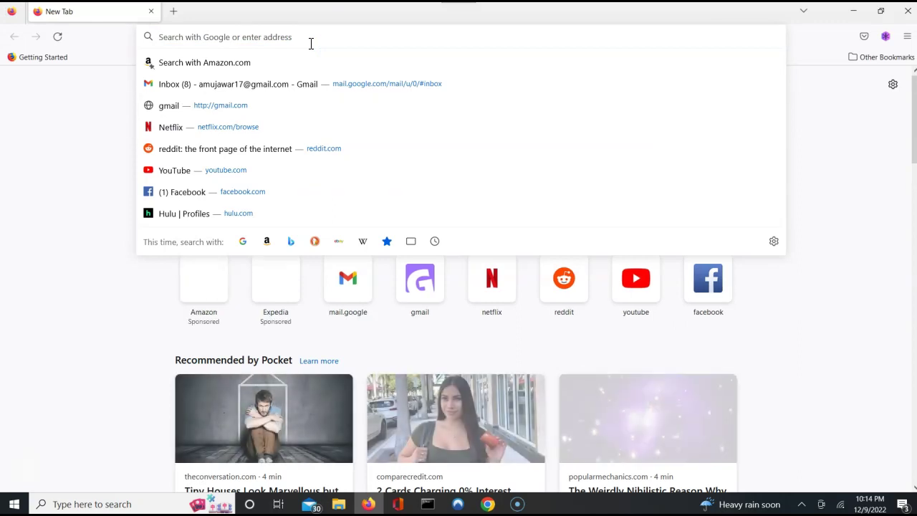
type("localhost:8080/")
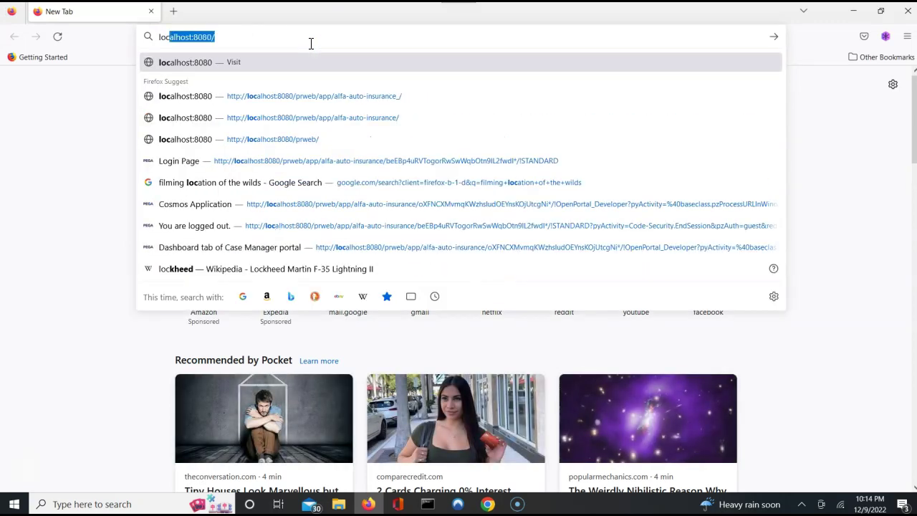
key("Right")
key("Down")
key("Return")
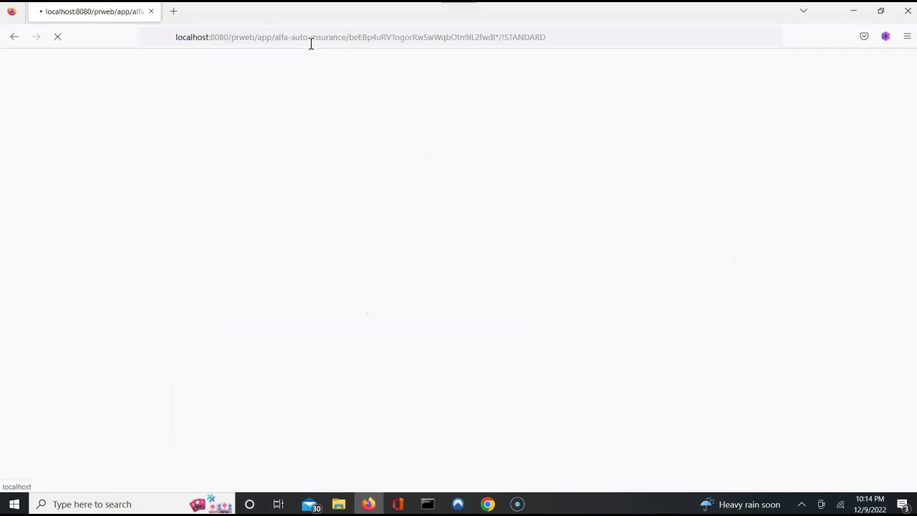
Step: Log in with the saved user credentials, then minimize Firefox back to CustomerFlow2
type("user")
key("Down")
key("Return")
key("Return")
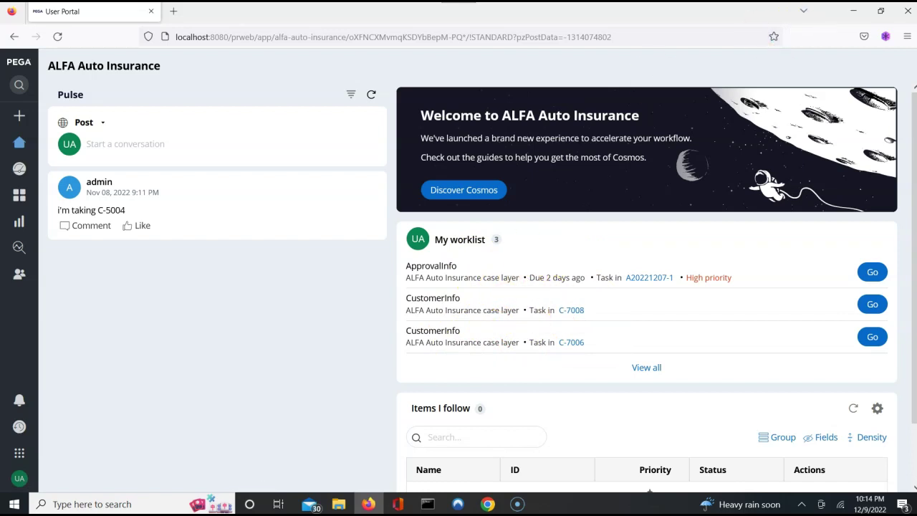
left_click(854, 14)
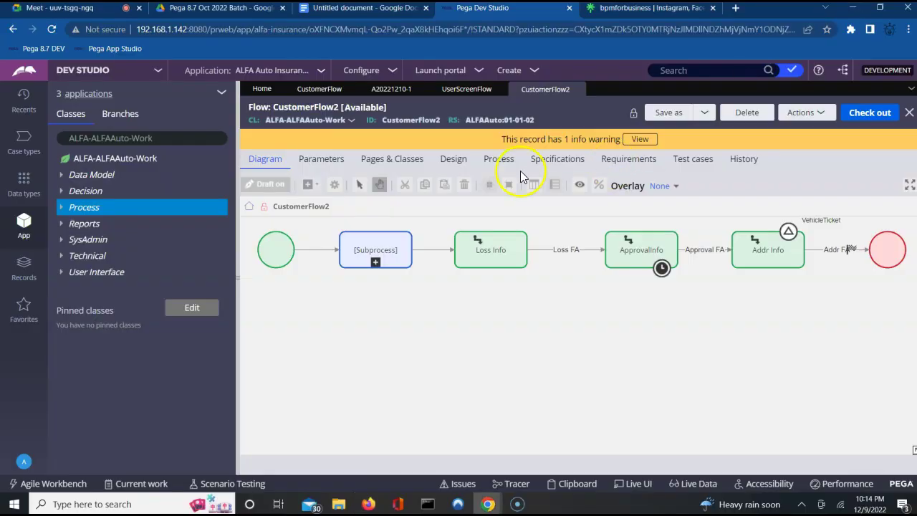
Step: Run CustomerFlow2 from its Actions menu and create the new case A20221210-2
left_click(815, 114)
left_click(761, 133)
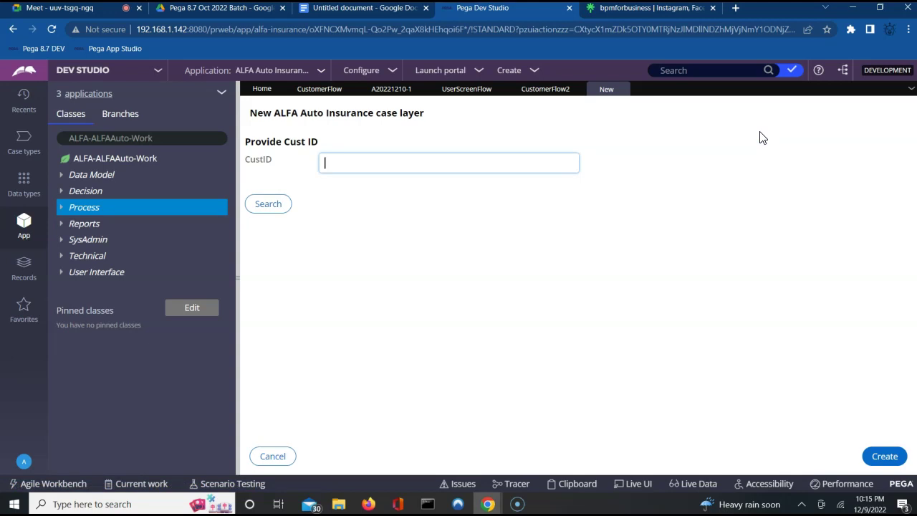
left_click(885, 456)
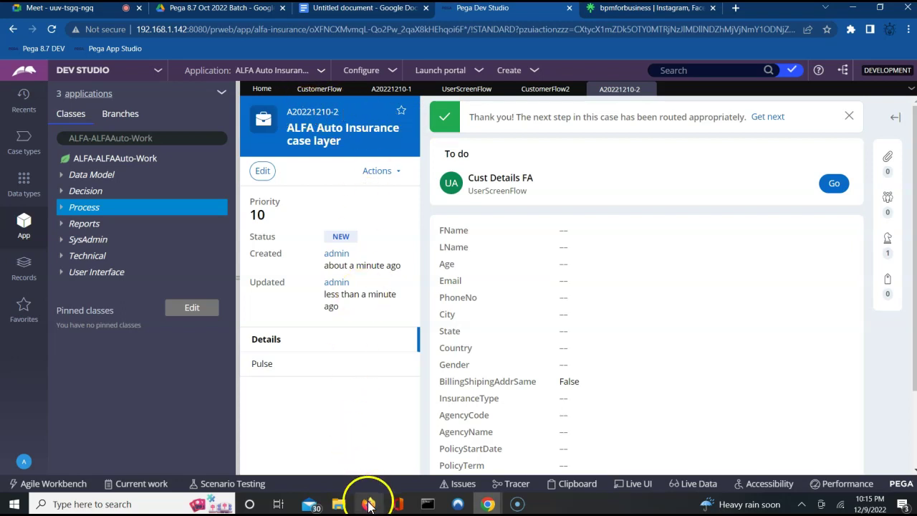
mouse_move(369, 505)
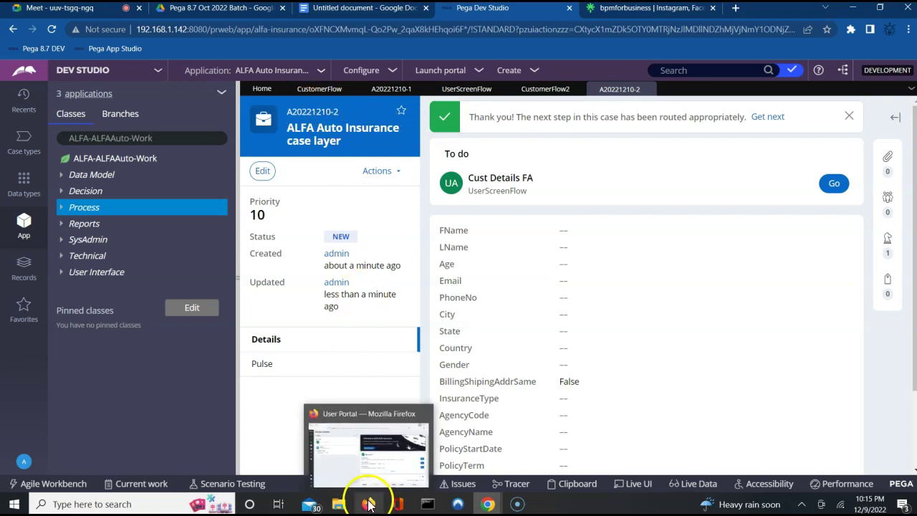
Step: Reload the User Portal so My worklist shows the Cust Details FA task
left_click(375, 465)
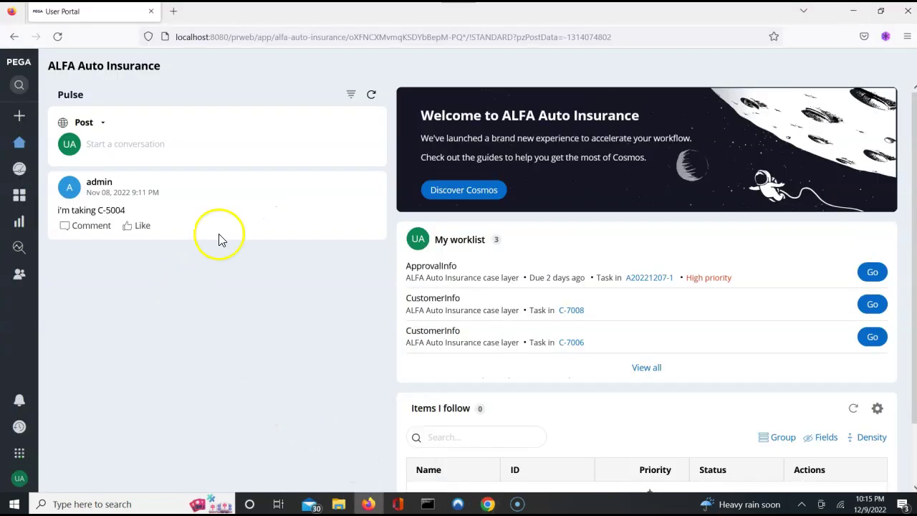
left_click(372, 95)
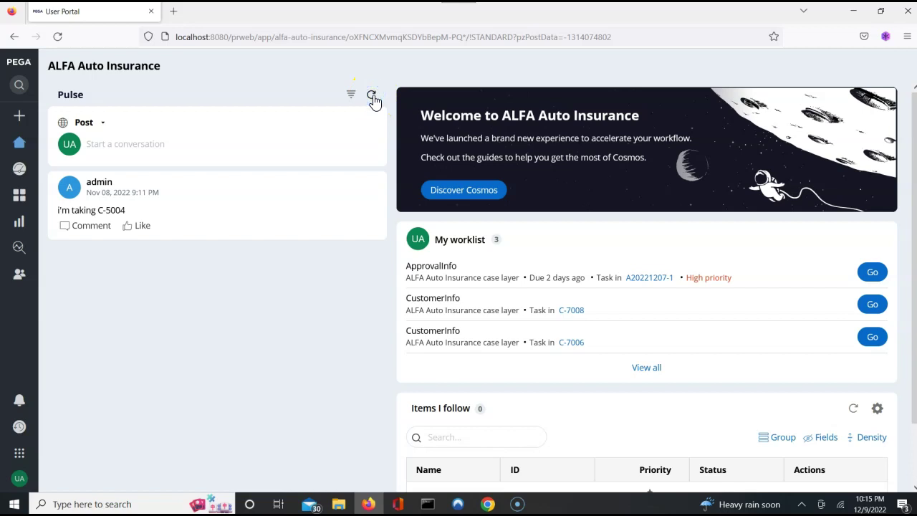
right_click(373, 94)
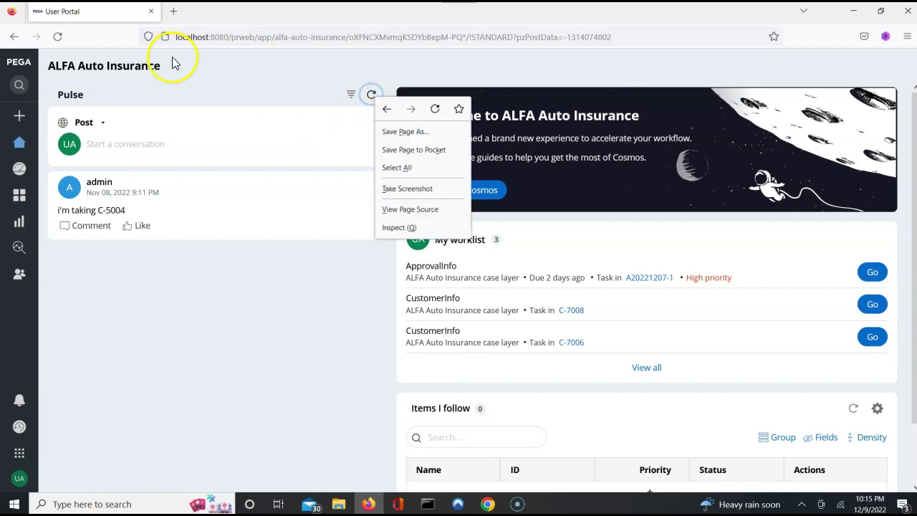
left_click(60, 37)
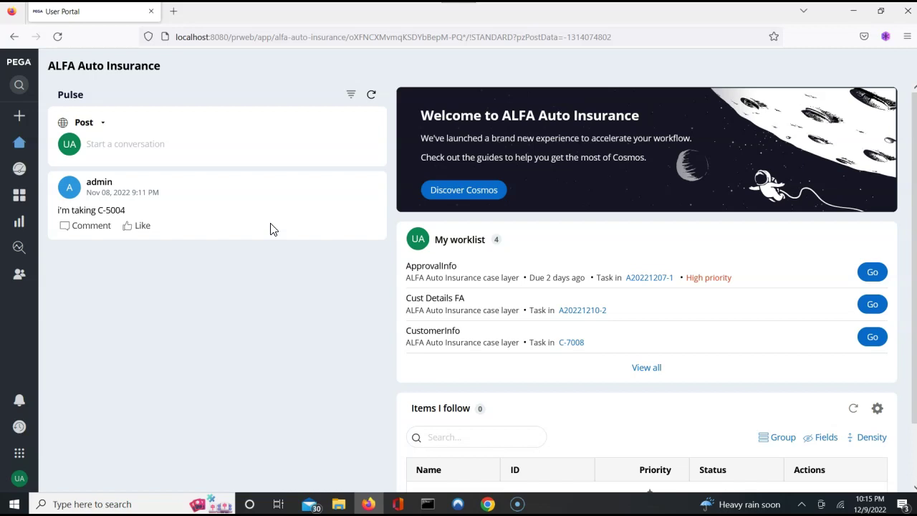
left_click(913, 444)
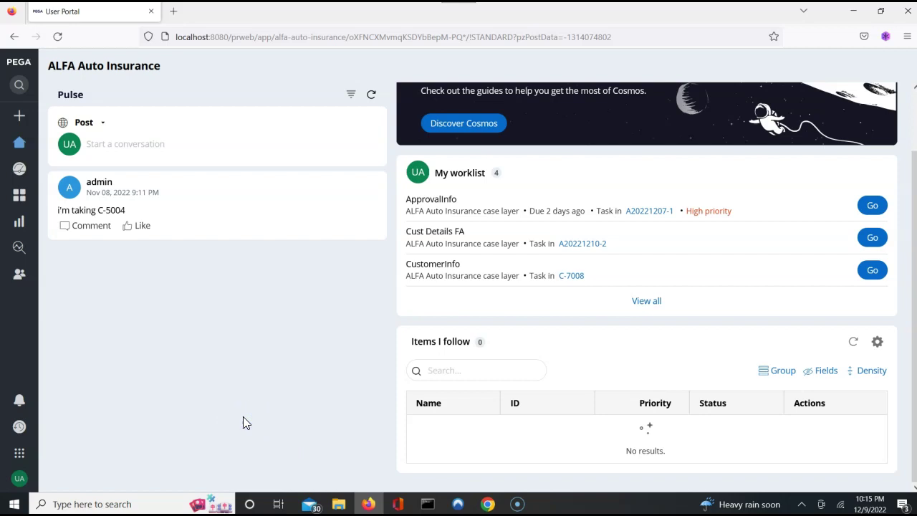
scroll(243, 416, "up", 2)
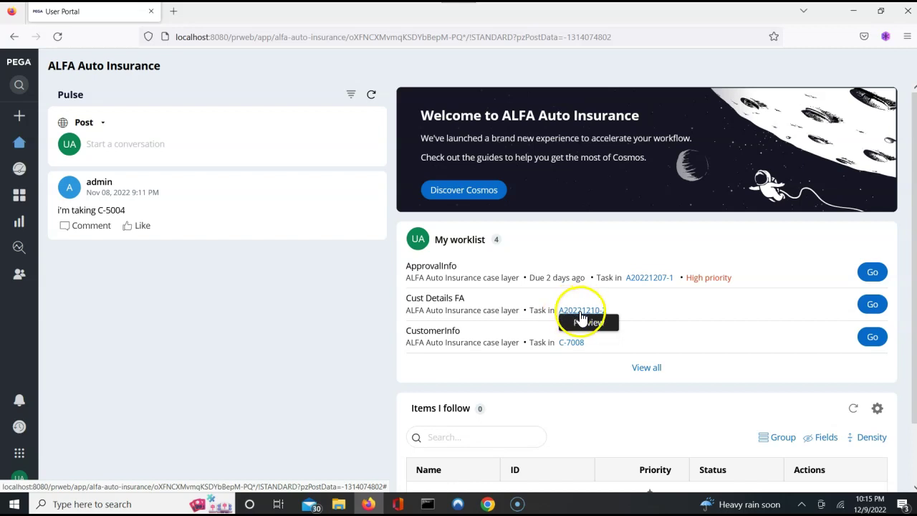
Step: Check Pega Dev Studio briefly, then return to the User Portal
mouse_move(484, 507)
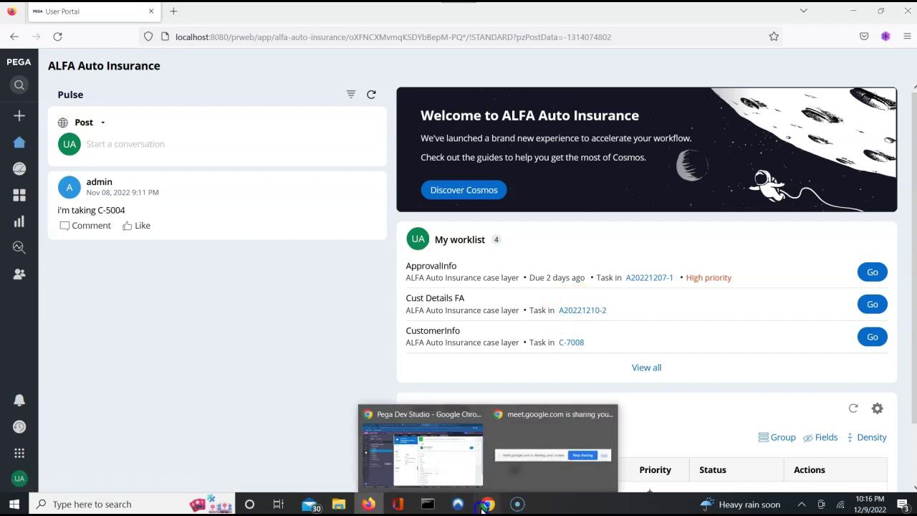
left_click(439, 454)
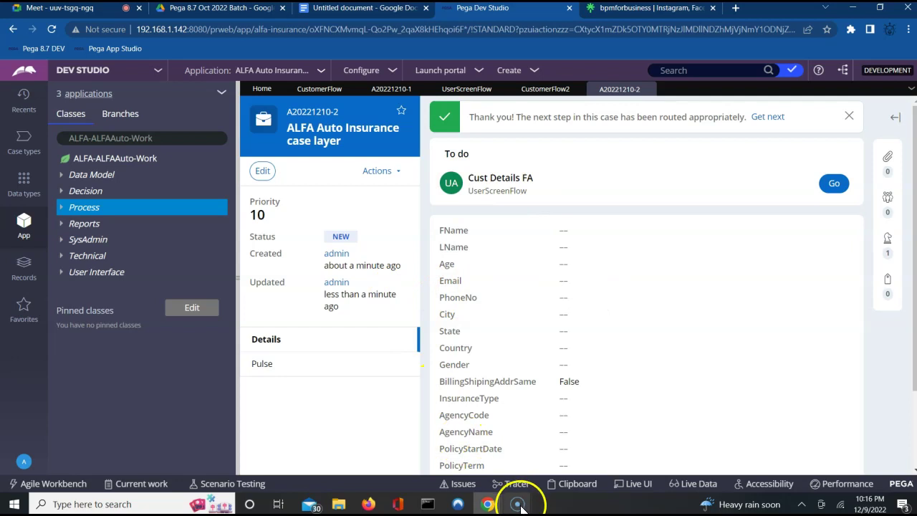
left_click(366, 504)
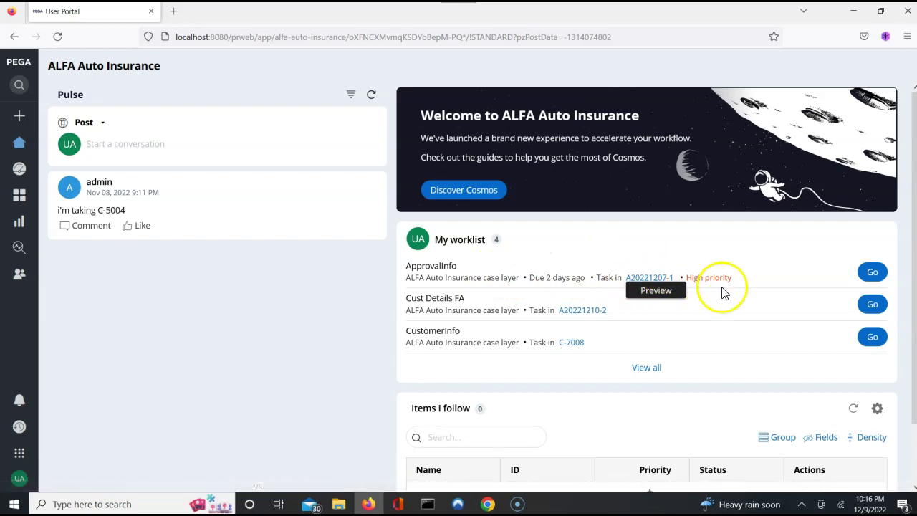
Step: Open A20221210-2's Cust Details FA task, then open the case in review after the error
left_click(872, 306)
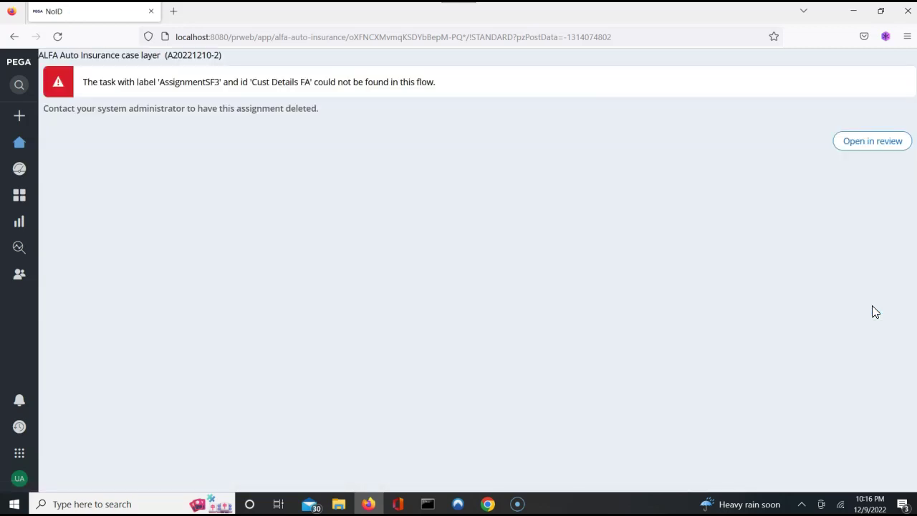
left_click(860, 150)
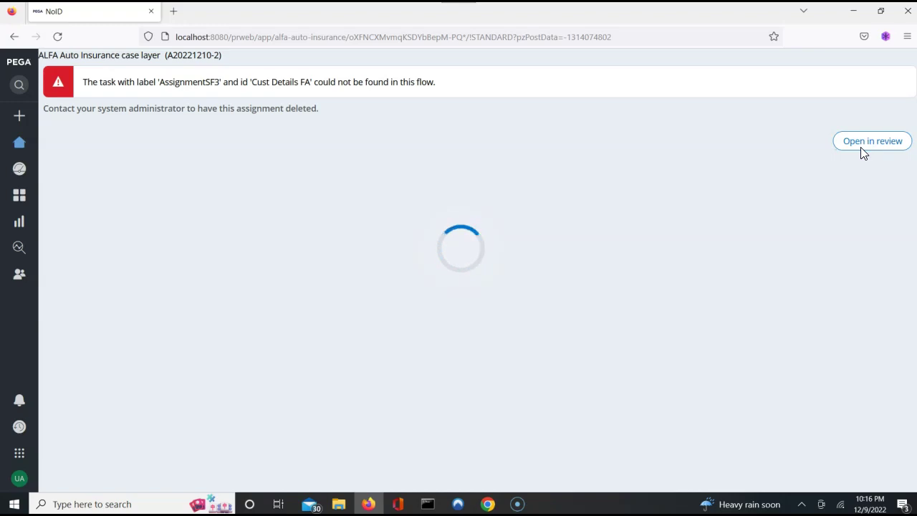
left_click(862, 153)
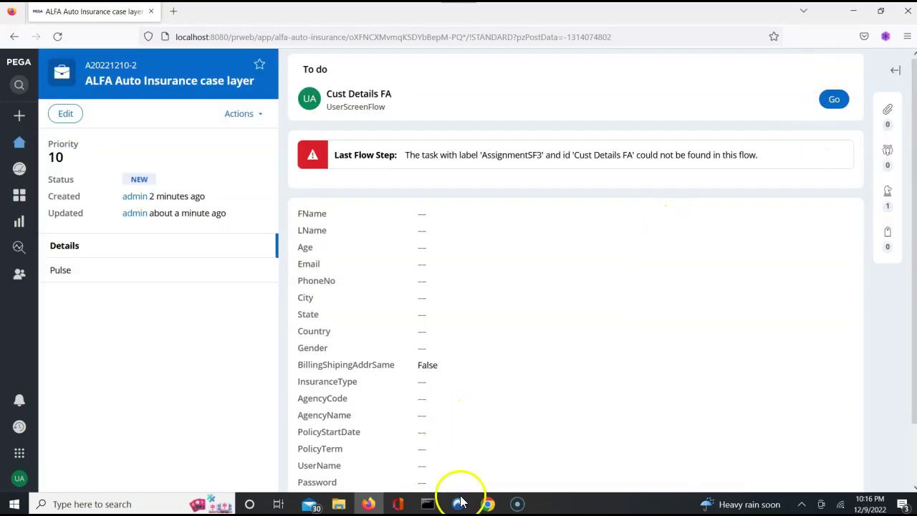
Step: In Dev Studio, open UserScreenFlow from the checked-out records list
mouse_move(487, 504)
left_click(427, 457)
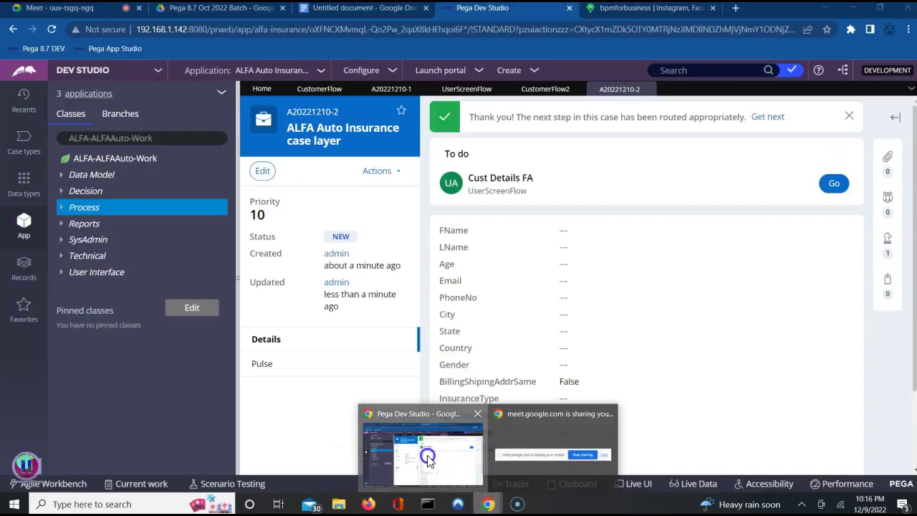
left_click(792, 74)
left_click(687, 122)
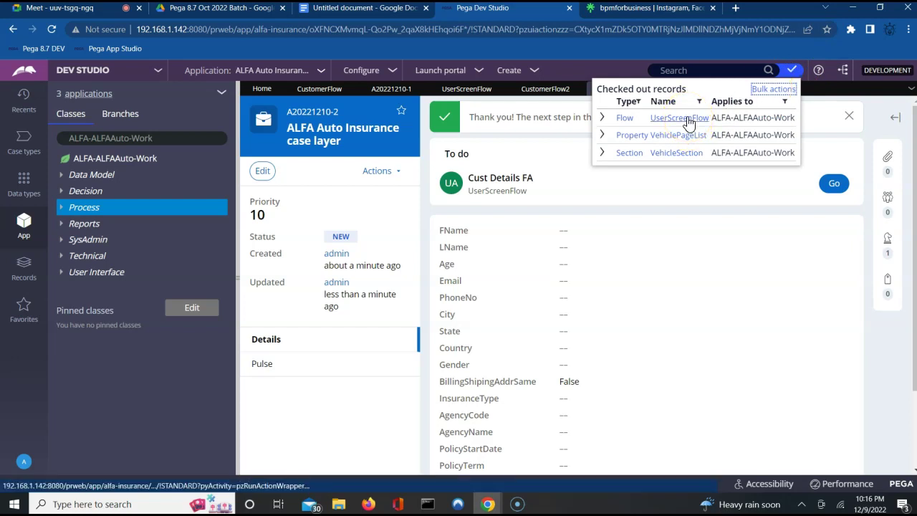
left_click(686, 119)
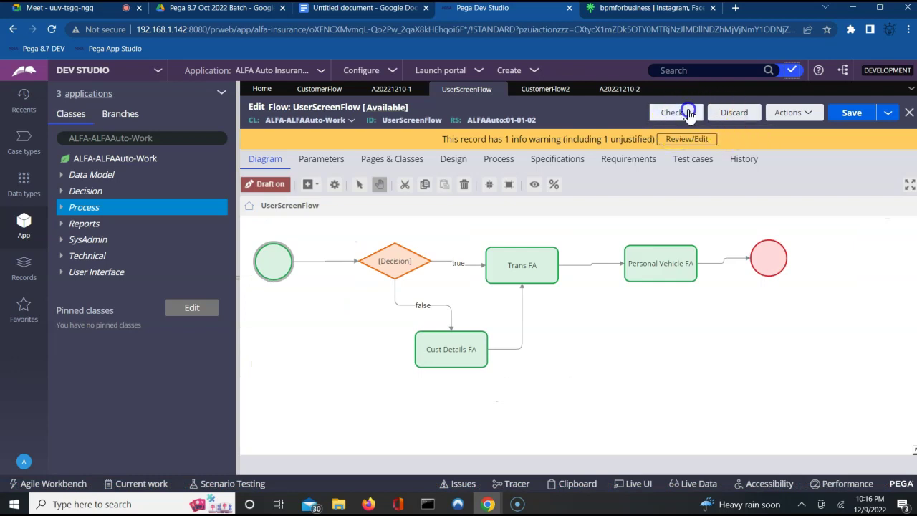
Step: Check in UserScreenFlow with the comment 'wip'
left_click(686, 113)
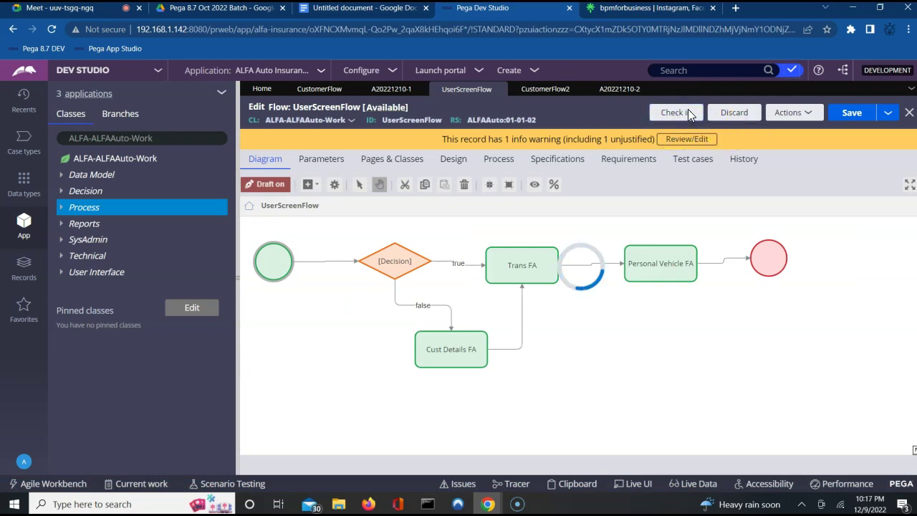
left_click(462, 363)
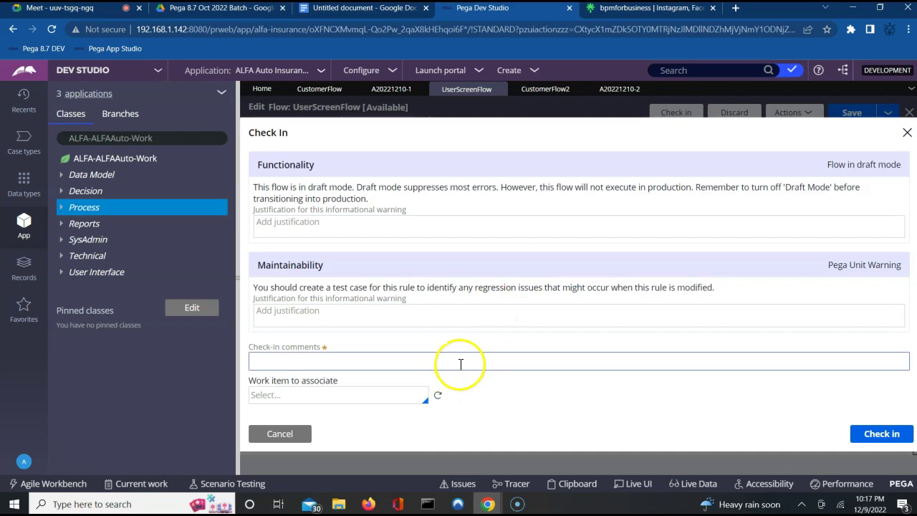
type("wip")
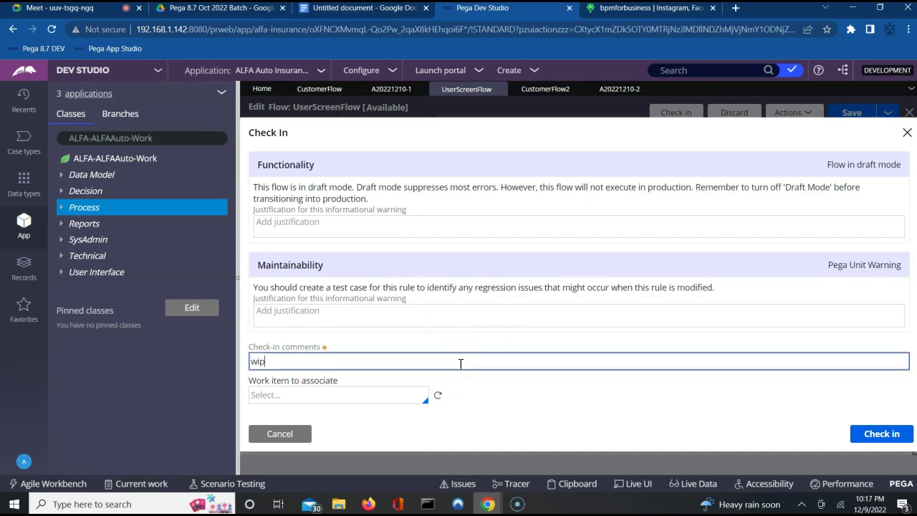
key("Return")
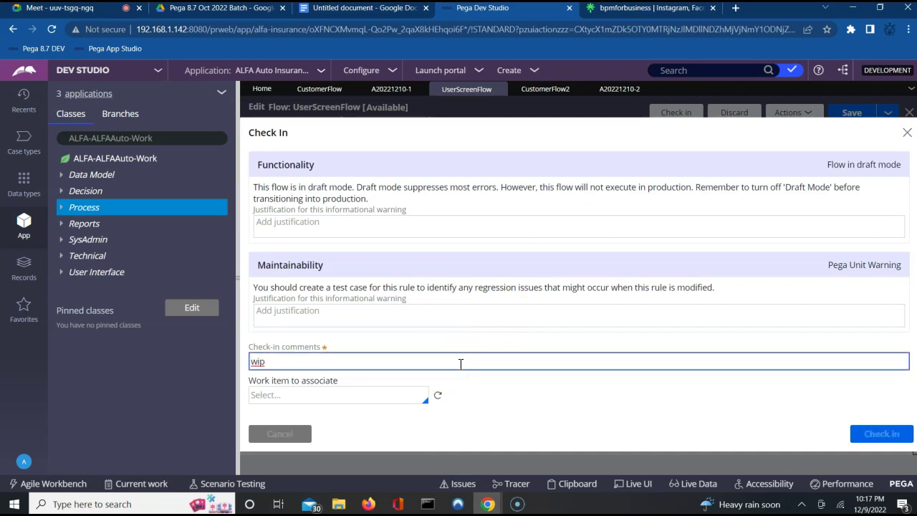
Step: Open case A20221210-2's Cust Details FA assignment in the portal and scroll to the form buttons
left_click(368, 503)
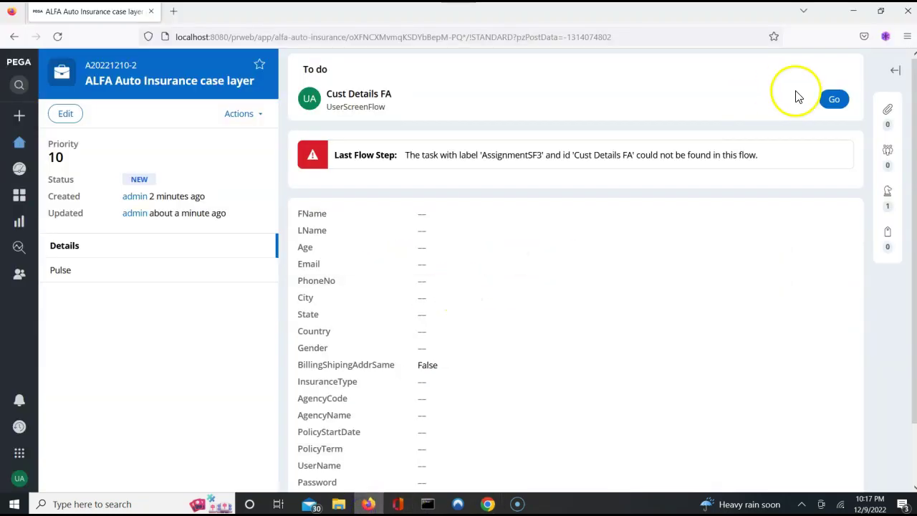
left_click(834, 99)
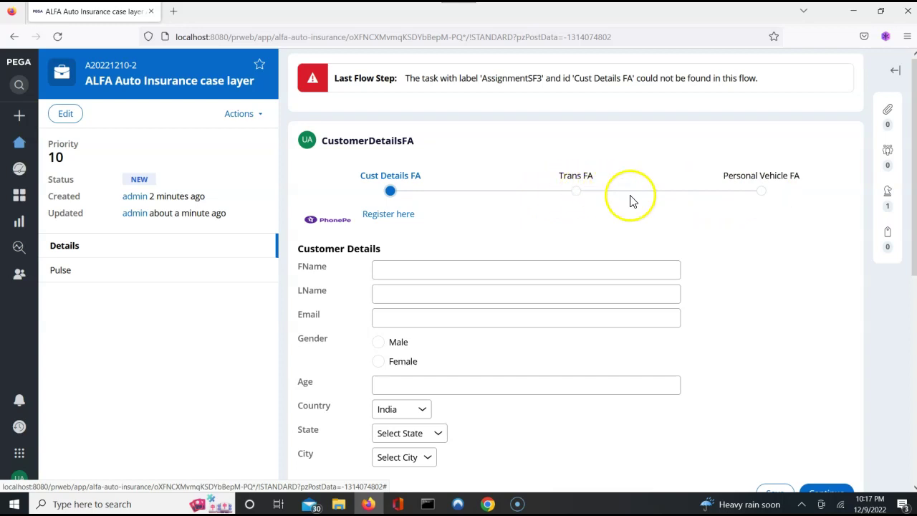
left_click(777, 257)
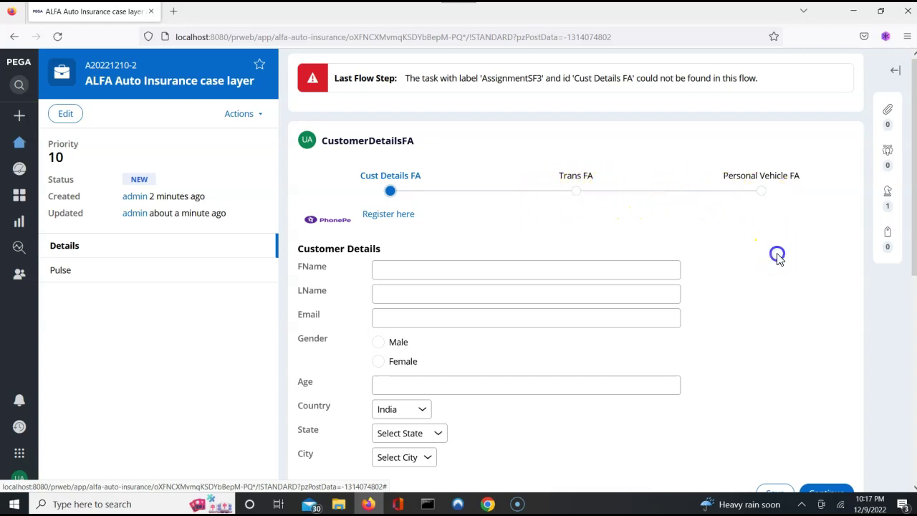
scroll(779, 259, "down", 3)
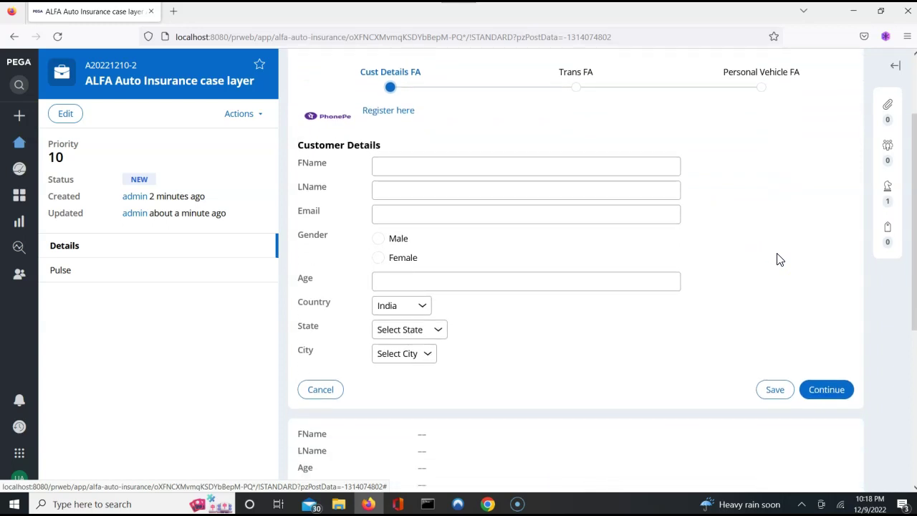
Step: Enter the customer's first name, last name and e-mail address
left_click(567, 174)
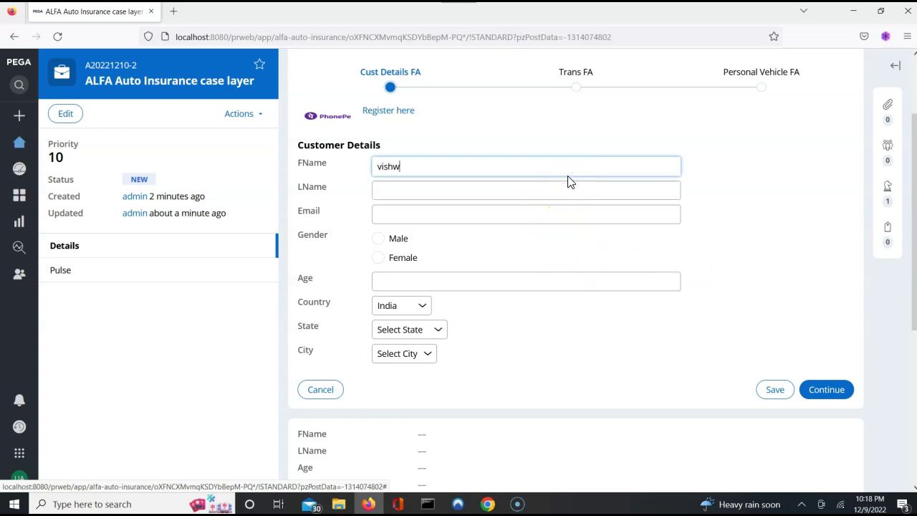
key("Tab")
type("nayak")
key("Tab")
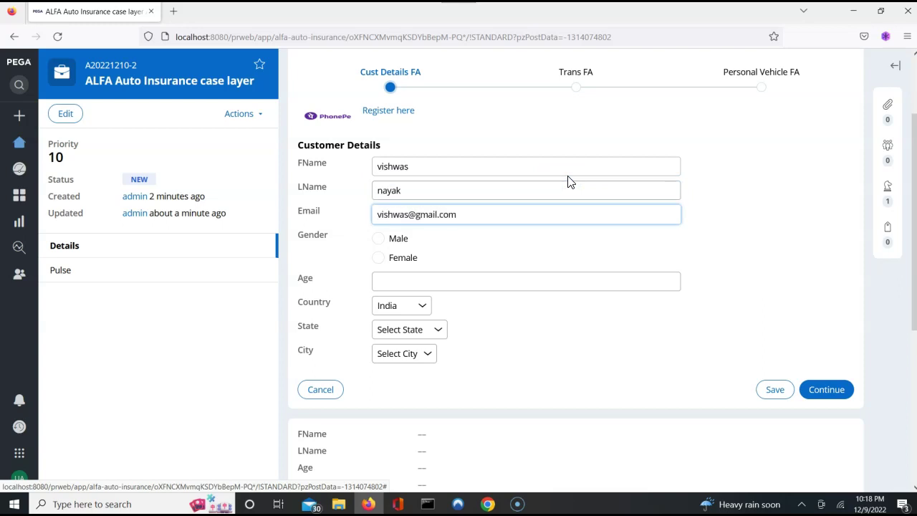
Step: Set gender Male, age 25, state Karnataka and city Mysore, then continue
left_click(378, 239)
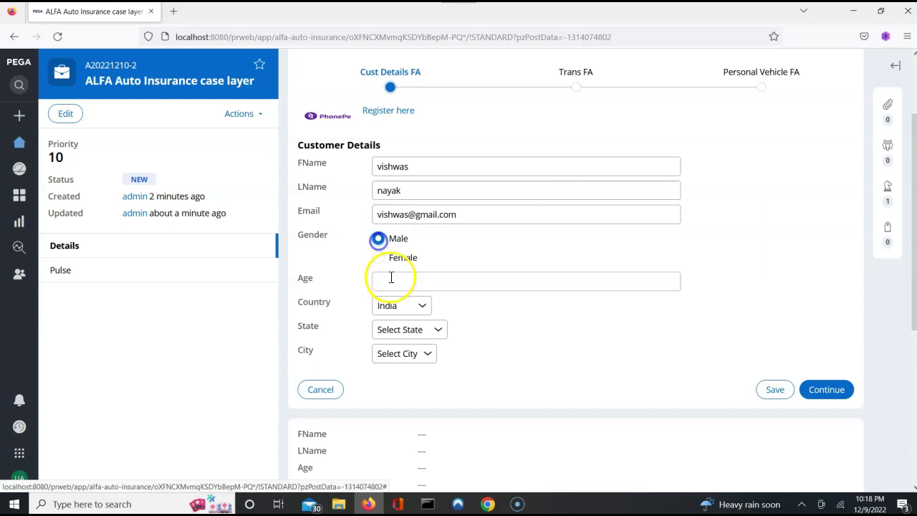
left_click(391, 280)
type("25")
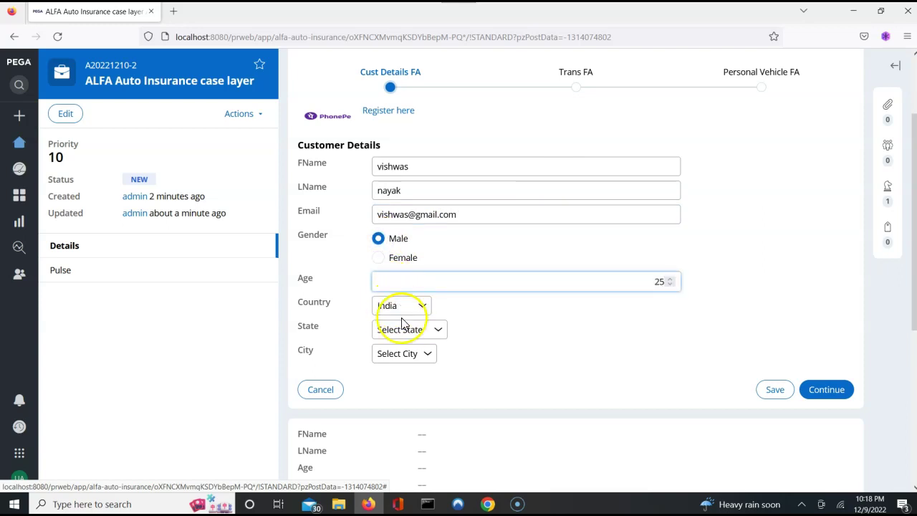
left_click(405, 327)
left_click(398, 369)
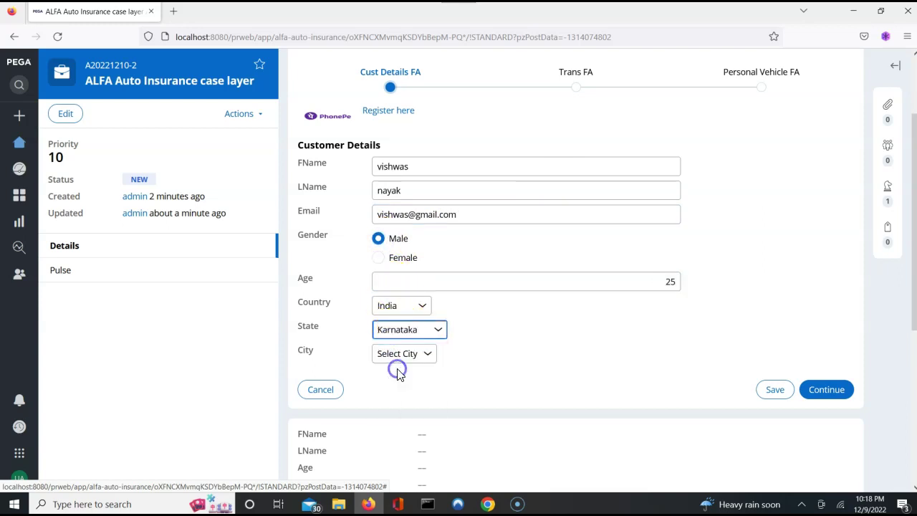
left_click(404, 354)
left_click(398, 387)
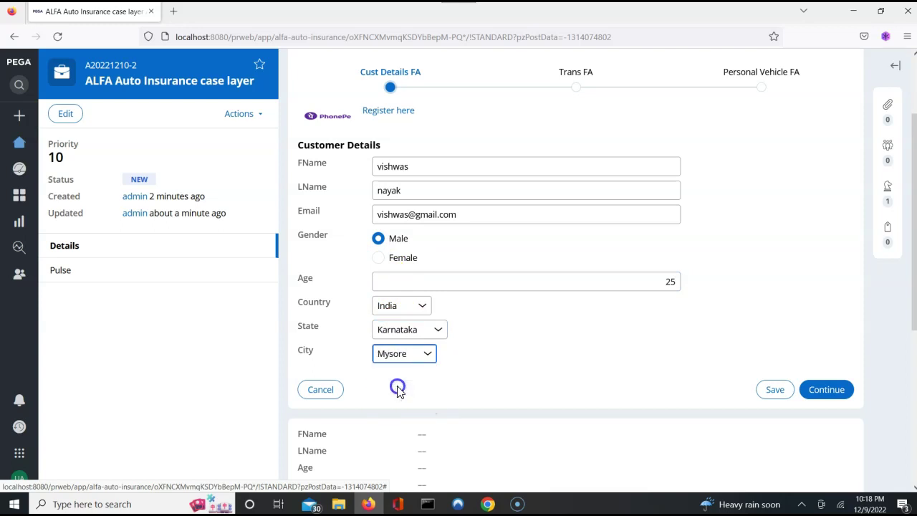
left_click(818, 393)
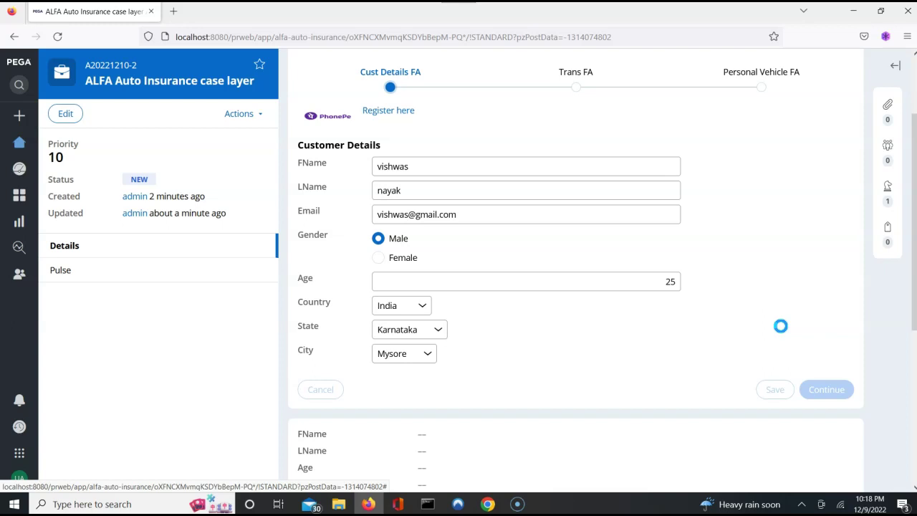
Step: Switch from the portal back to the Pega Dev Studio window with the UserScreenFlow diagram
left_click(787, 333)
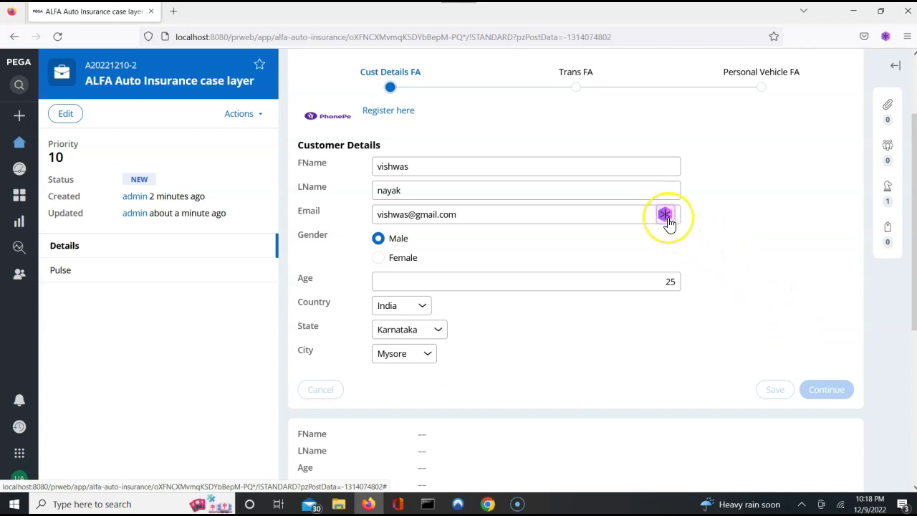
left_click(801, 505)
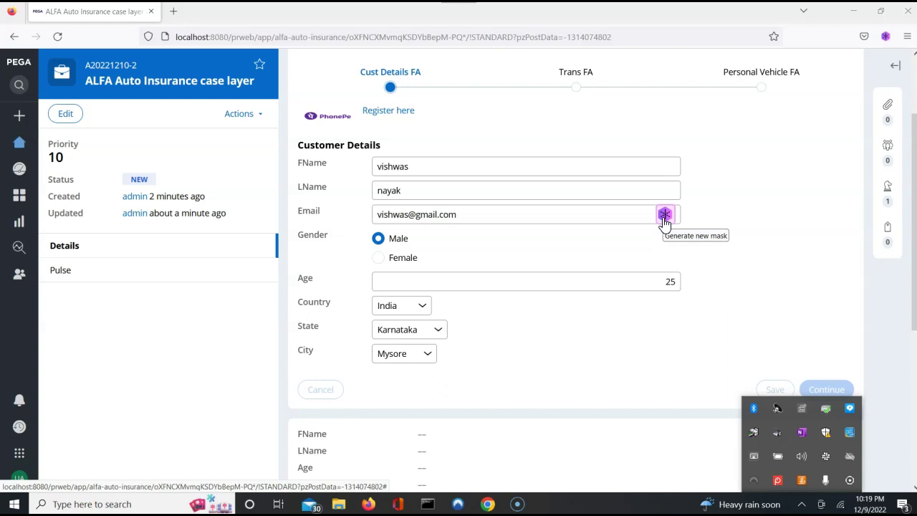
left_click(663, 215)
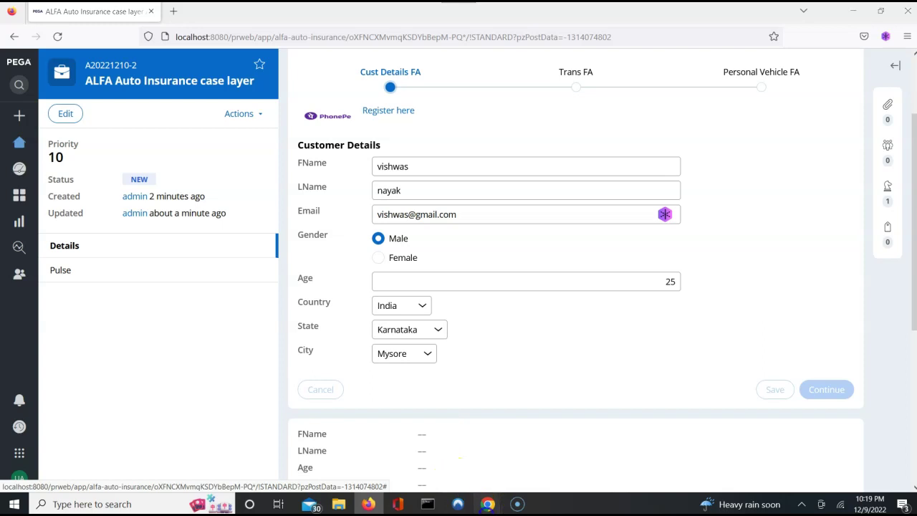
mouse_move(487, 504)
left_click(444, 451)
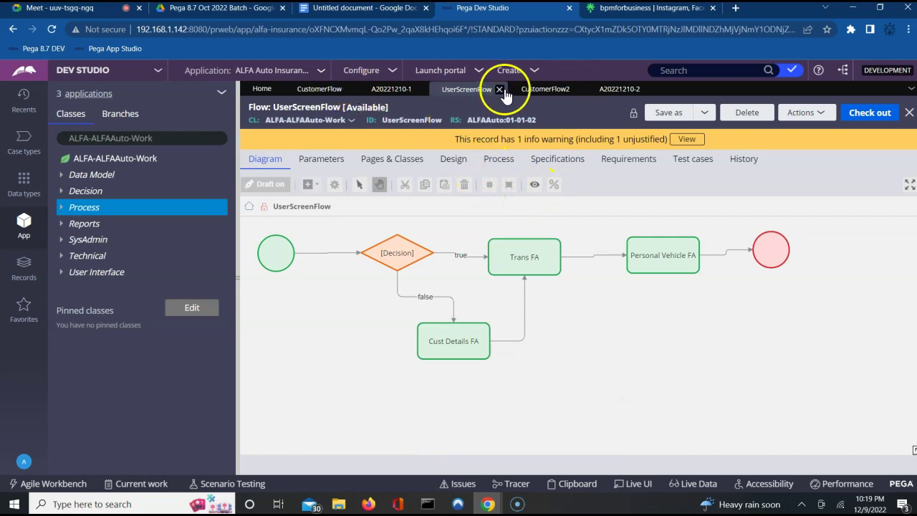
Step: Compare the CustomerFlow and CustomerFlow2 diagrams against the portal case
left_click(321, 91)
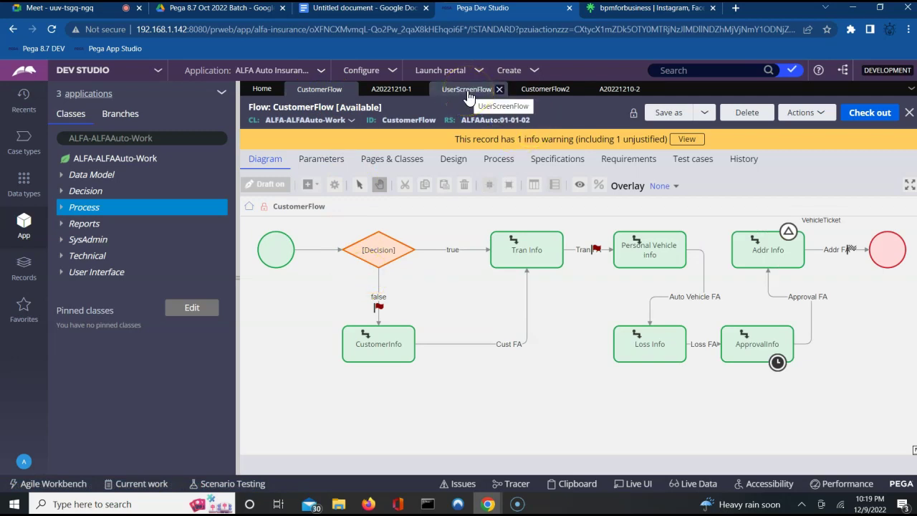
left_click(538, 92)
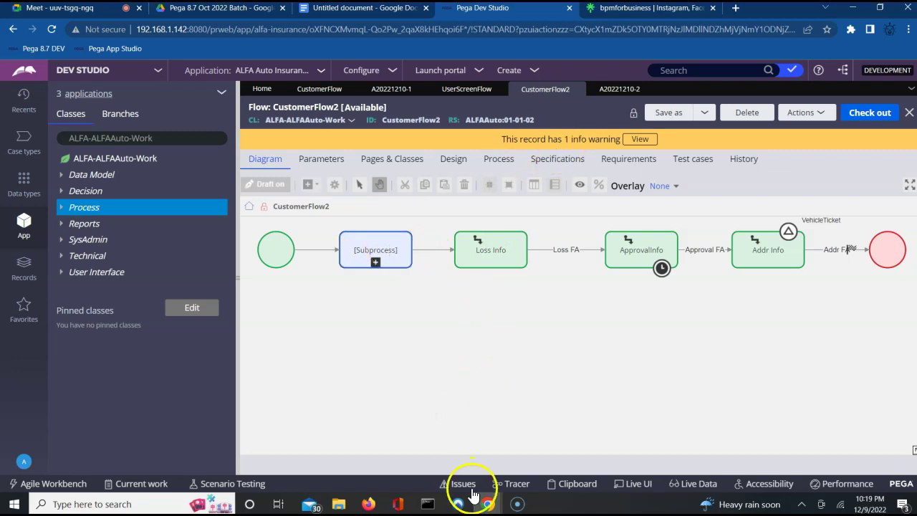
left_click(368, 503)
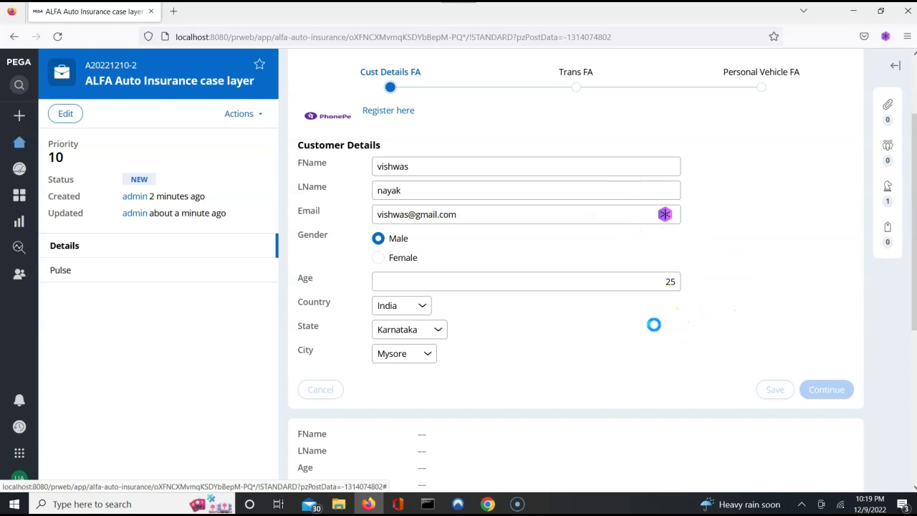
left_click(852, 14)
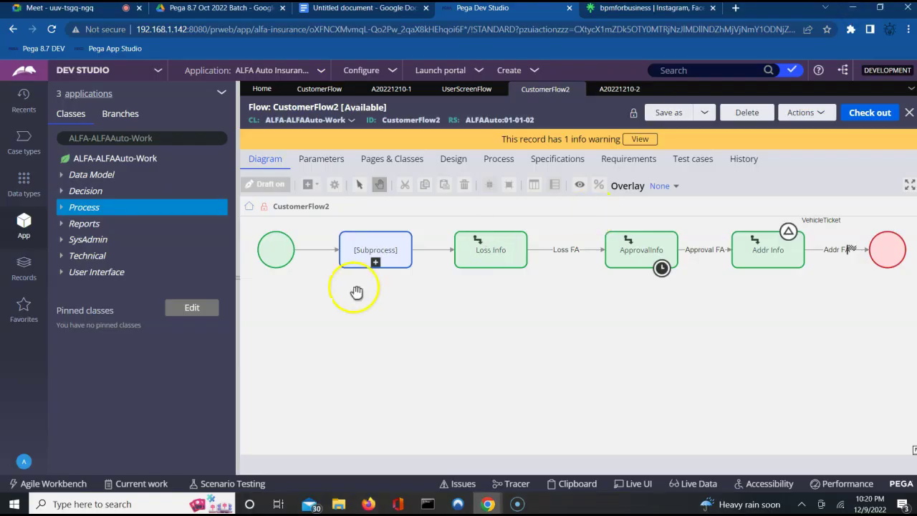
Step: Open the Start shape properties of the UserScreenFlow diagram
left_click(470, 89)
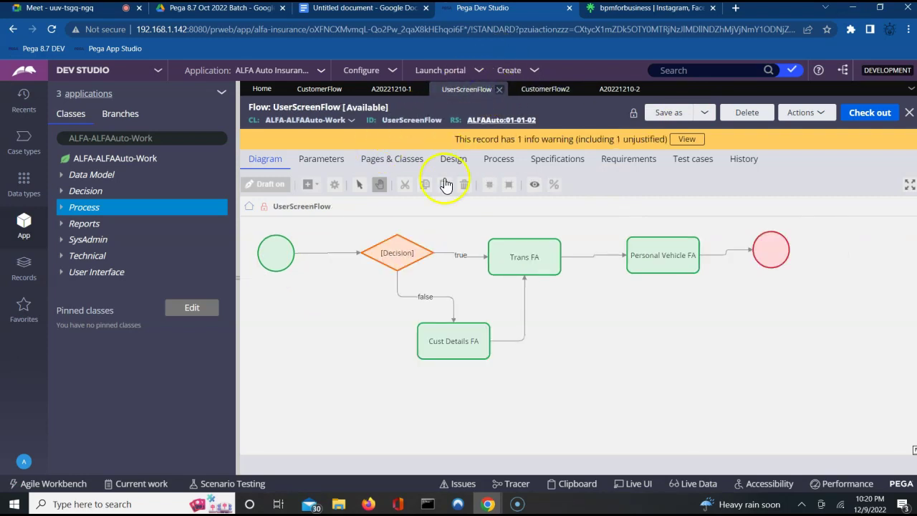
left_click(553, 89)
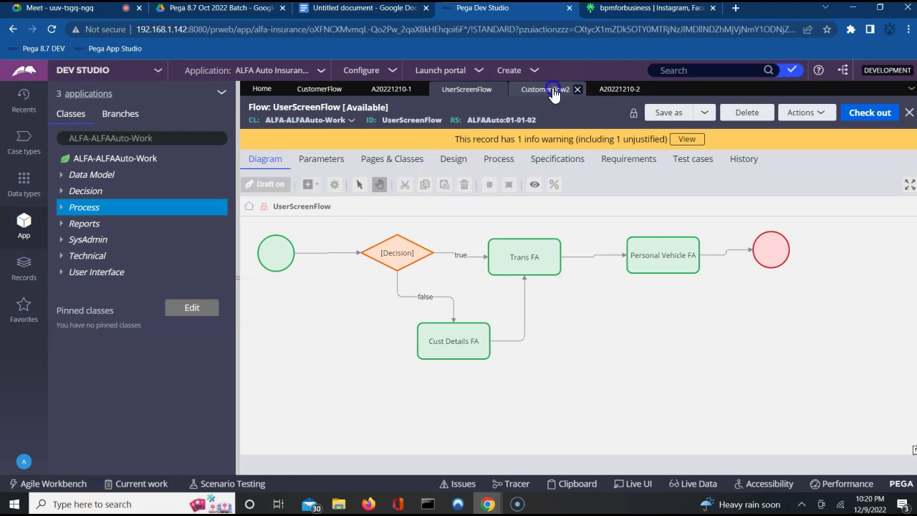
left_click(469, 94)
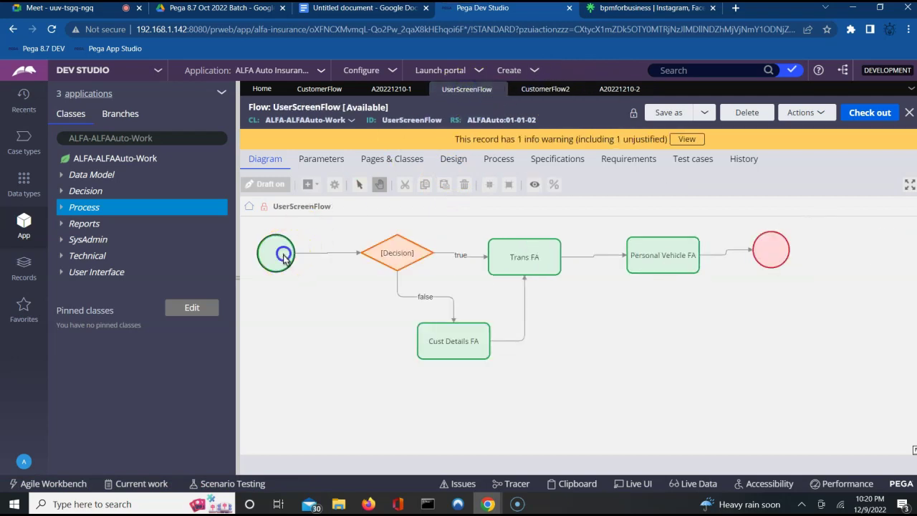
left_click(752, 115)
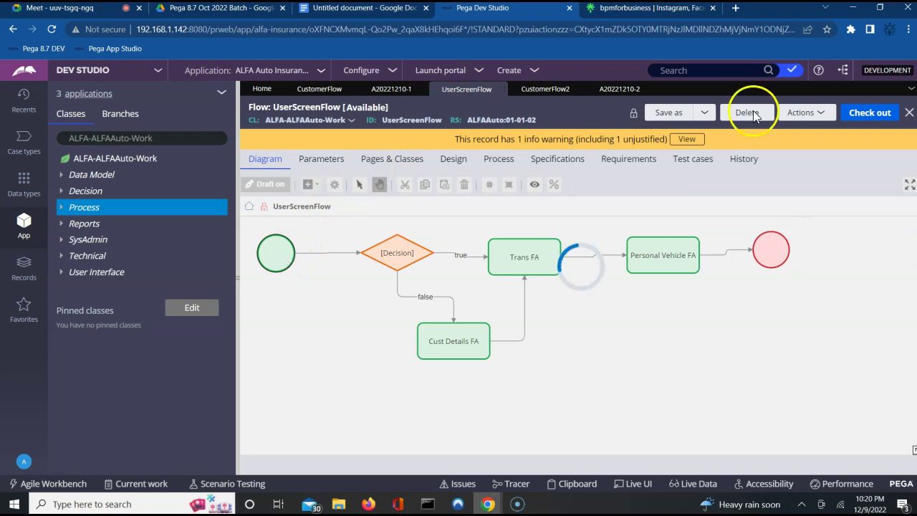
Step: Check out UserScreenFlow and route its Start shape to the current operator
left_click(772, 138)
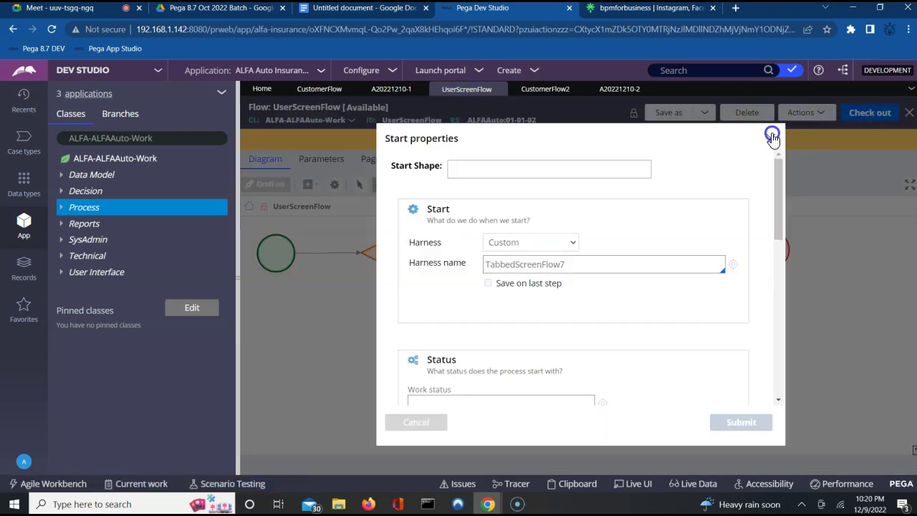
left_click(867, 114)
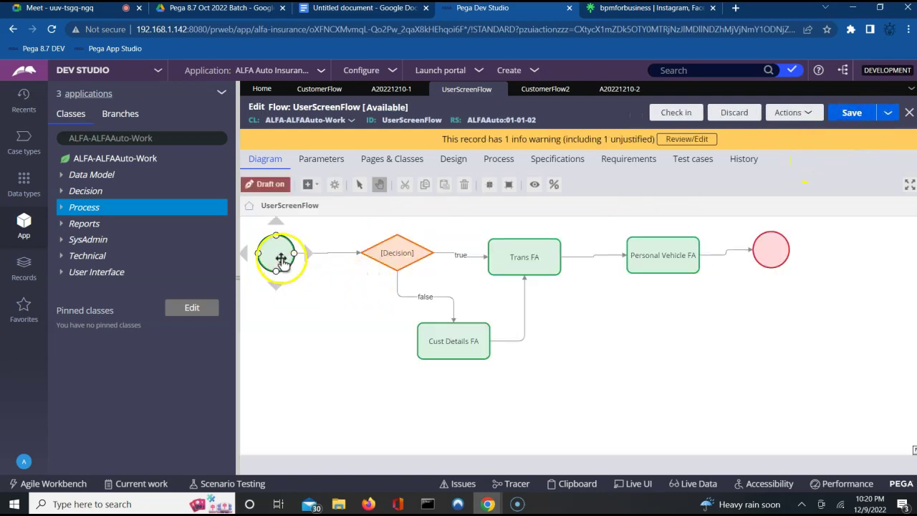
left_click(279, 258)
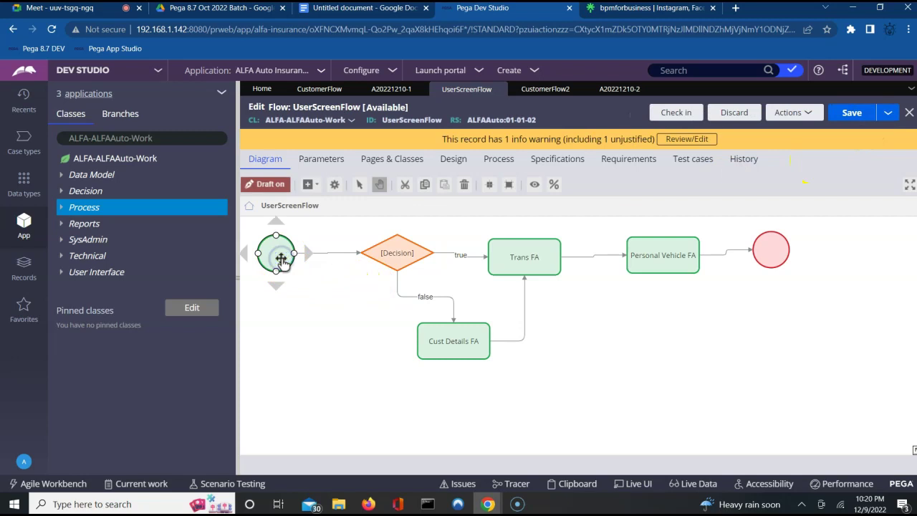
double_click(281, 259)
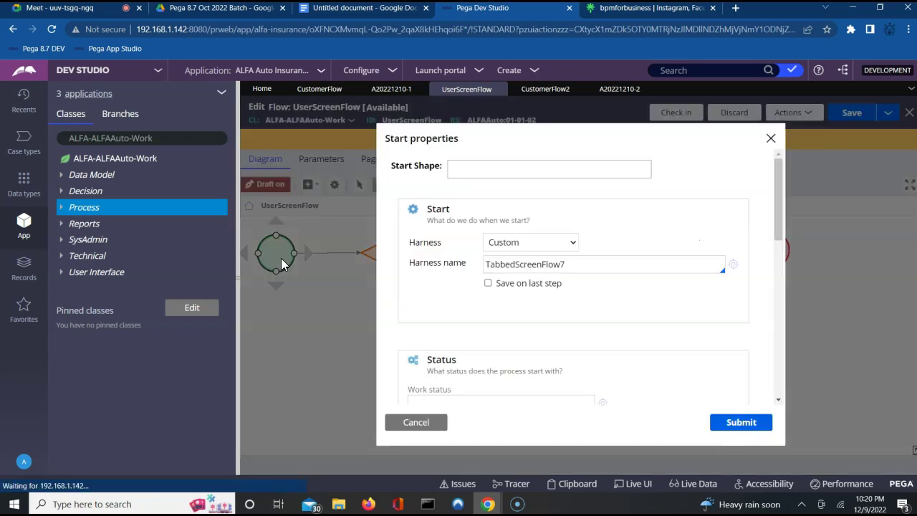
triple_click(780, 398)
left_click(778, 399)
scroll(780, 398, "down", 2)
left_click(668, 313)
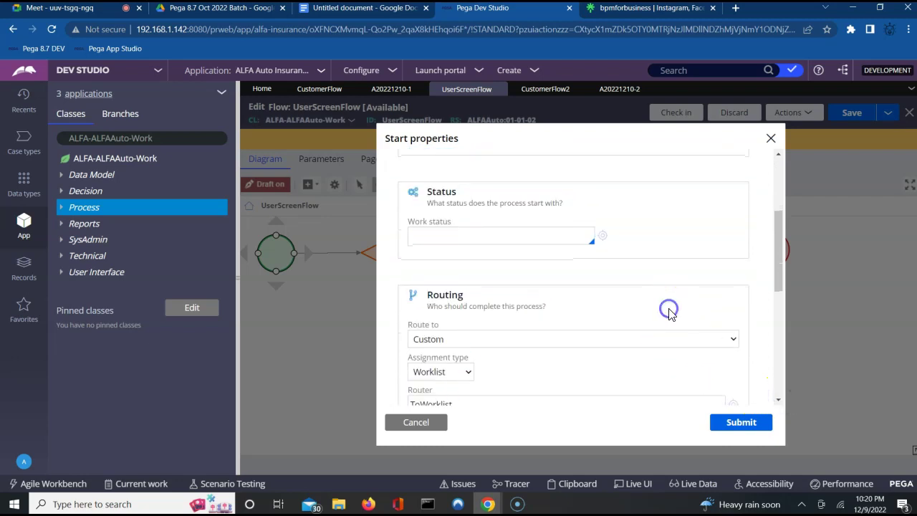
left_click(602, 344)
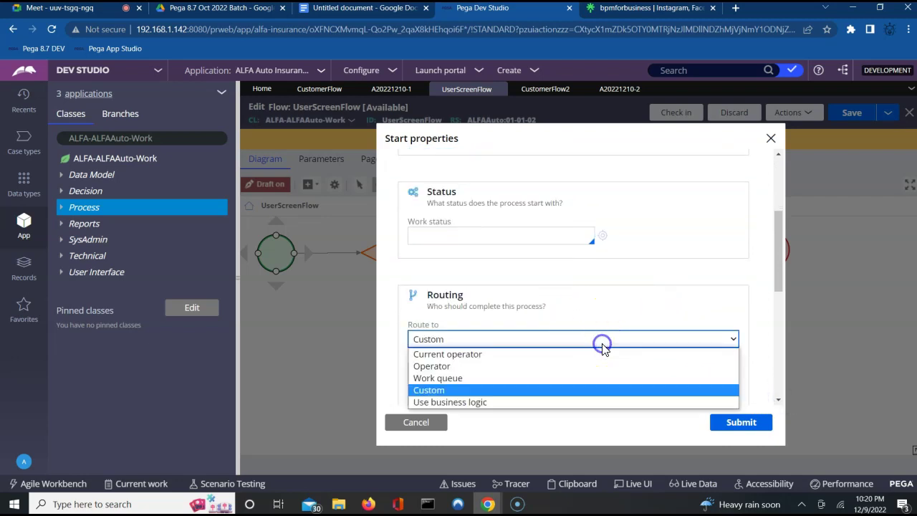
left_click(491, 354)
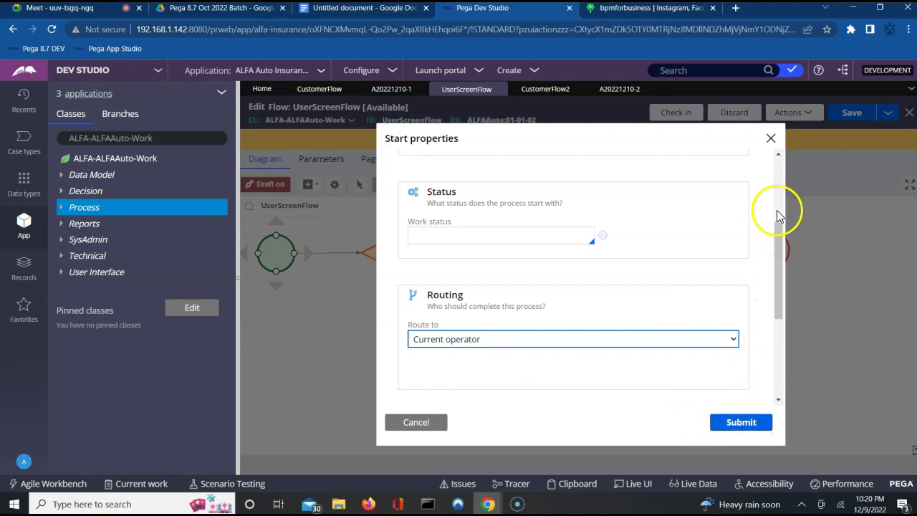
scroll(778, 208, "up", 3)
Step: Set the Start harness name to TreeNavigation7 and submit the Start properties
left_click(611, 268)
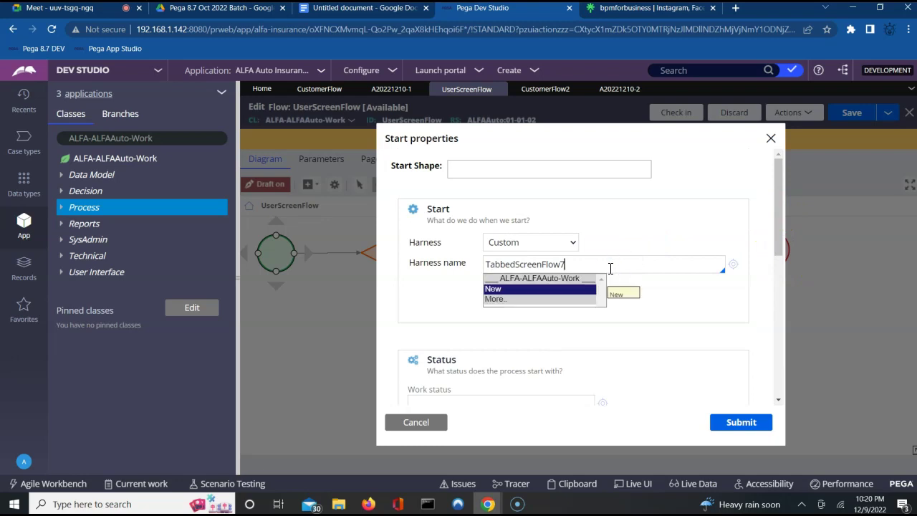
left_click(495, 299)
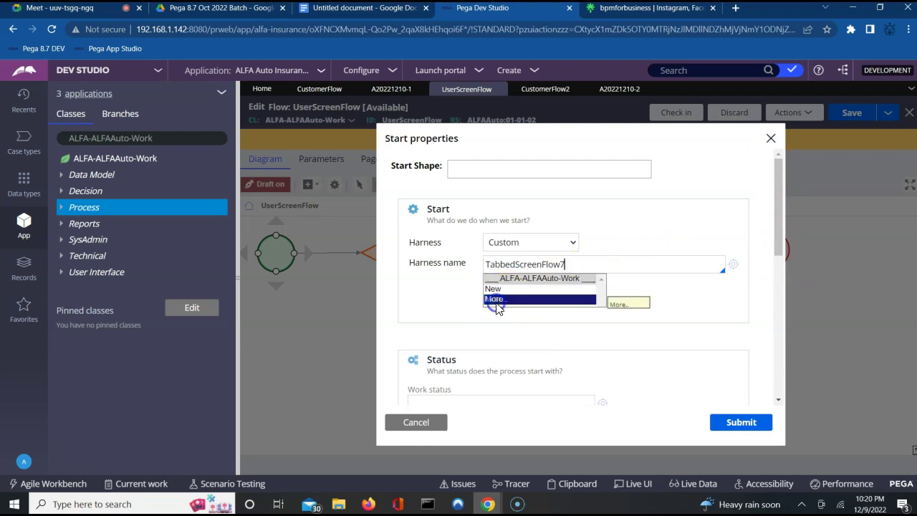
left_click(495, 306)
right_click(496, 306)
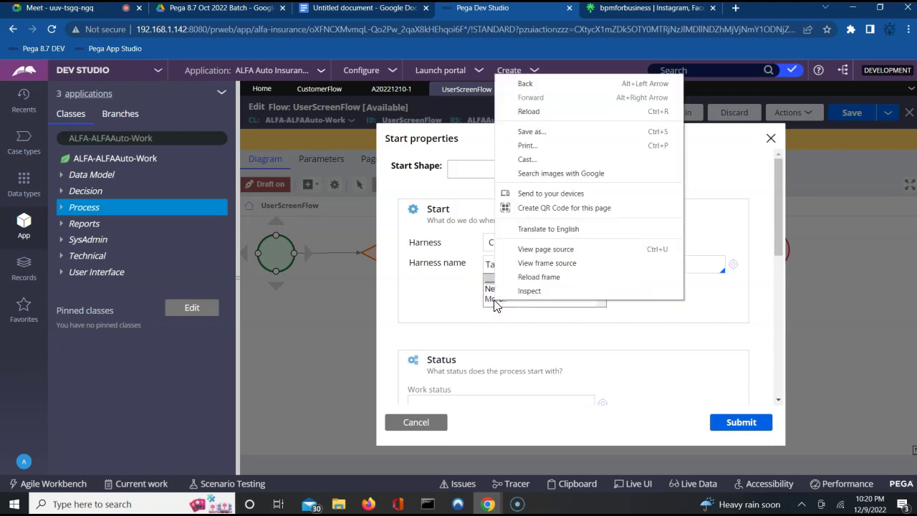
left_click(494, 305)
left_click(494, 301)
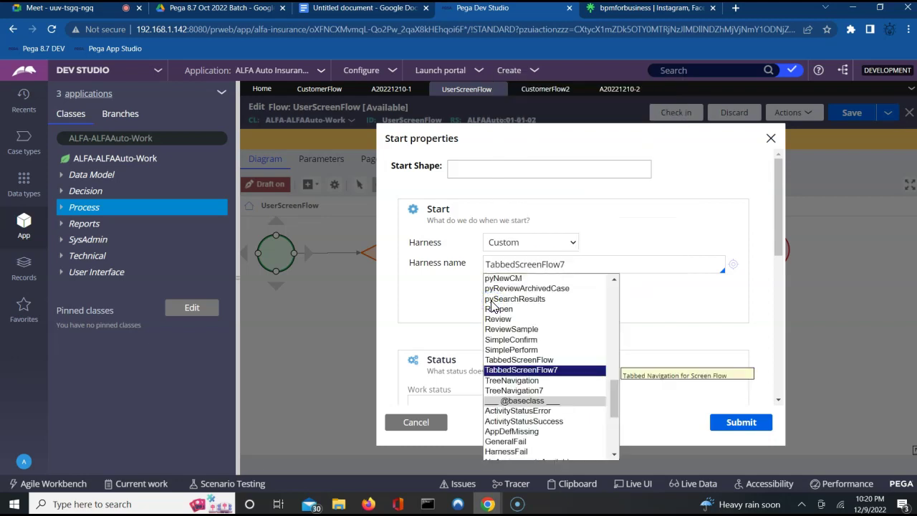
key("Down")
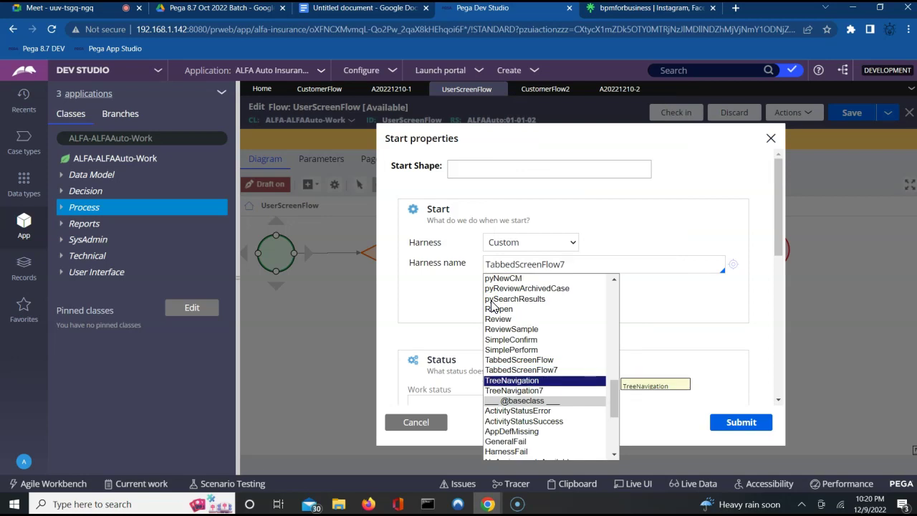
key("Down")
key("Return")
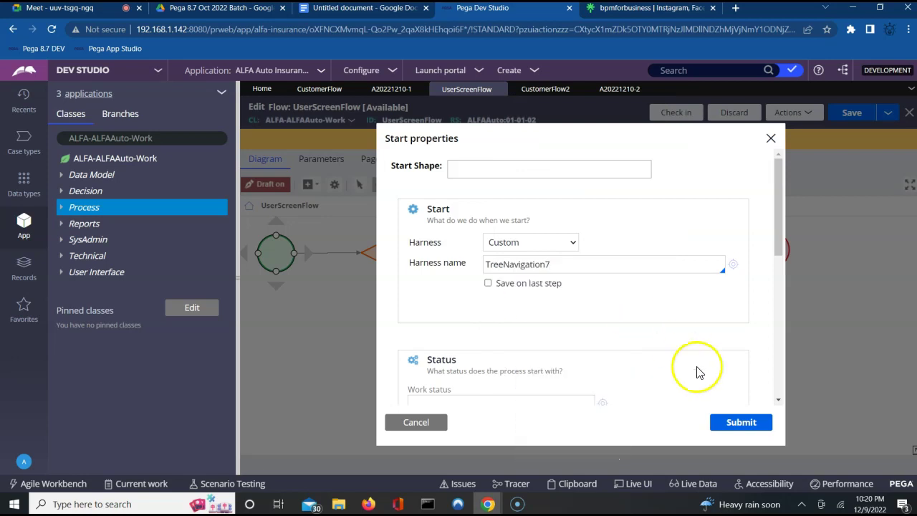
left_click(740, 423)
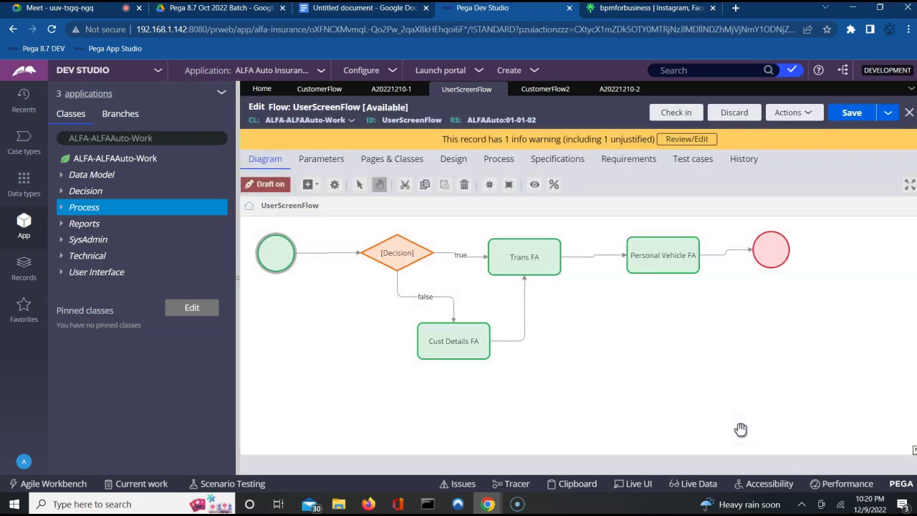
Step: Save UserScreenFlow and check case A20221210-2's Customer Details form in Firefox
left_click(854, 114)
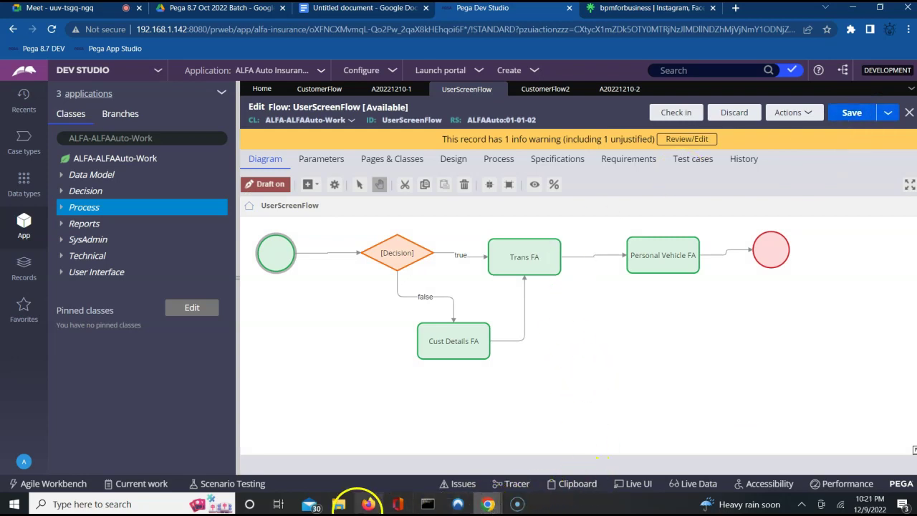
left_click(366, 504)
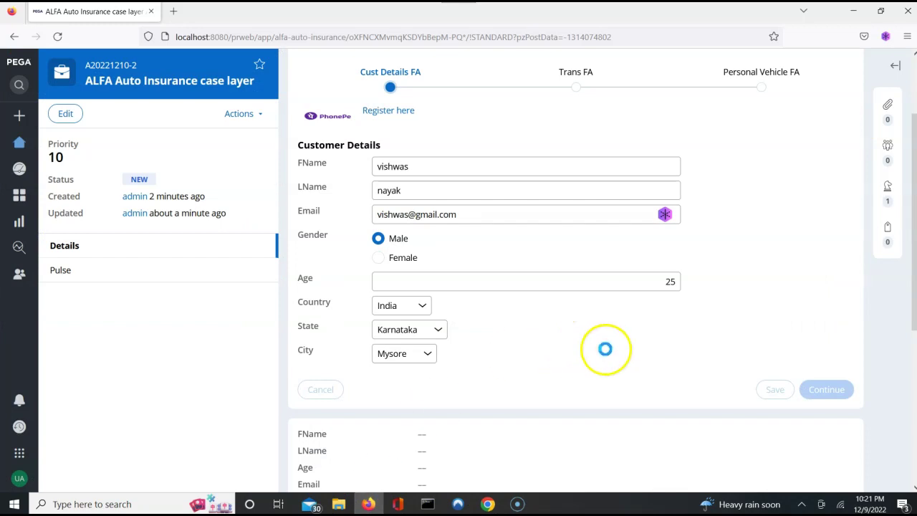
left_click(851, 14)
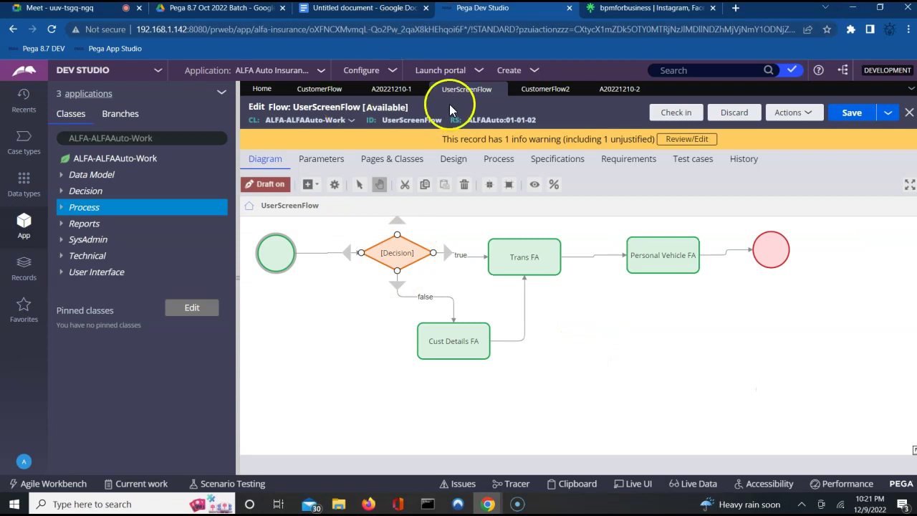
Step: Run CustomerFlow2 from its Actions menu and create new case A20221210-3
left_click(323, 93)
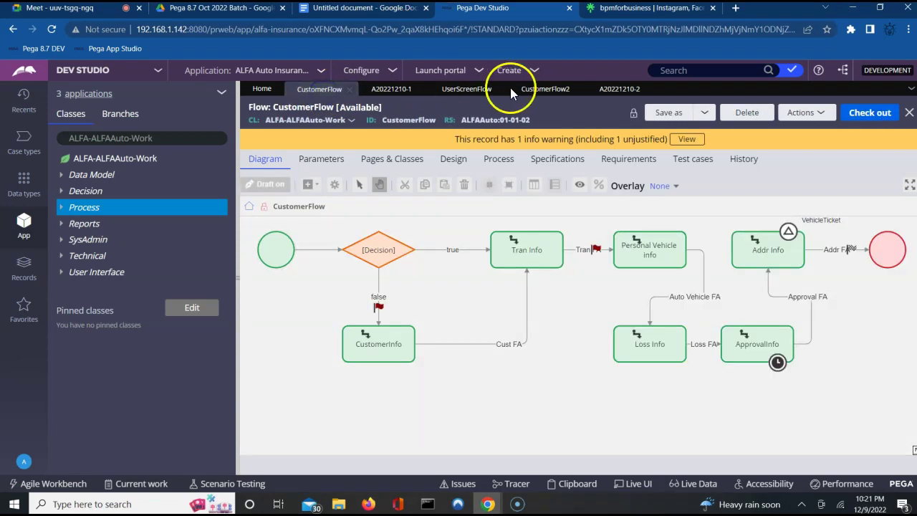
left_click(537, 90)
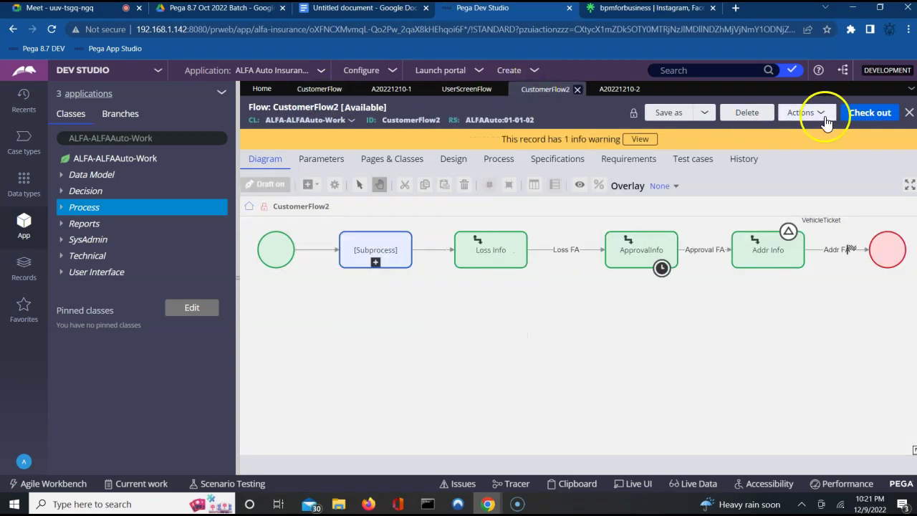
left_click(816, 116)
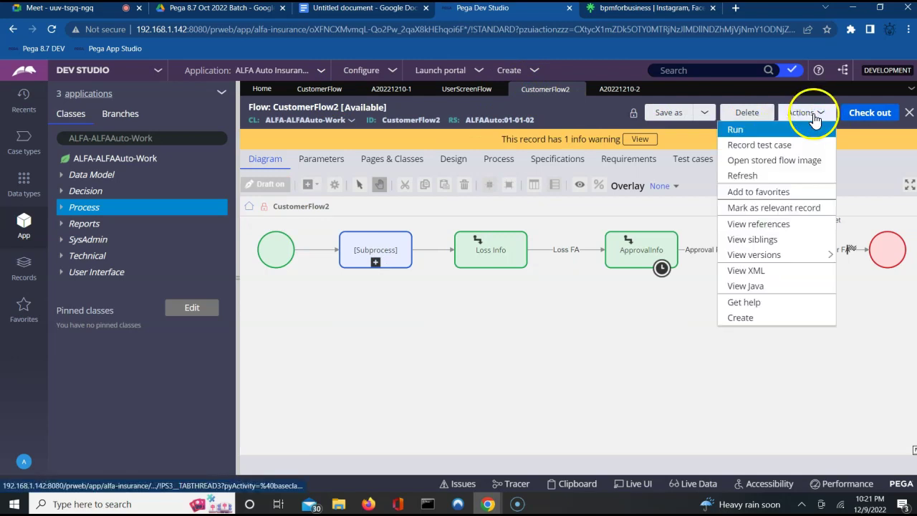
left_click(752, 130)
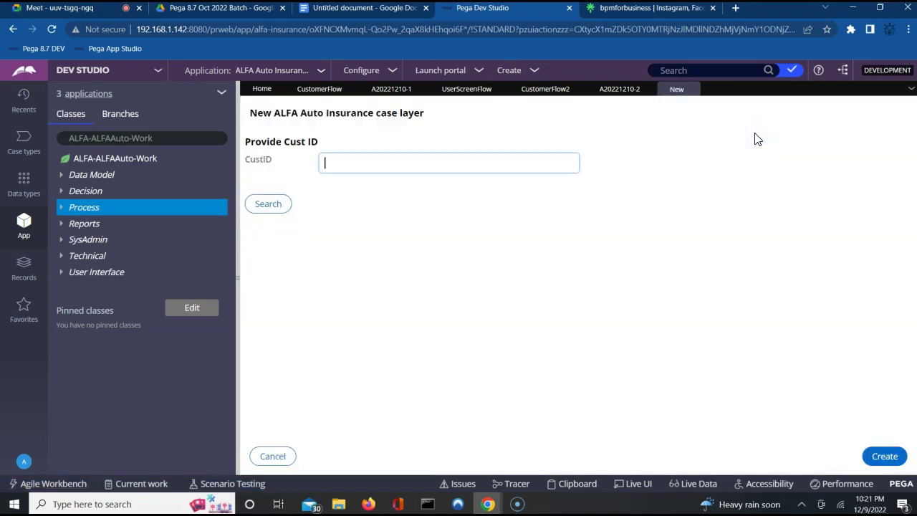
left_click(883, 456)
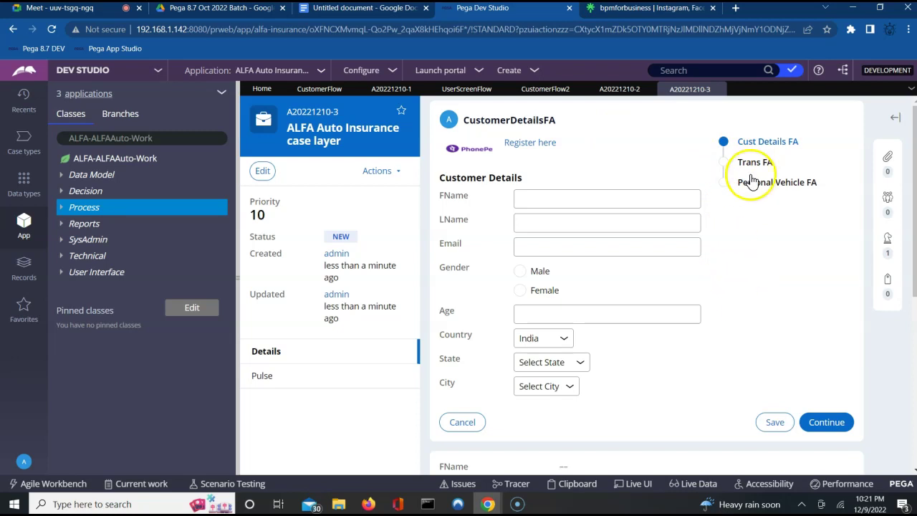
Step: Submit Cust Details FA, step back, then submit it again
left_click(476, 90)
left_click(283, 253)
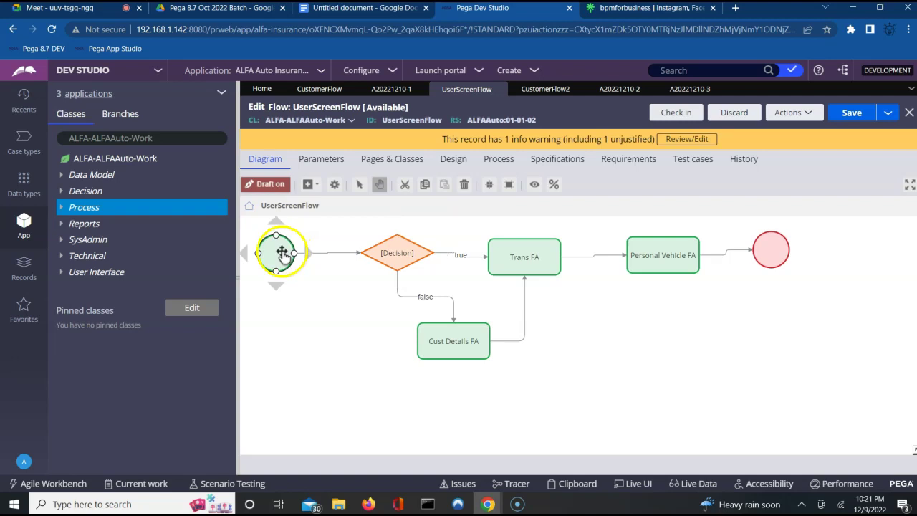
left_click(687, 90)
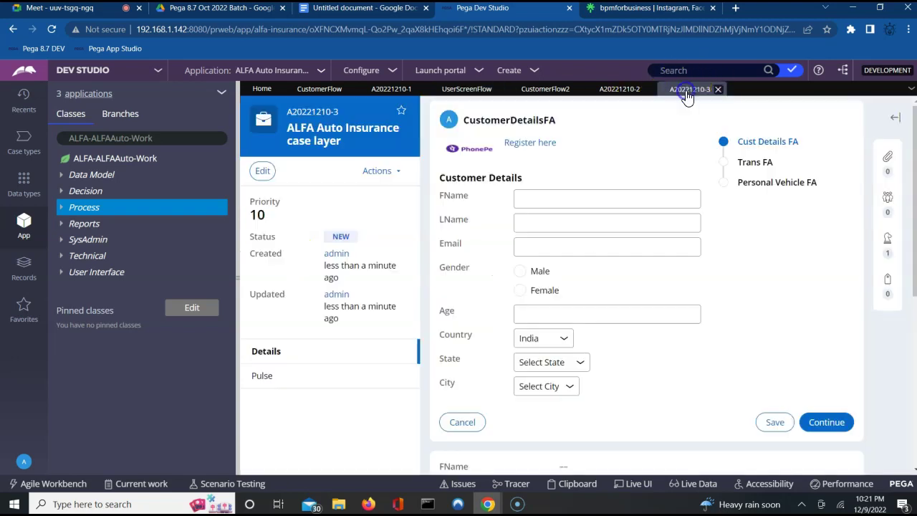
left_click(822, 424)
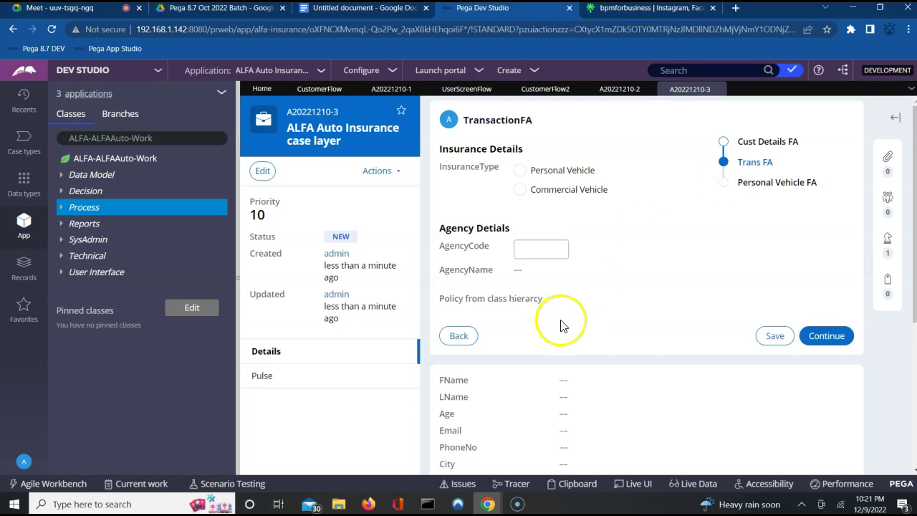
left_click(459, 337)
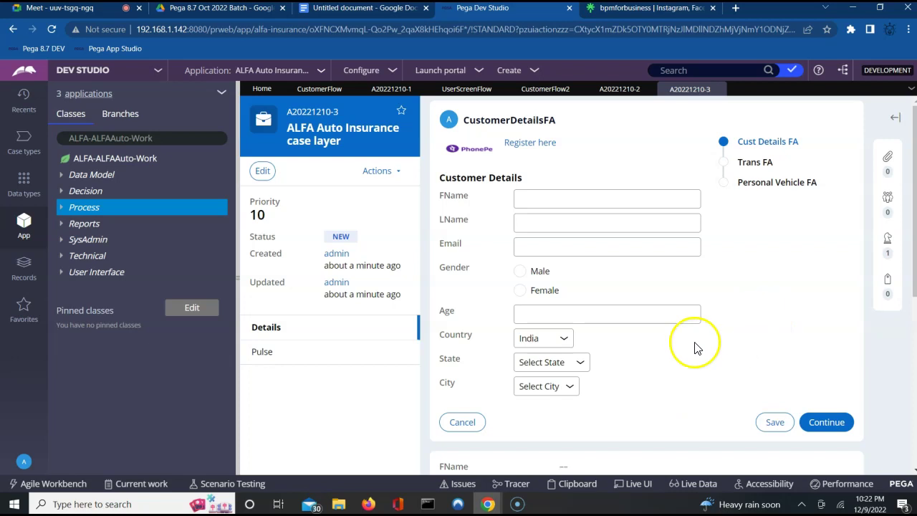
left_click(819, 425)
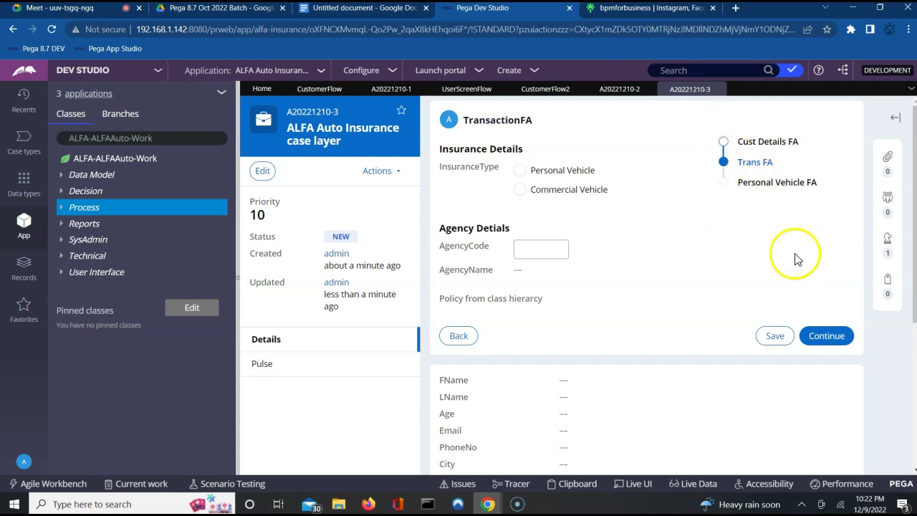
Step: Submit Trans FA and locate Personal Vehicle FA in the UserScreenFlow diagram
left_click(825, 337)
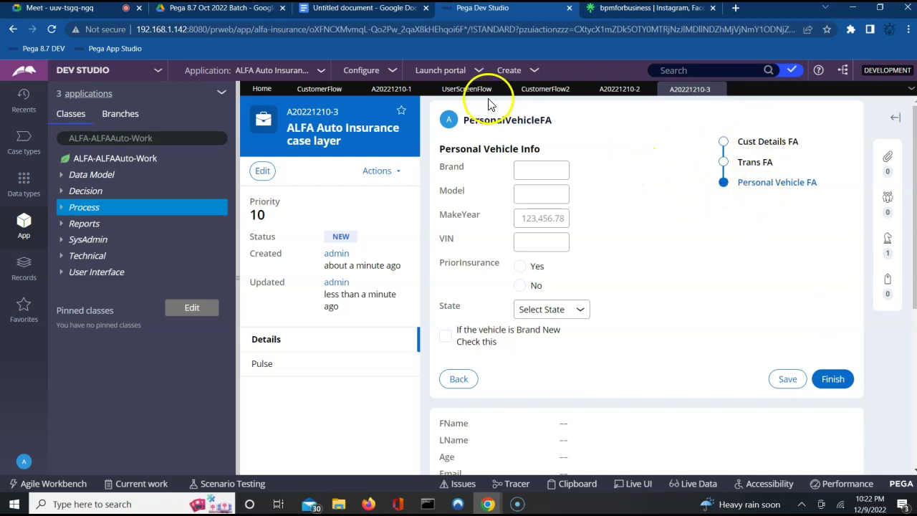
left_click(465, 89)
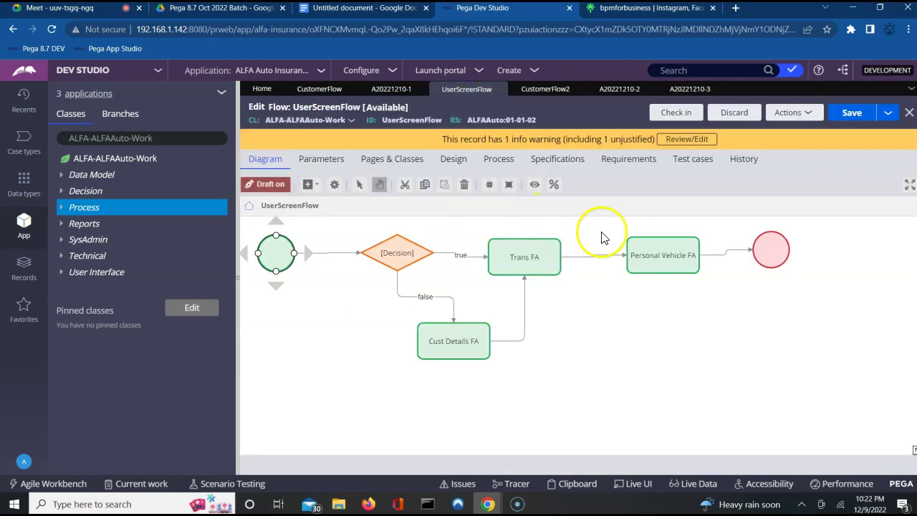
left_click(666, 260)
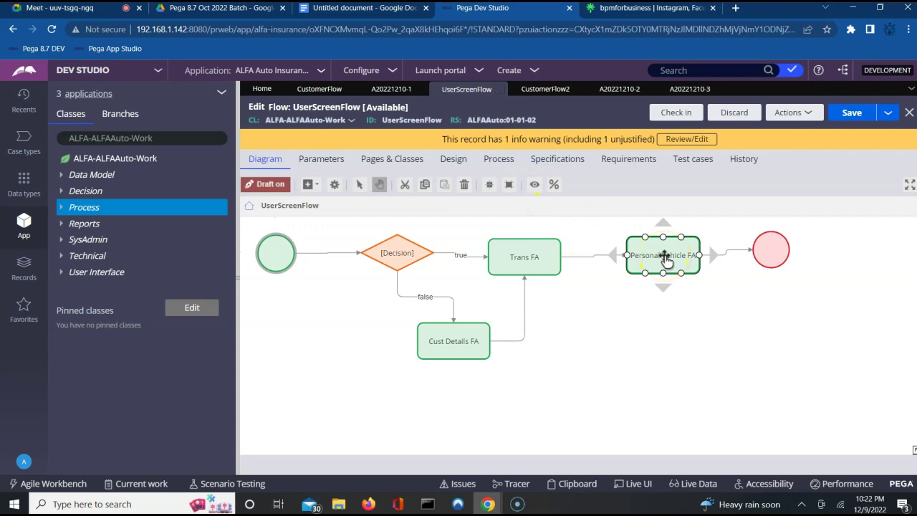
left_click(688, 91)
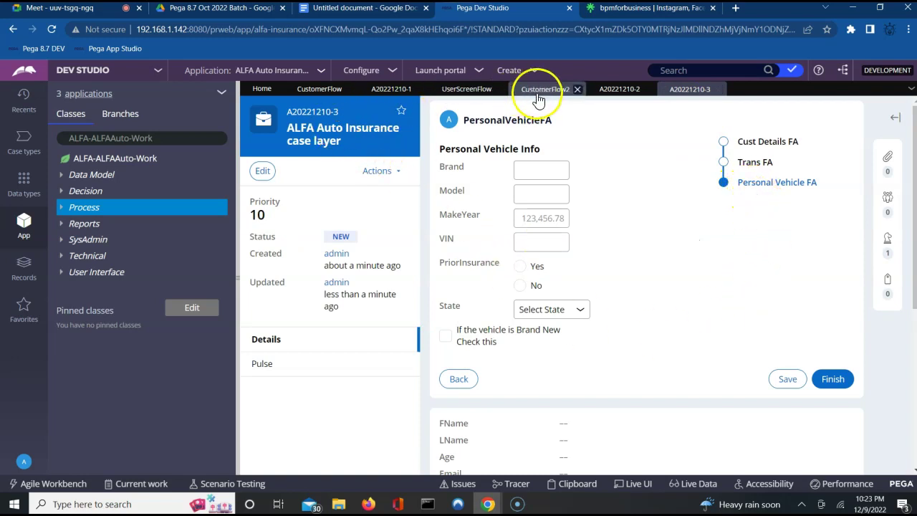
Step: Finish Personal Vehicle FA and review case A20221210-3's history showing assignment to ALFAWQ
left_click(831, 380)
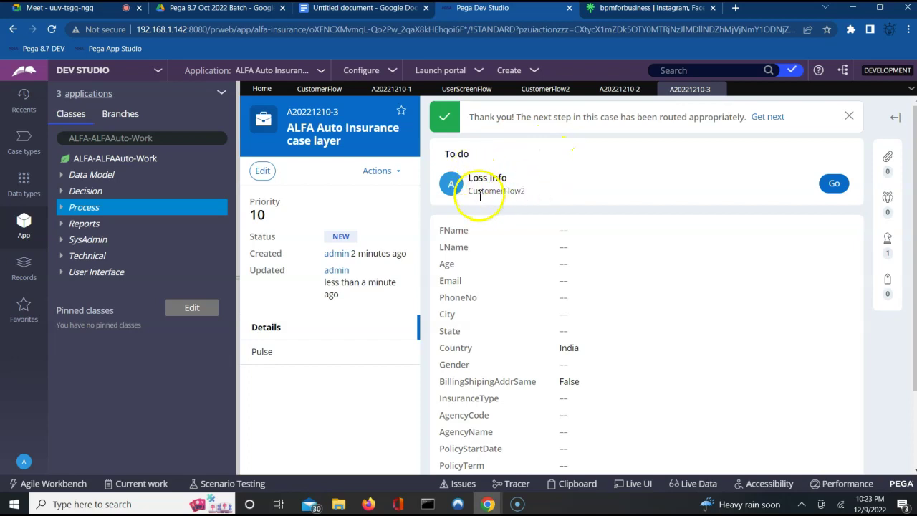
double_click(511, 192)
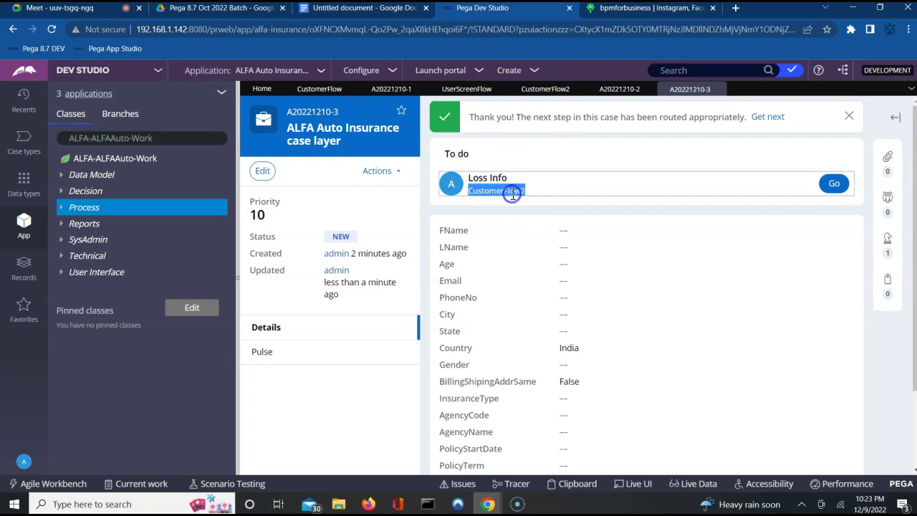
left_click(389, 175)
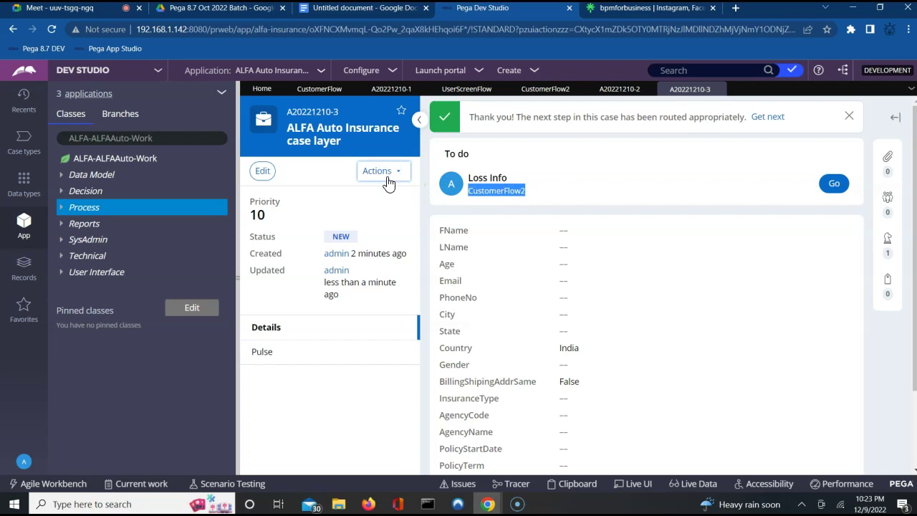
left_click(356, 192)
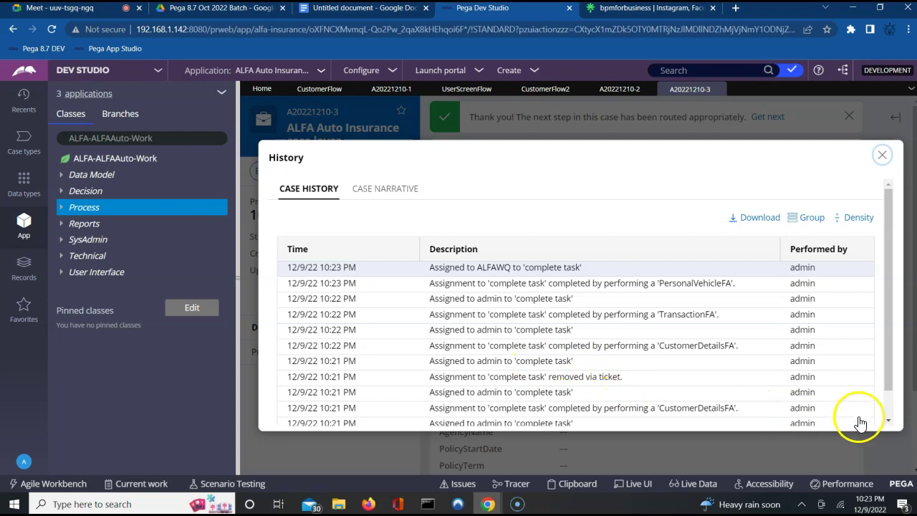
left_click(886, 421)
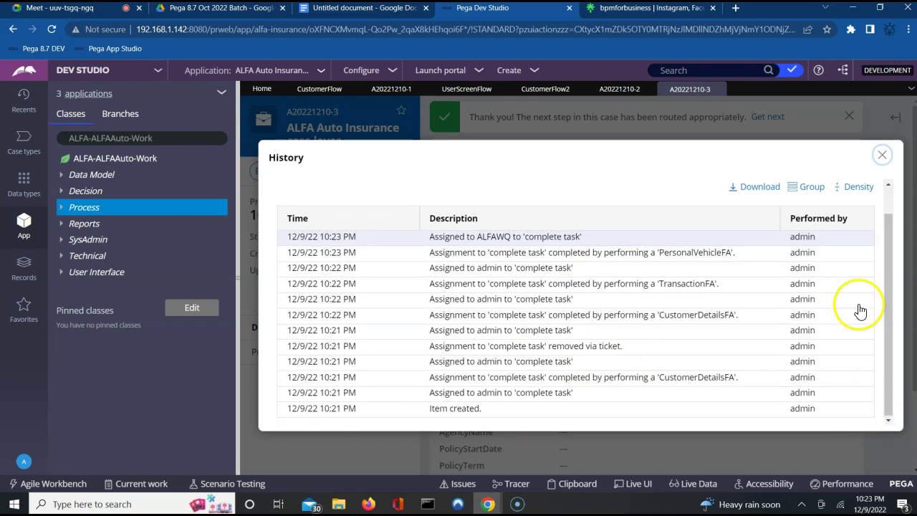
left_click(882, 159)
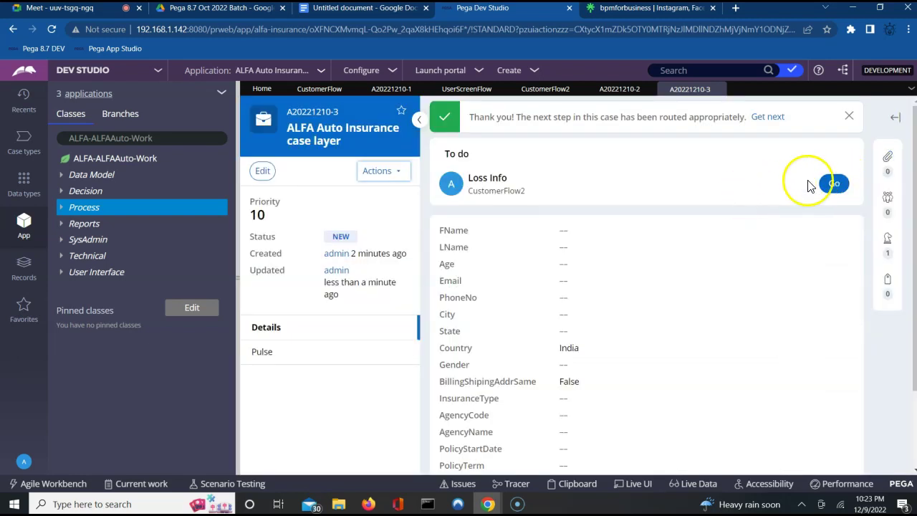
Step: Submit the Loss Info form and open the ApprovalInfo assignment
left_click(831, 184)
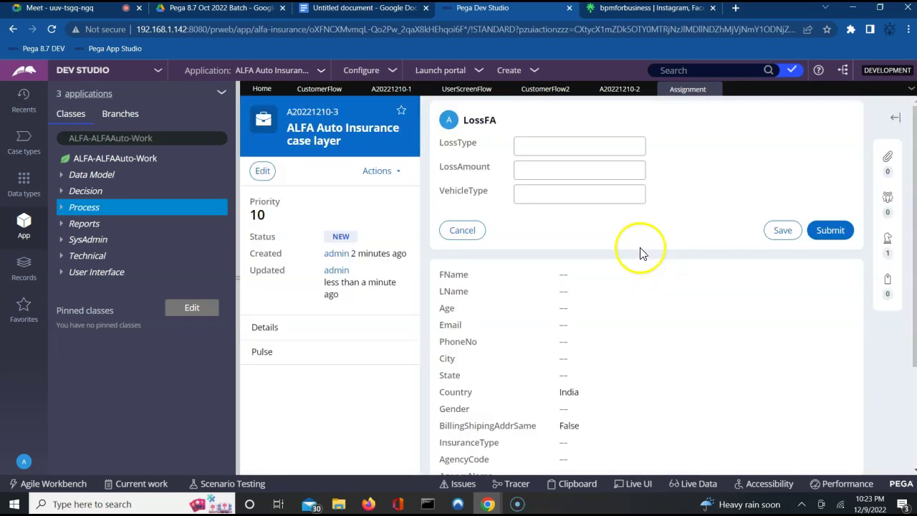
left_click(833, 231)
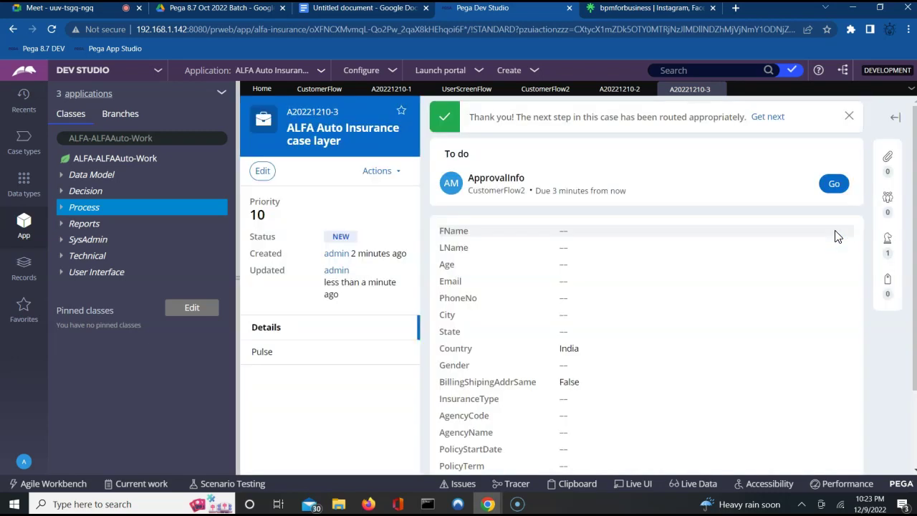
left_click(836, 183)
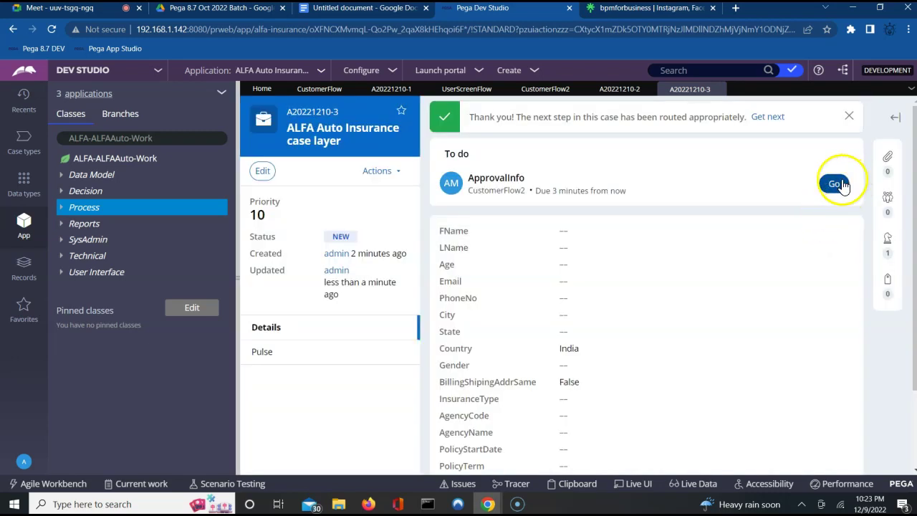
left_click(832, 185)
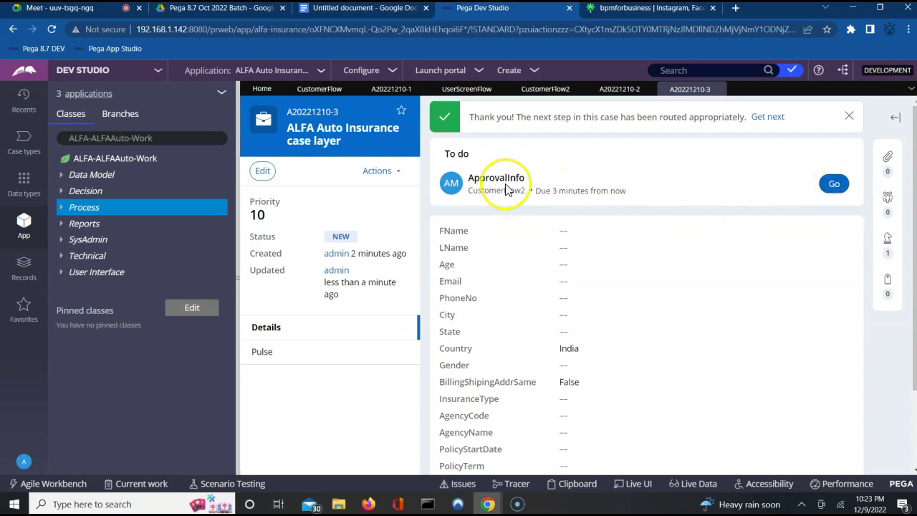
left_click(550, 194)
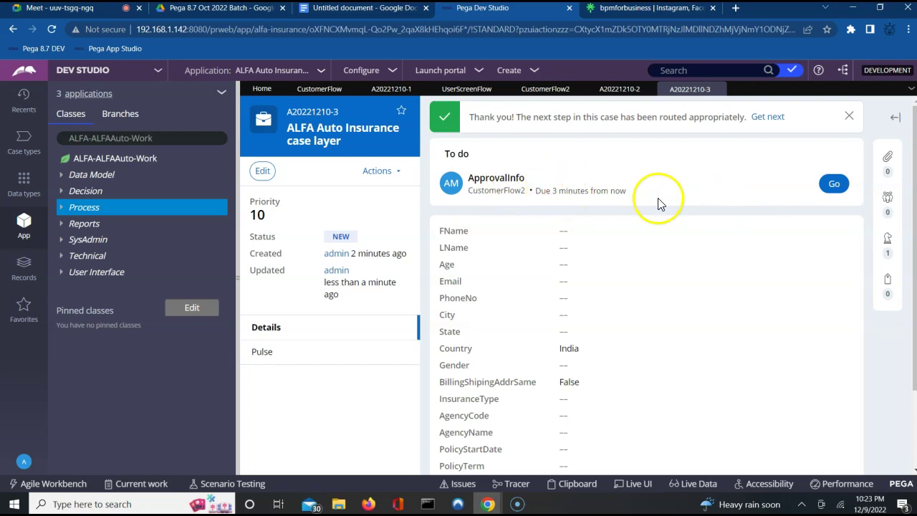
left_click(834, 187)
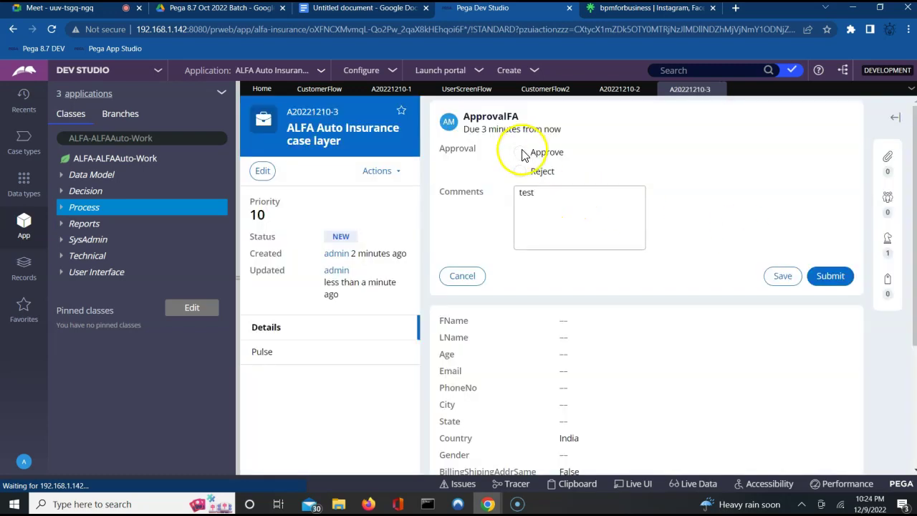
Step: Approve ApprovalInfo and submit AddressFA, leaving the case Resolved-Completed
left_click(520, 151)
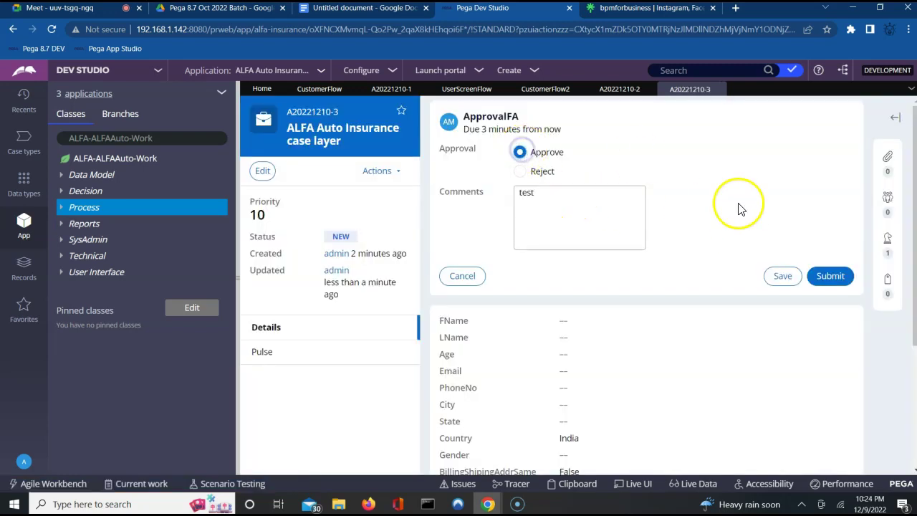
left_click(830, 276)
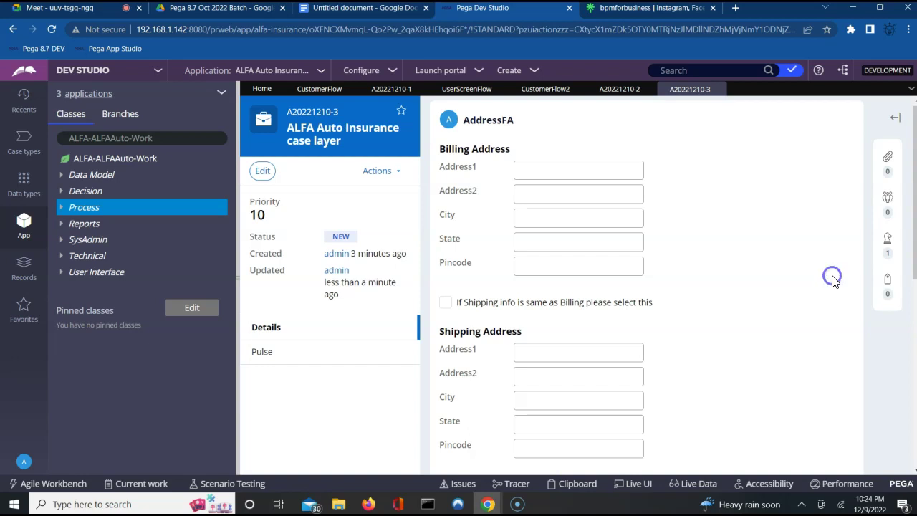
scroll(832, 280, "down", 1)
left_click(824, 467)
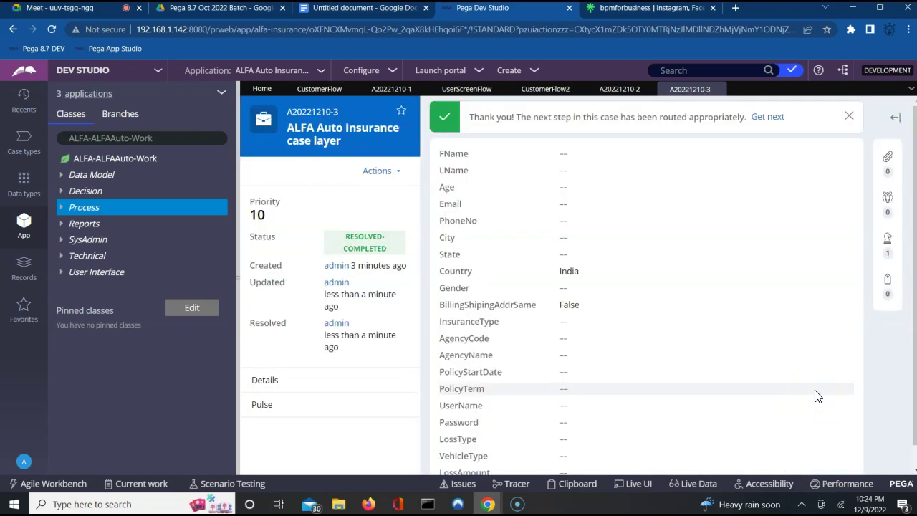
left_click(664, 318)
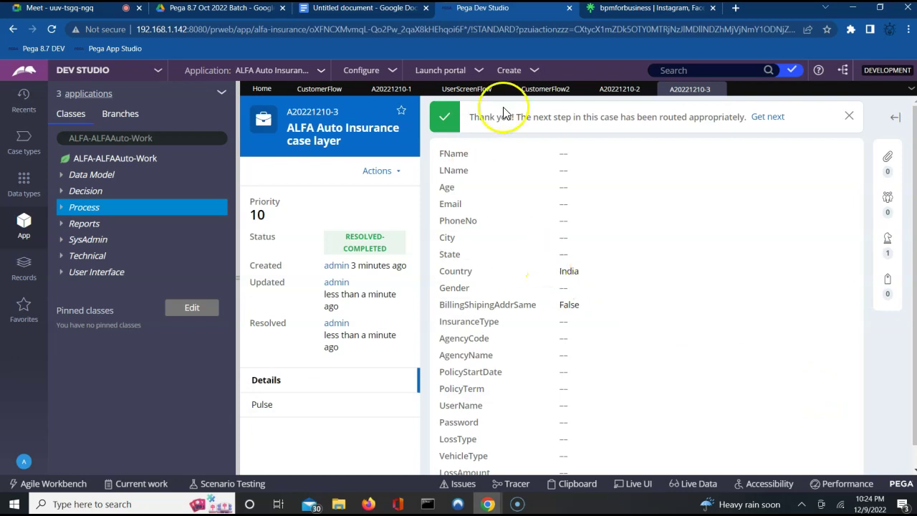
Step: Review CustomerFlow2's Subprocess properties calling UserScreenFlow and close them unchanged
left_click(465, 92)
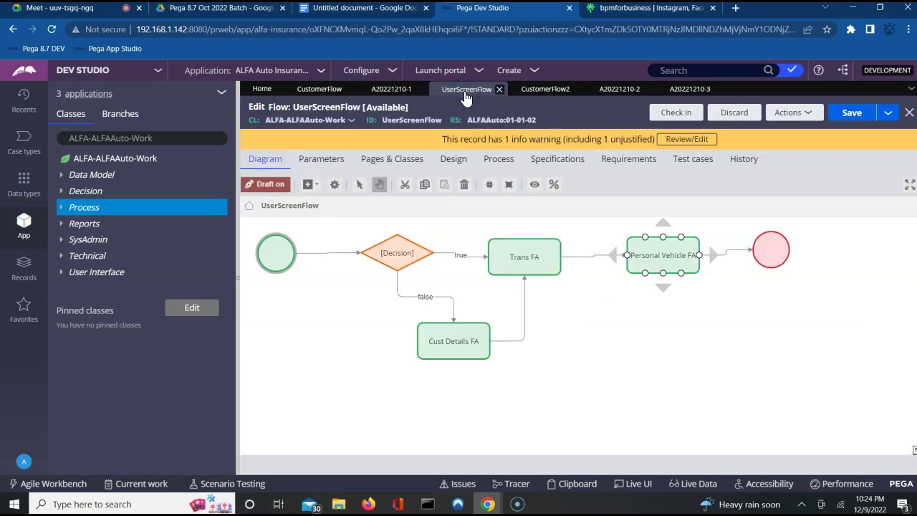
left_click(496, 247)
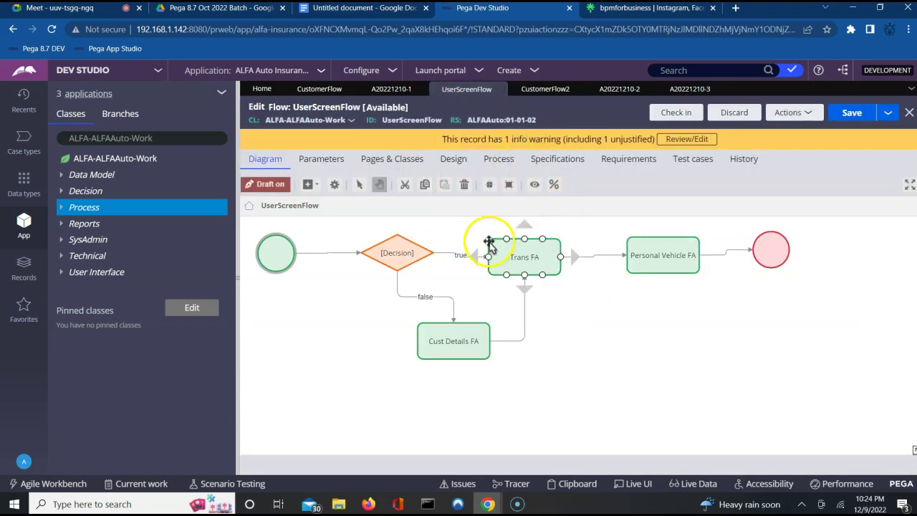
left_click(542, 91)
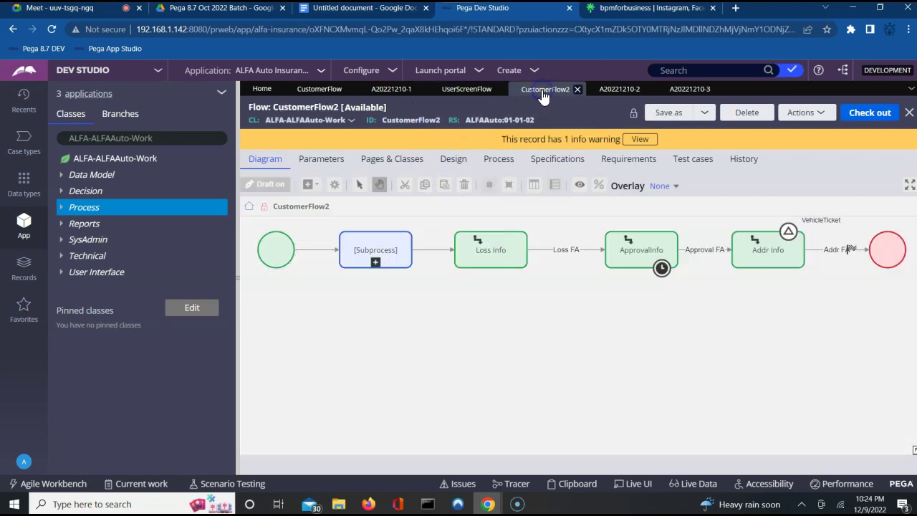
double_click(377, 246)
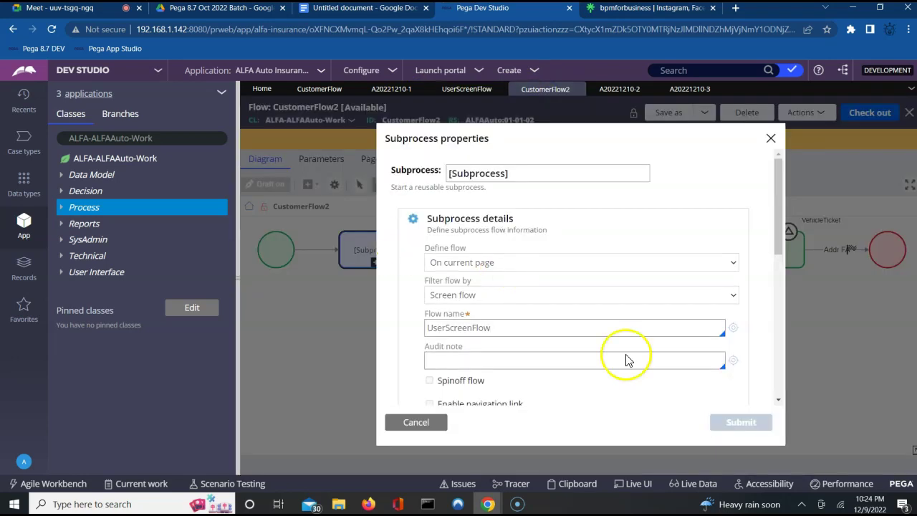
scroll(782, 405, "down", 1)
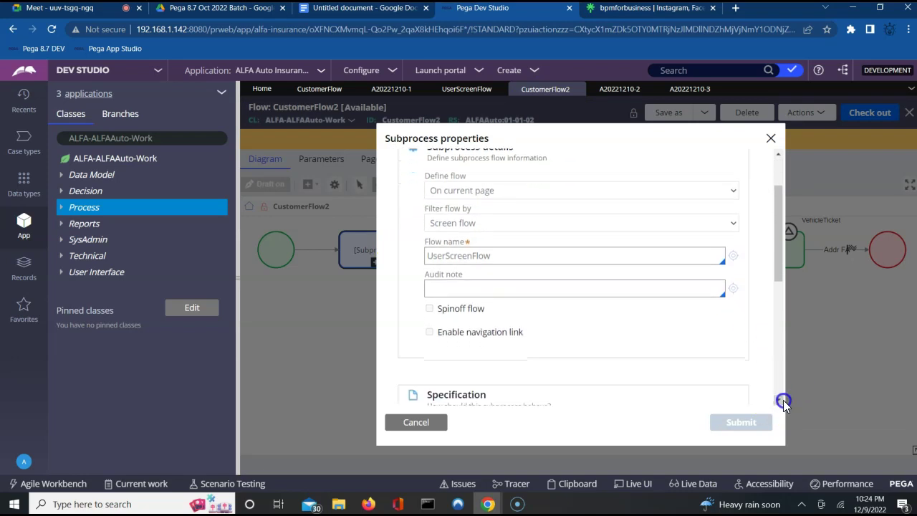
left_click(430, 309)
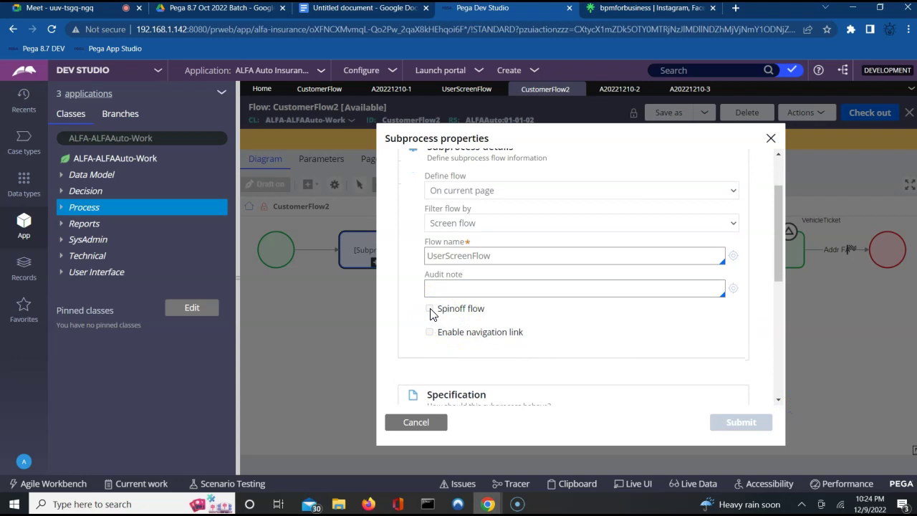
right_click(429, 313)
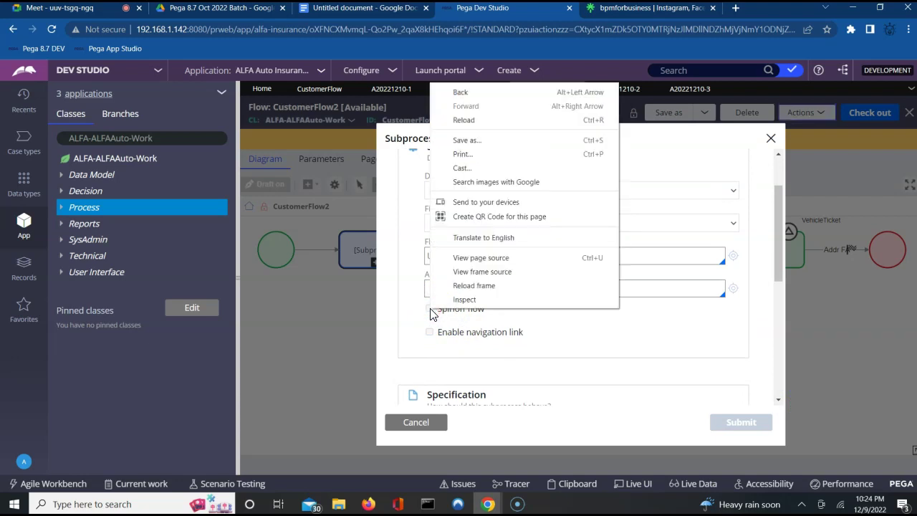
left_click(416, 307)
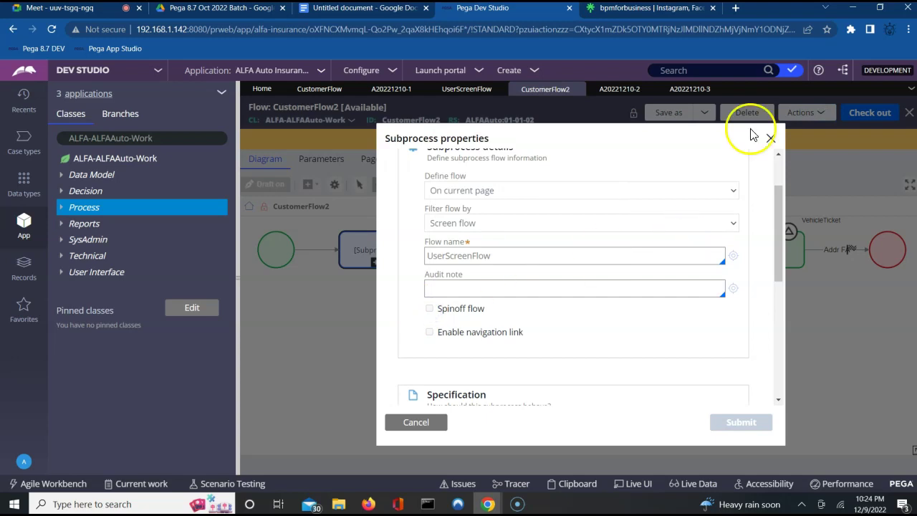
left_click(771, 137)
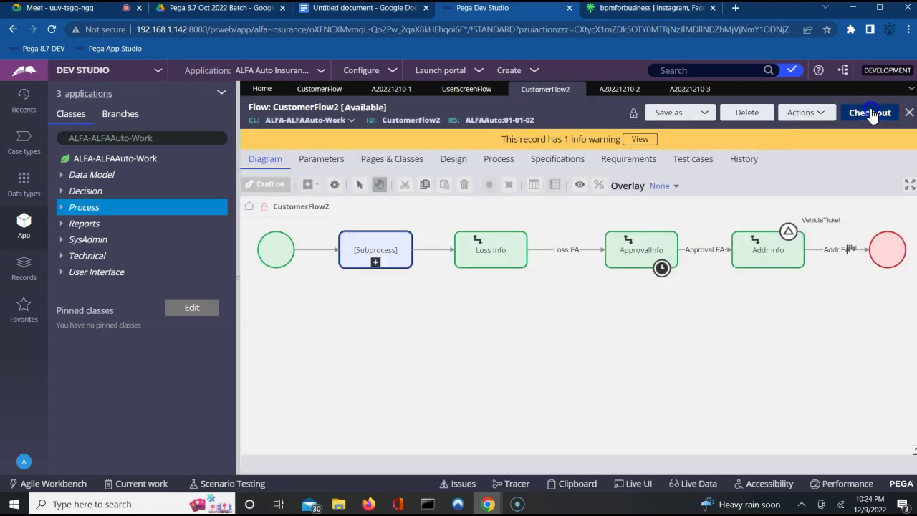
Step: Check out CustomerFlow2 into draft mode and select its Subprocess step
double_click(487, 263)
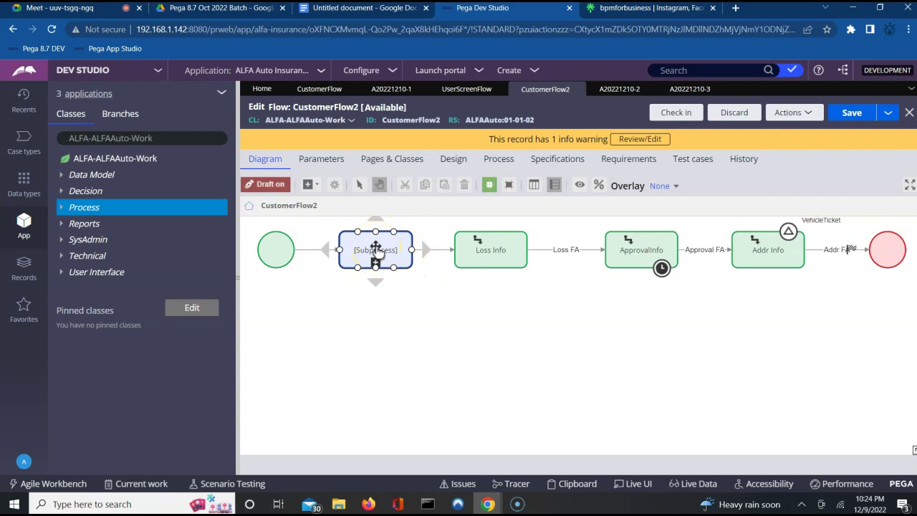
left_click(491, 250)
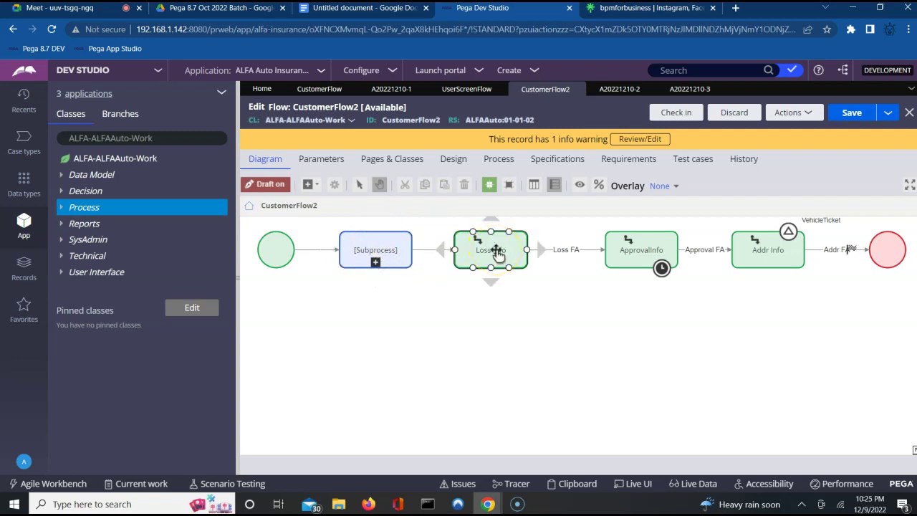
left_click(390, 241)
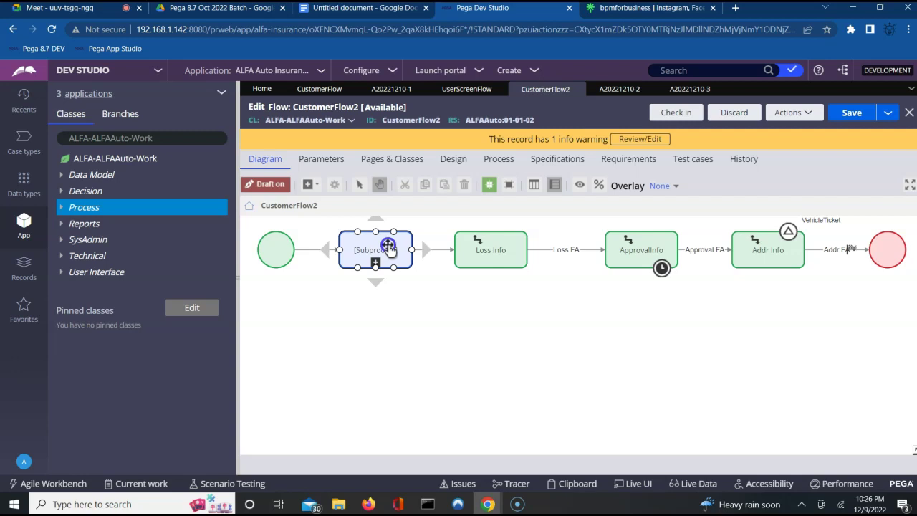
Step: Tick Spinoff flow in the Subprocess properties calling UserScreenFlow and submit them
double_click(388, 249)
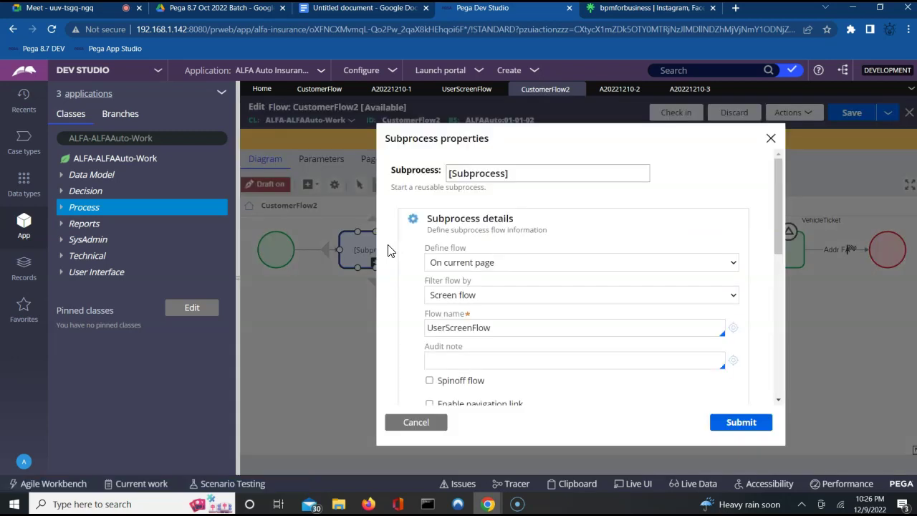
left_click(428, 383)
scroll(777, 396, "down", 1)
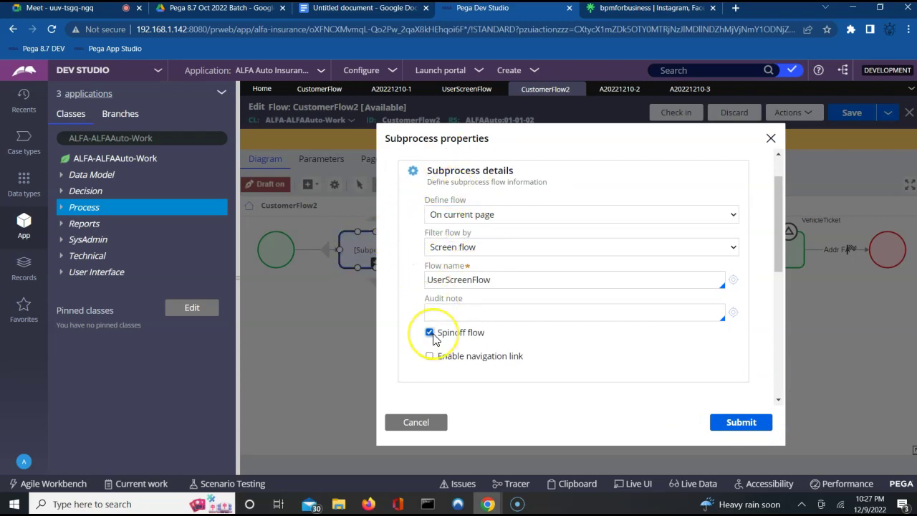
mouse_move(434, 338)
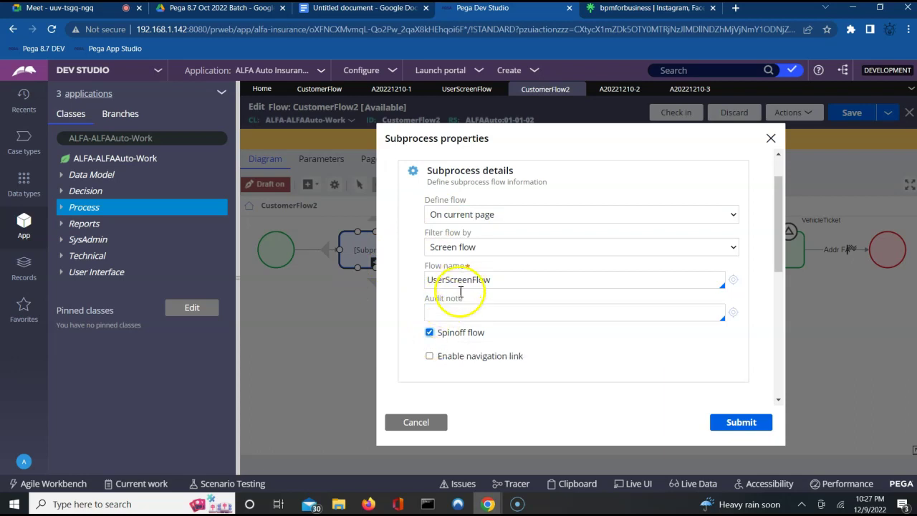
left_click(430, 333)
left_click(430, 333)
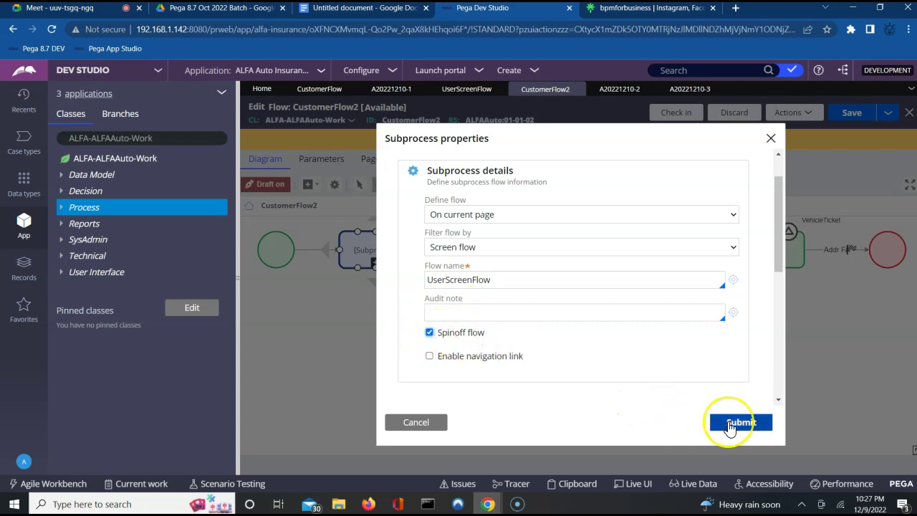
left_click(729, 424)
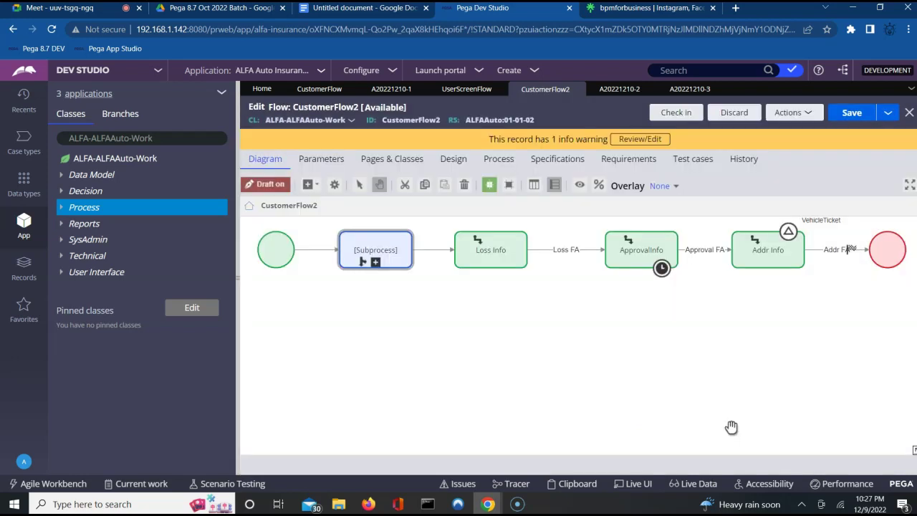
left_click(509, 356)
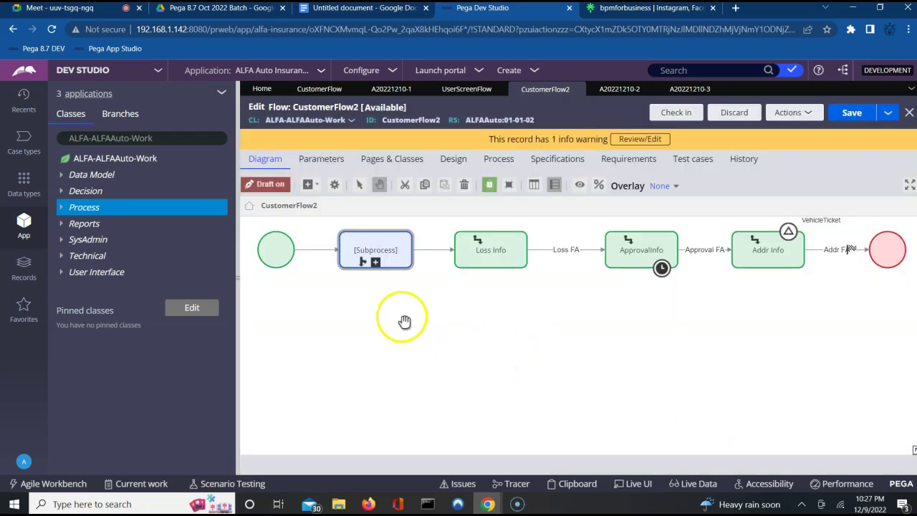
Step: Recheck CustomerFlow2's shapes and Subprocess properties, cancelling without changes
left_click(362, 262)
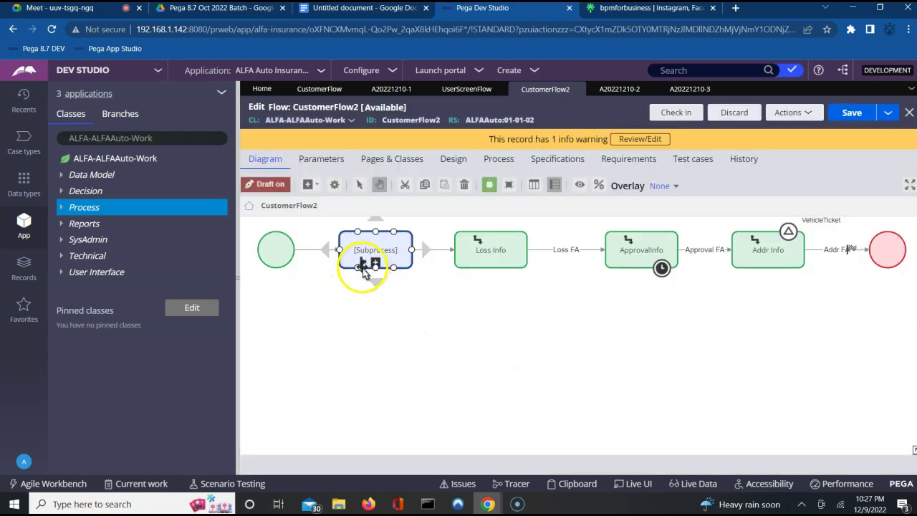
left_click(376, 297)
left_click(391, 308)
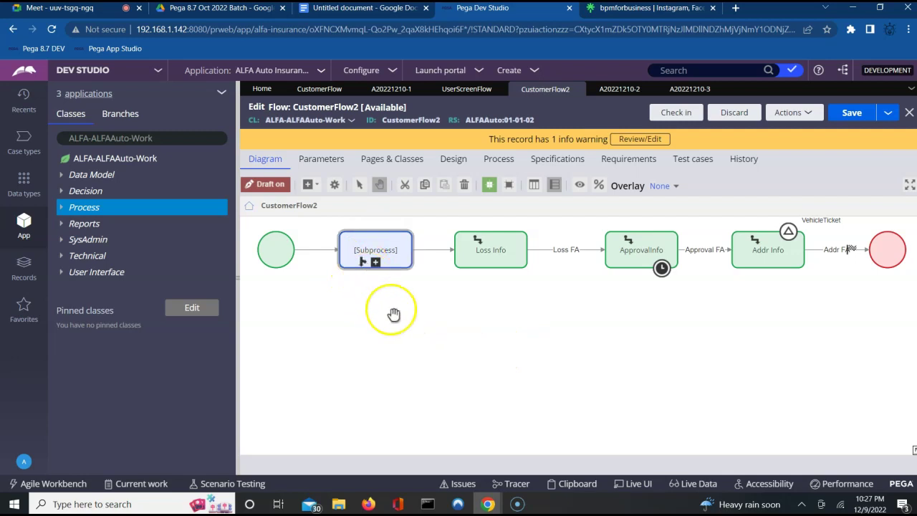
left_click(351, 246)
left_click(512, 260)
left_click(655, 258)
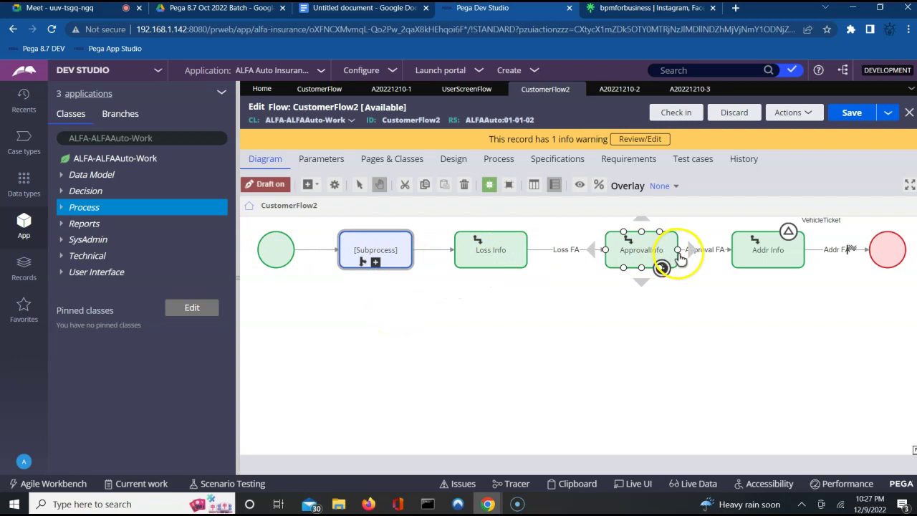
left_click(377, 243)
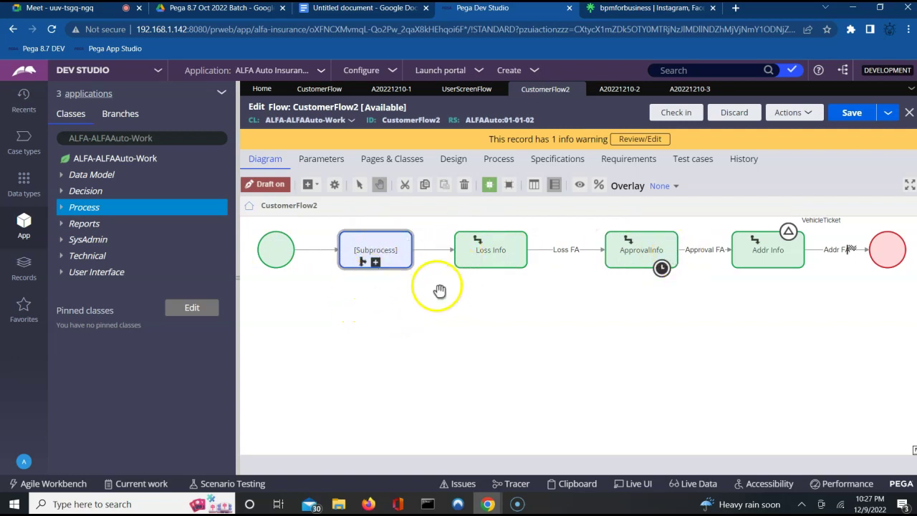
double_click(365, 243)
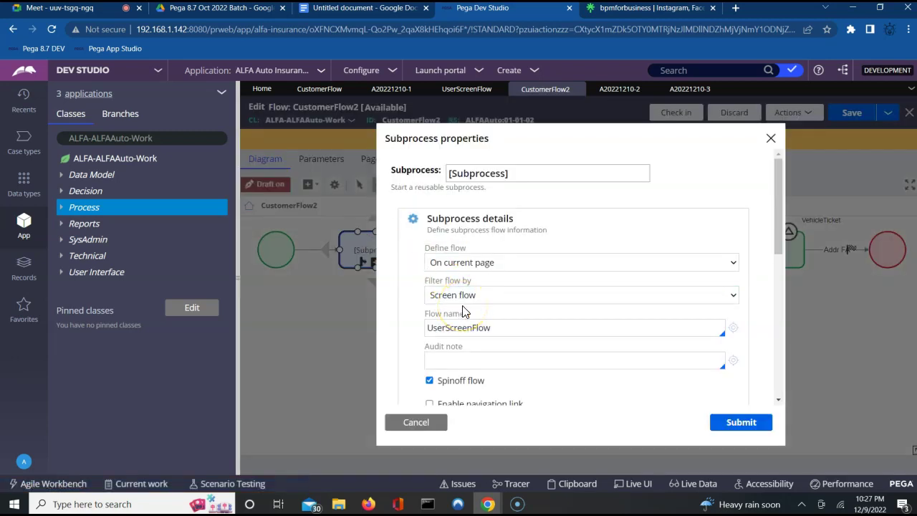
left_click(403, 426)
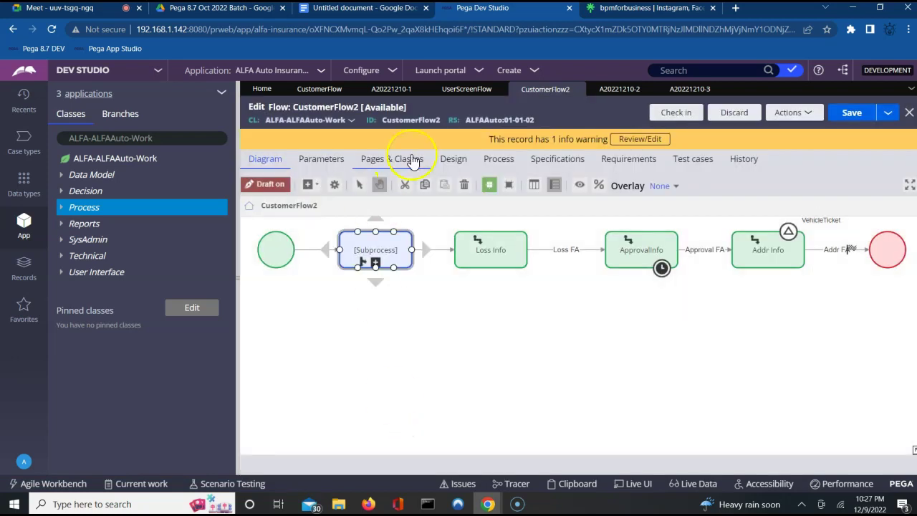
left_click(476, 89)
Step: Keep UserScreenFlow's Start routed to the current operator, then save CustomerFlow2
double_click(272, 255)
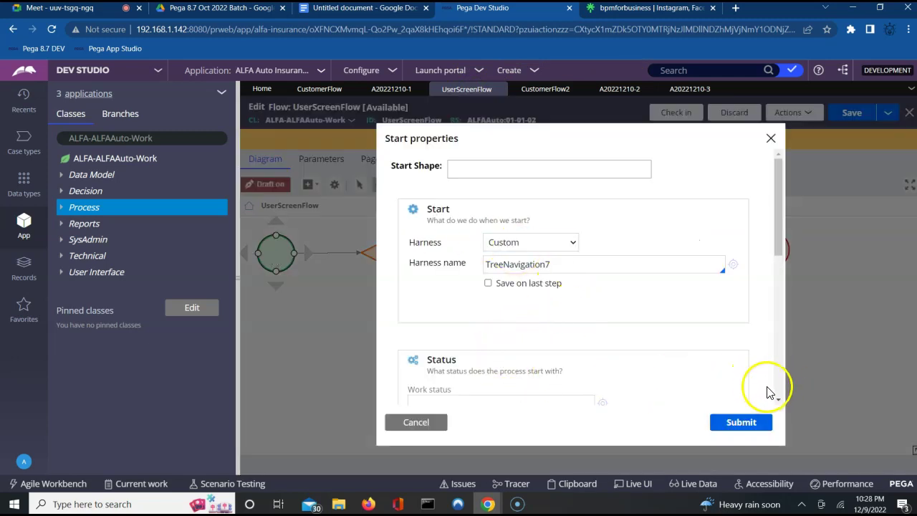
scroll(779, 396, "down", 4)
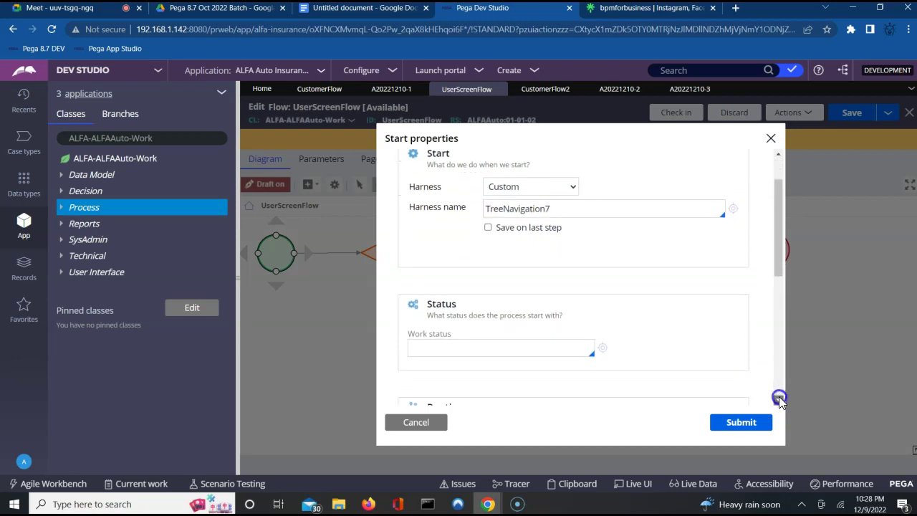
left_click(618, 364)
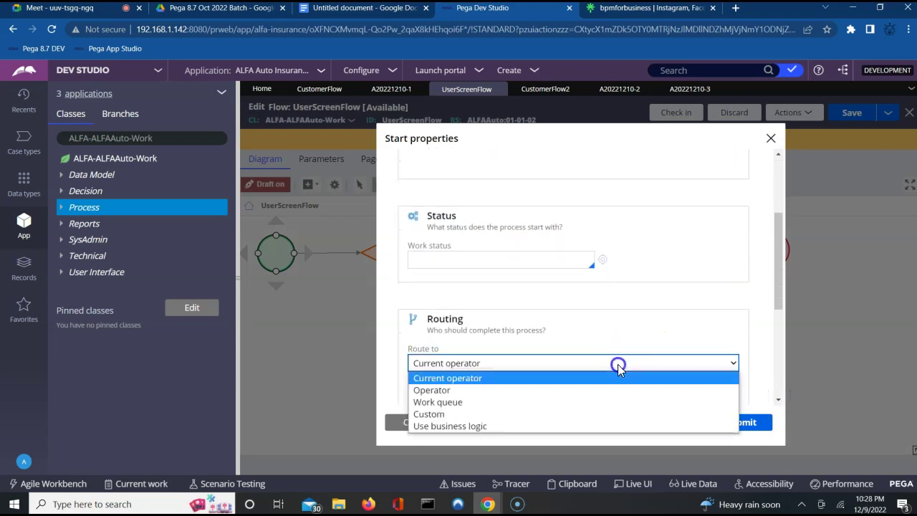
left_click(773, 360)
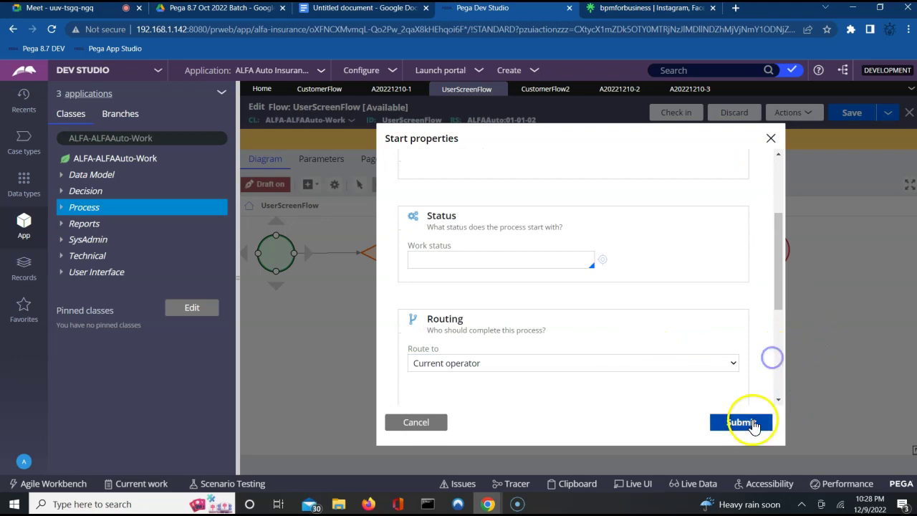
left_click(756, 422)
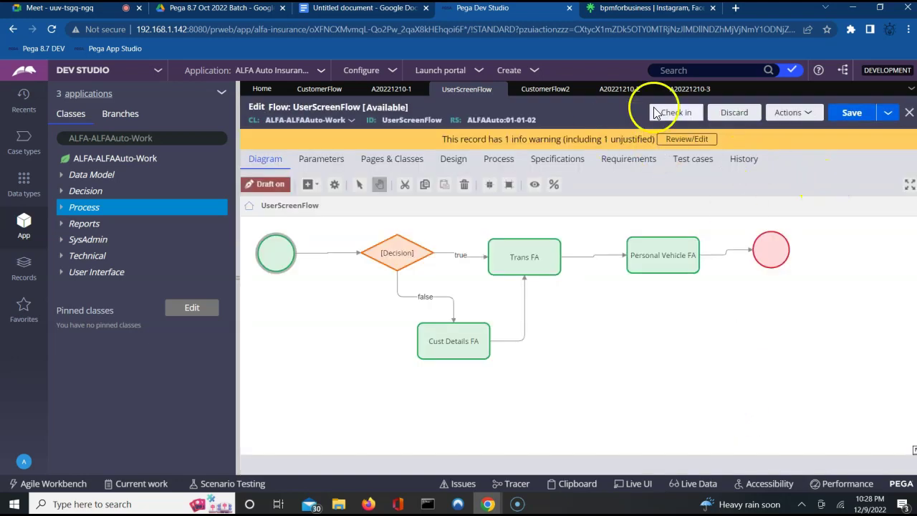
left_click(544, 89)
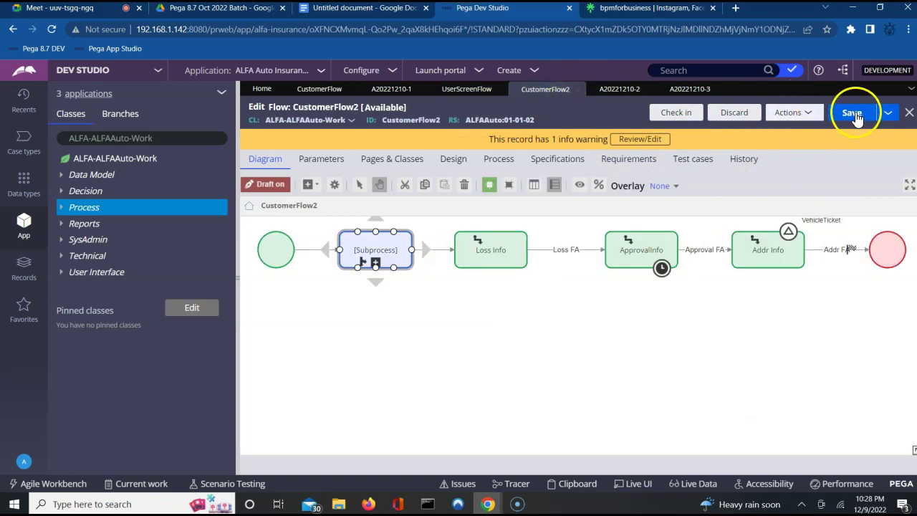
left_click(793, 112)
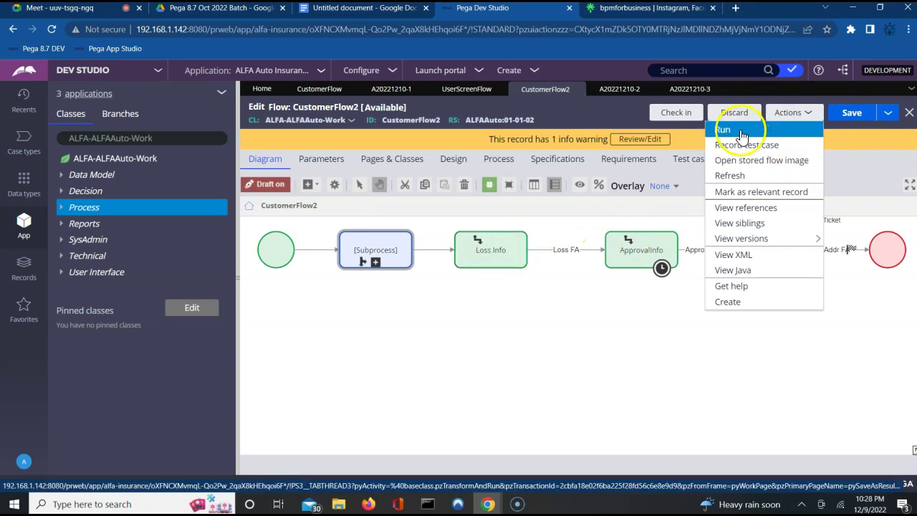
Step: Run CustomerFlow2 to create case A20221210-4, then open its Loss Info assignment
left_click(740, 130)
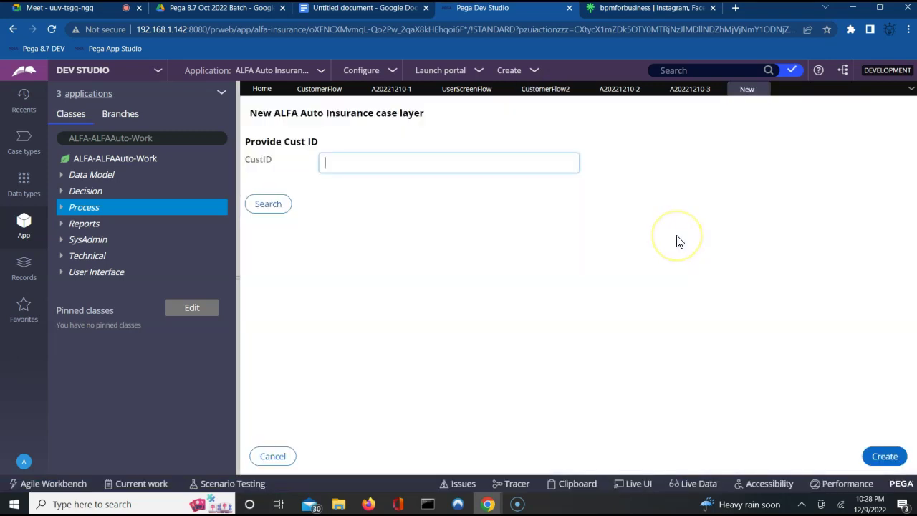
left_click(885, 457)
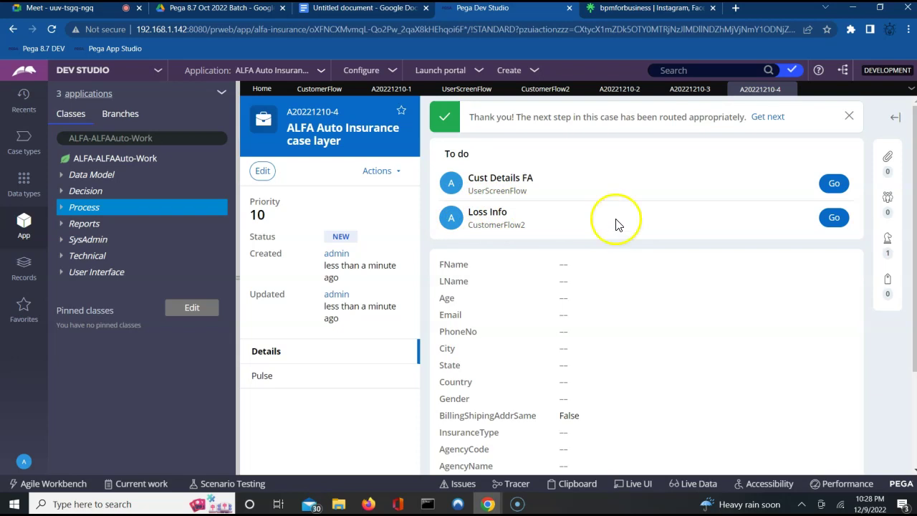
left_click(832, 220)
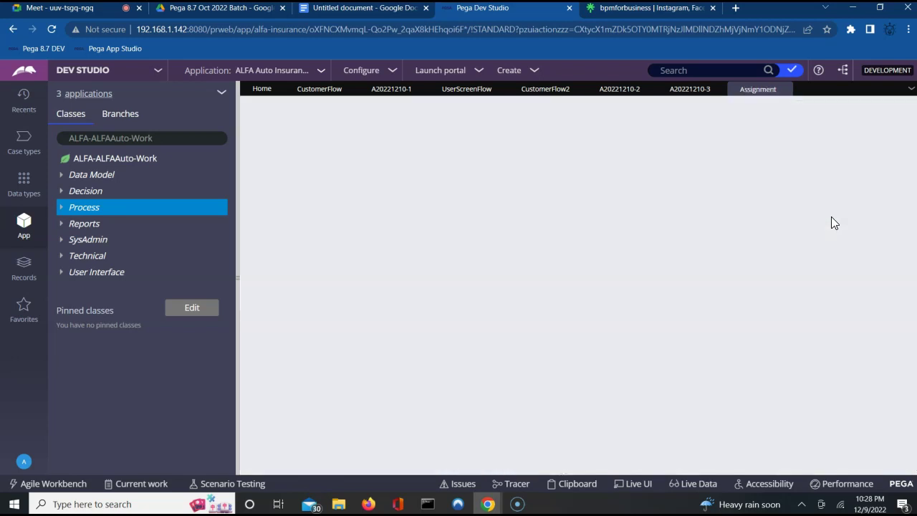
Step: On CustomerFlow2, review the Subprocess settings calling UserScreenFlow as a spinoff, then cancel unchanged
left_click(547, 90)
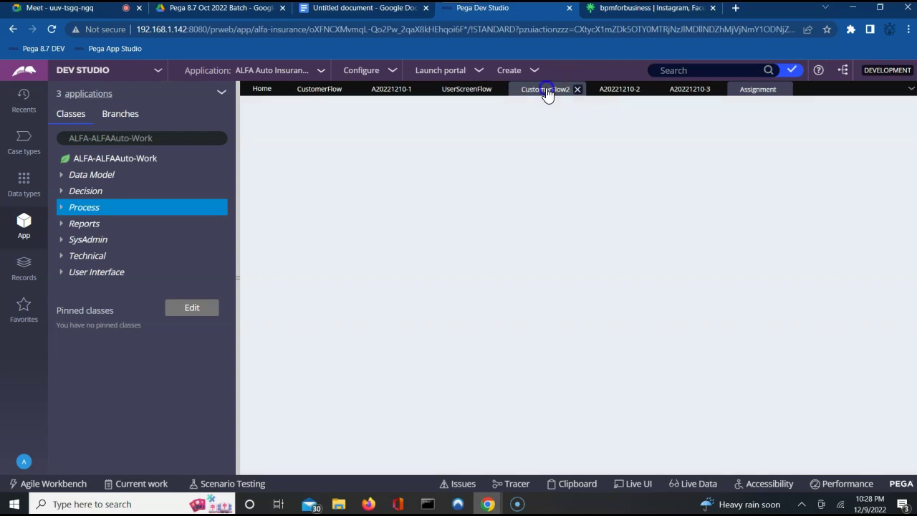
left_click(370, 258)
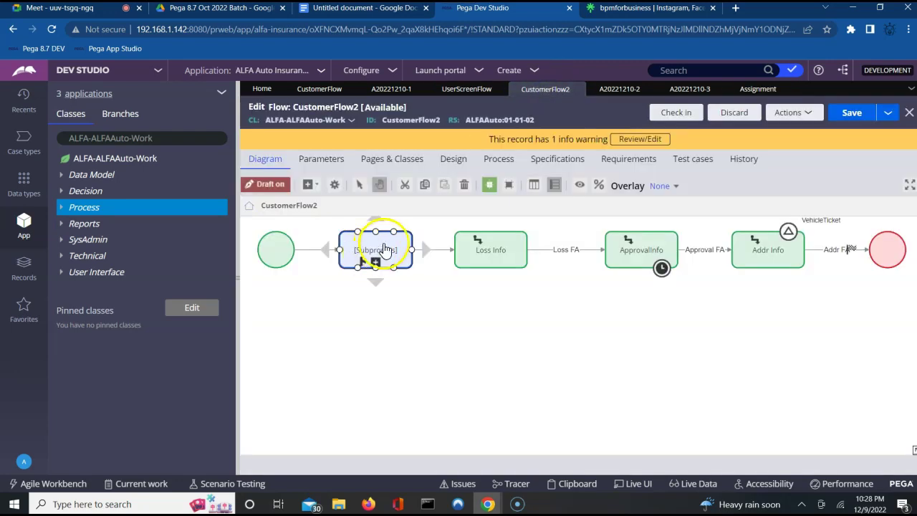
double_click(384, 249)
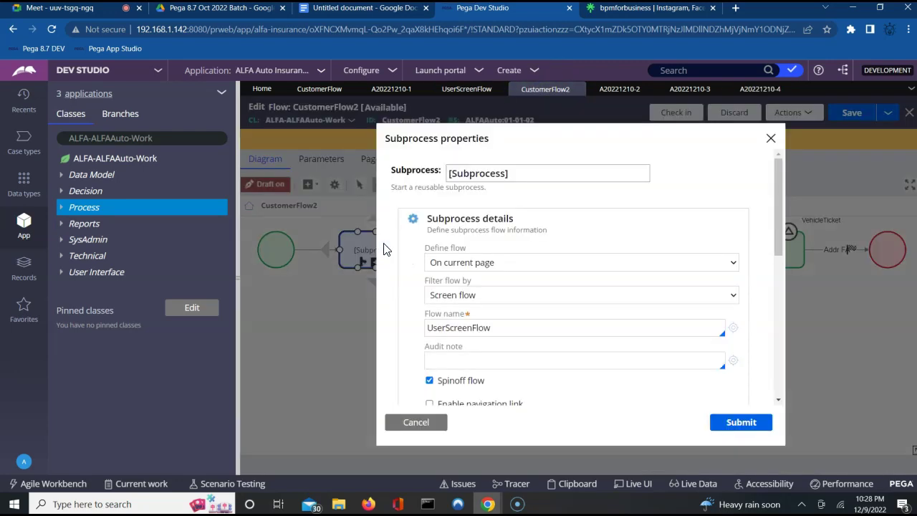
left_click(780, 403)
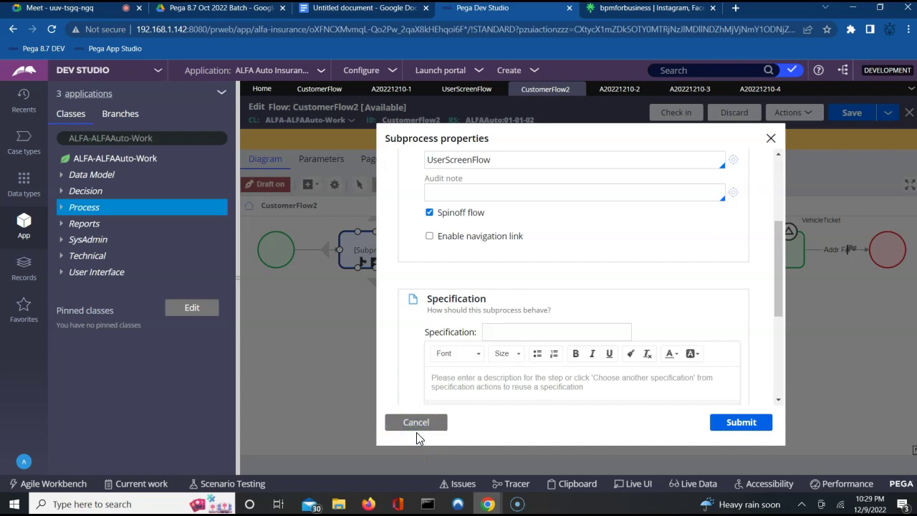
left_click(418, 427)
left_click(492, 252)
left_click(466, 215)
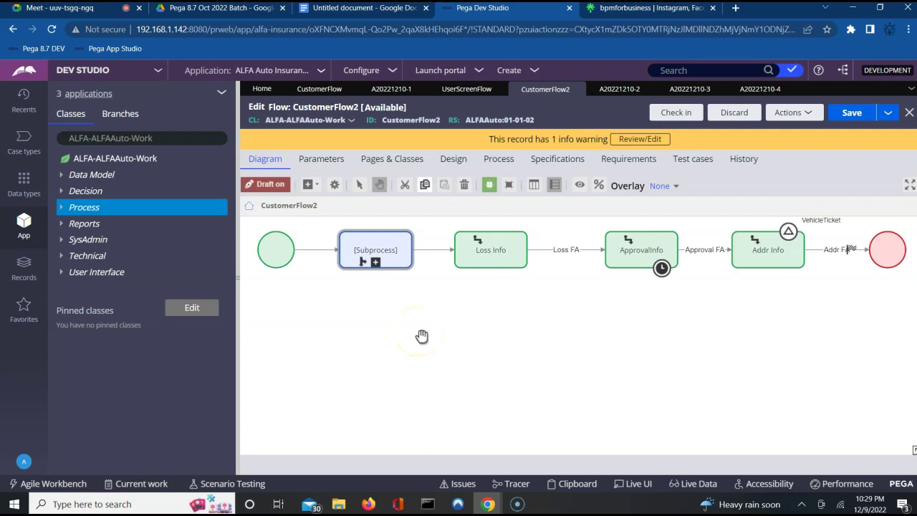
Step: Show UserScreenFlow's Start shape properties down to the Routing section set to Current operator
left_click(454, 95)
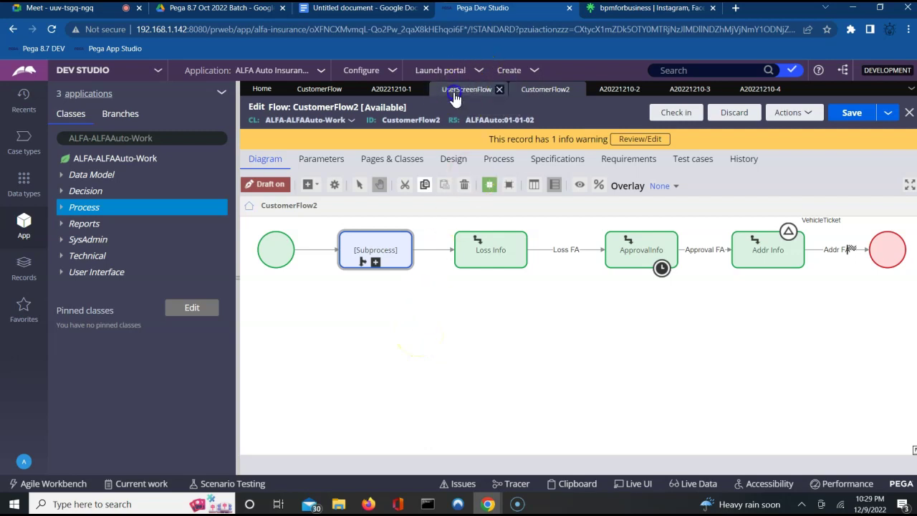
left_click(278, 252)
double_click(278, 252)
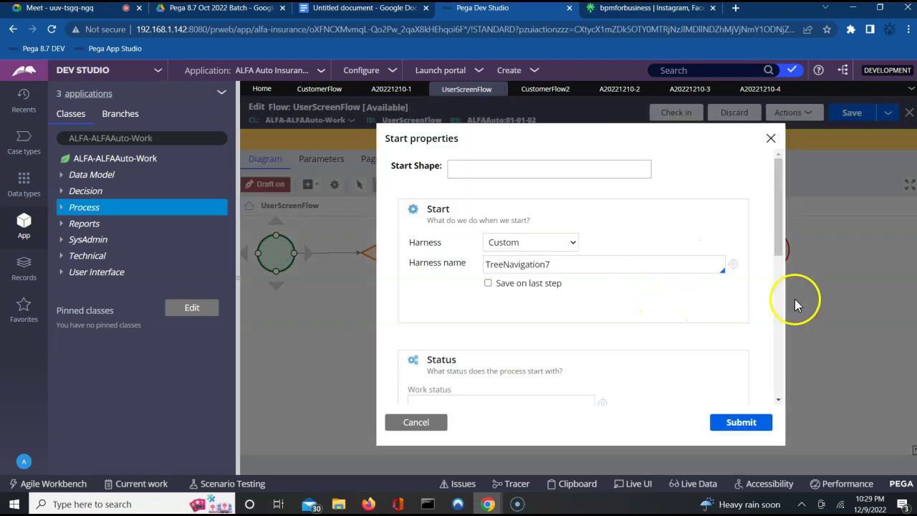
scroll(780, 345, "down", 3)
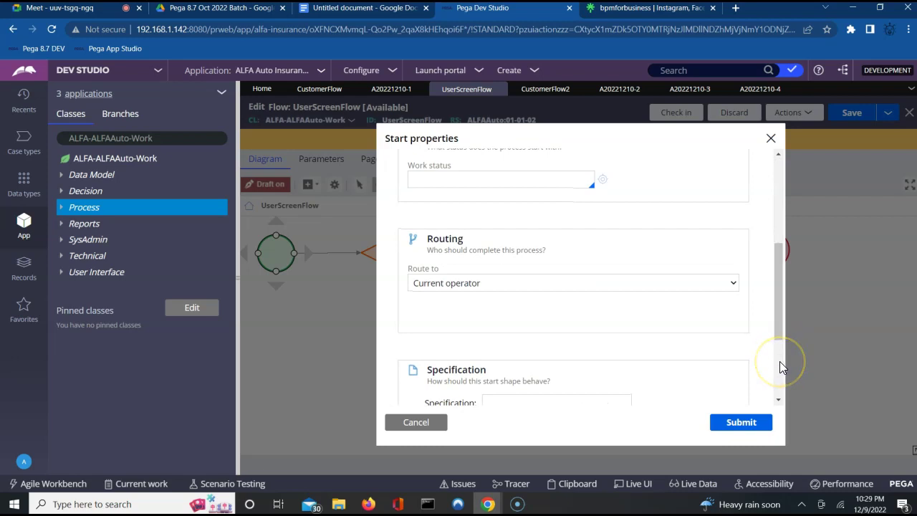
scroll(781, 366, "down", 2)
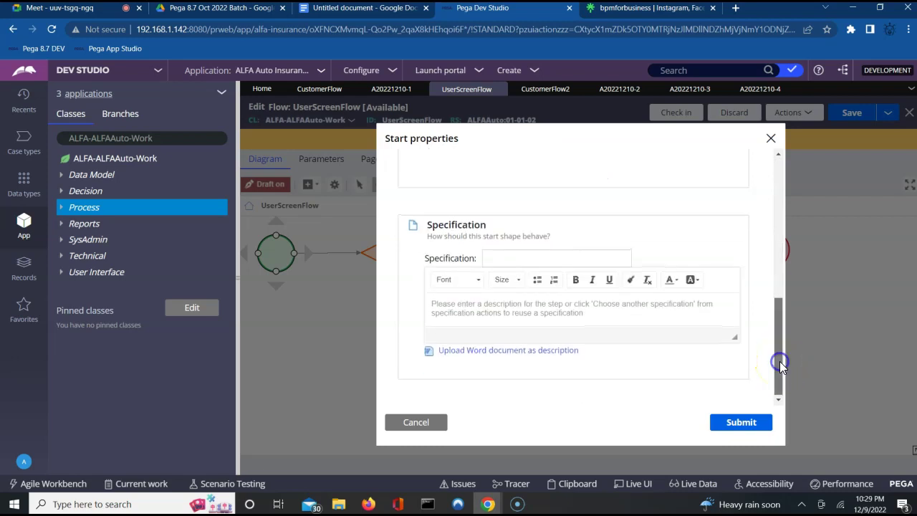
left_click(779, 287)
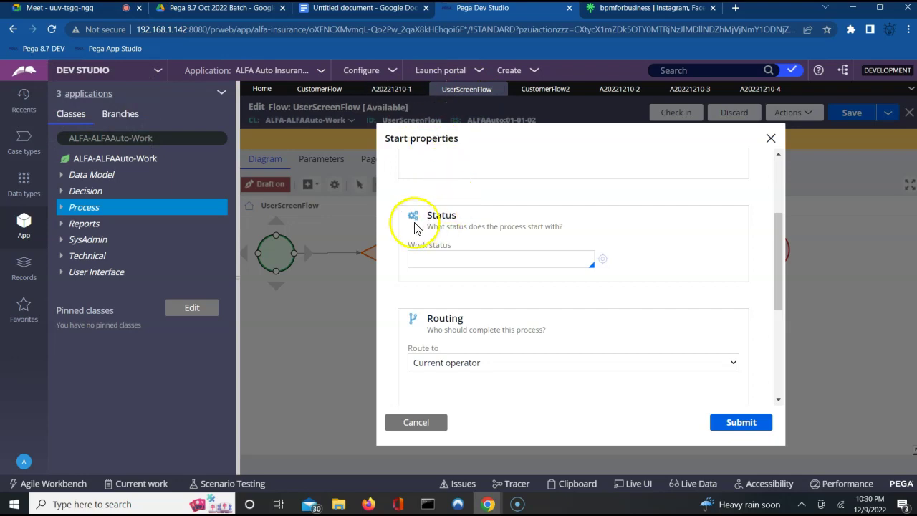
left_click(104, 15)
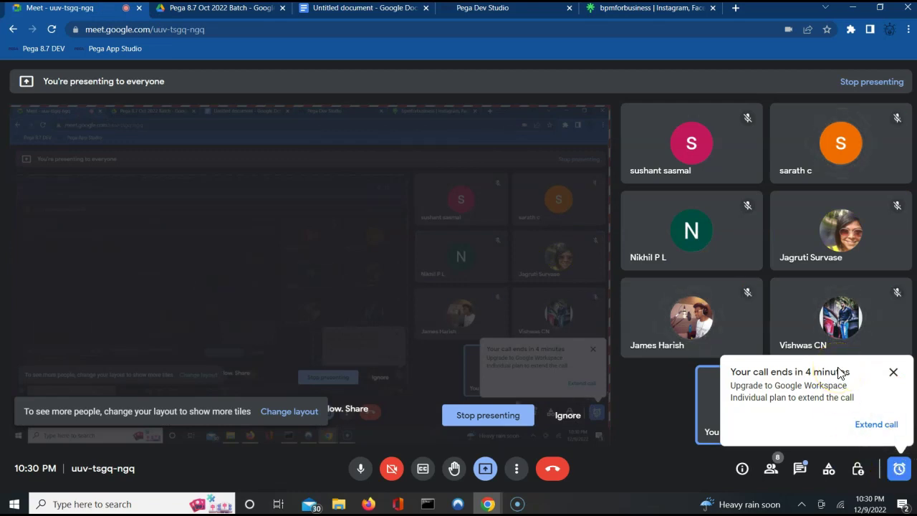
left_click(628, 141)
left_click(511, 10)
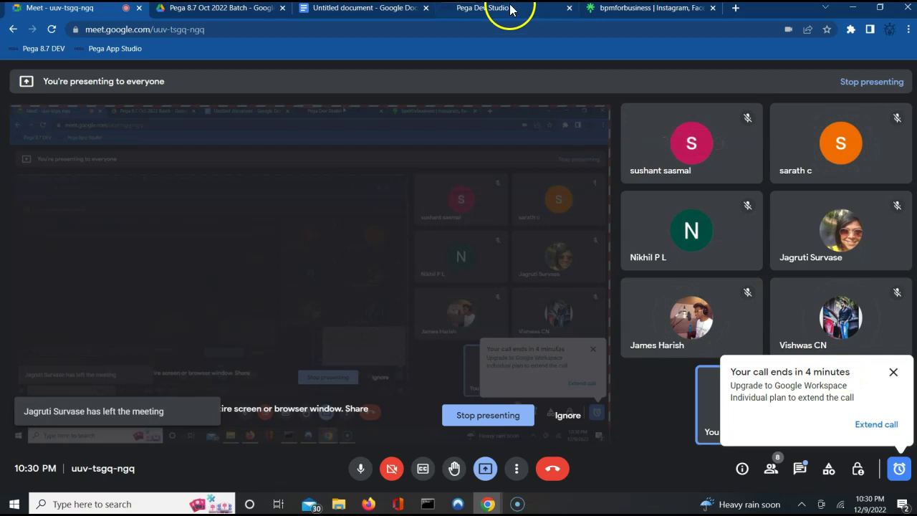
left_click(311, 267)
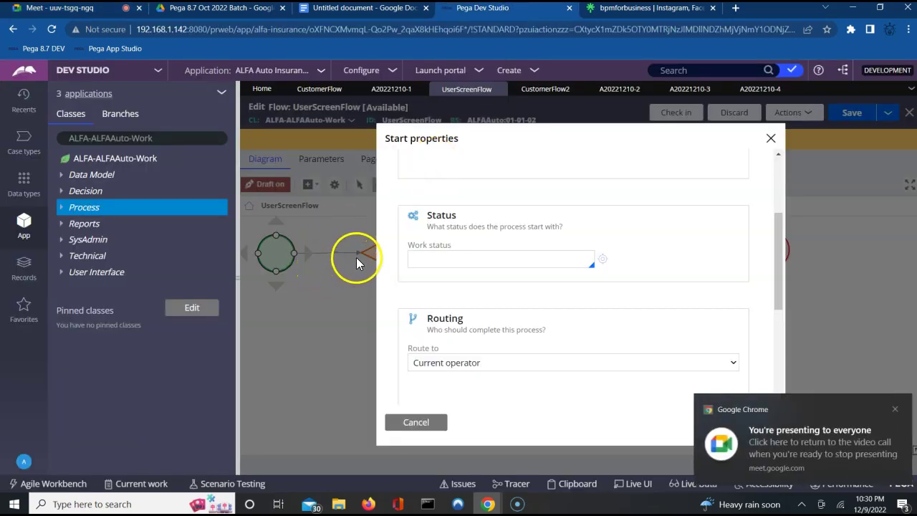
Step: Close the Start properties, return to CustomerFlow2's diagram, and minimize the Firefox user portal
left_click(771, 138)
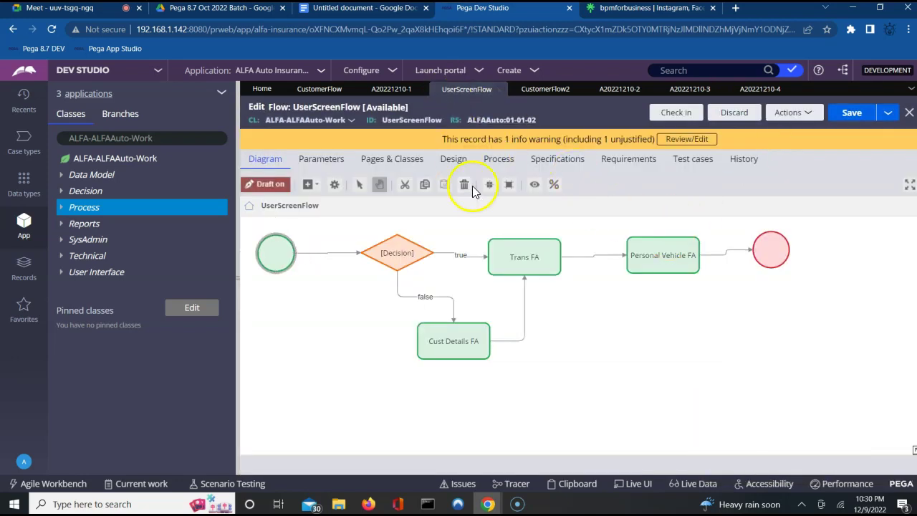
left_click(549, 90)
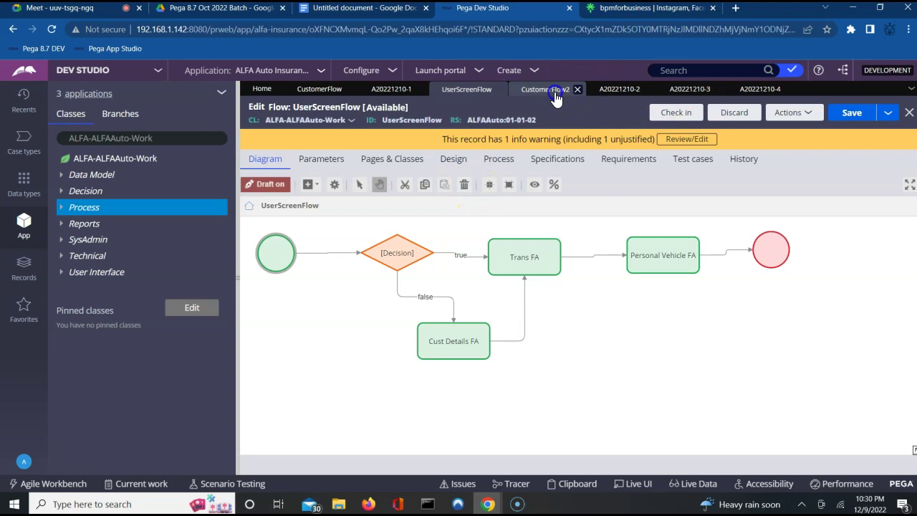
left_click(392, 262)
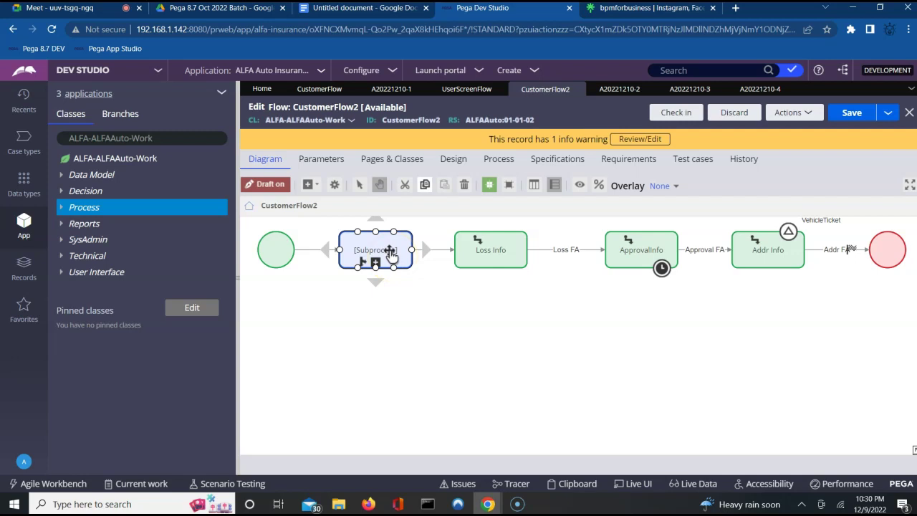
left_click(436, 307)
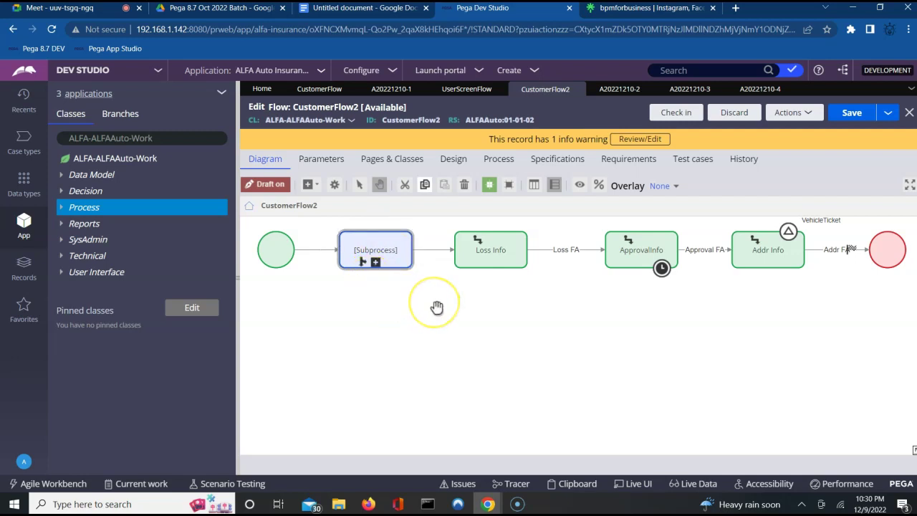
left_click(368, 504)
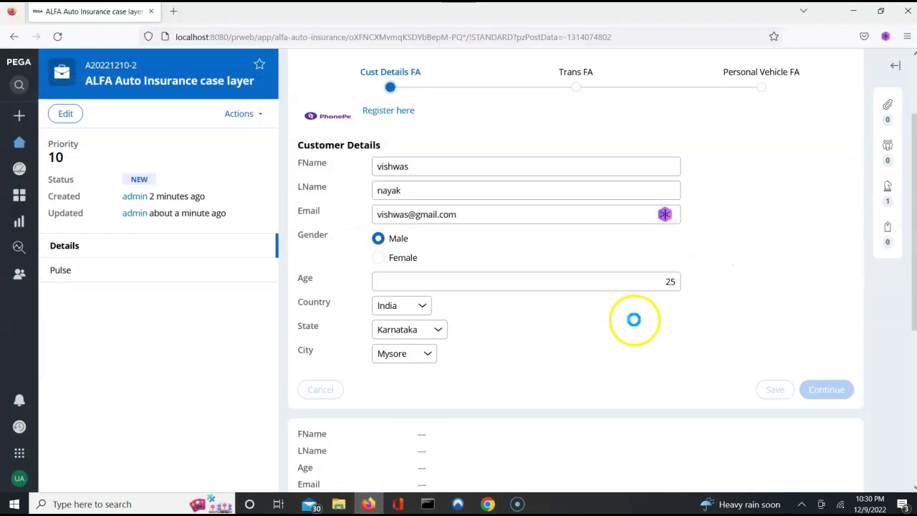
left_click(853, 12)
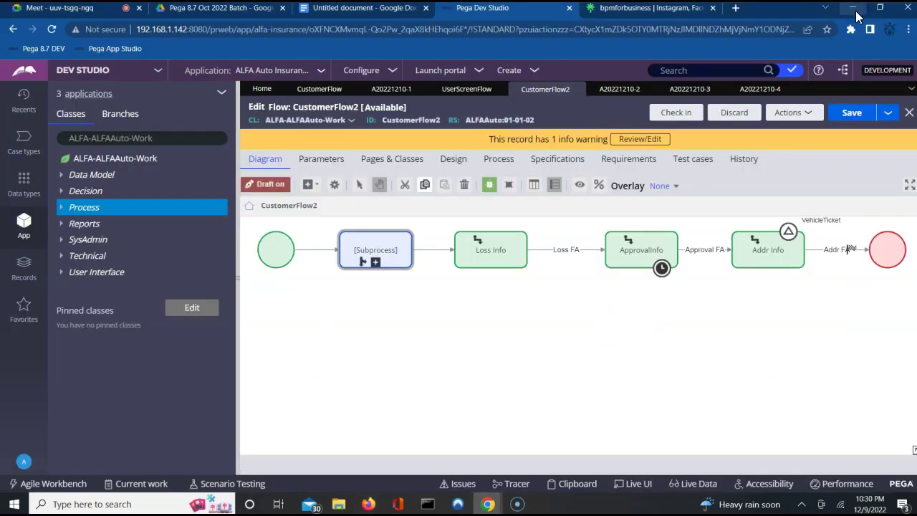